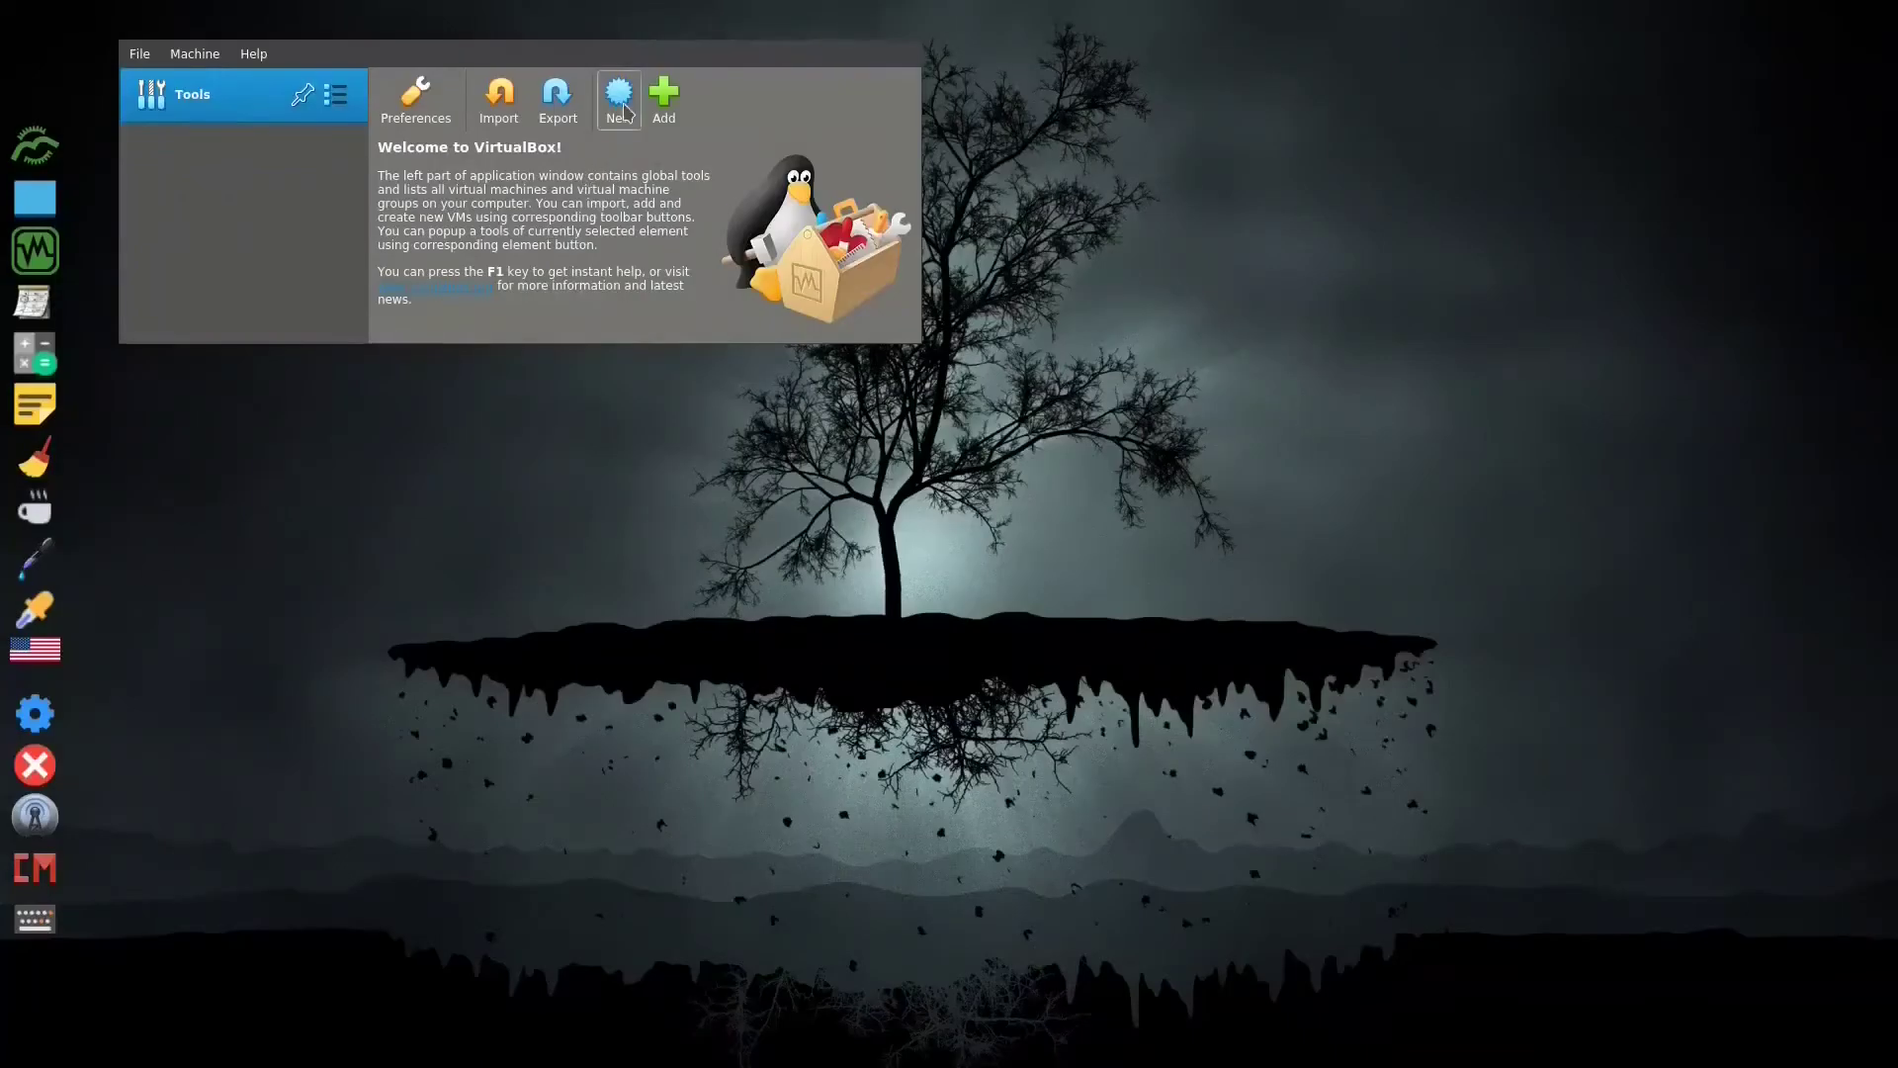
# Start a new VM named q4 with Type Linux and Version Debian (64-bit).
pyautogui.click(619, 94)
pyautogui.moveTo(917, 327); pyautogui.dragTo(1111, 468)
pyautogui.write('q4')
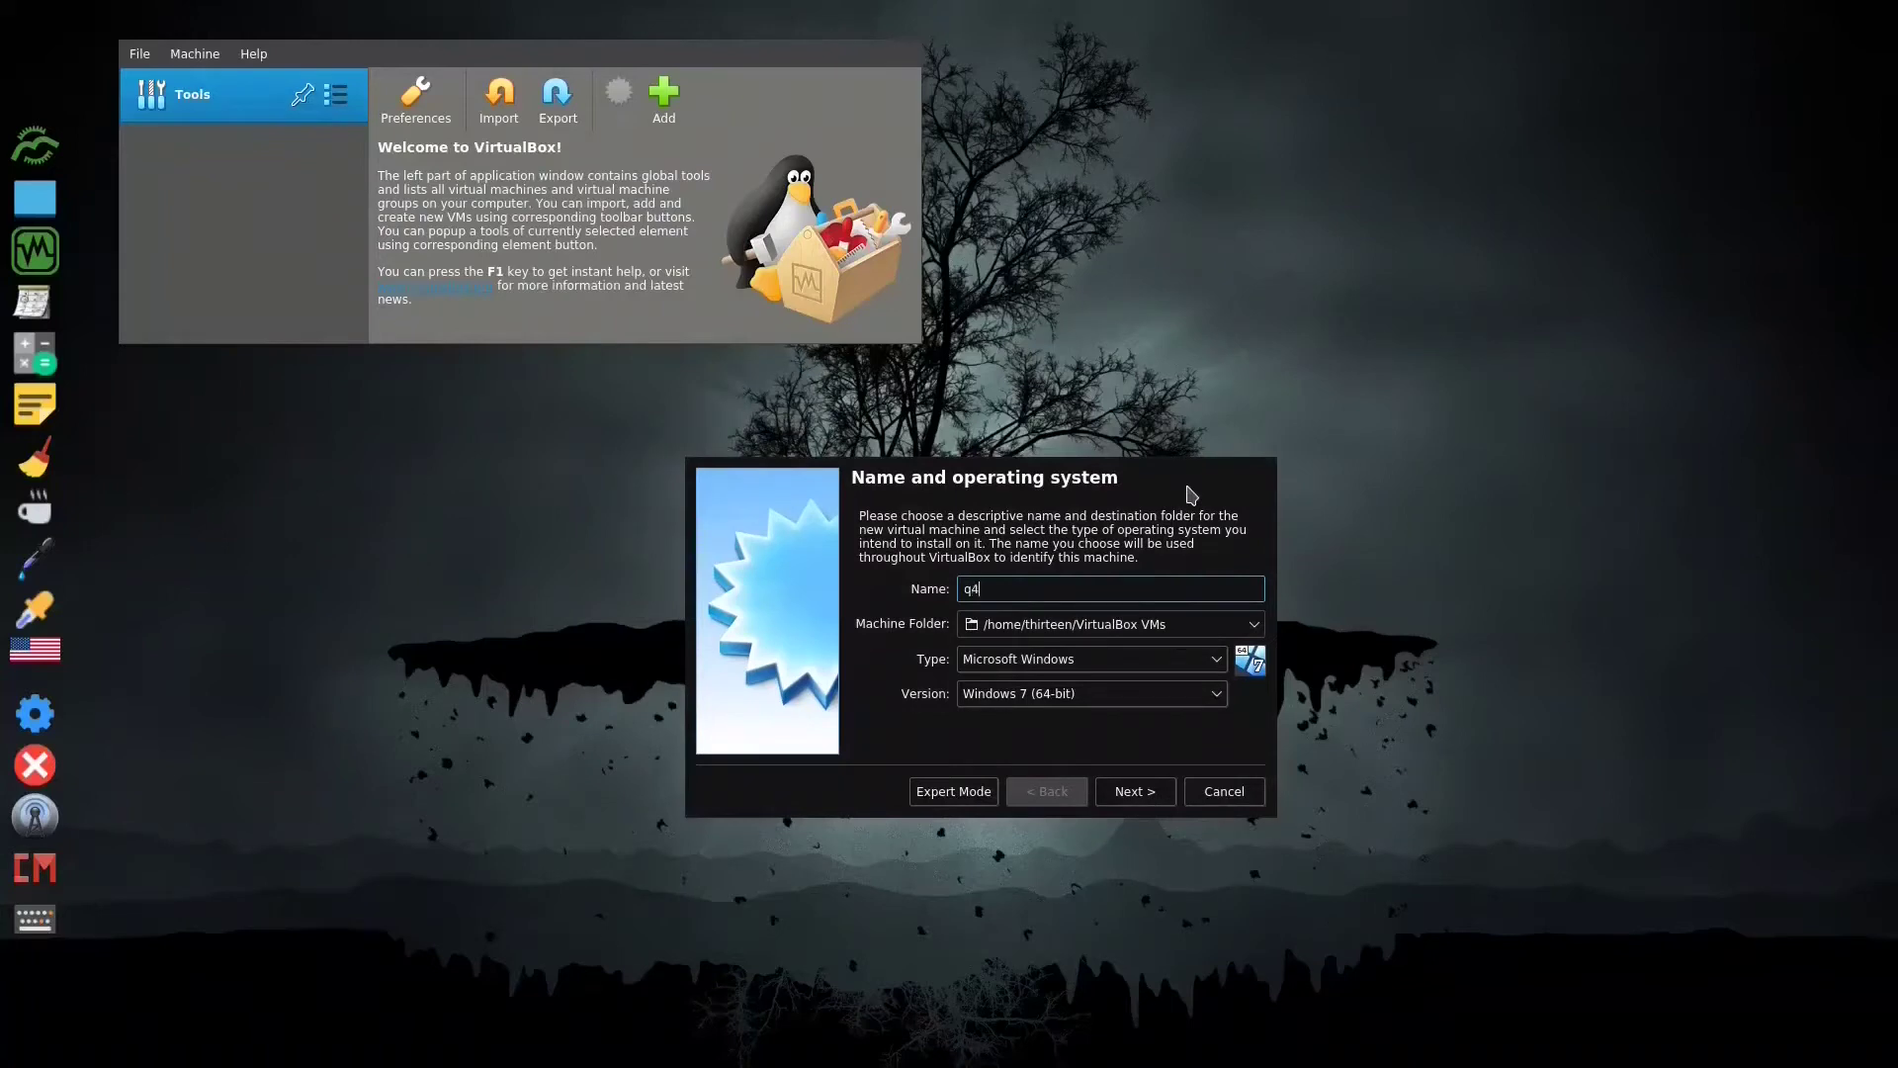
pyautogui.click(1113, 661)
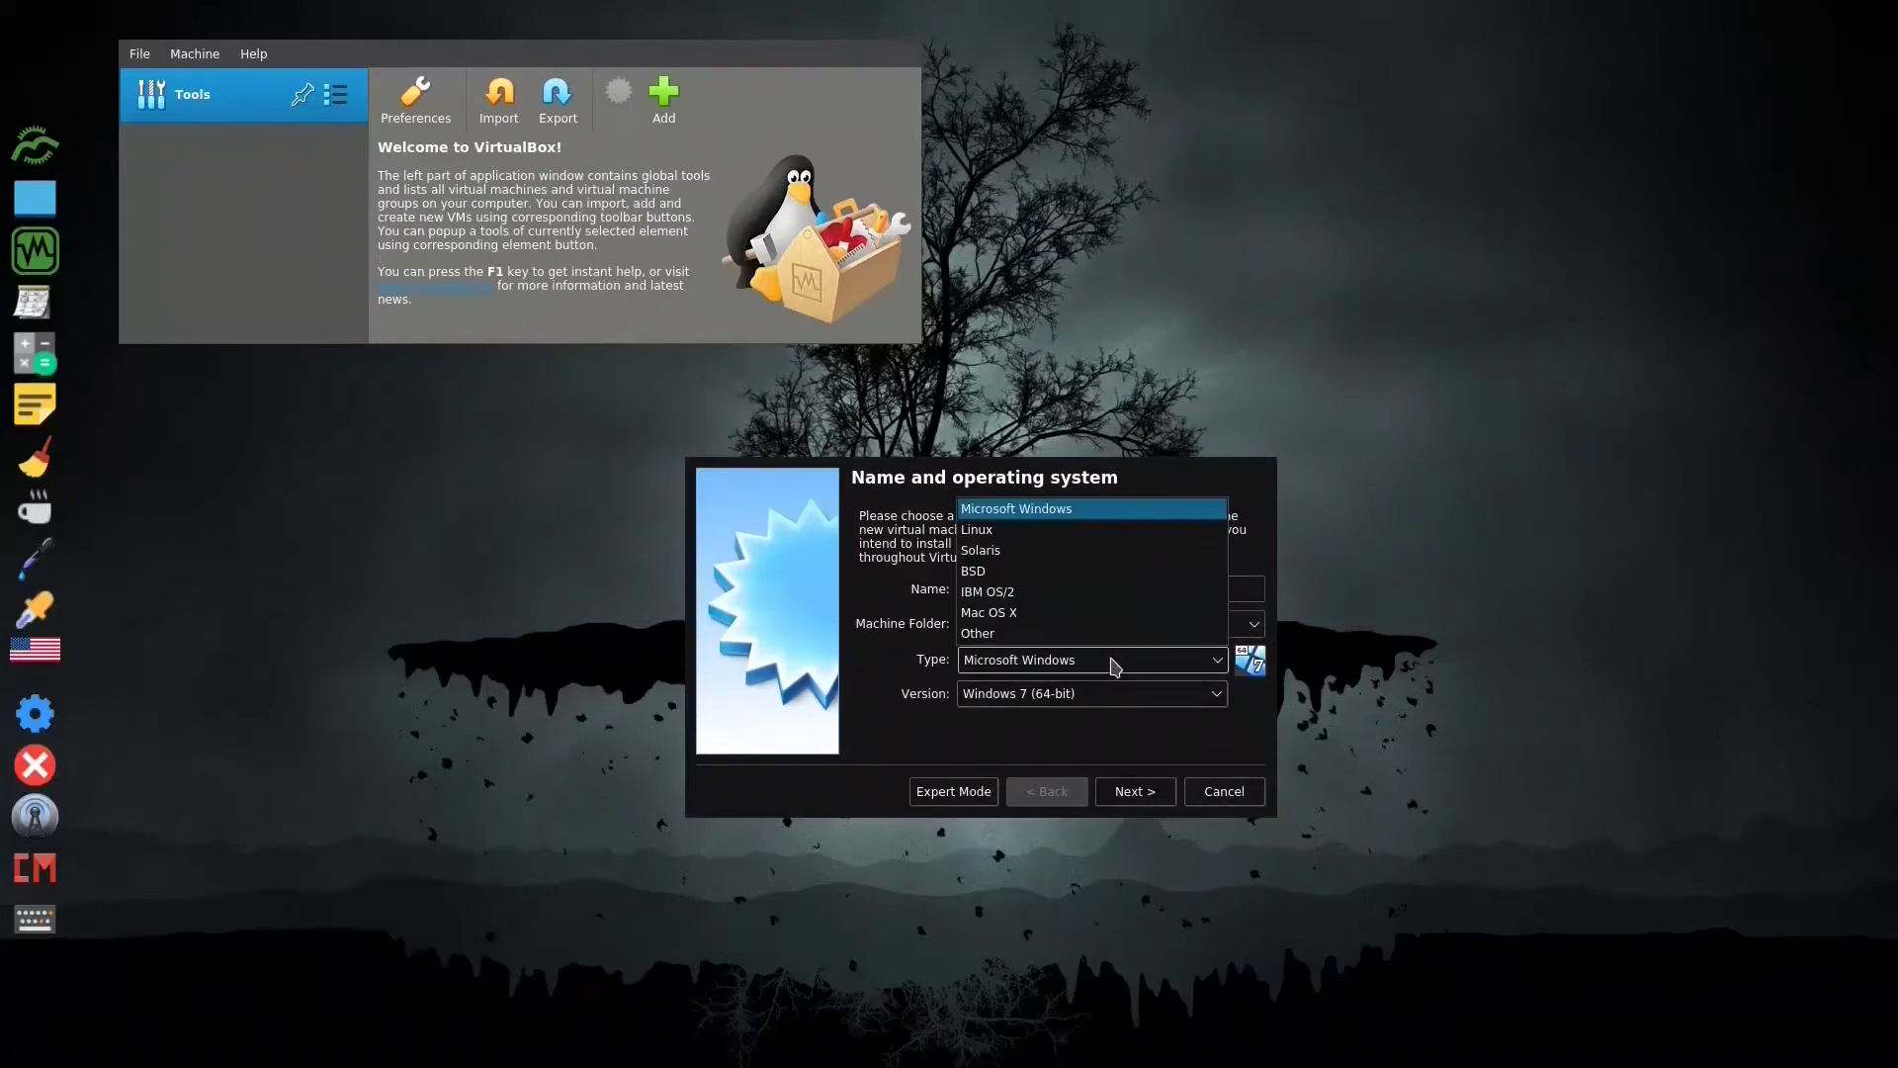
pyautogui.click(1114, 531)
pyautogui.click(1094, 696)
pyautogui.scroll(3, 1081, 605)
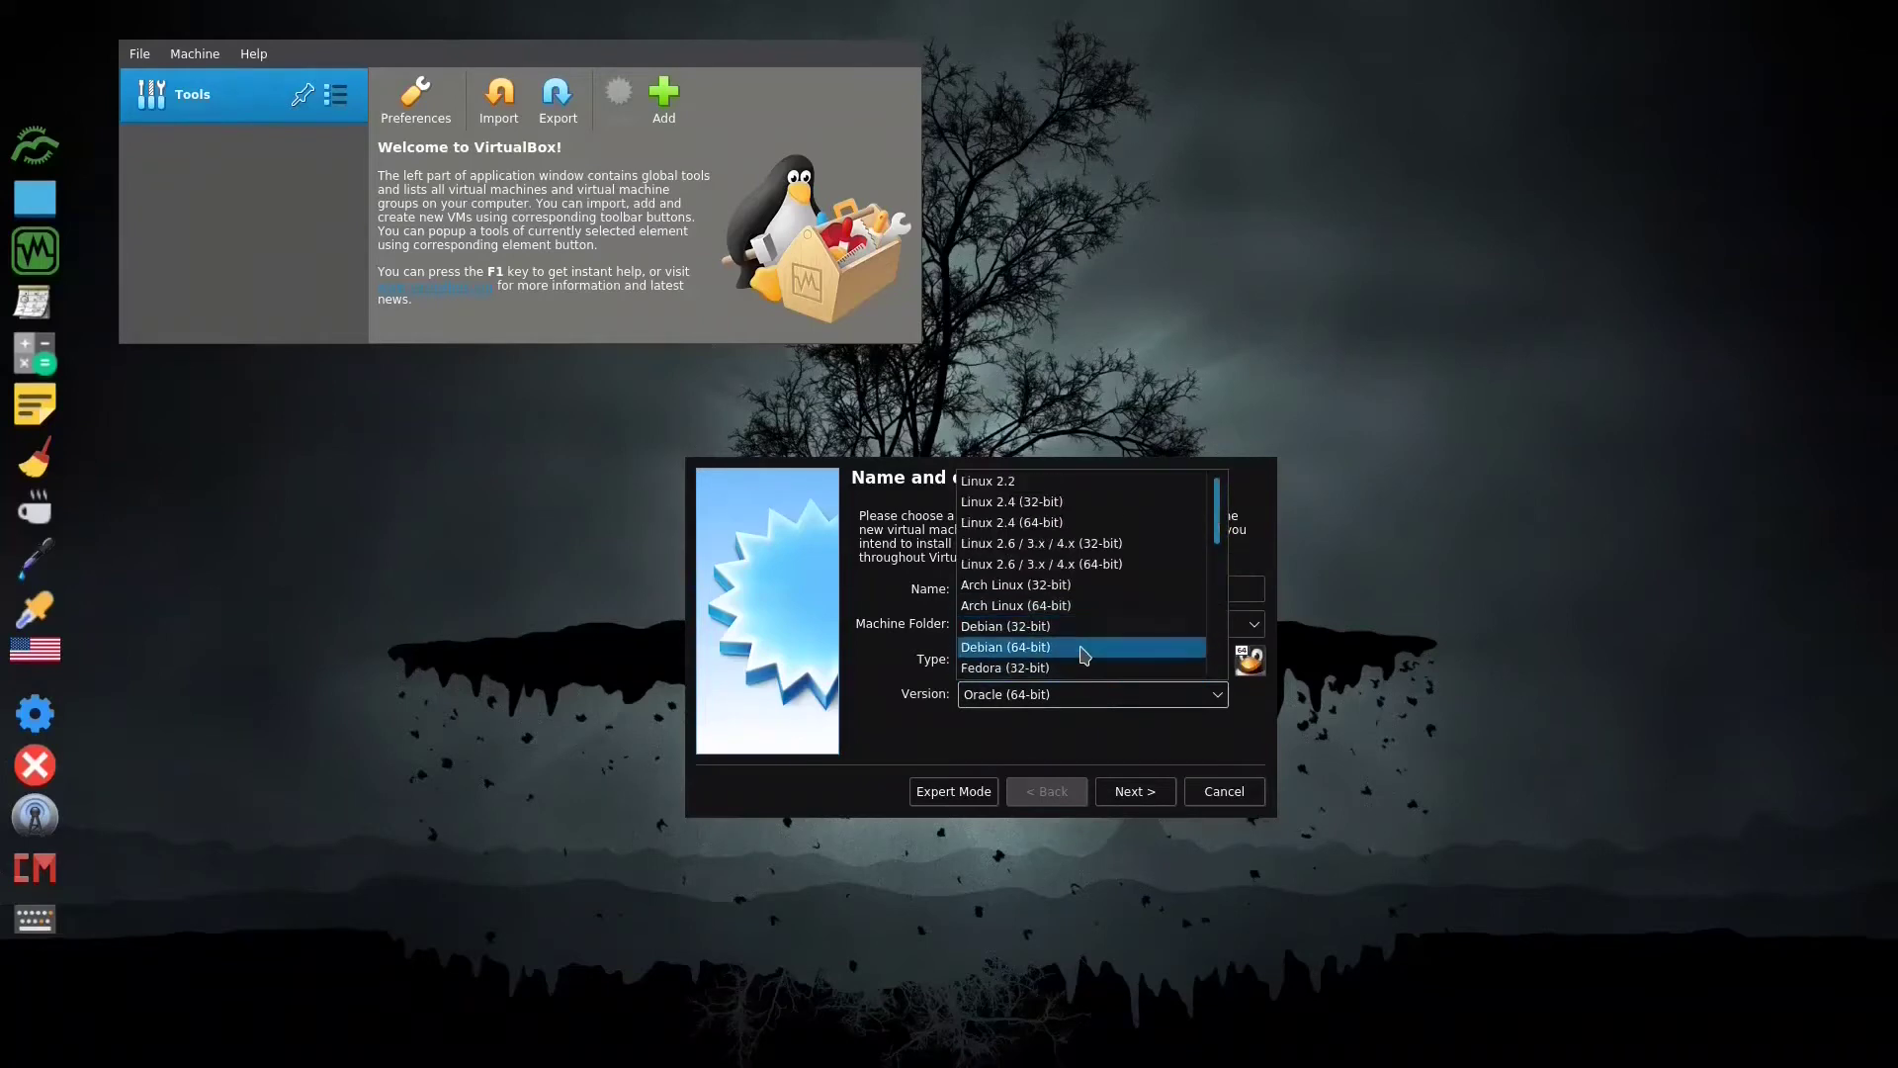
pyautogui.click(1081, 648)
# Give q4 1824 MB memory and a new dynamically allocated VDI disk, and create it.
pyautogui.click(1134, 791)
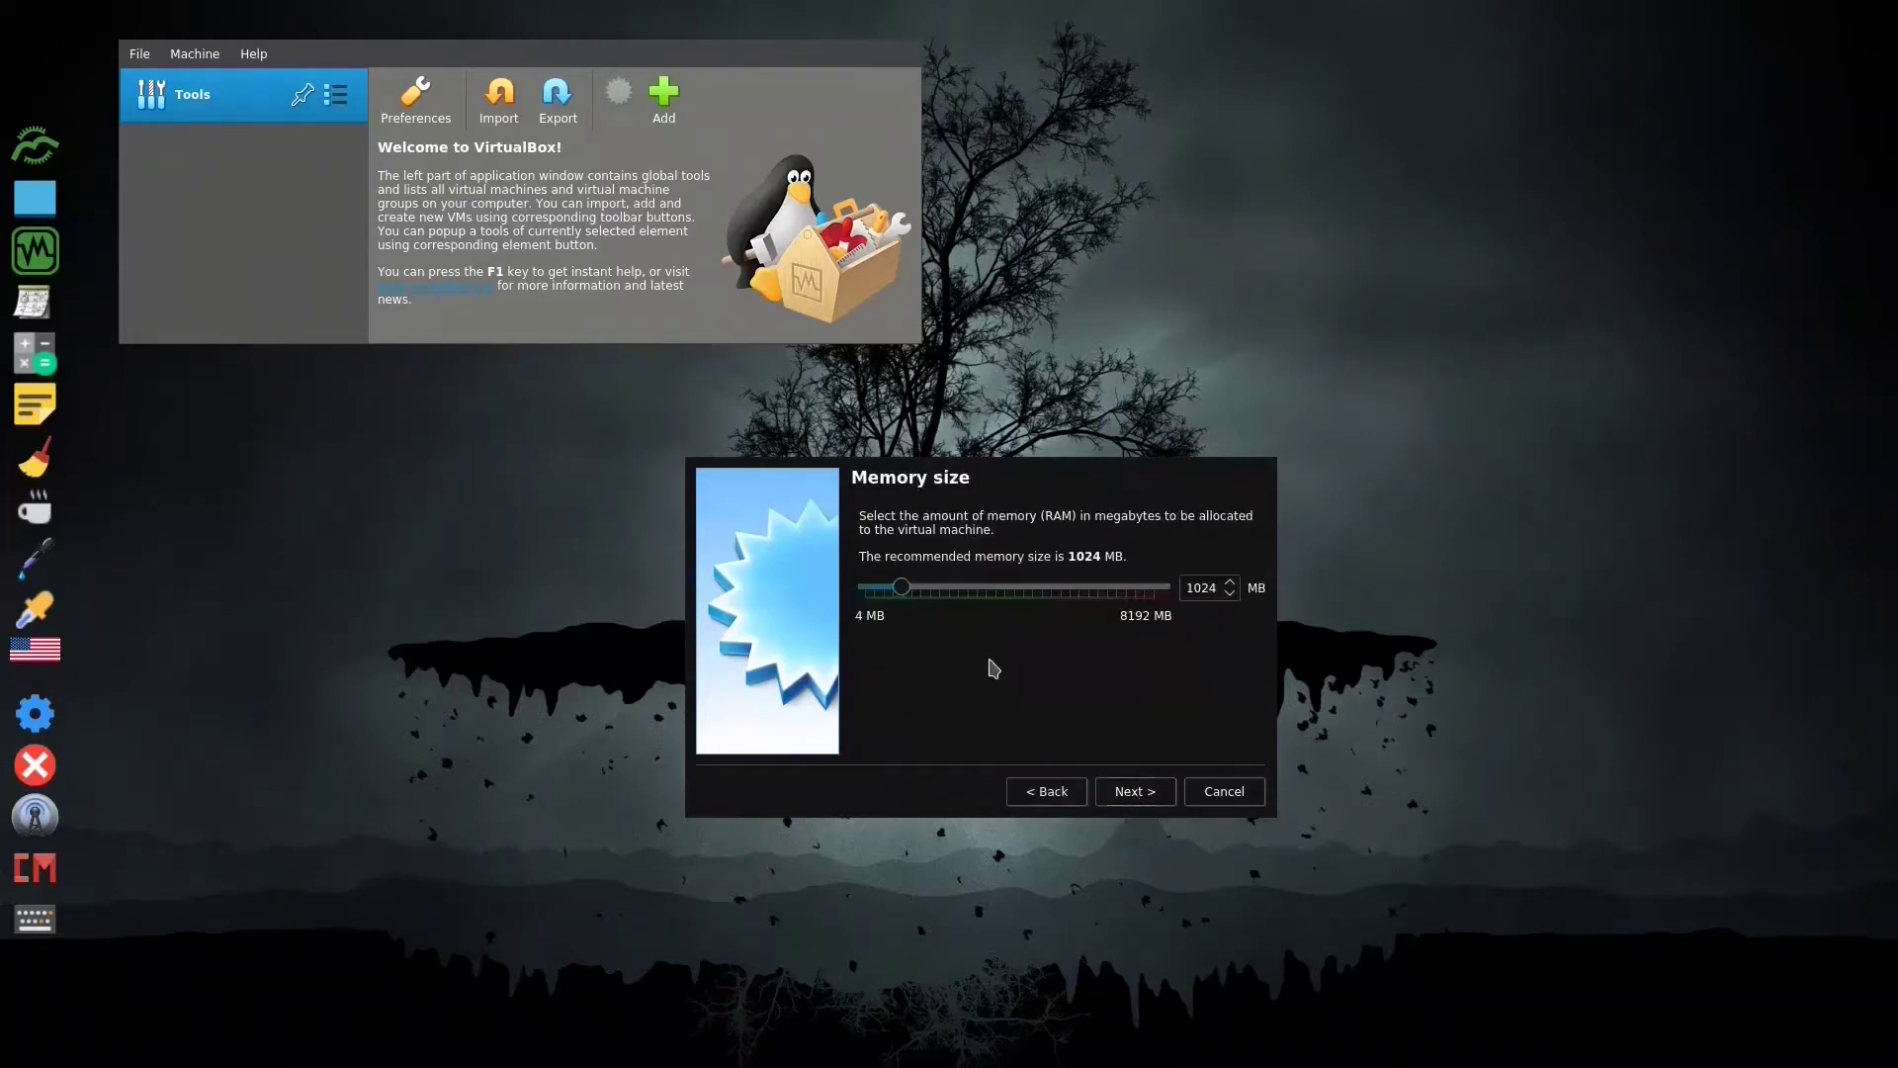
pyautogui.moveTo(902, 589); pyautogui.dragTo(940, 591)
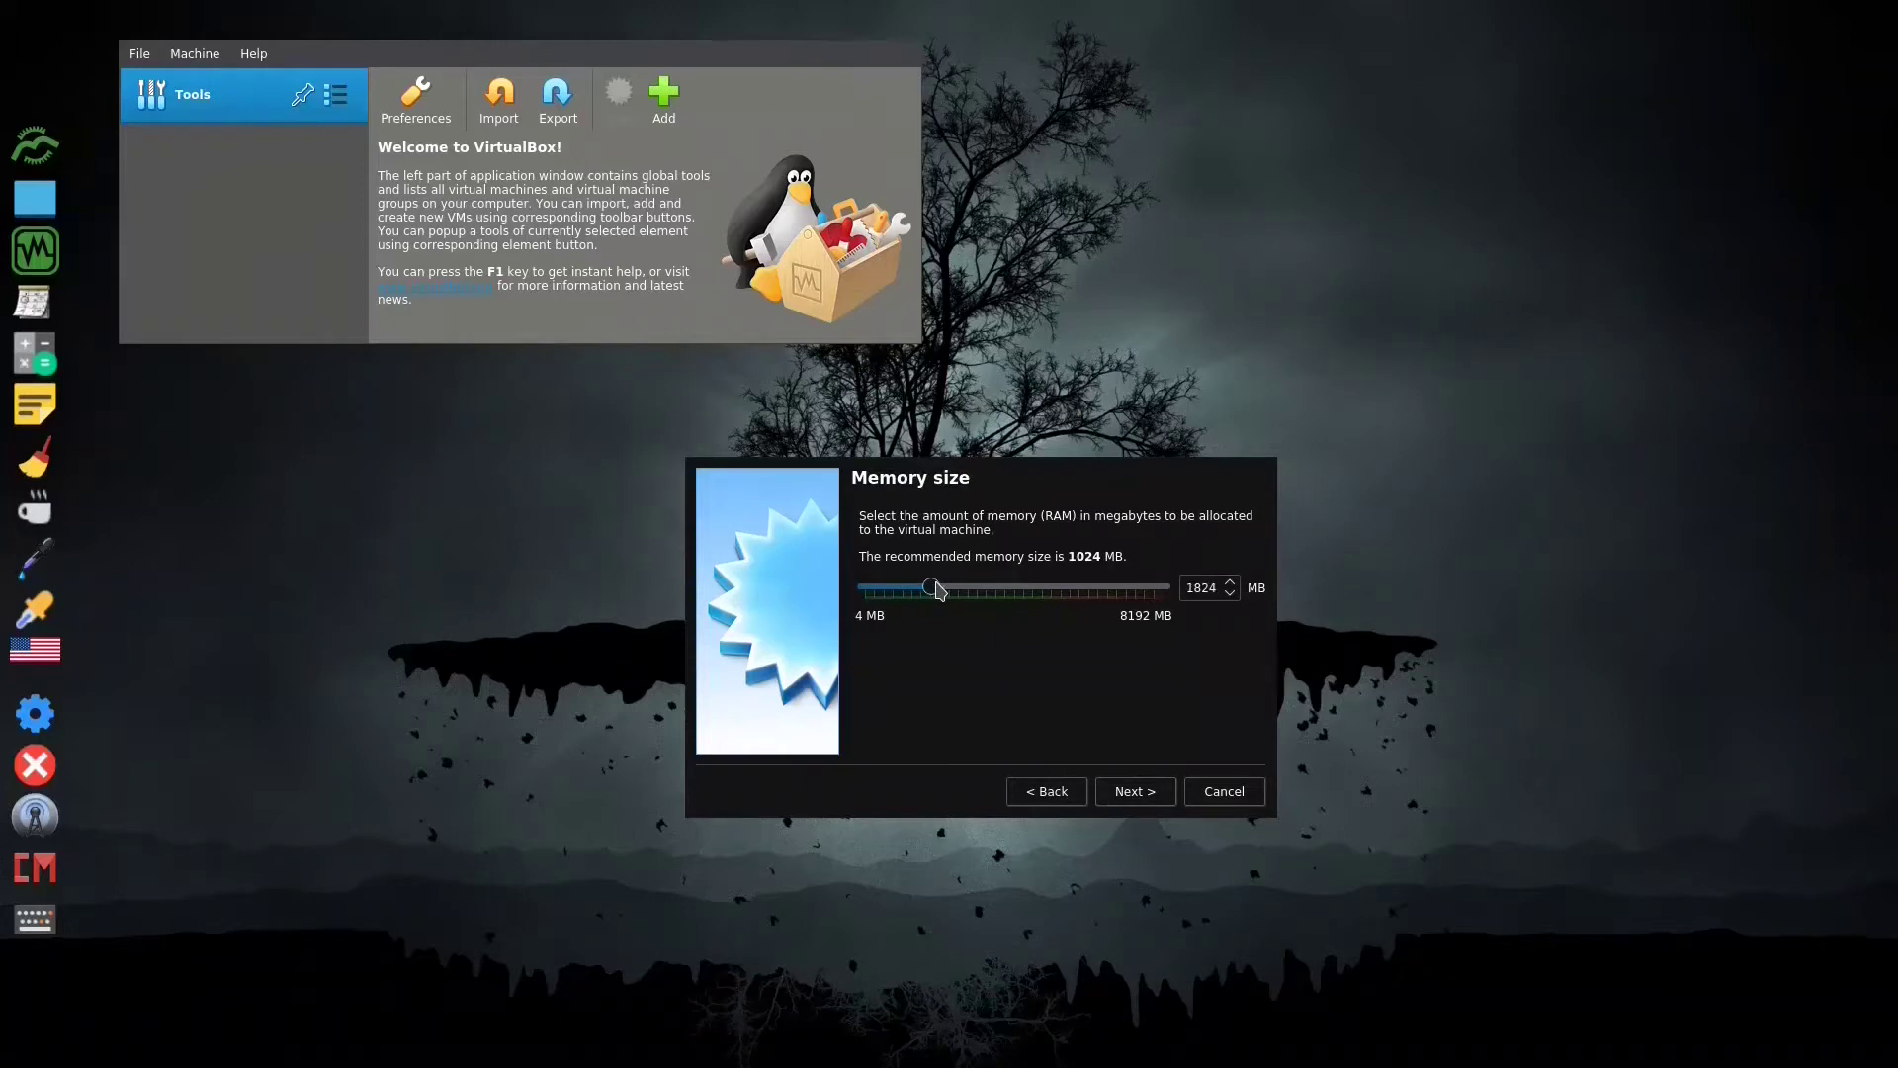
pyautogui.click(1134, 791)
pyautogui.click(1134, 794)
pyautogui.click(1144, 736)
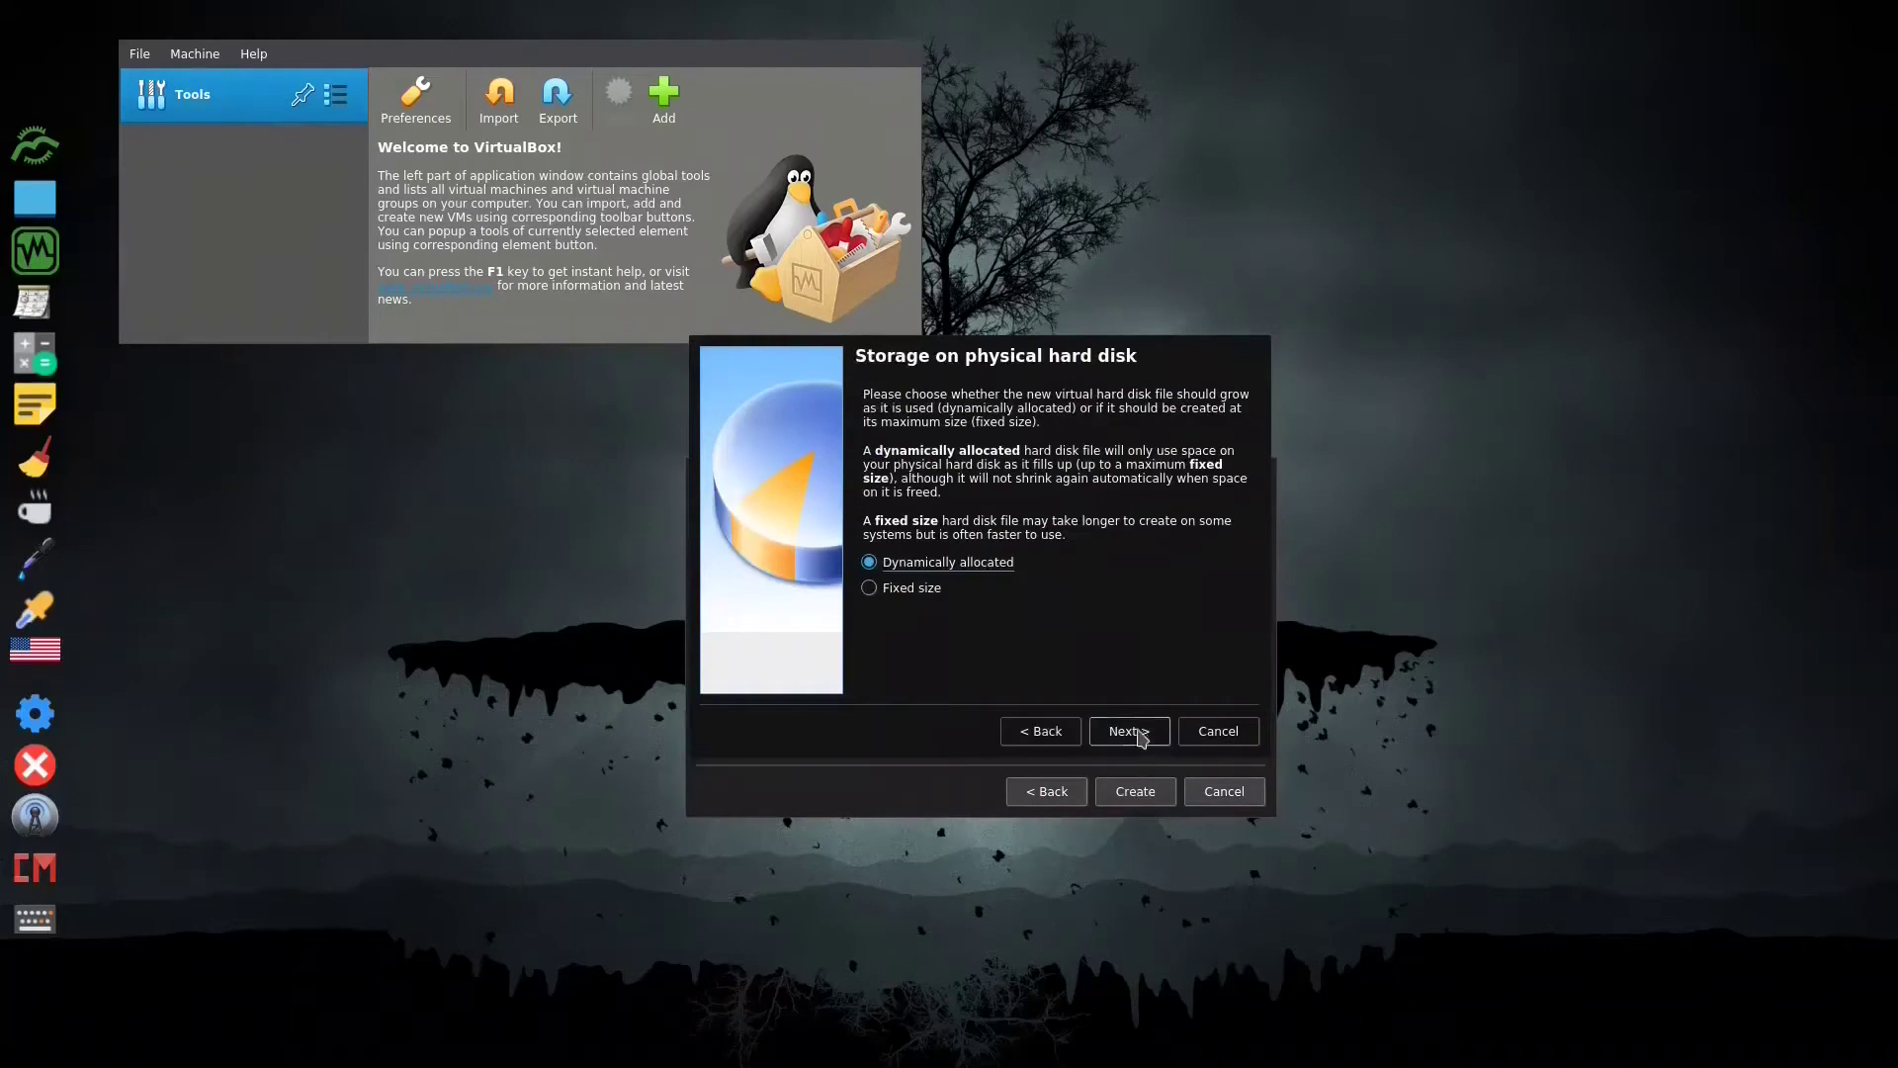
pyautogui.click(1141, 735)
pyautogui.click(1138, 736)
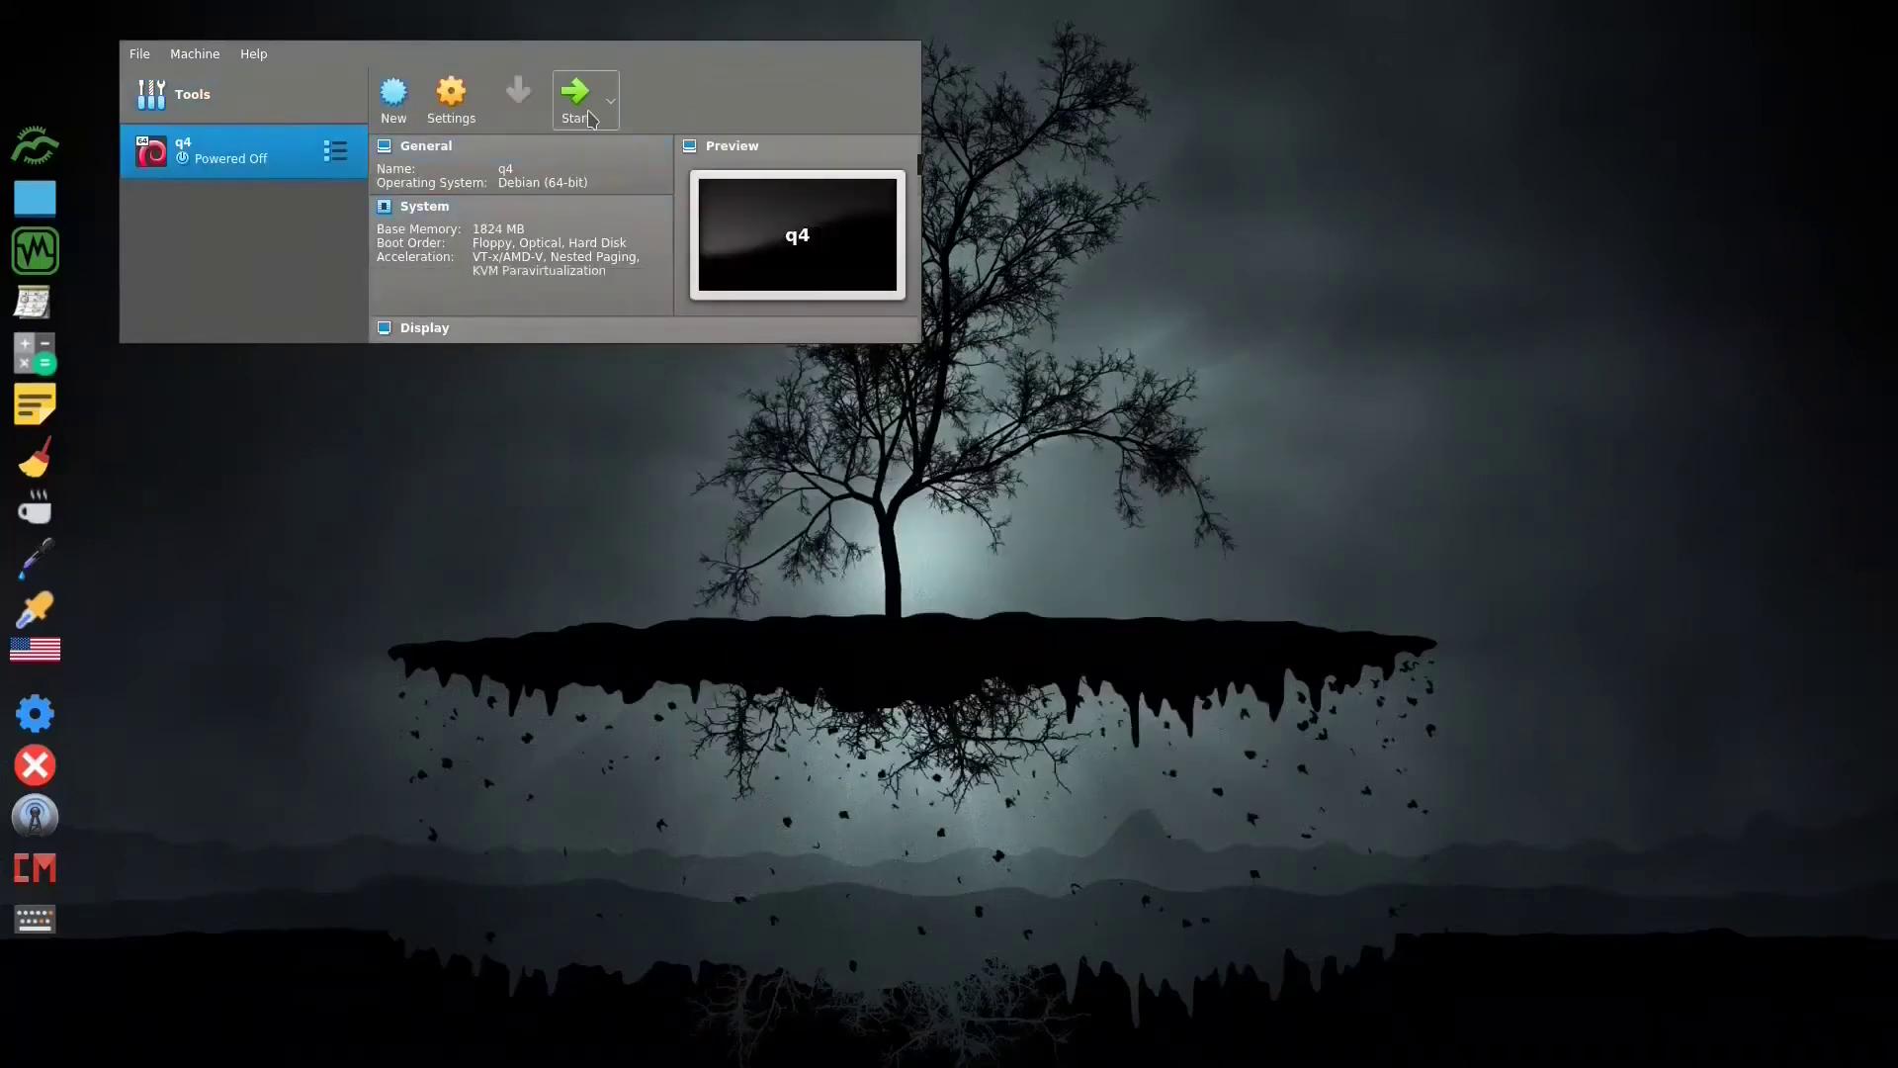
# Start q4 using the q4os-4.7-x64.r1.iso image as its startup disk.
pyautogui.click(574, 96)
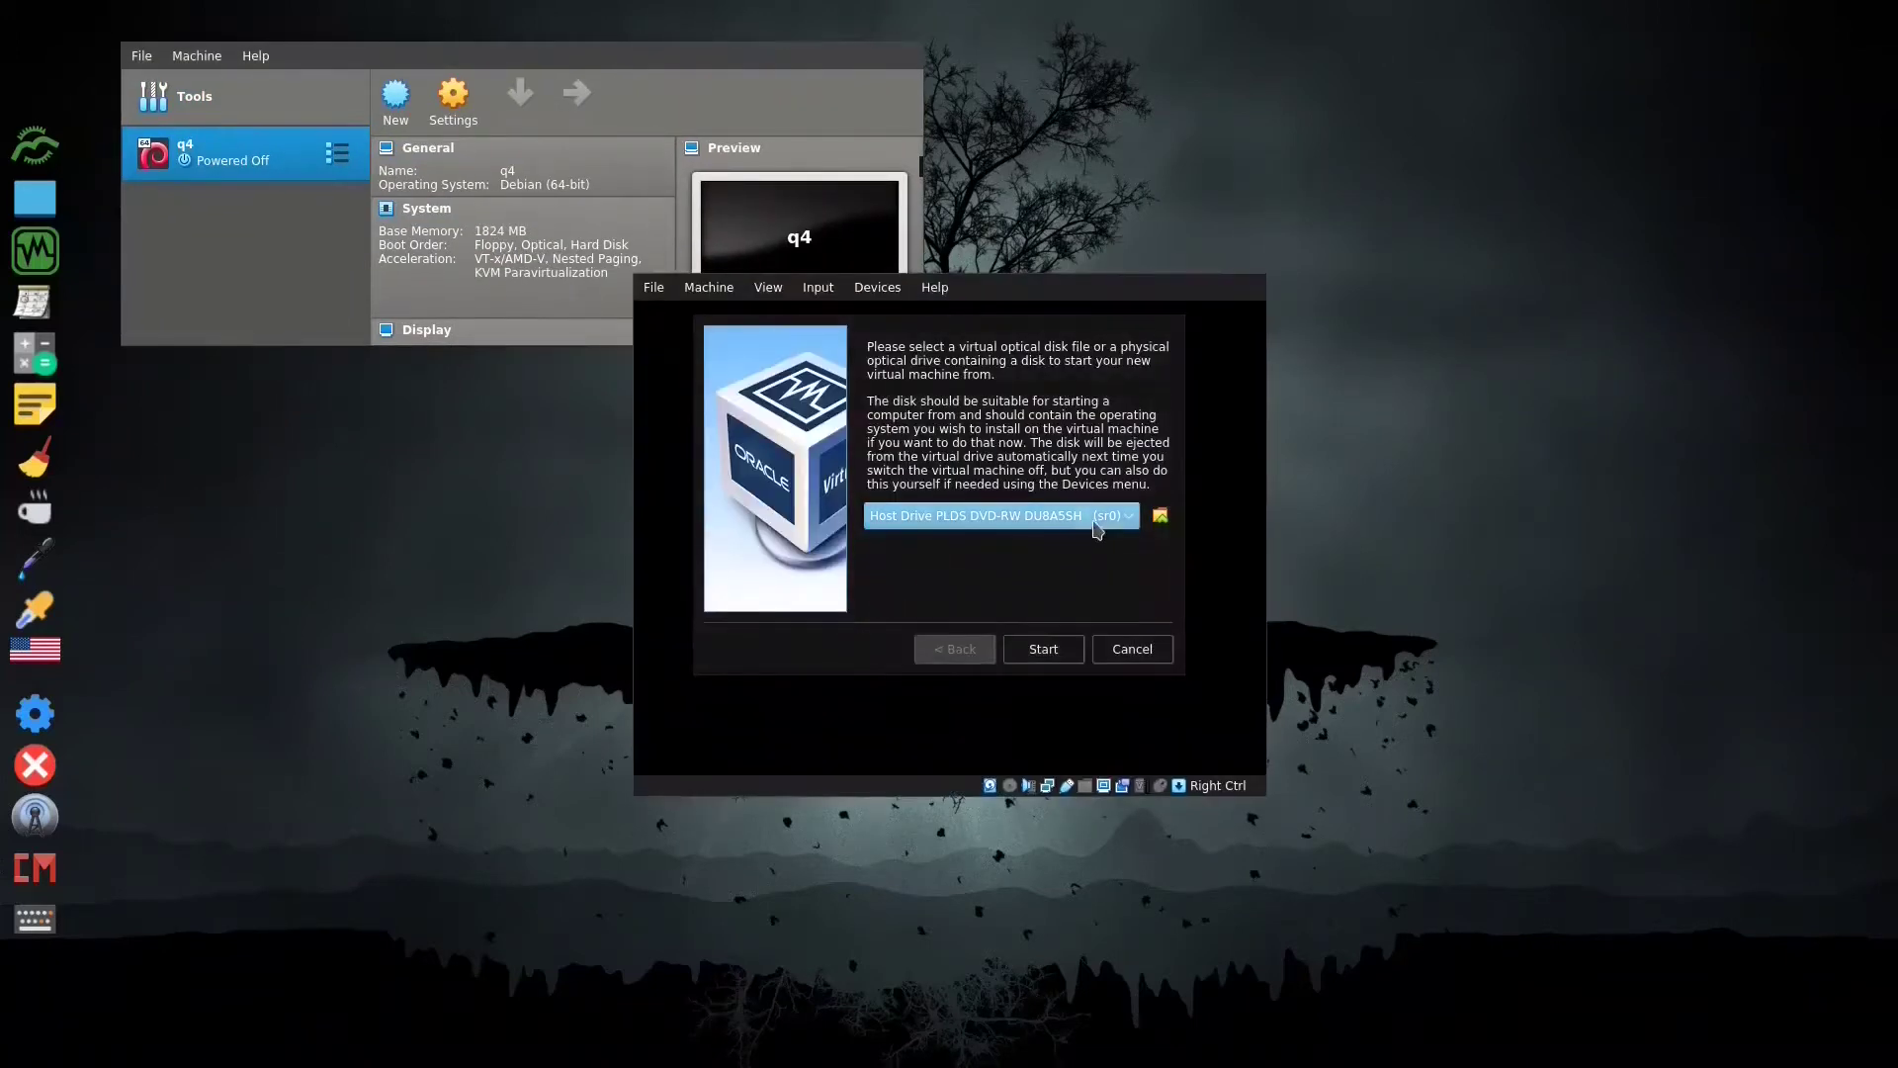
pyautogui.click(1160, 518)
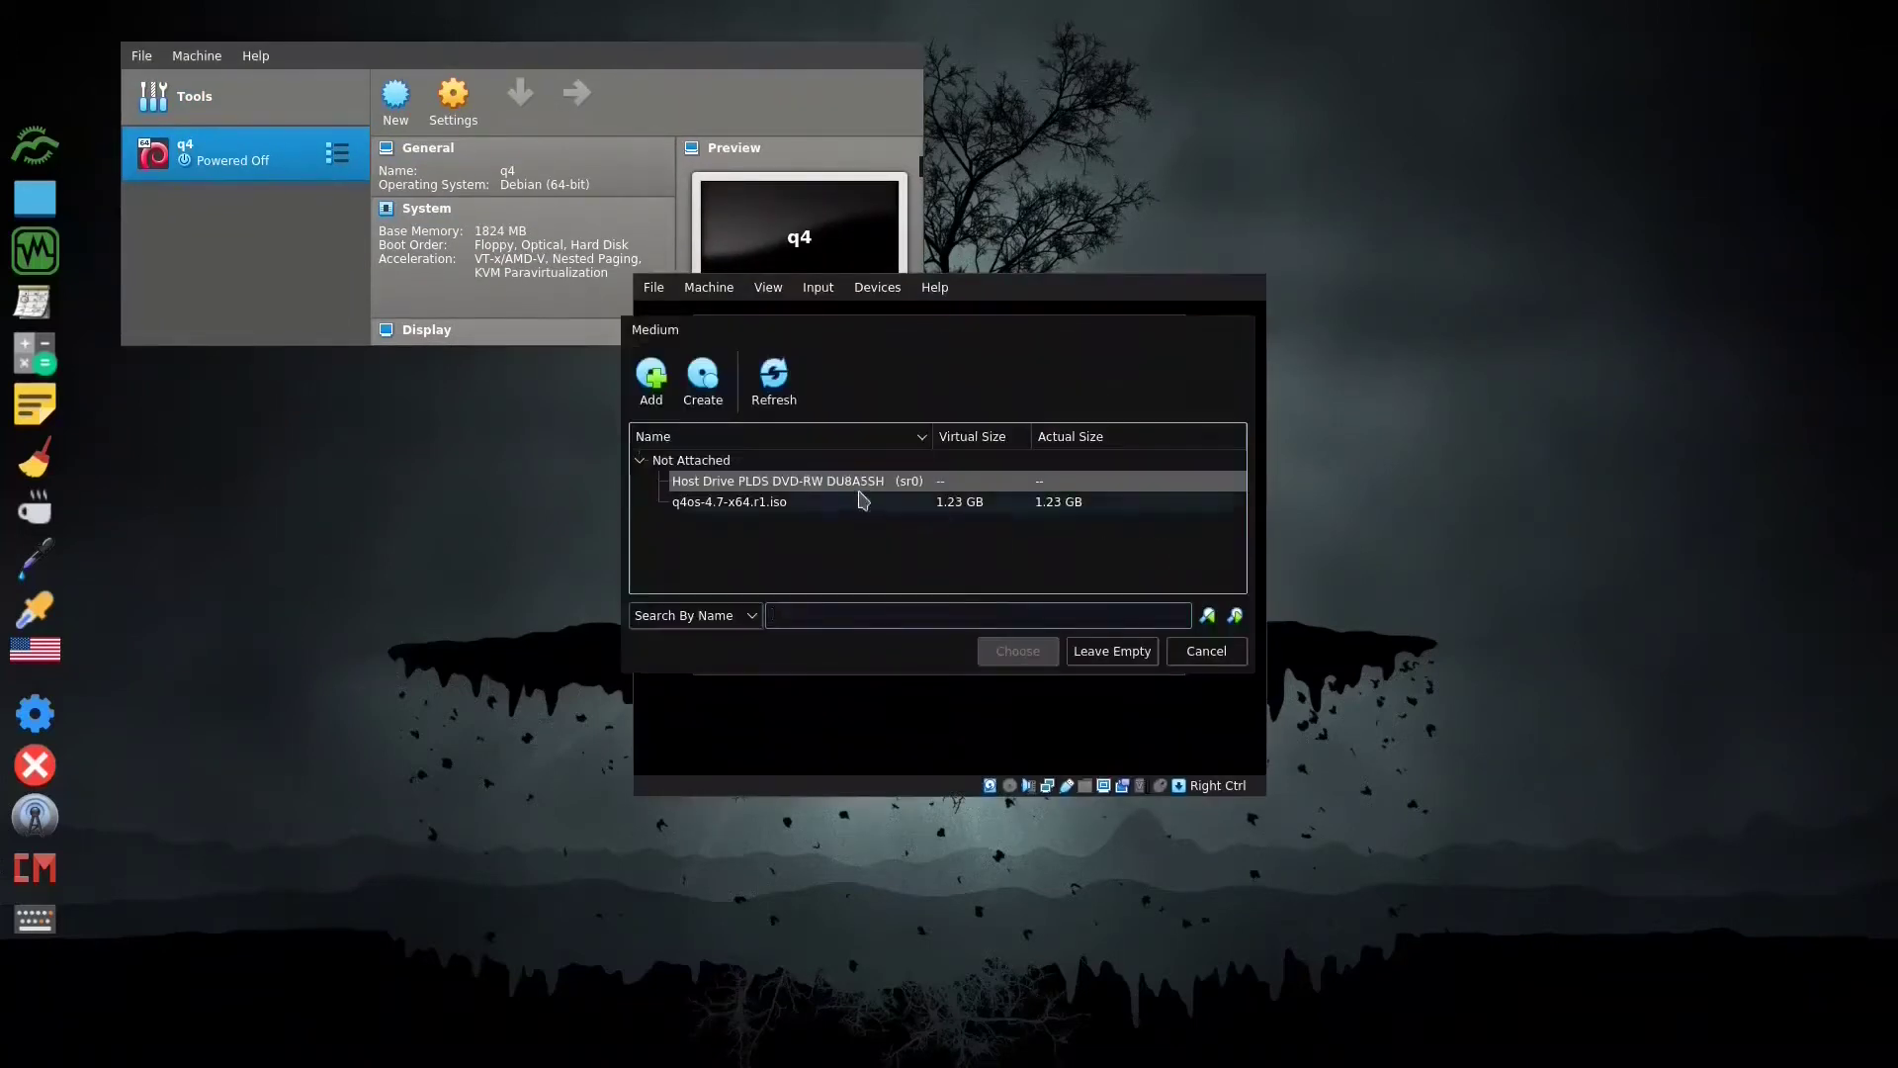
pyautogui.click(652, 378)
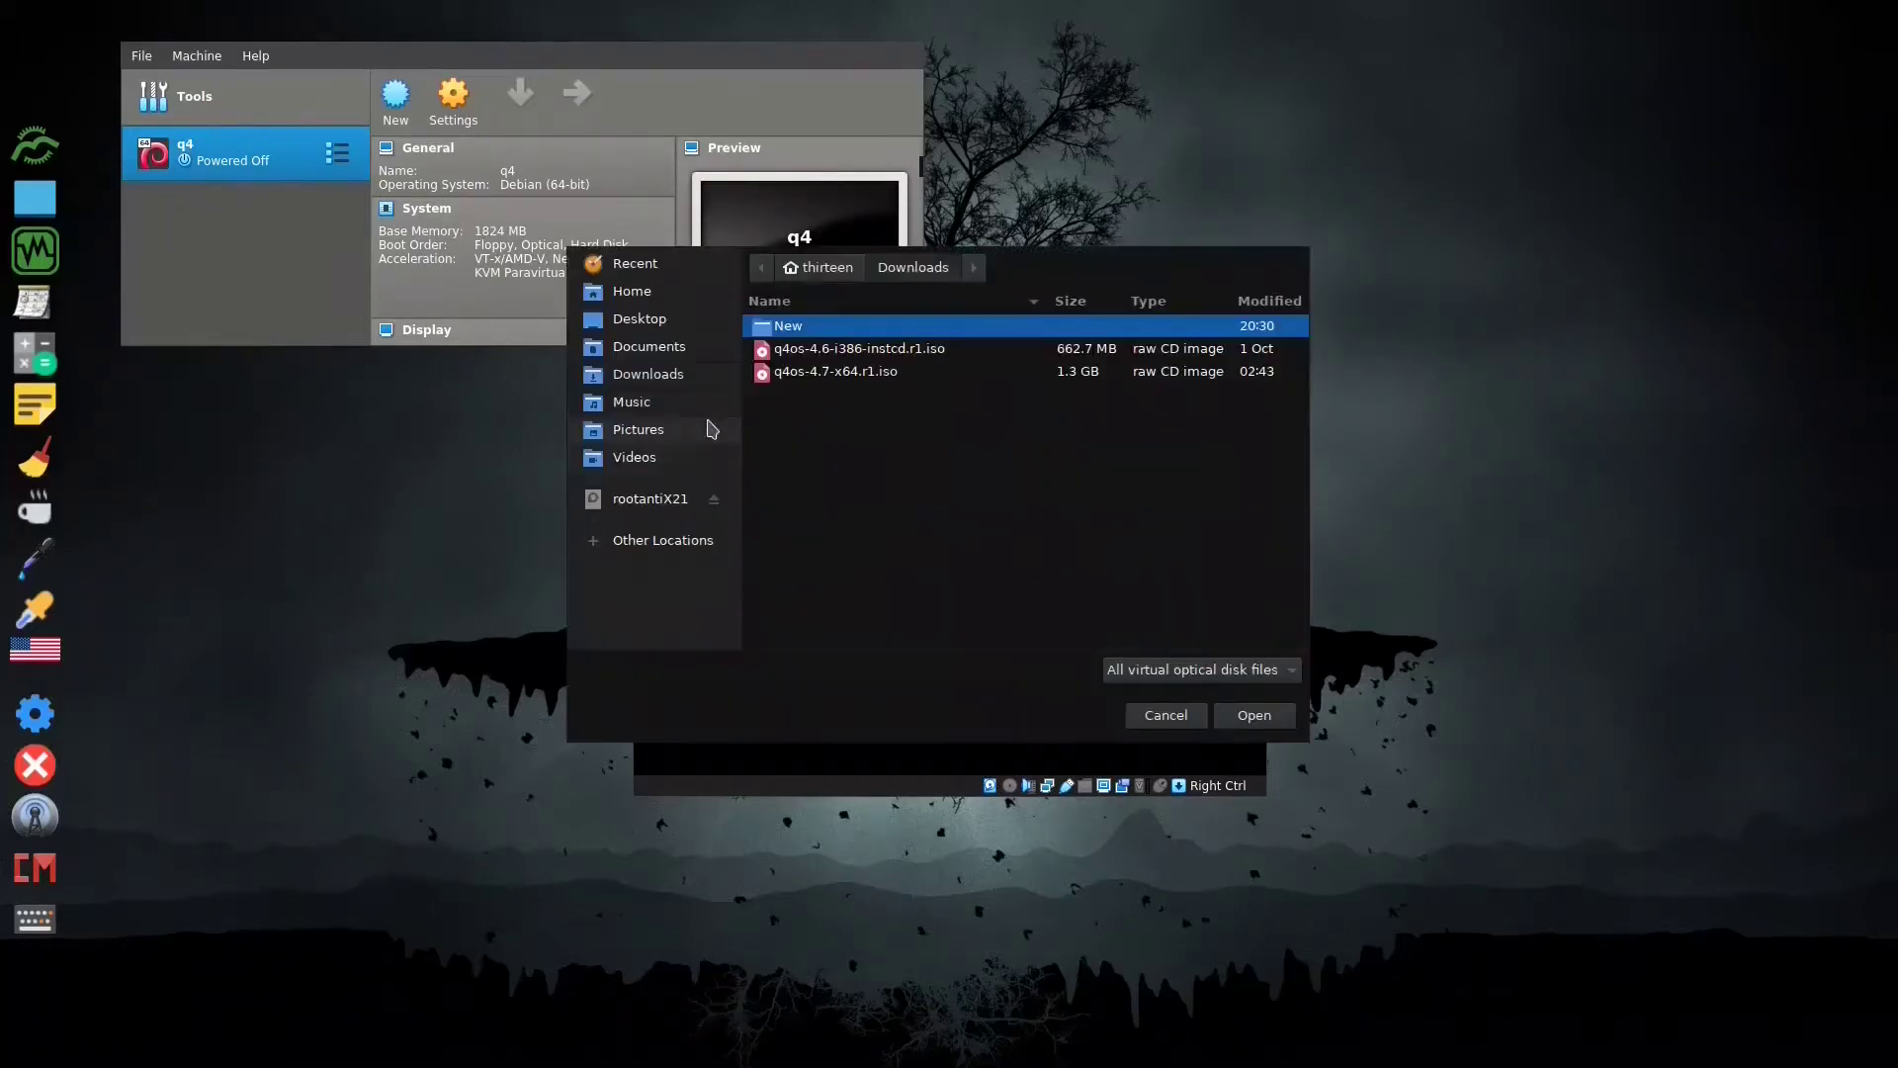
pyautogui.click(860, 350)
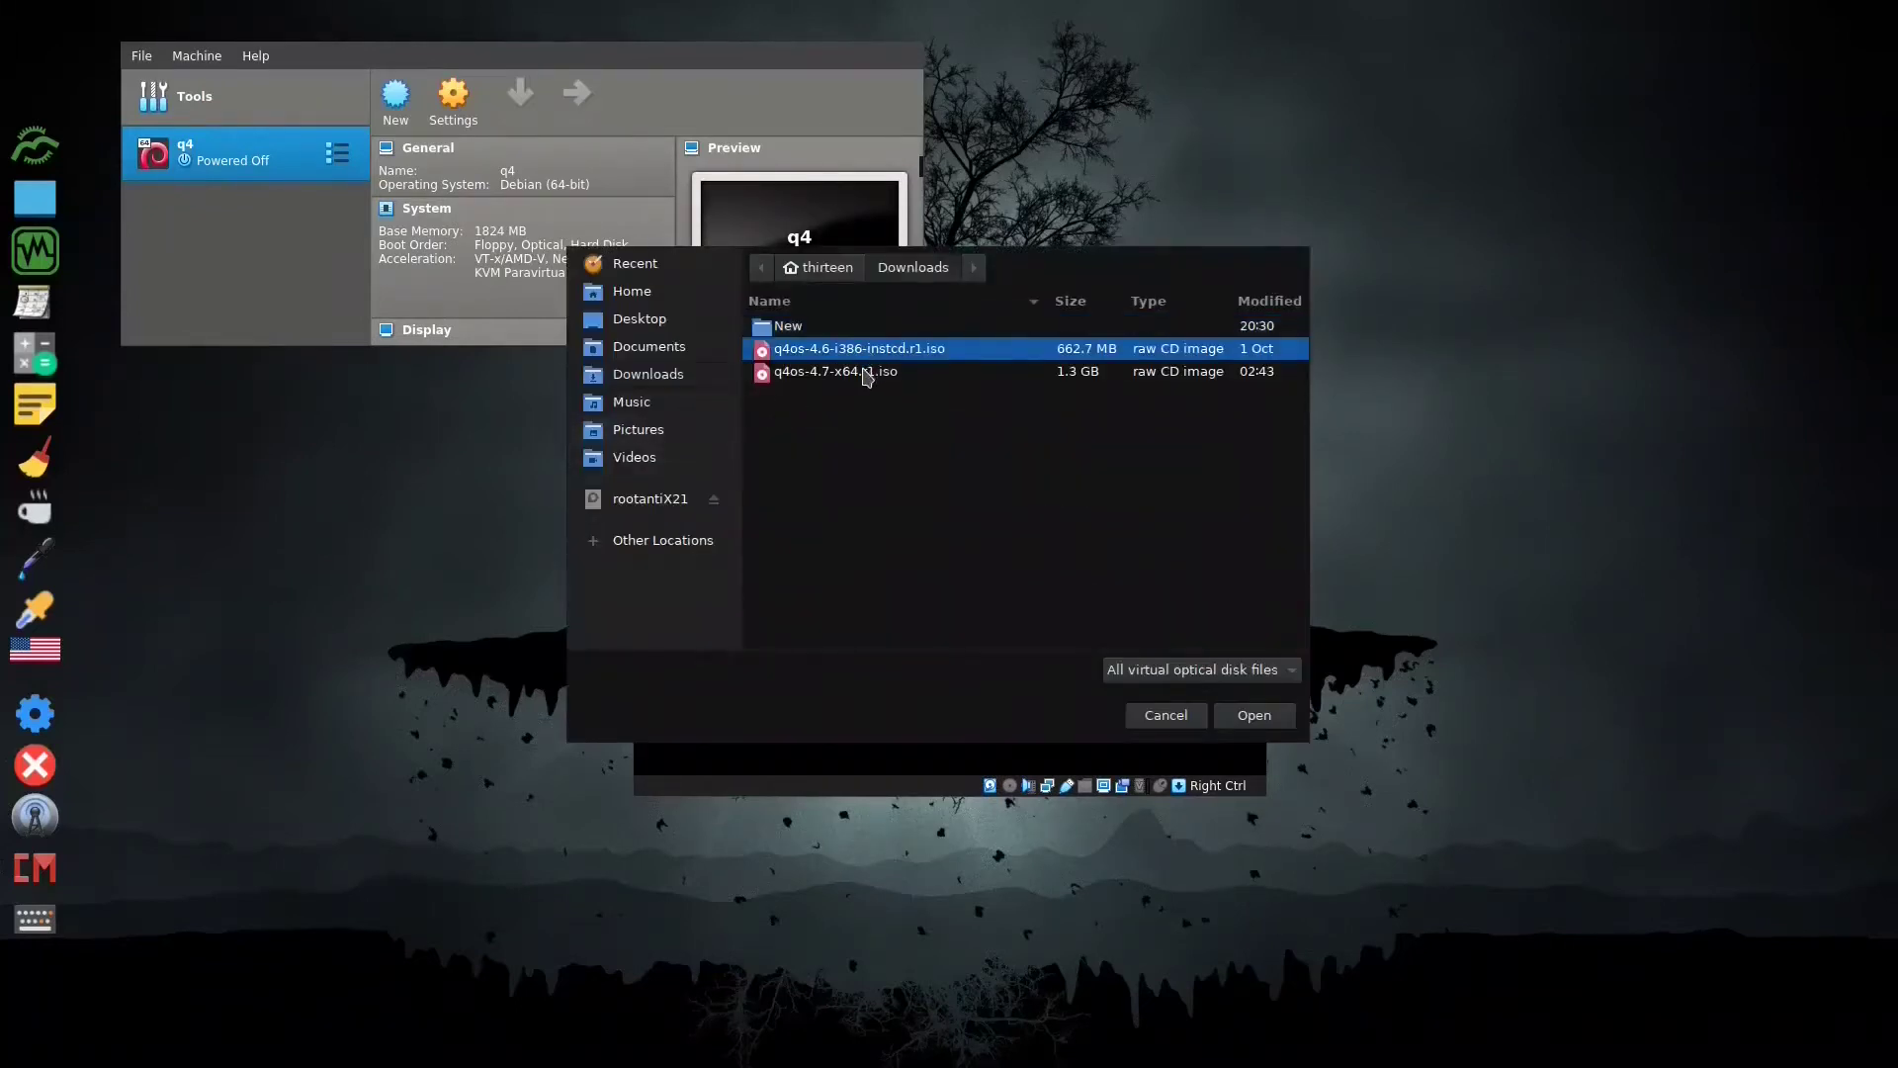
pyautogui.click(866, 373)
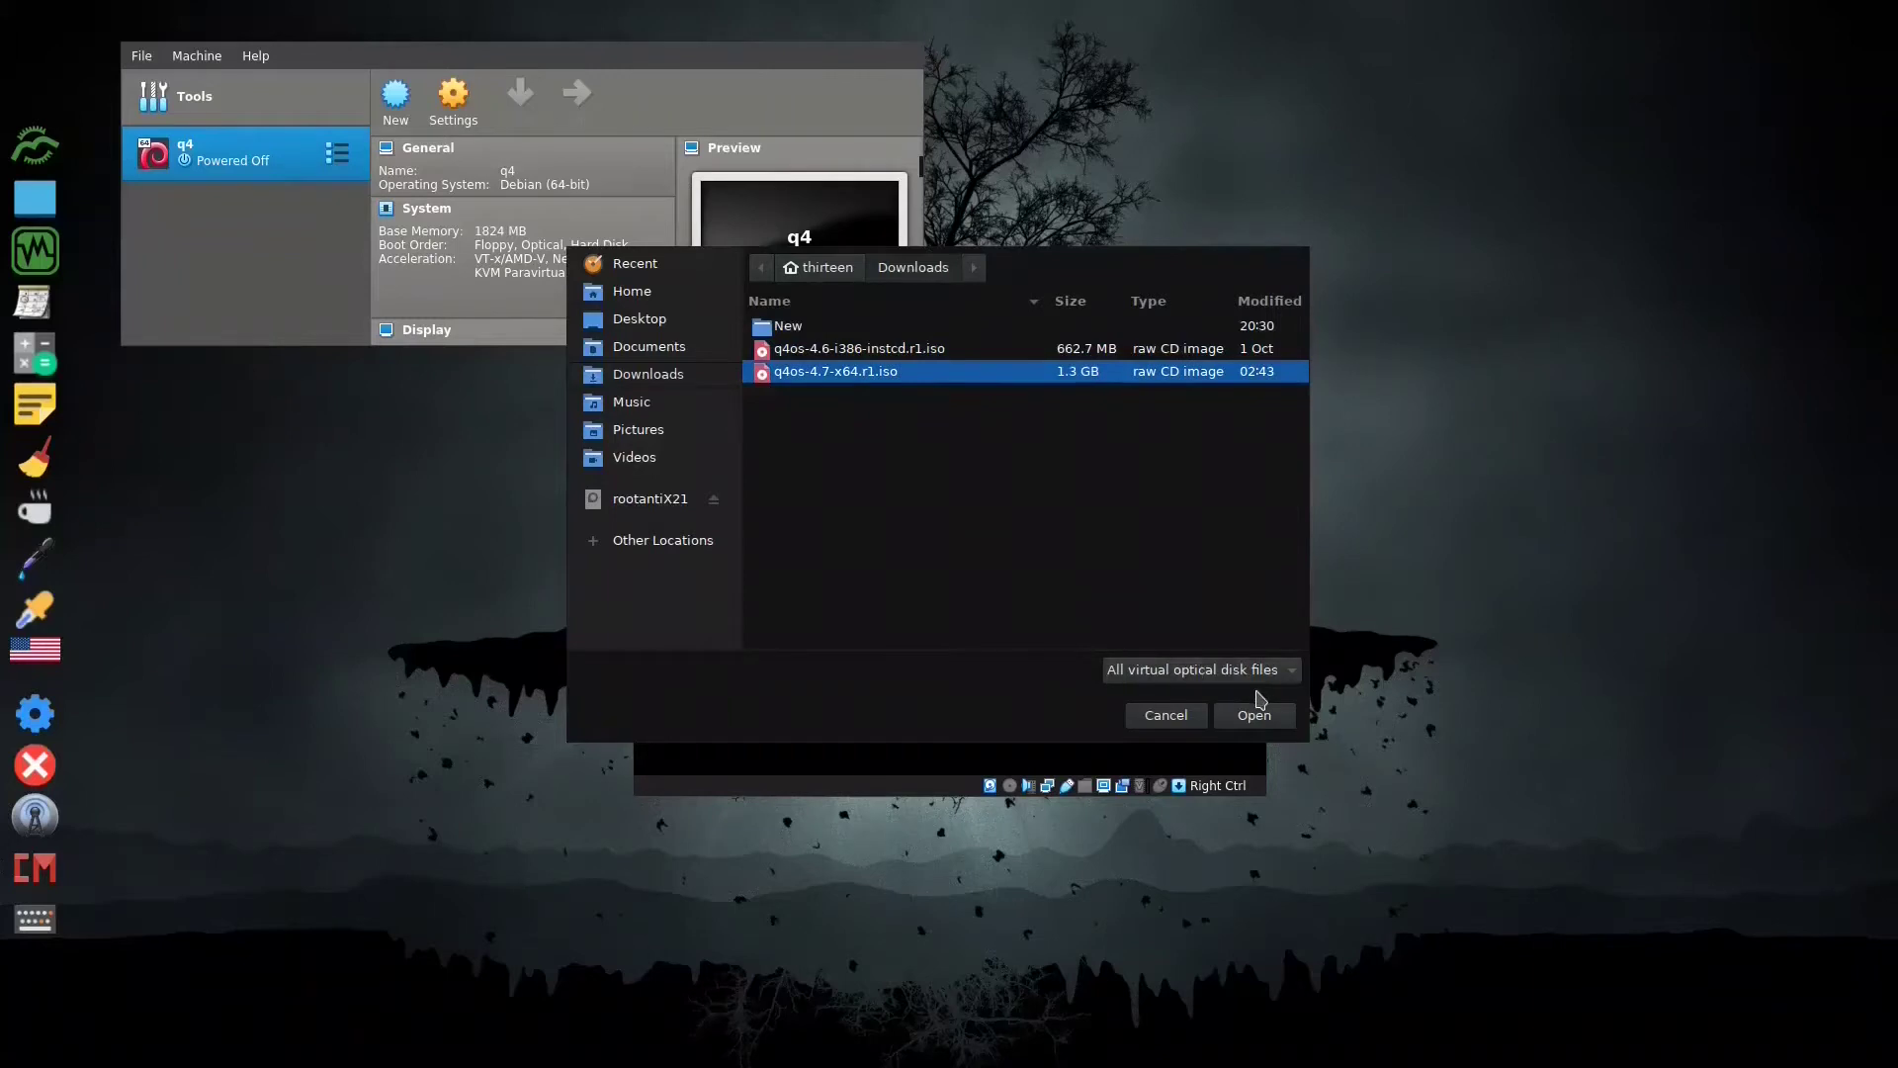
pyautogui.click(1253, 716)
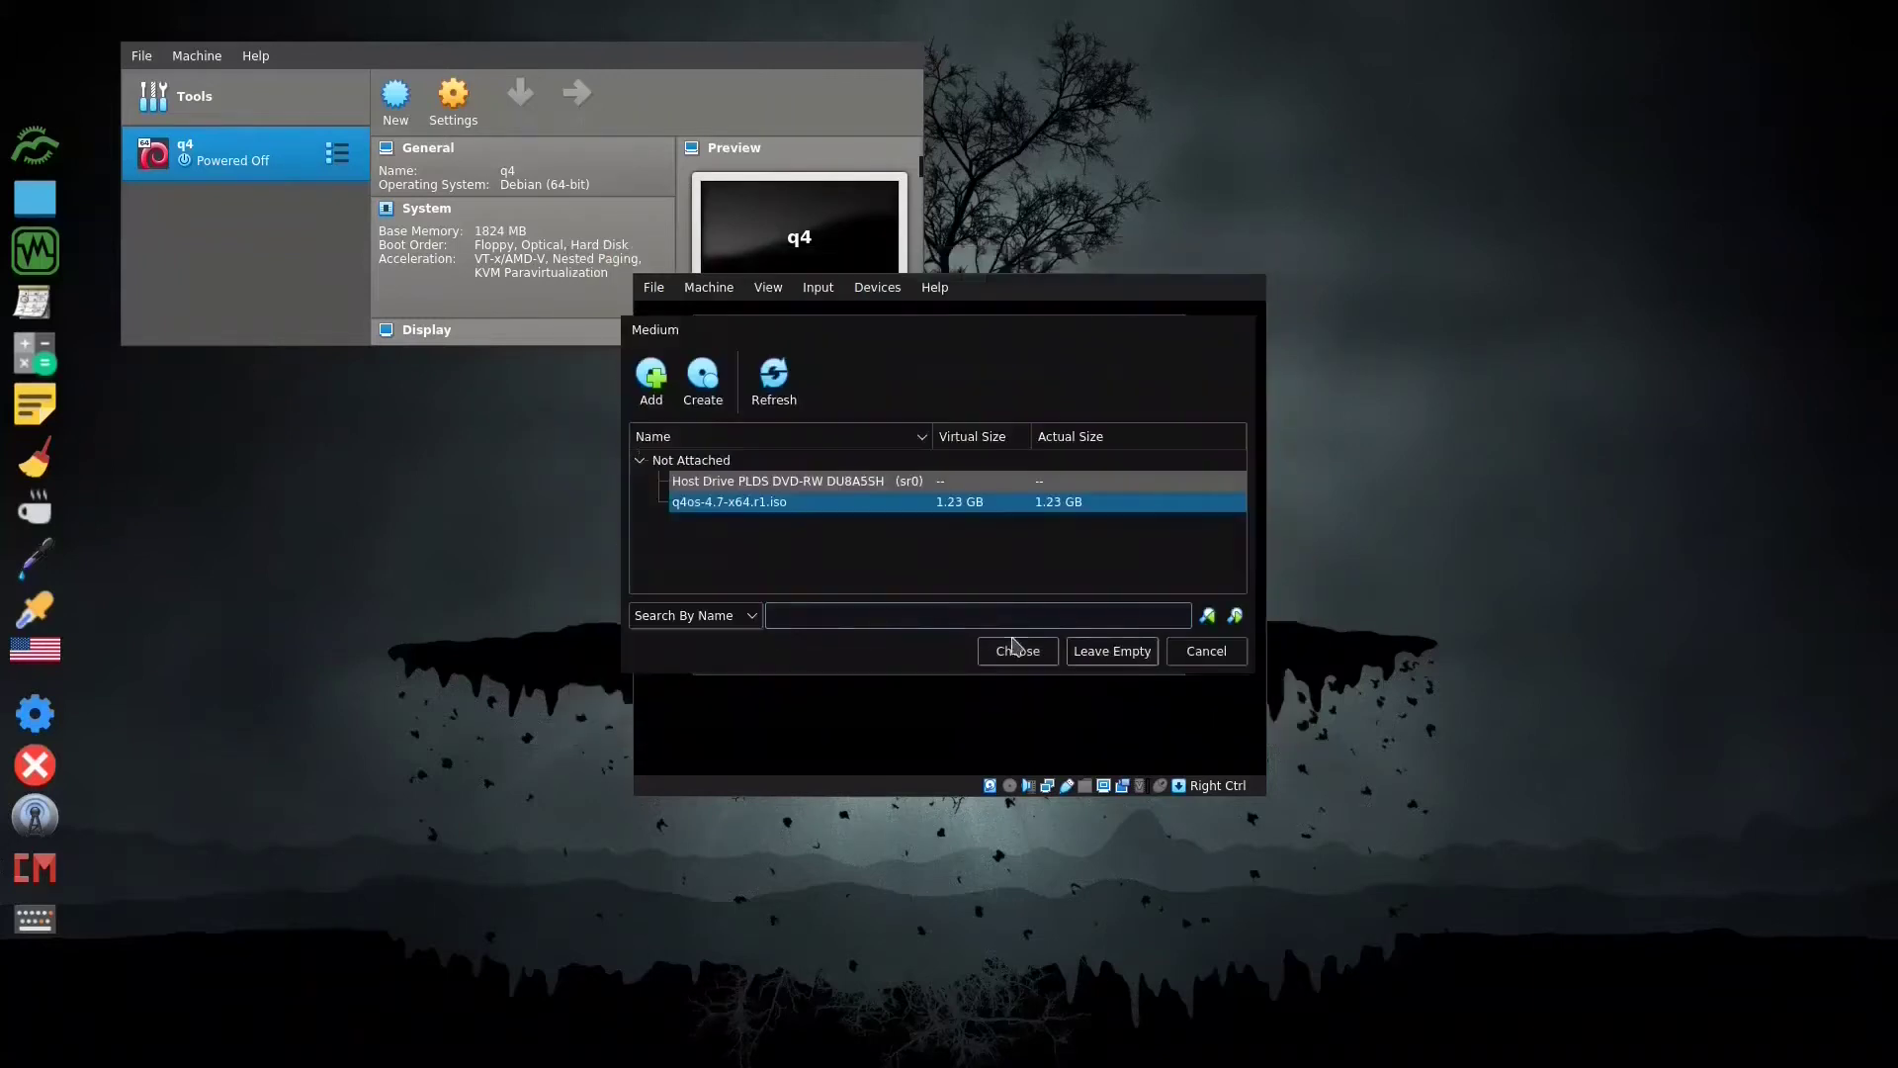
pyautogui.click(1010, 650)
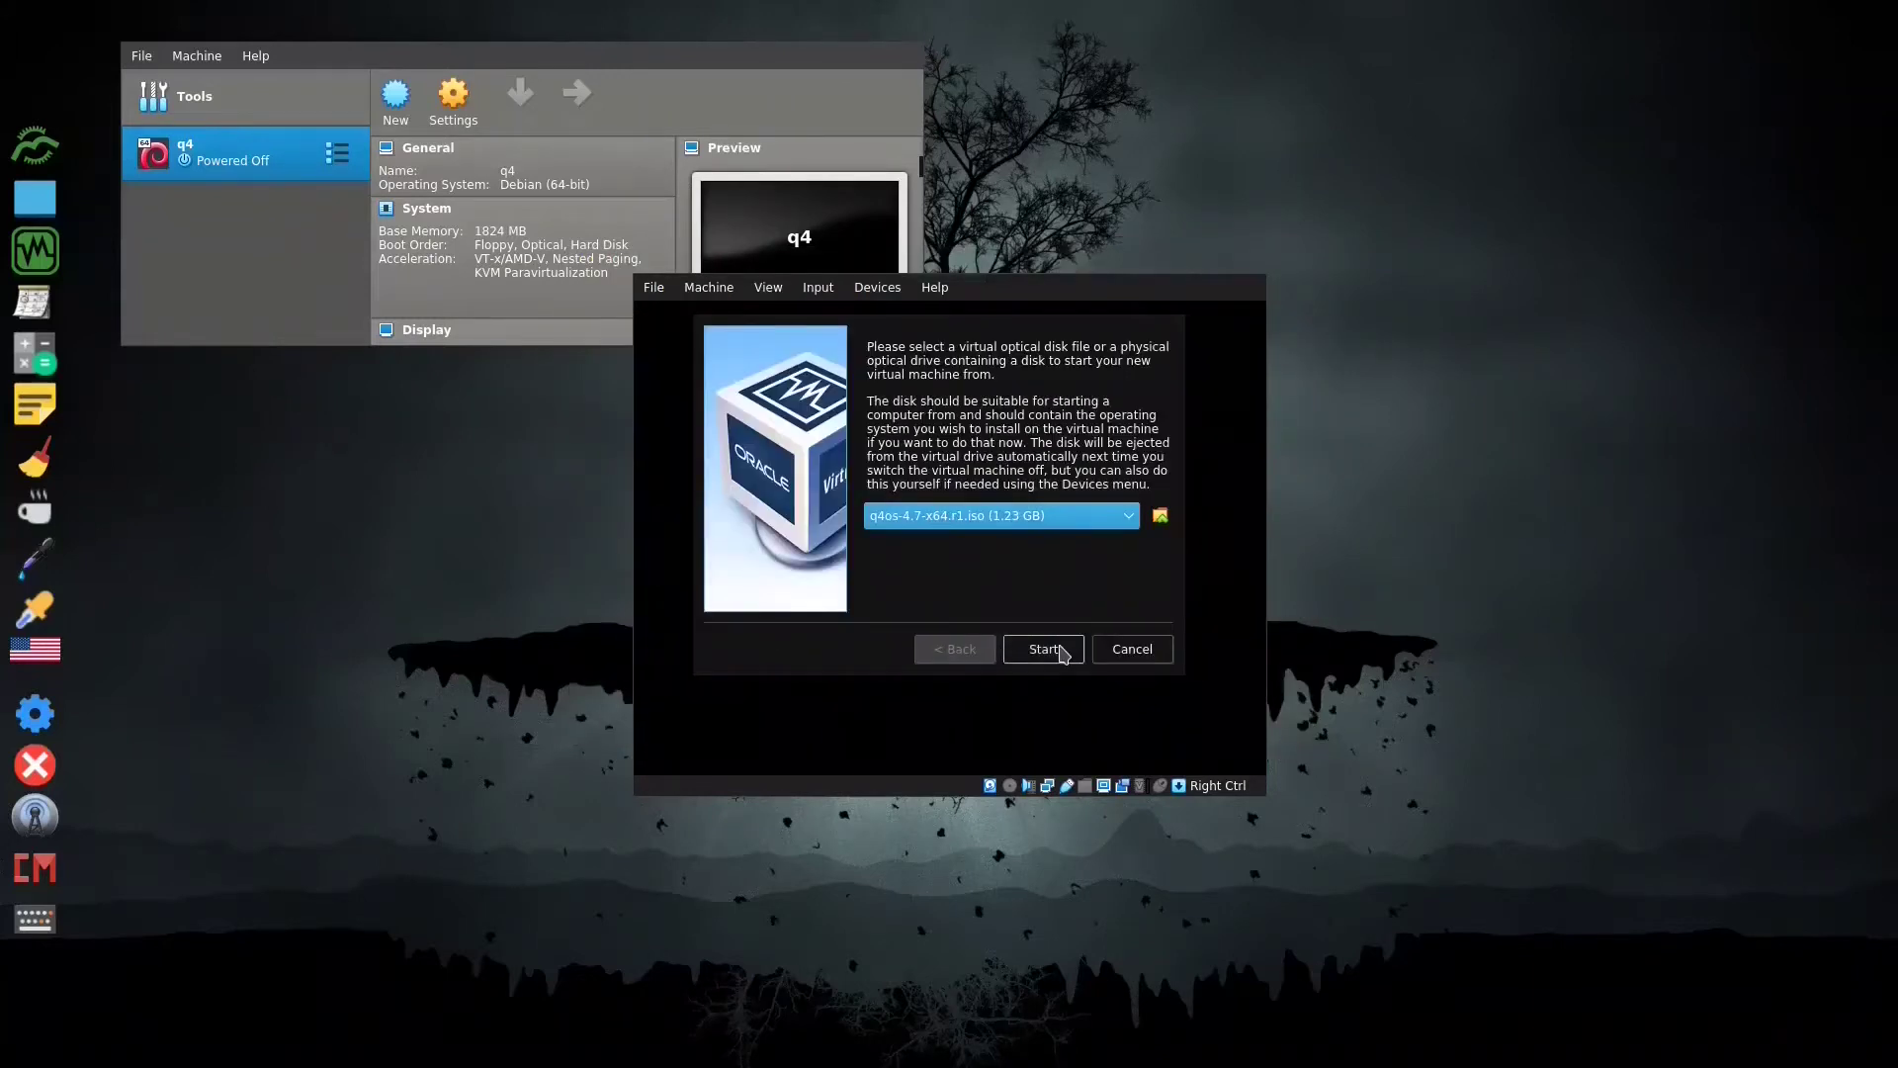
pyautogui.click(1059, 650)
pyautogui.moveTo(1016, 288); pyautogui.dragTo(1033, 419)
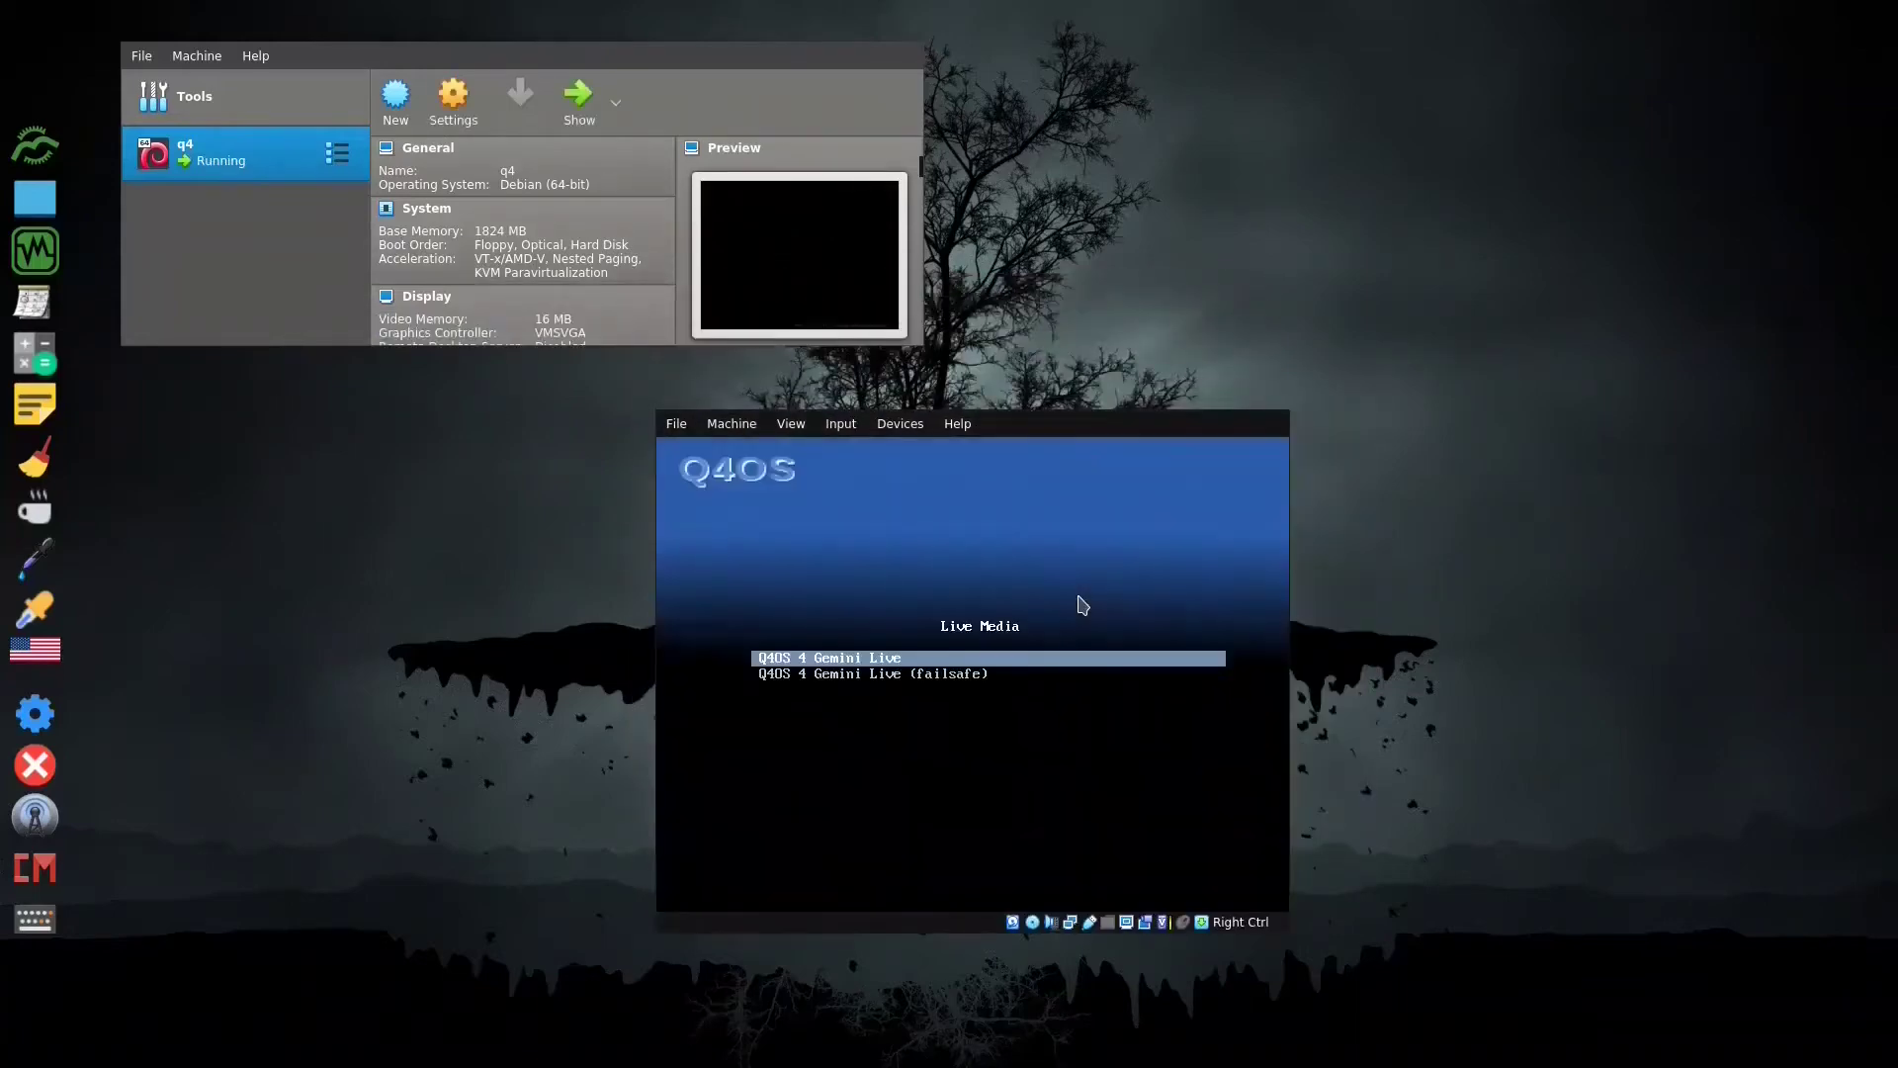
# Boot Q4OS Gemini Live and apply a 1920x1200 (16:10) display resolution.
pyautogui.press('Return')
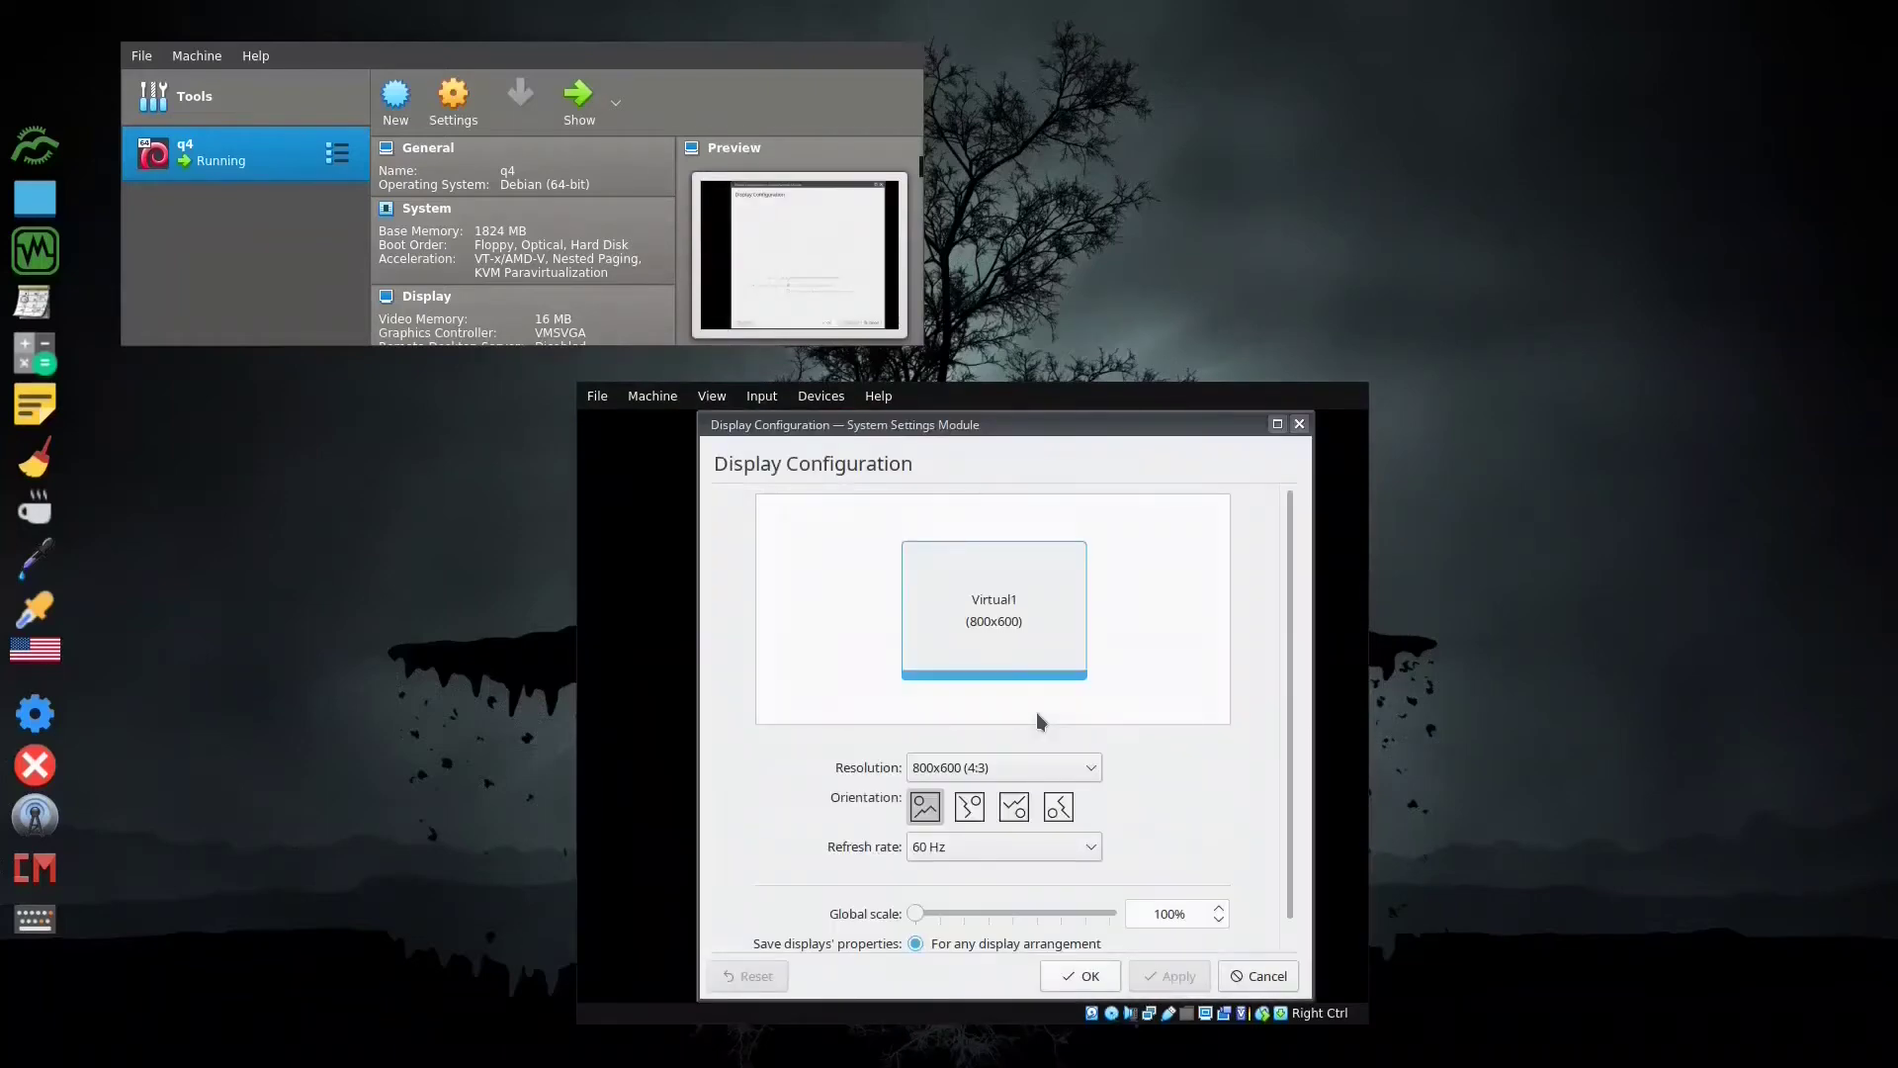
pyautogui.click(1049, 769)
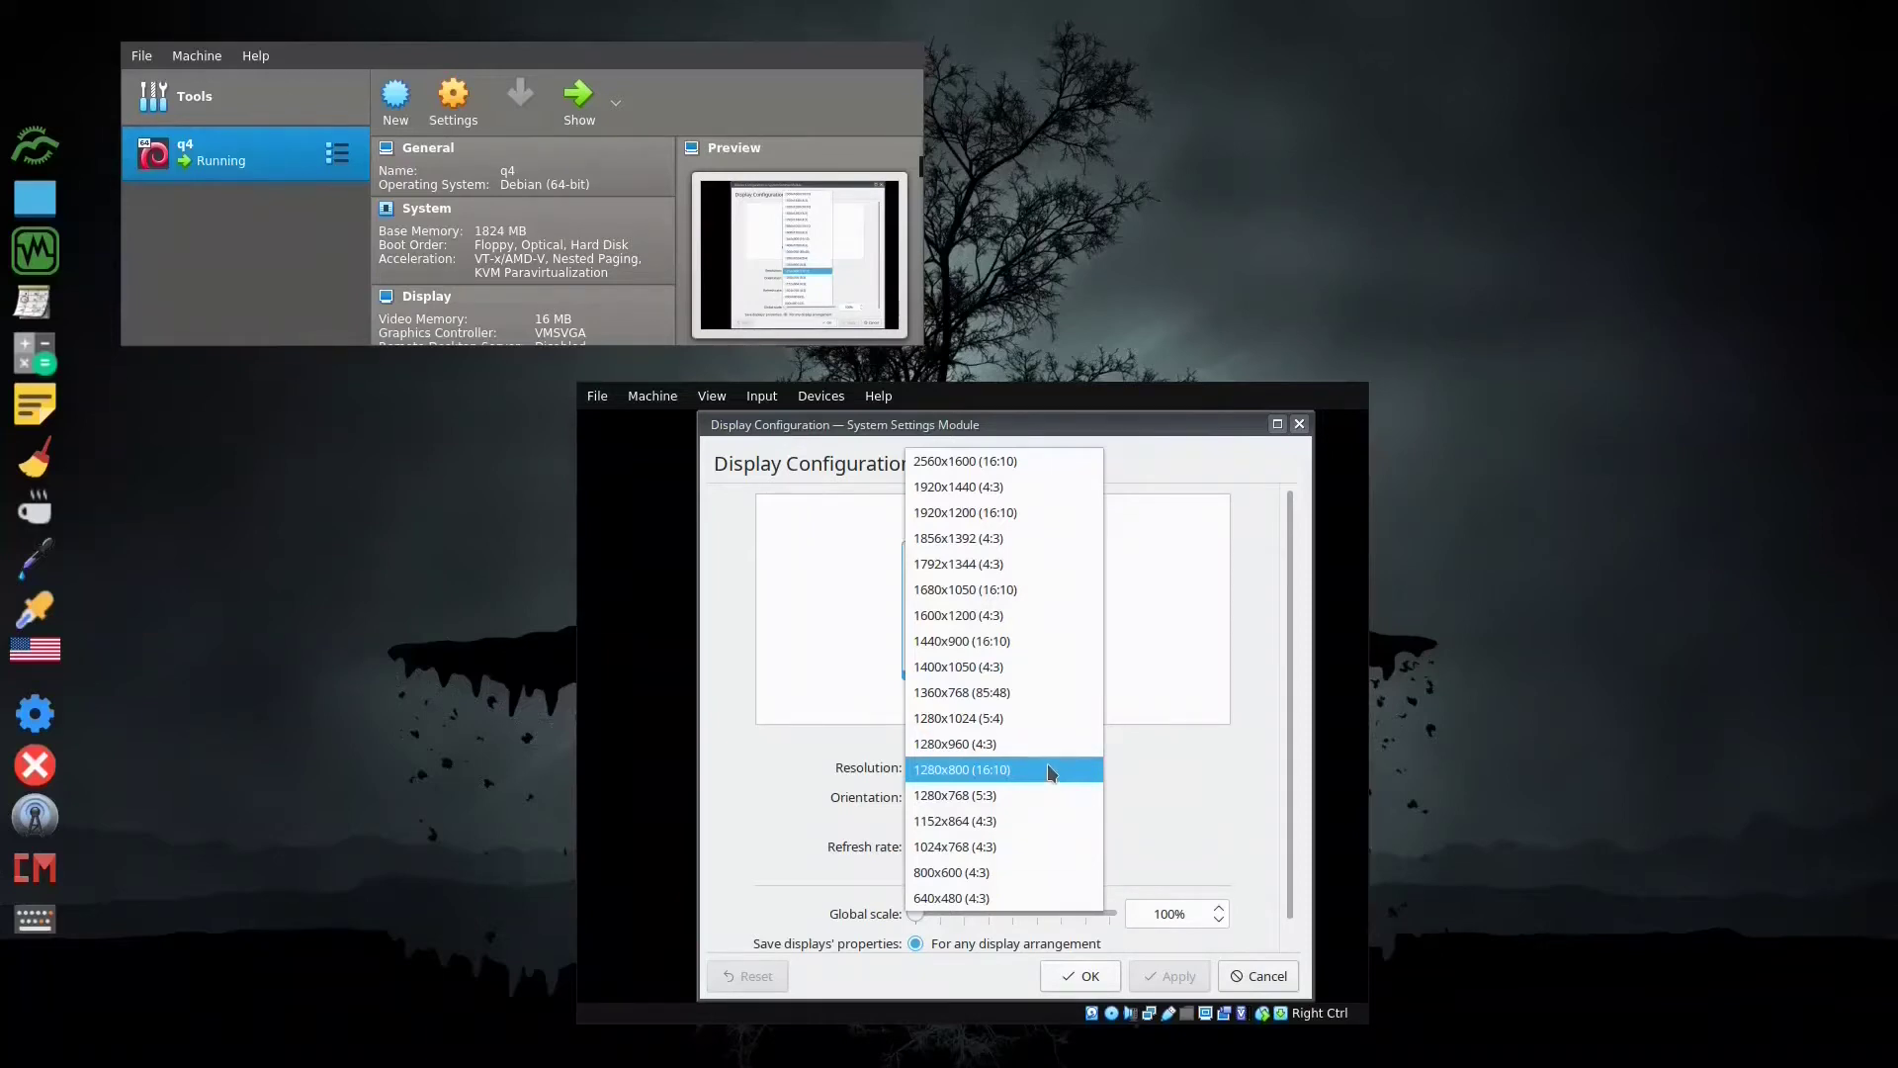
pyautogui.click(1008, 512)
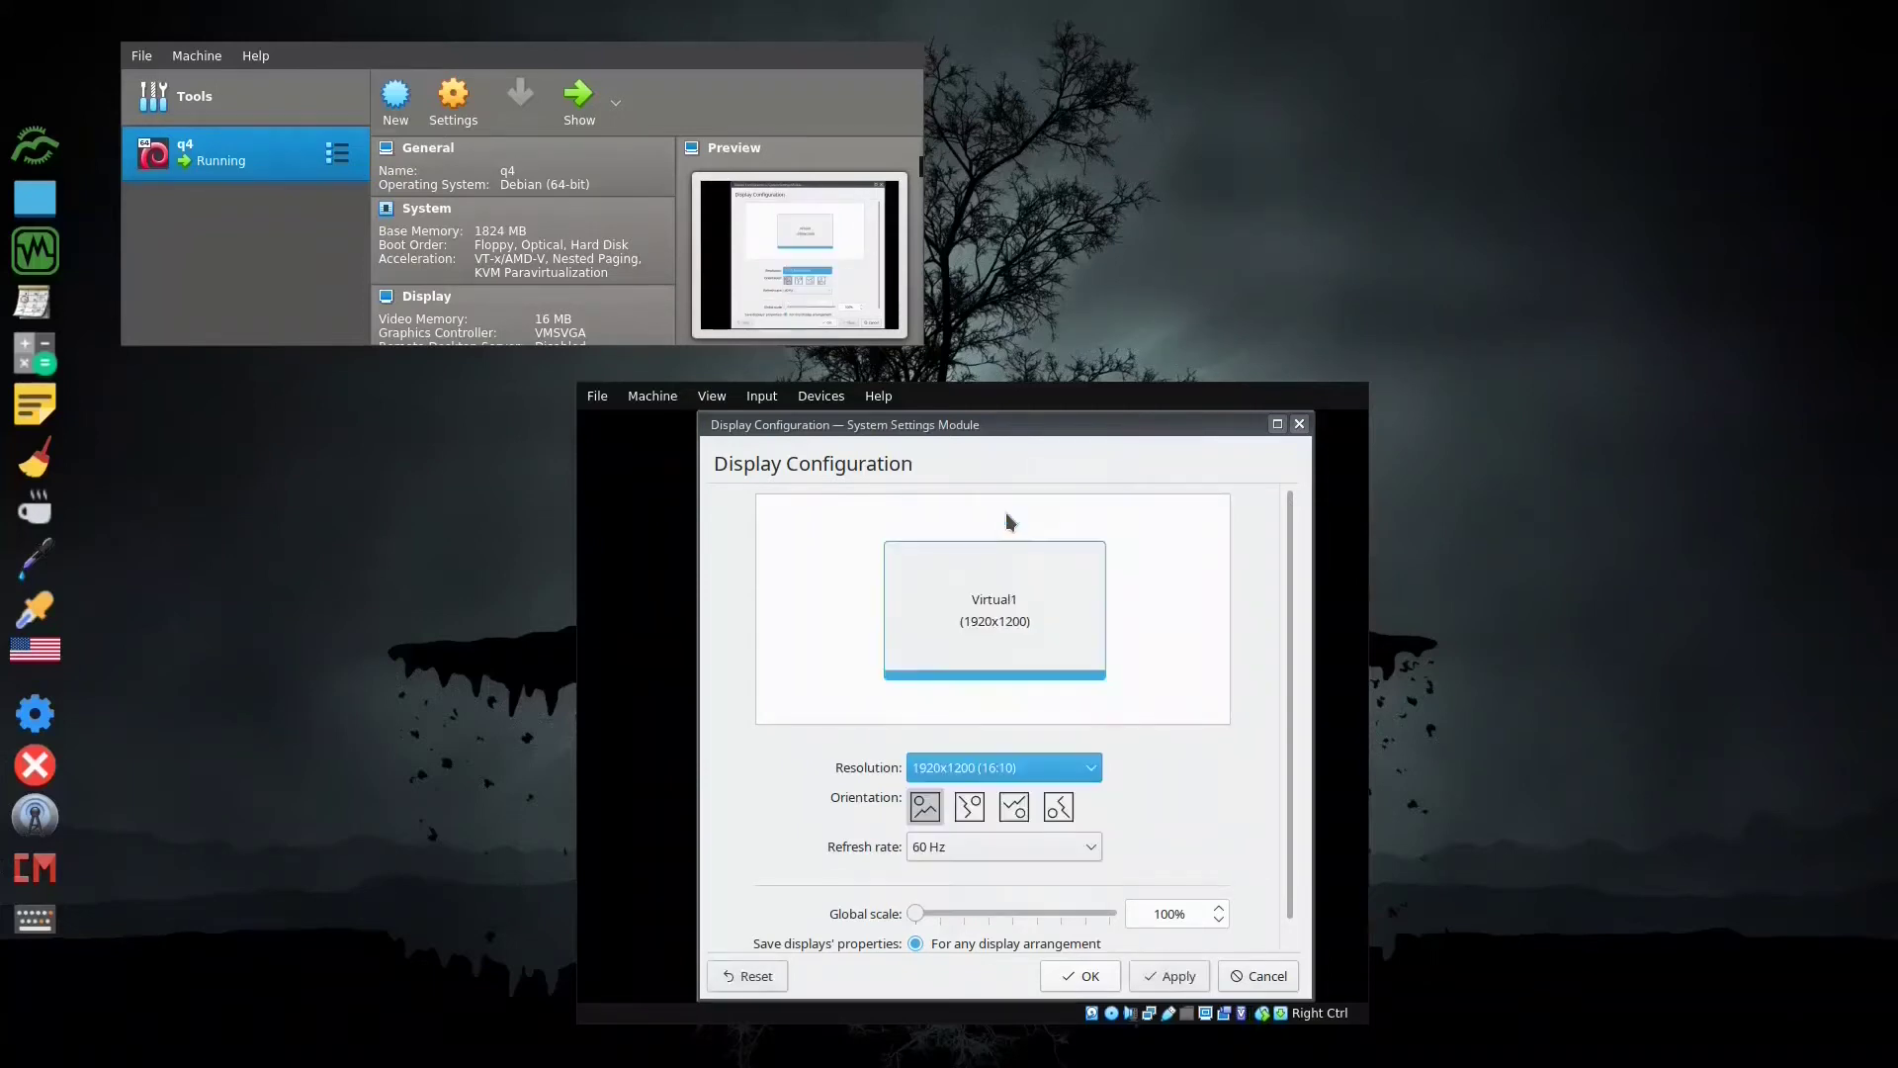
pyautogui.click(1171, 975)
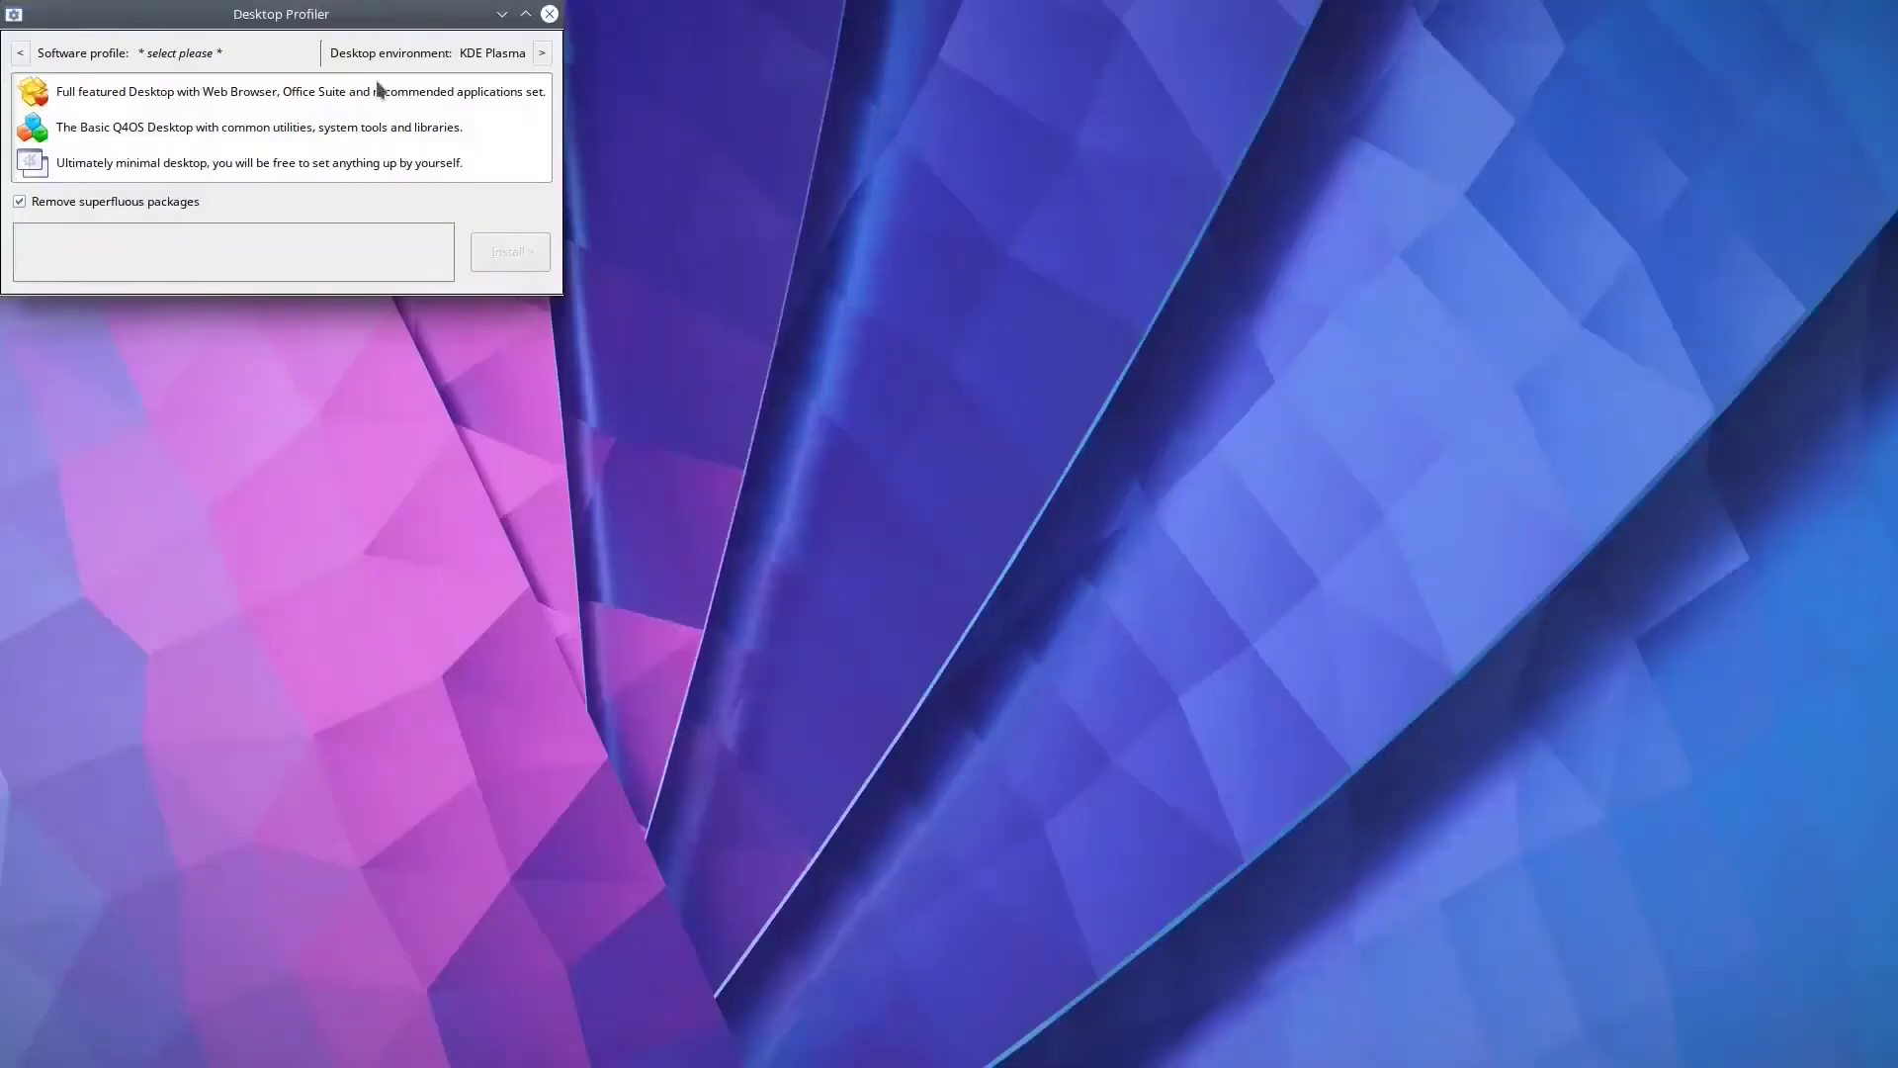
# Compare the Pure, Basic and Desktop profiles, settling on Q4OS Pure.
pyautogui.moveTo(380, 13); pyautogui.dragTo(760, 265)
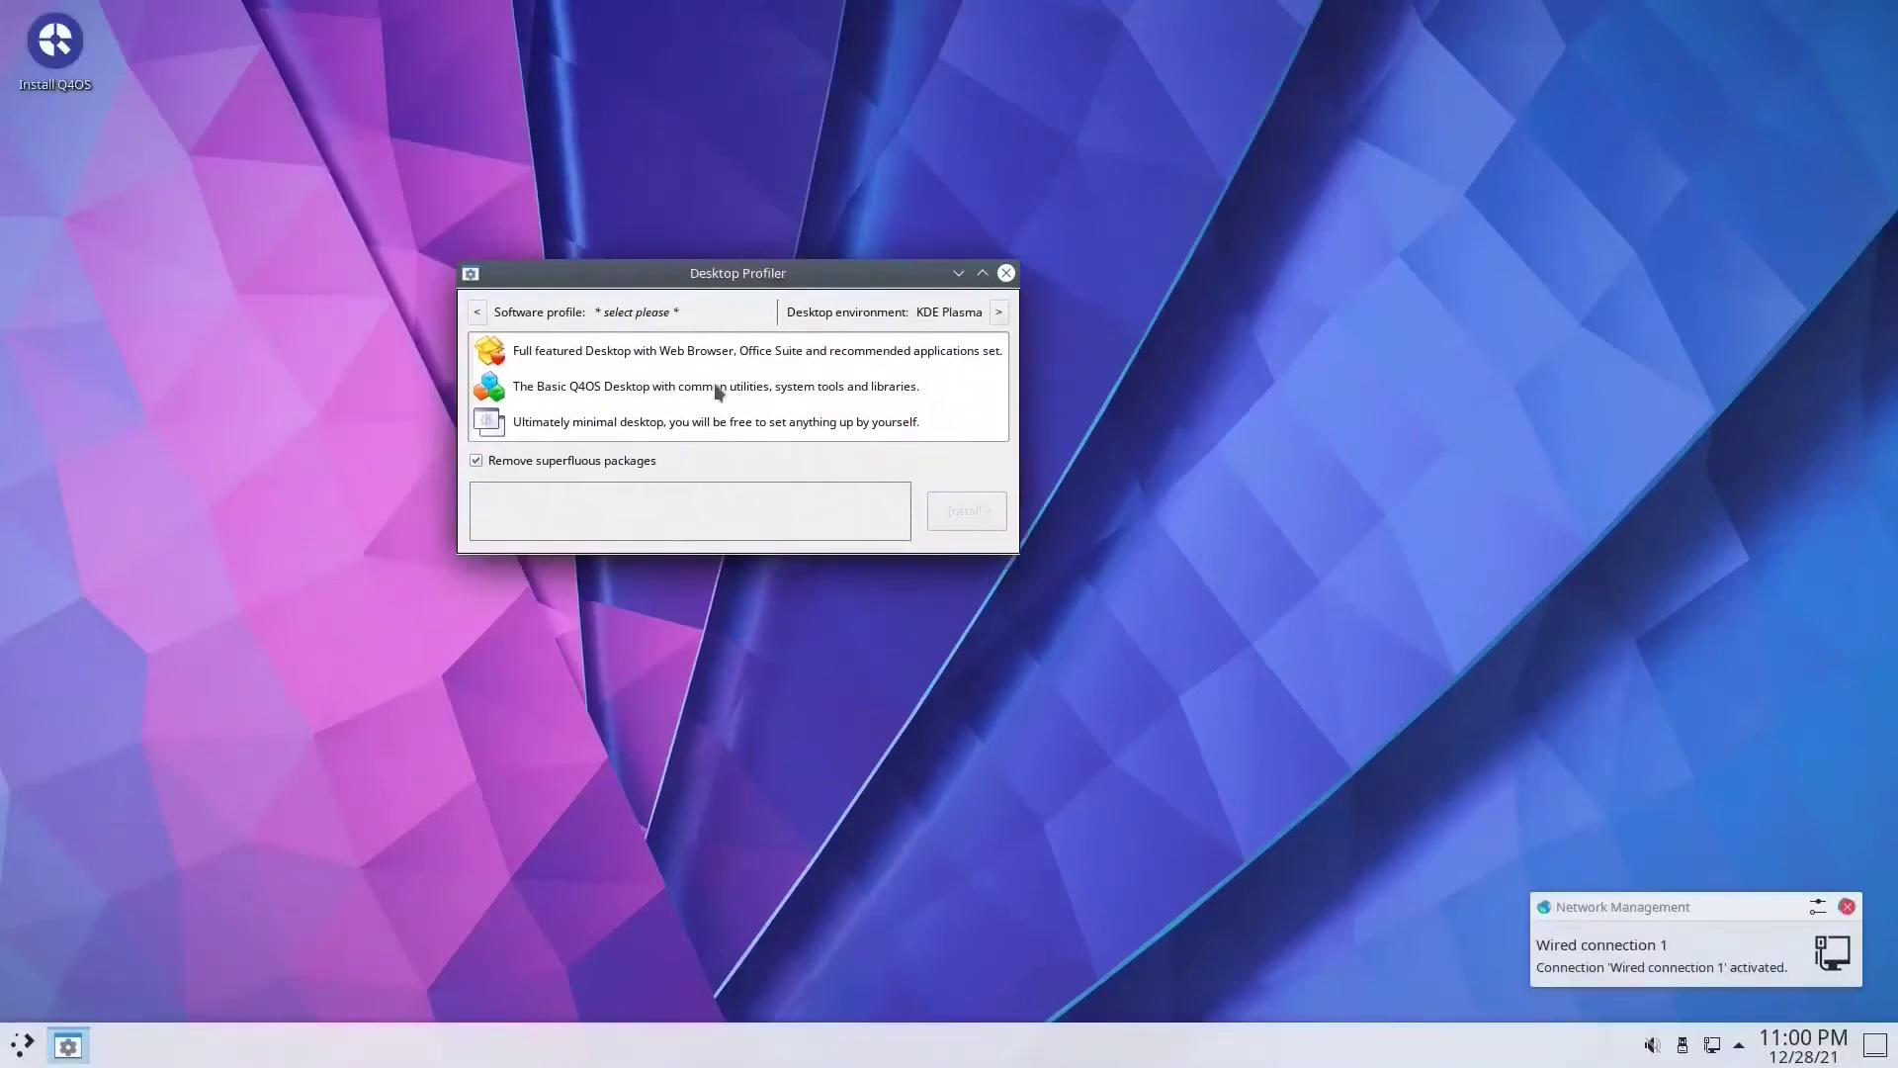
pyautogui.click(575, 425)
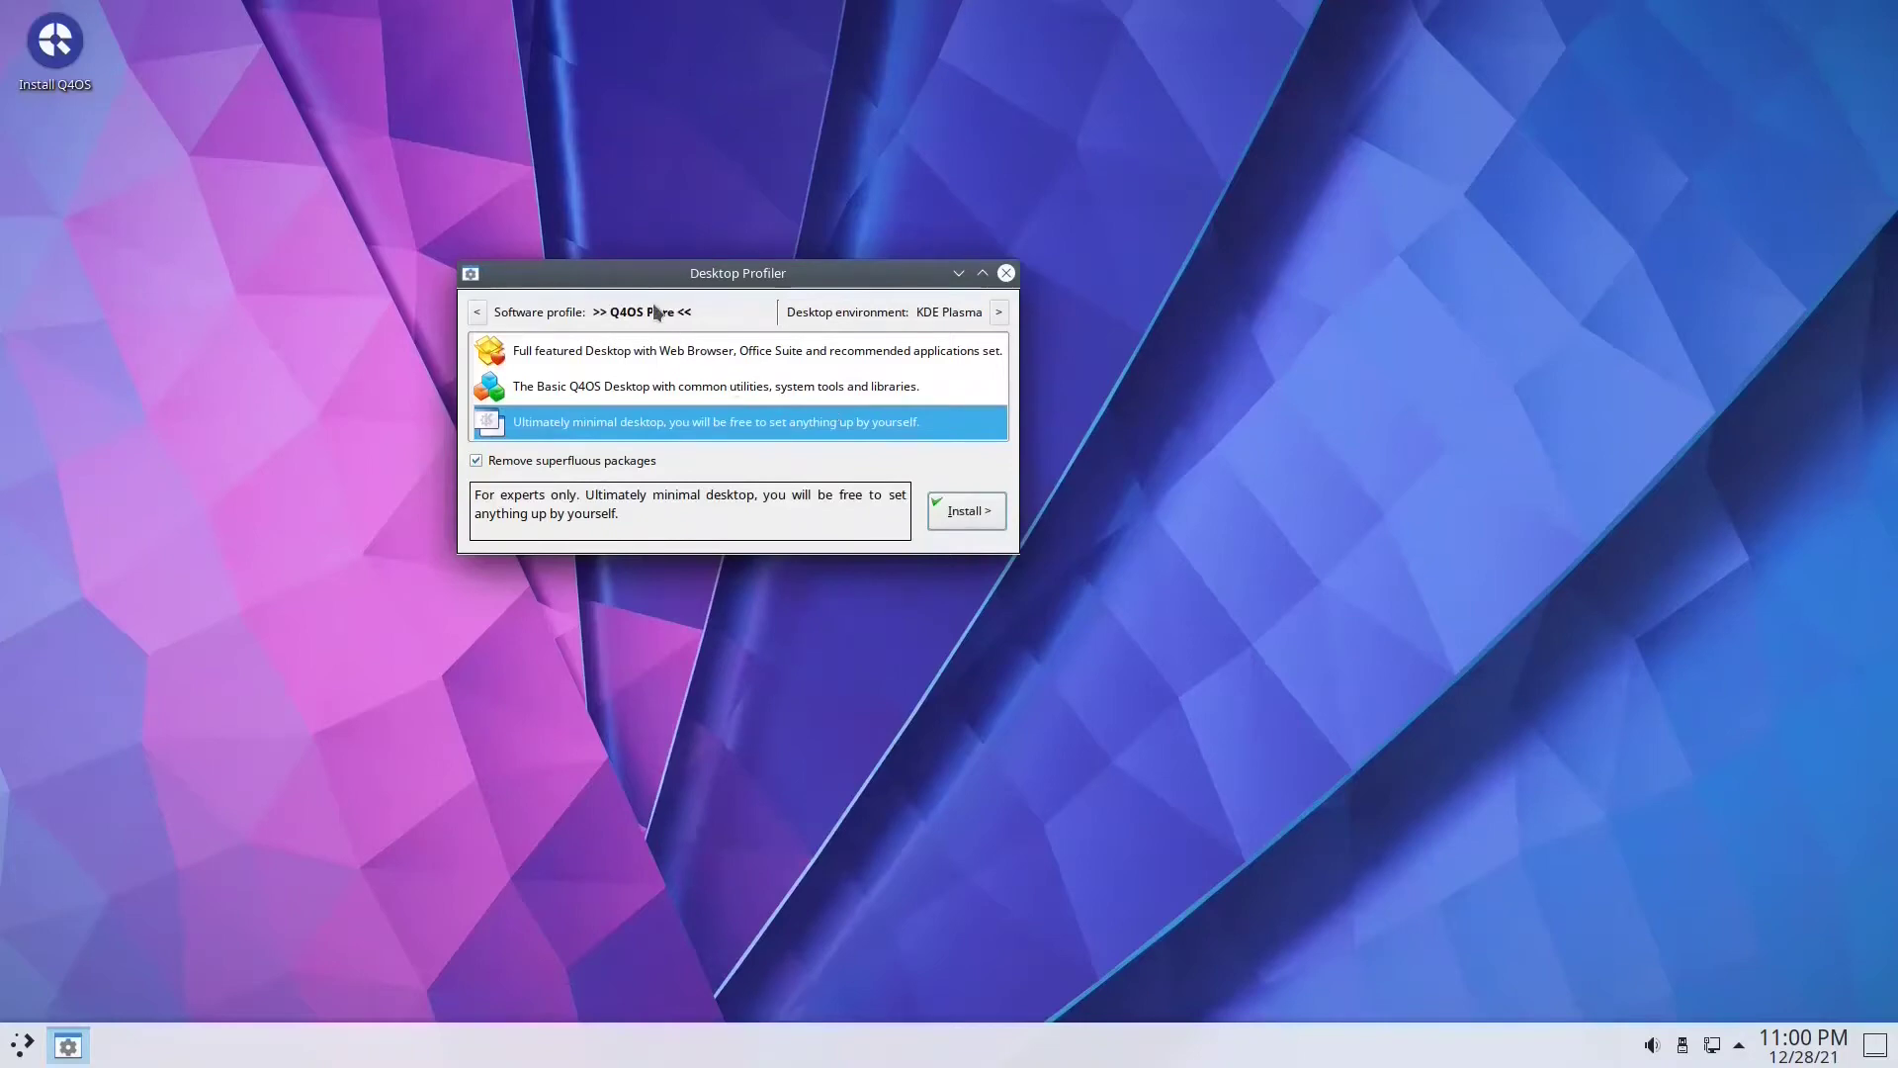
pyautogui.click(639, 388)
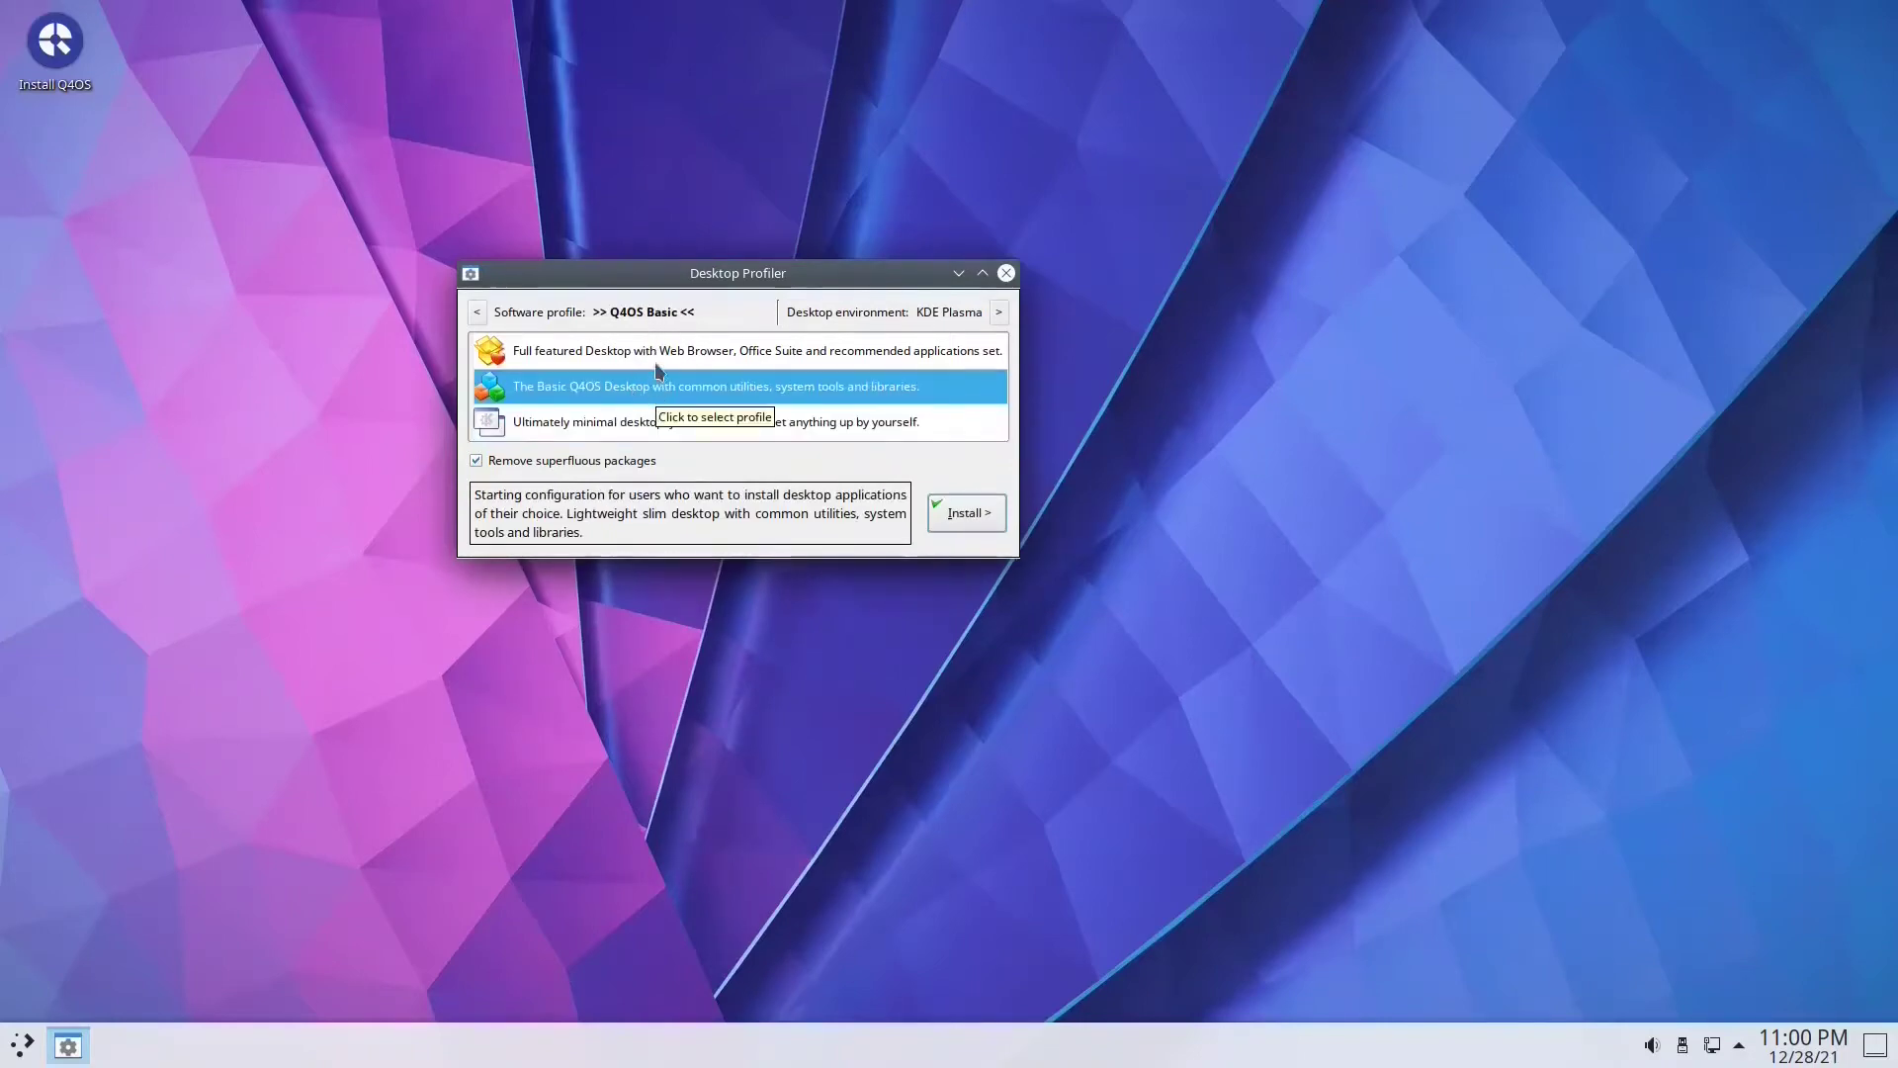
pyautogui.click(656, 356)
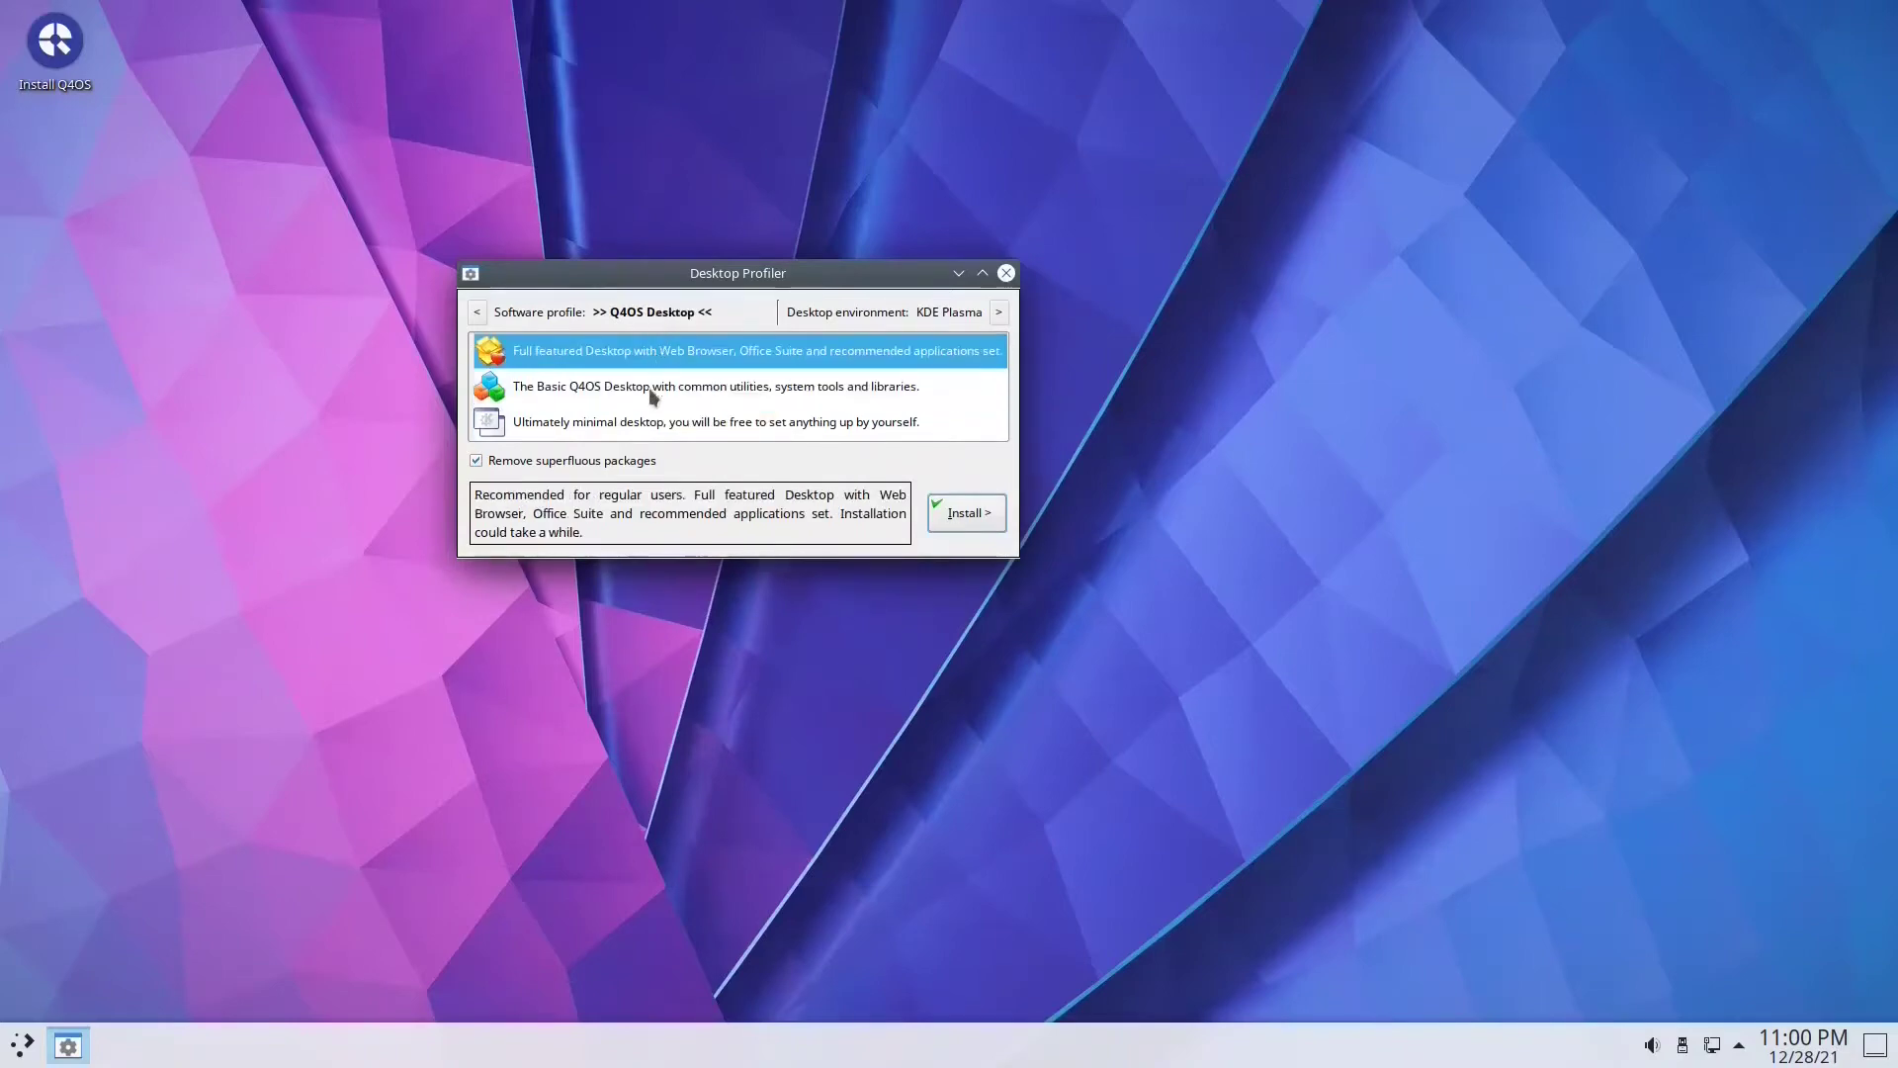
pyautogui.click(647, 420)
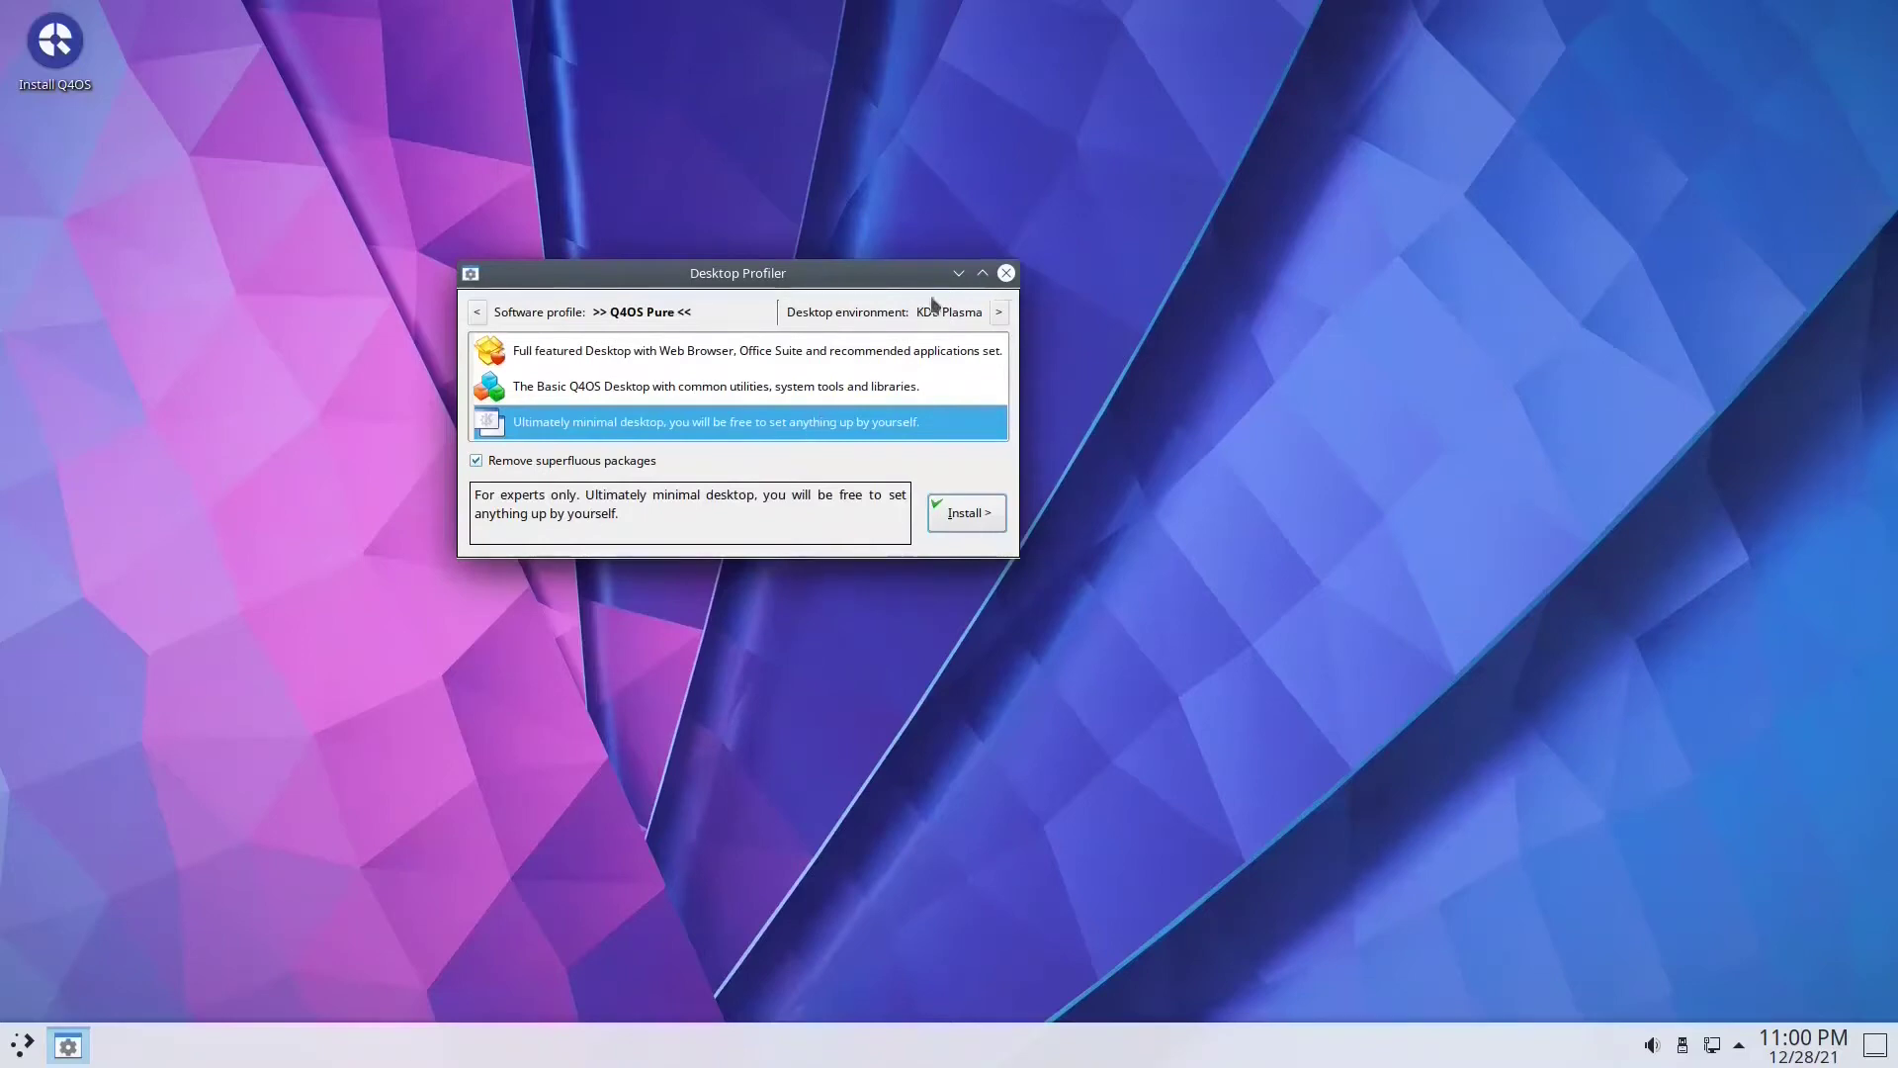
# Skip an extra desktop environment, install Q4OS Pure, dismiss the live-system notice and close the profiler.
pyautogui.click(999, 313)
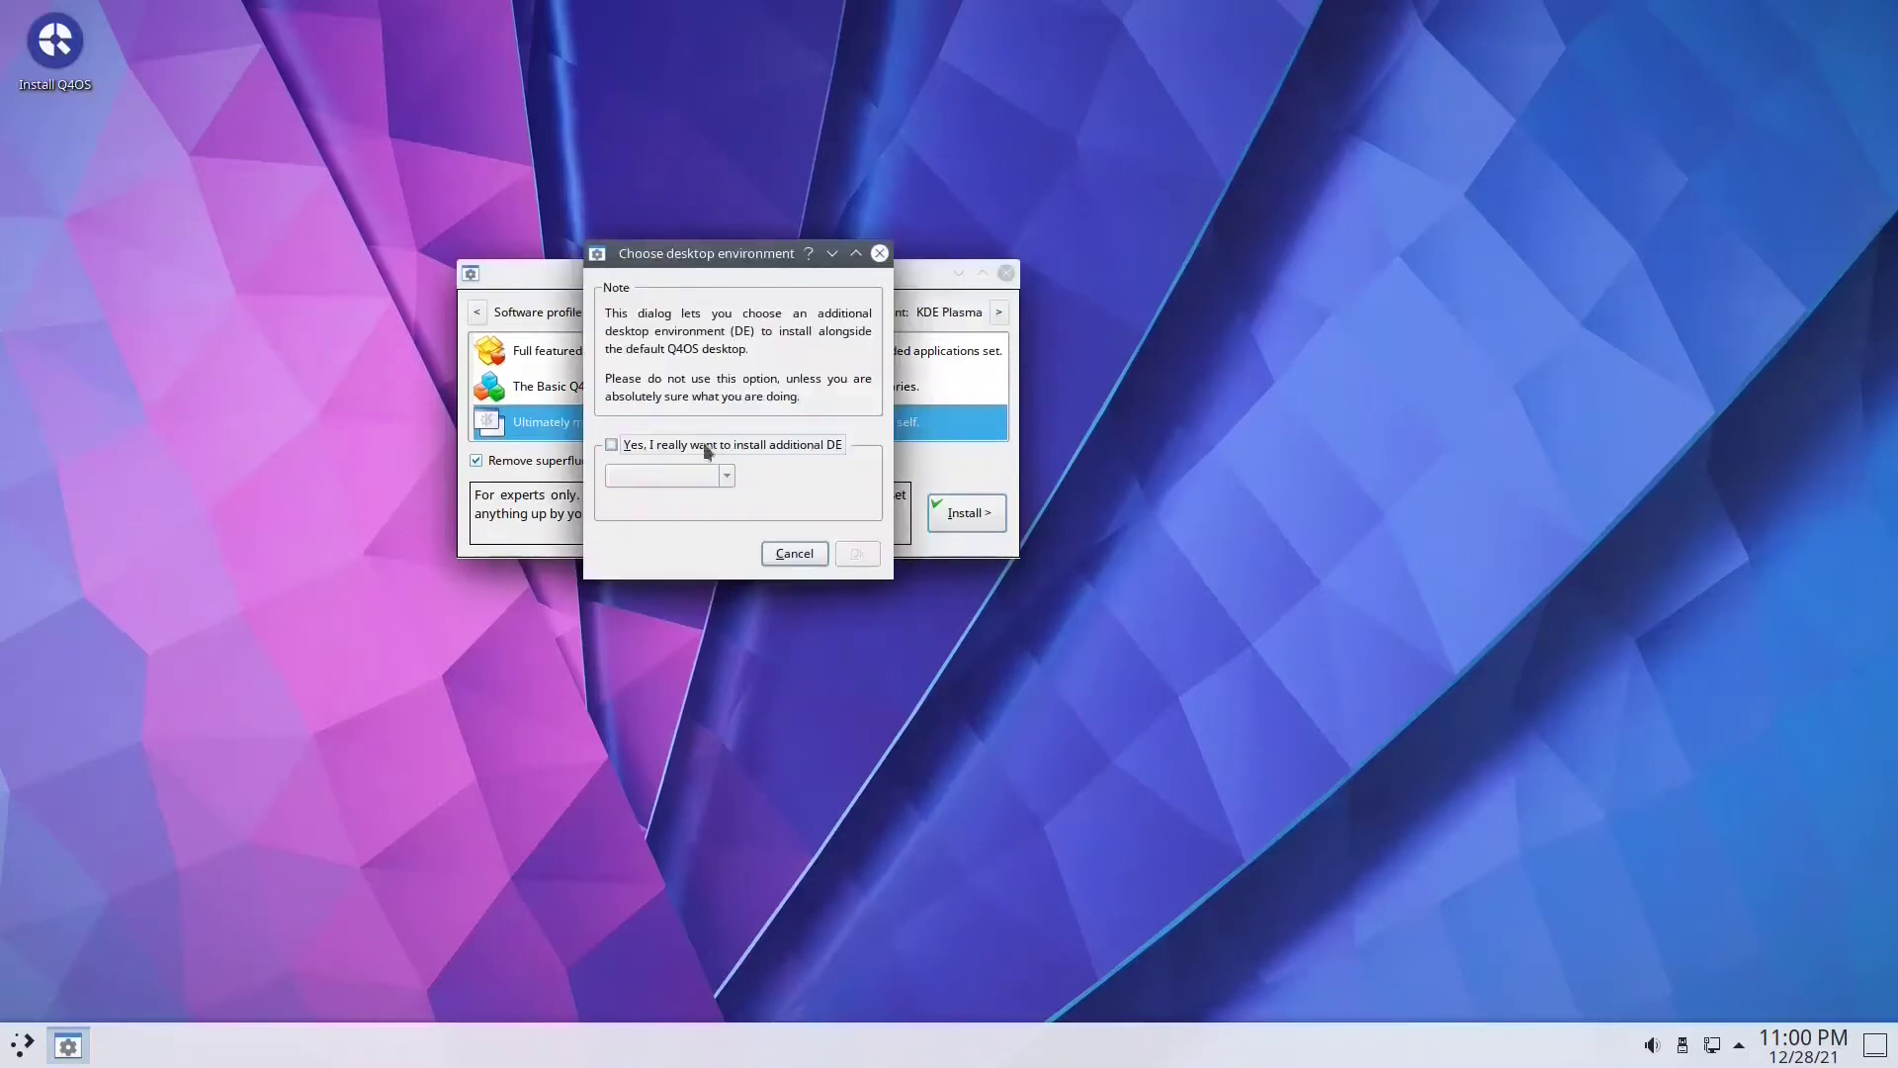
pyautogui.click(796, 554)
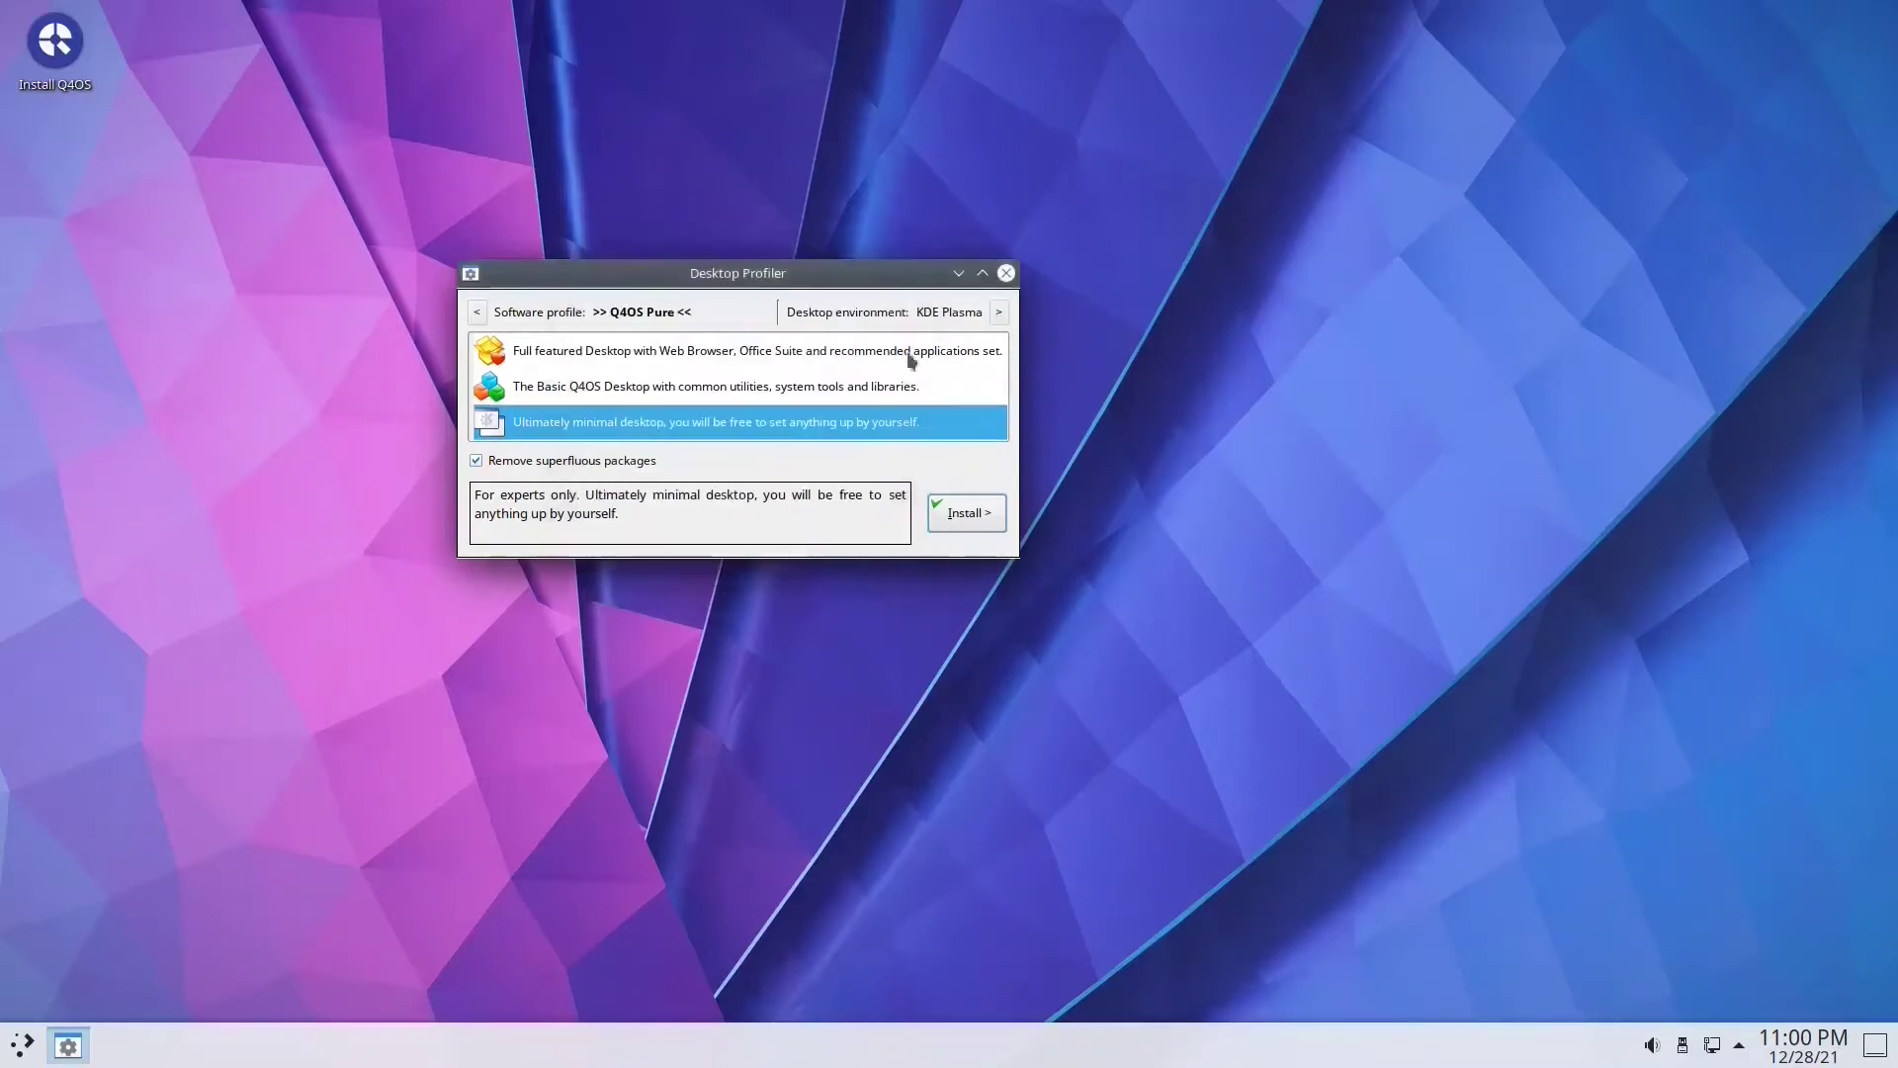
pyautogui.click(962, 516)
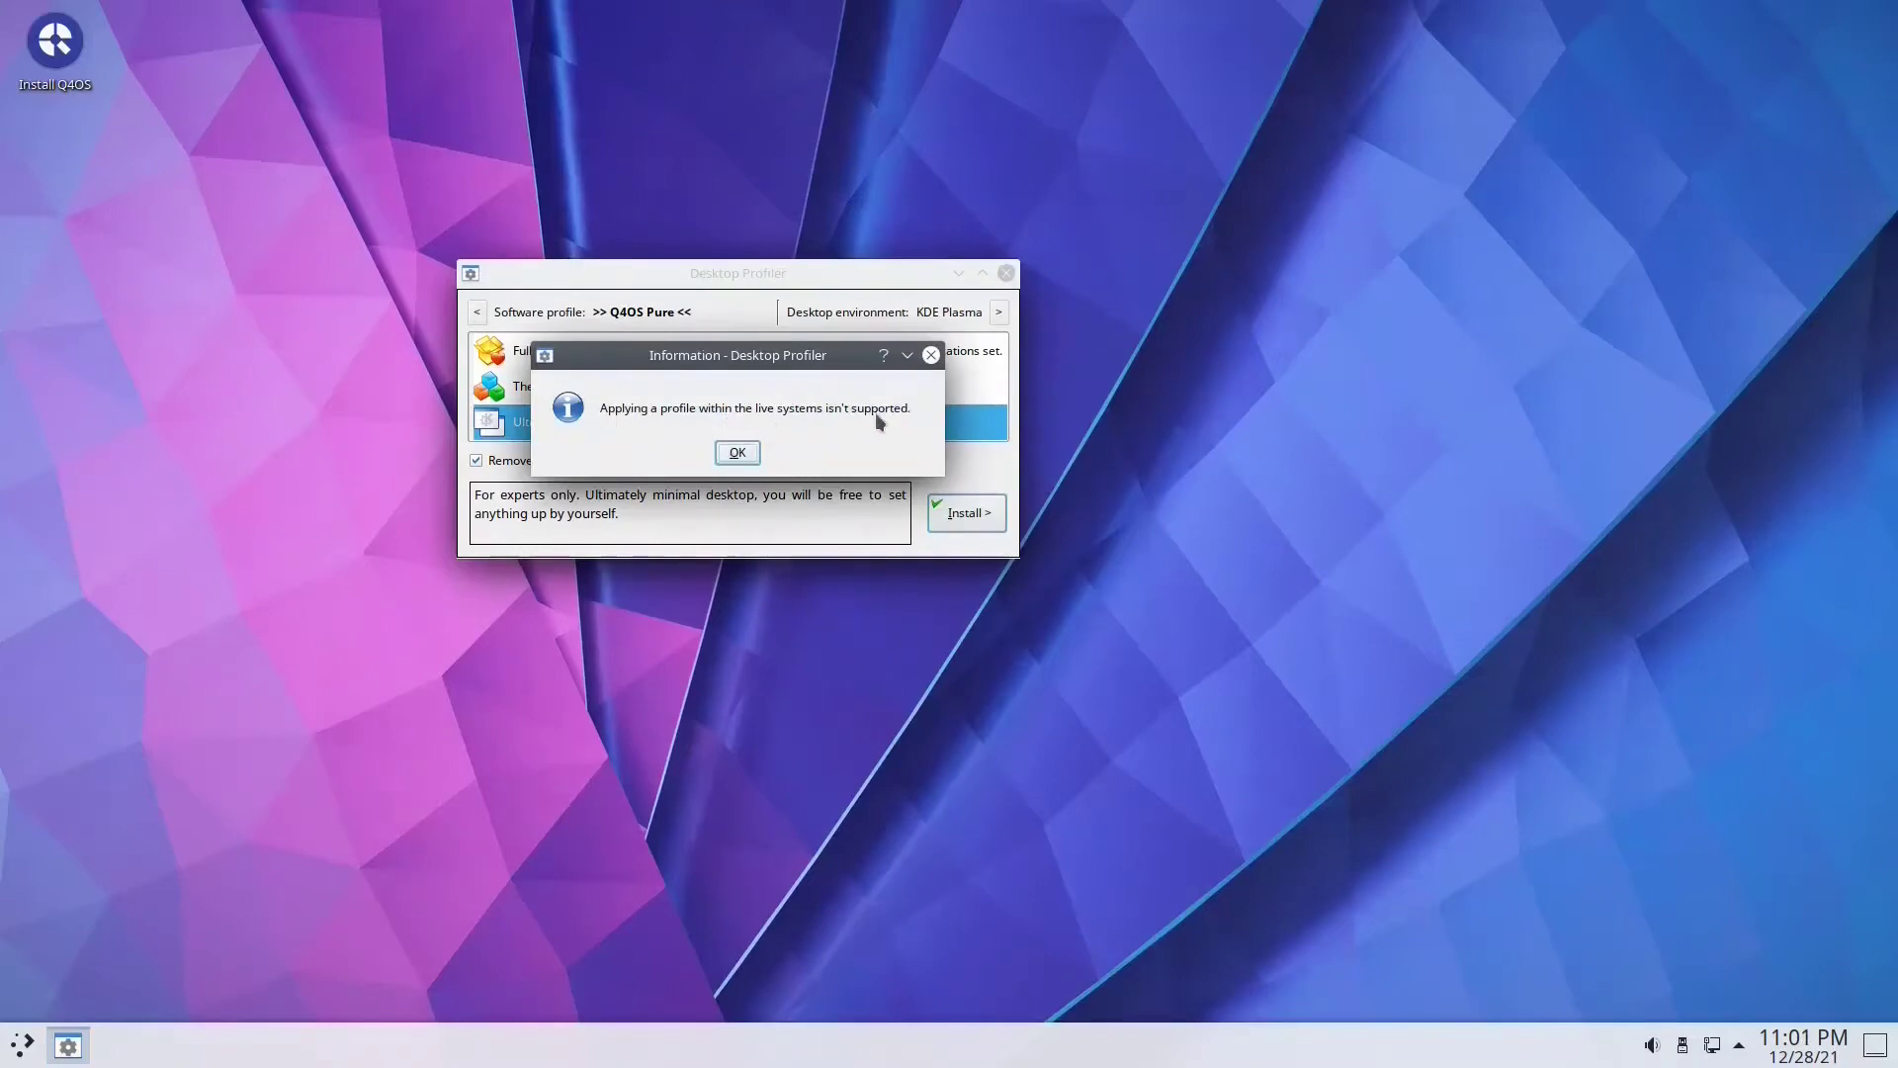
pyautogui.click(739, 452)
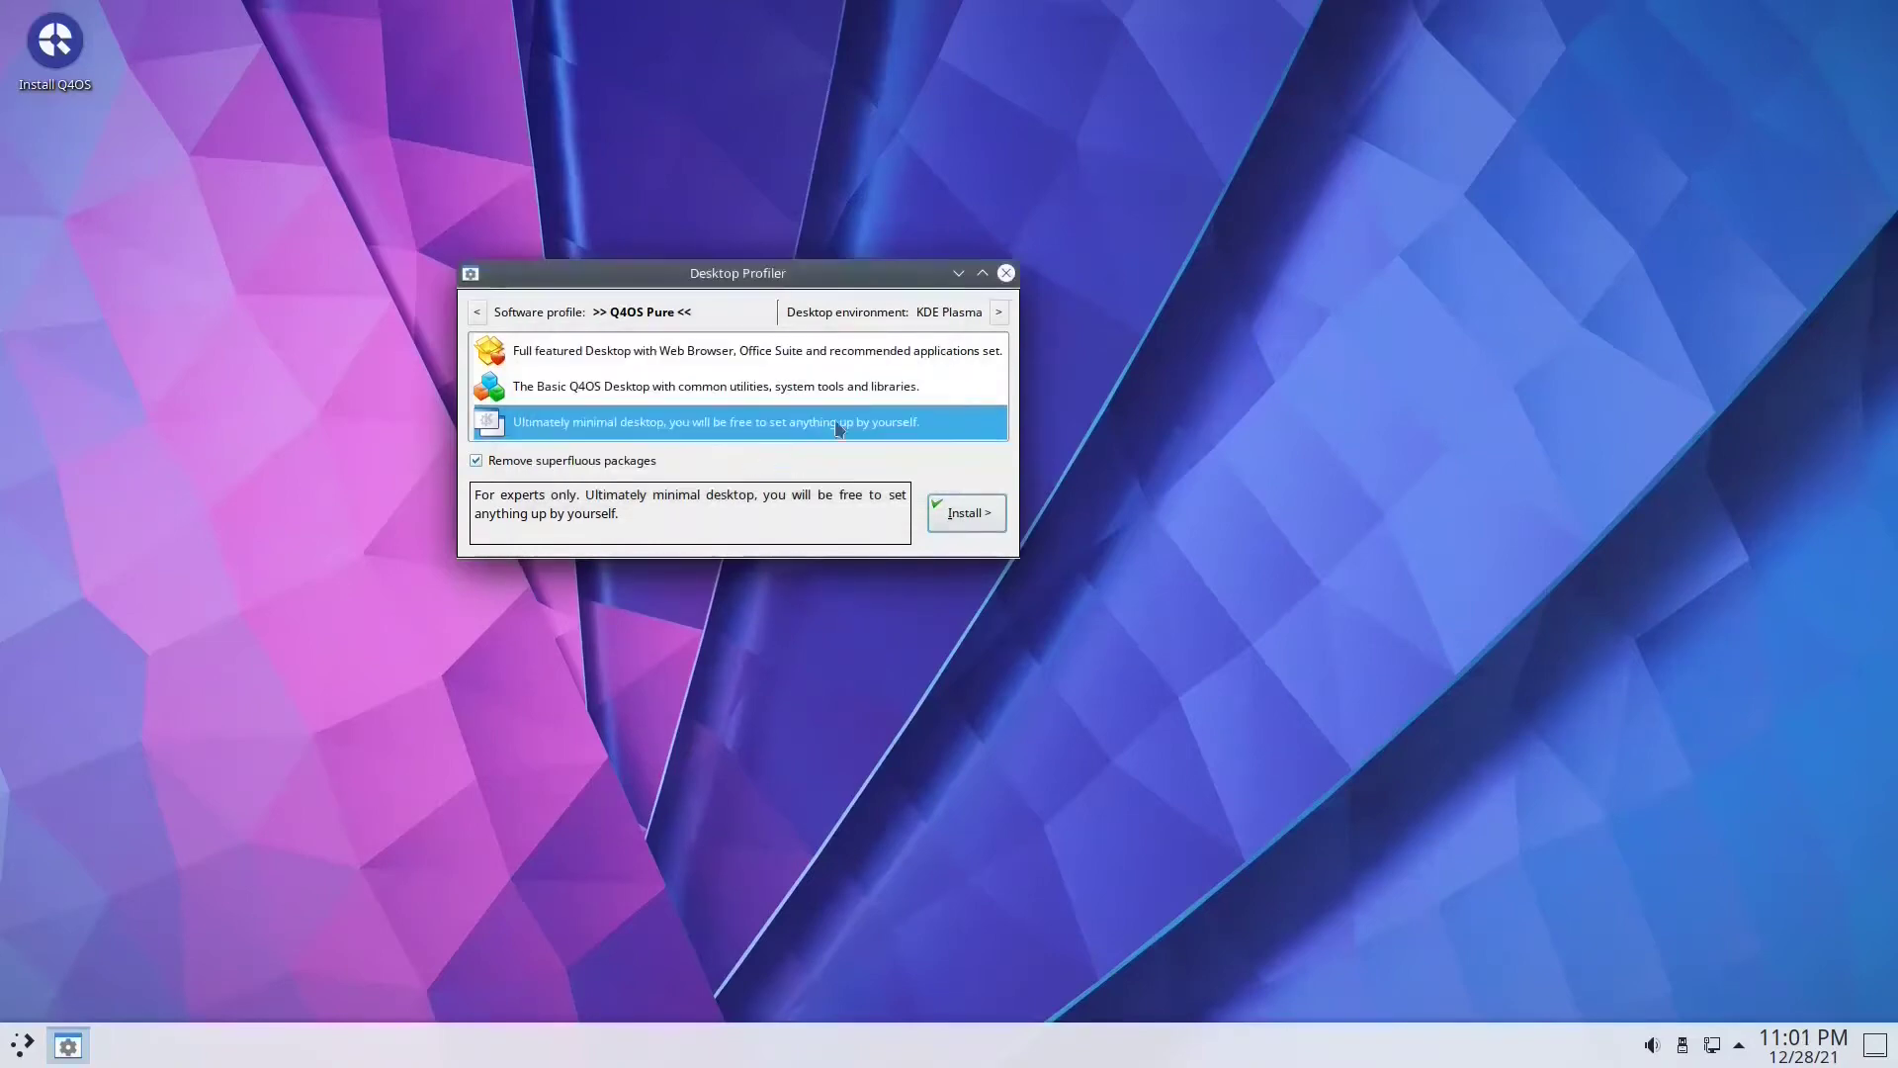
pyautogui.click(1008, 274)
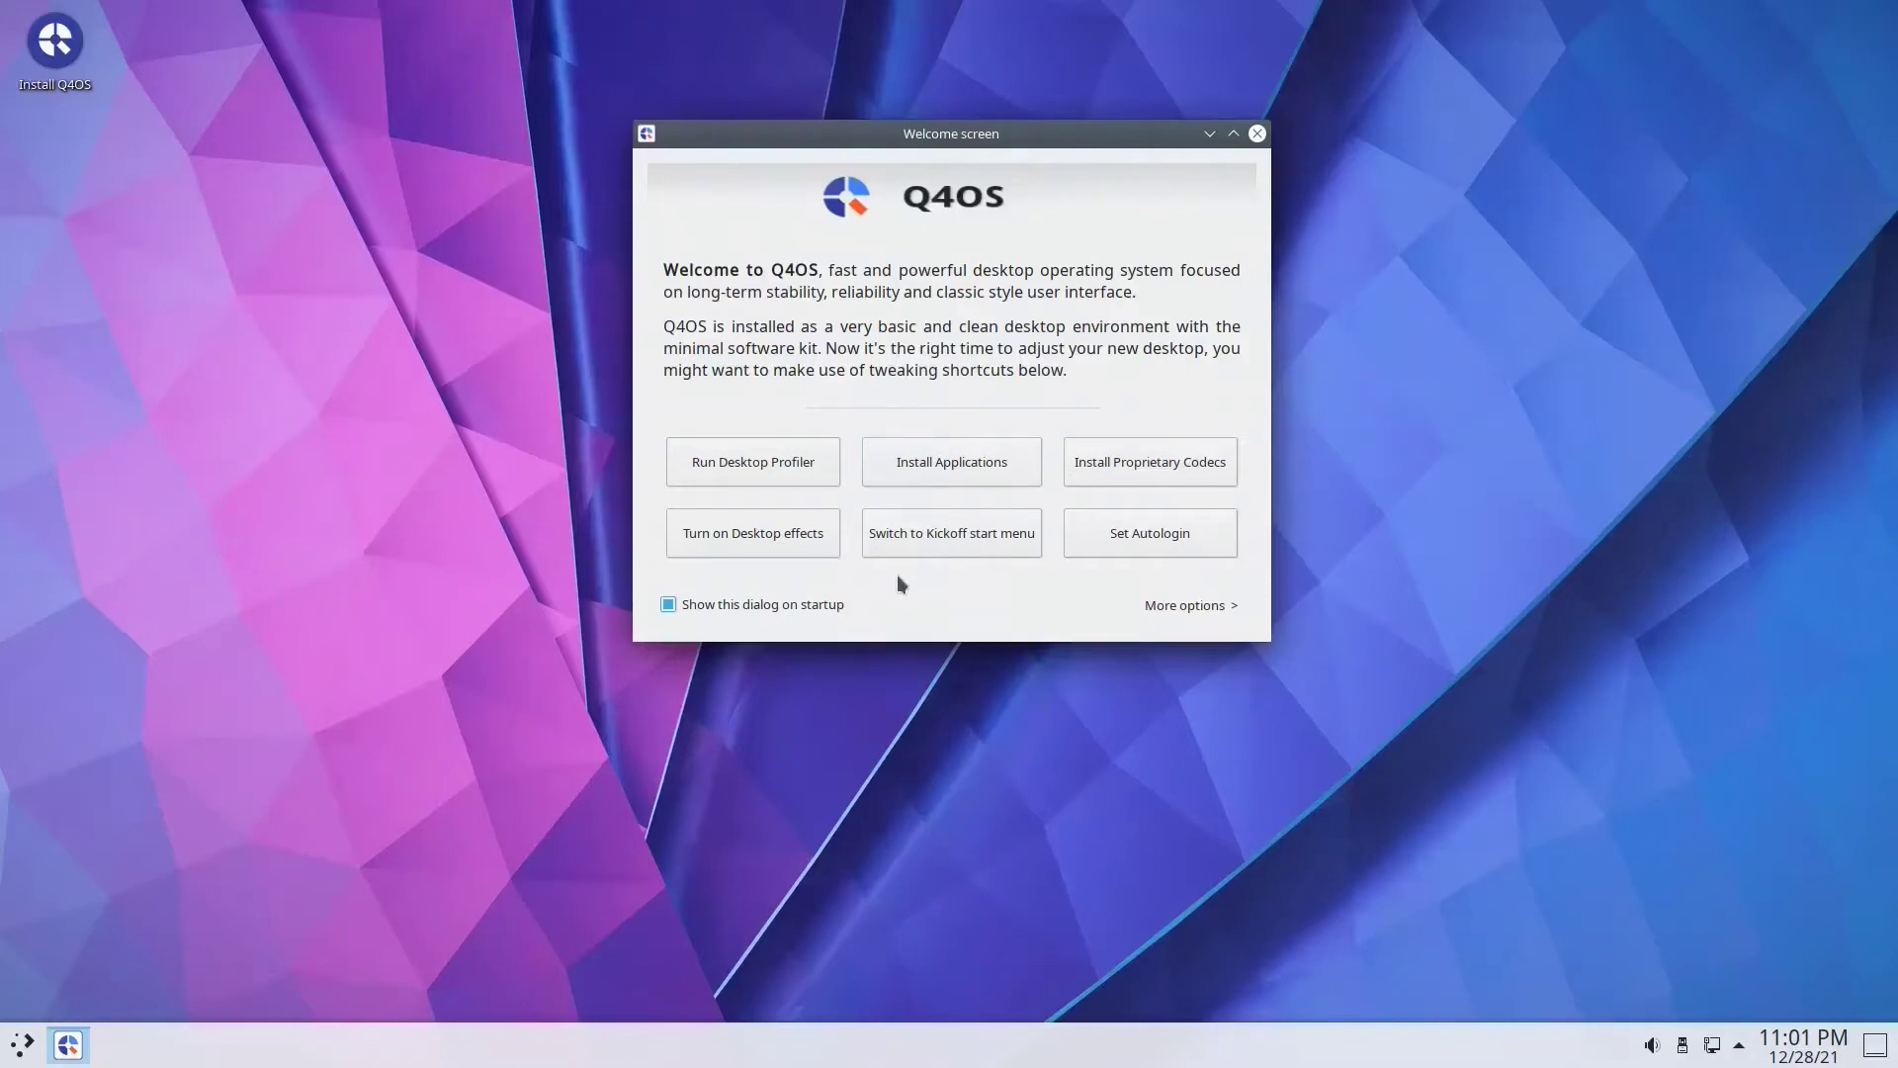
# Look at the Welcome screen's More options list, then close the Welcome screen.
pyautogui.click(1184, 607)
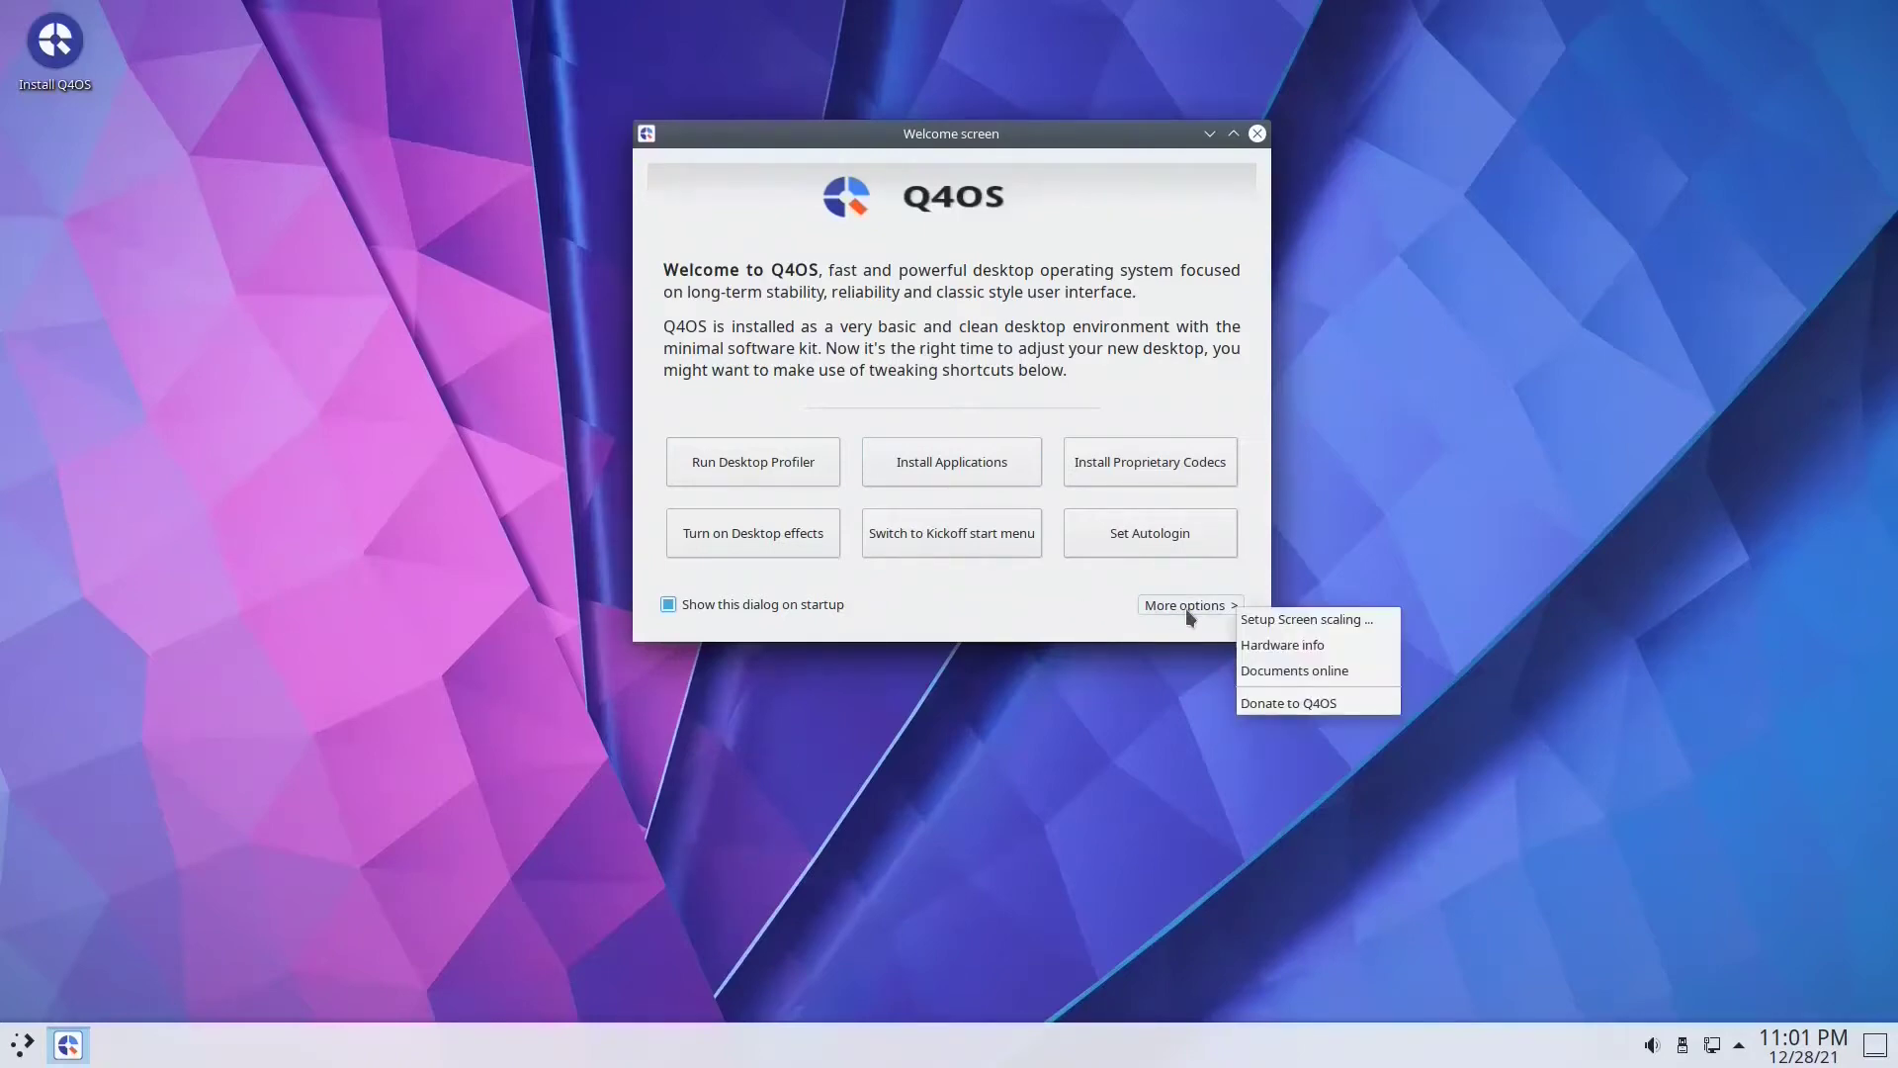
pyautogui.click(1036, 591)
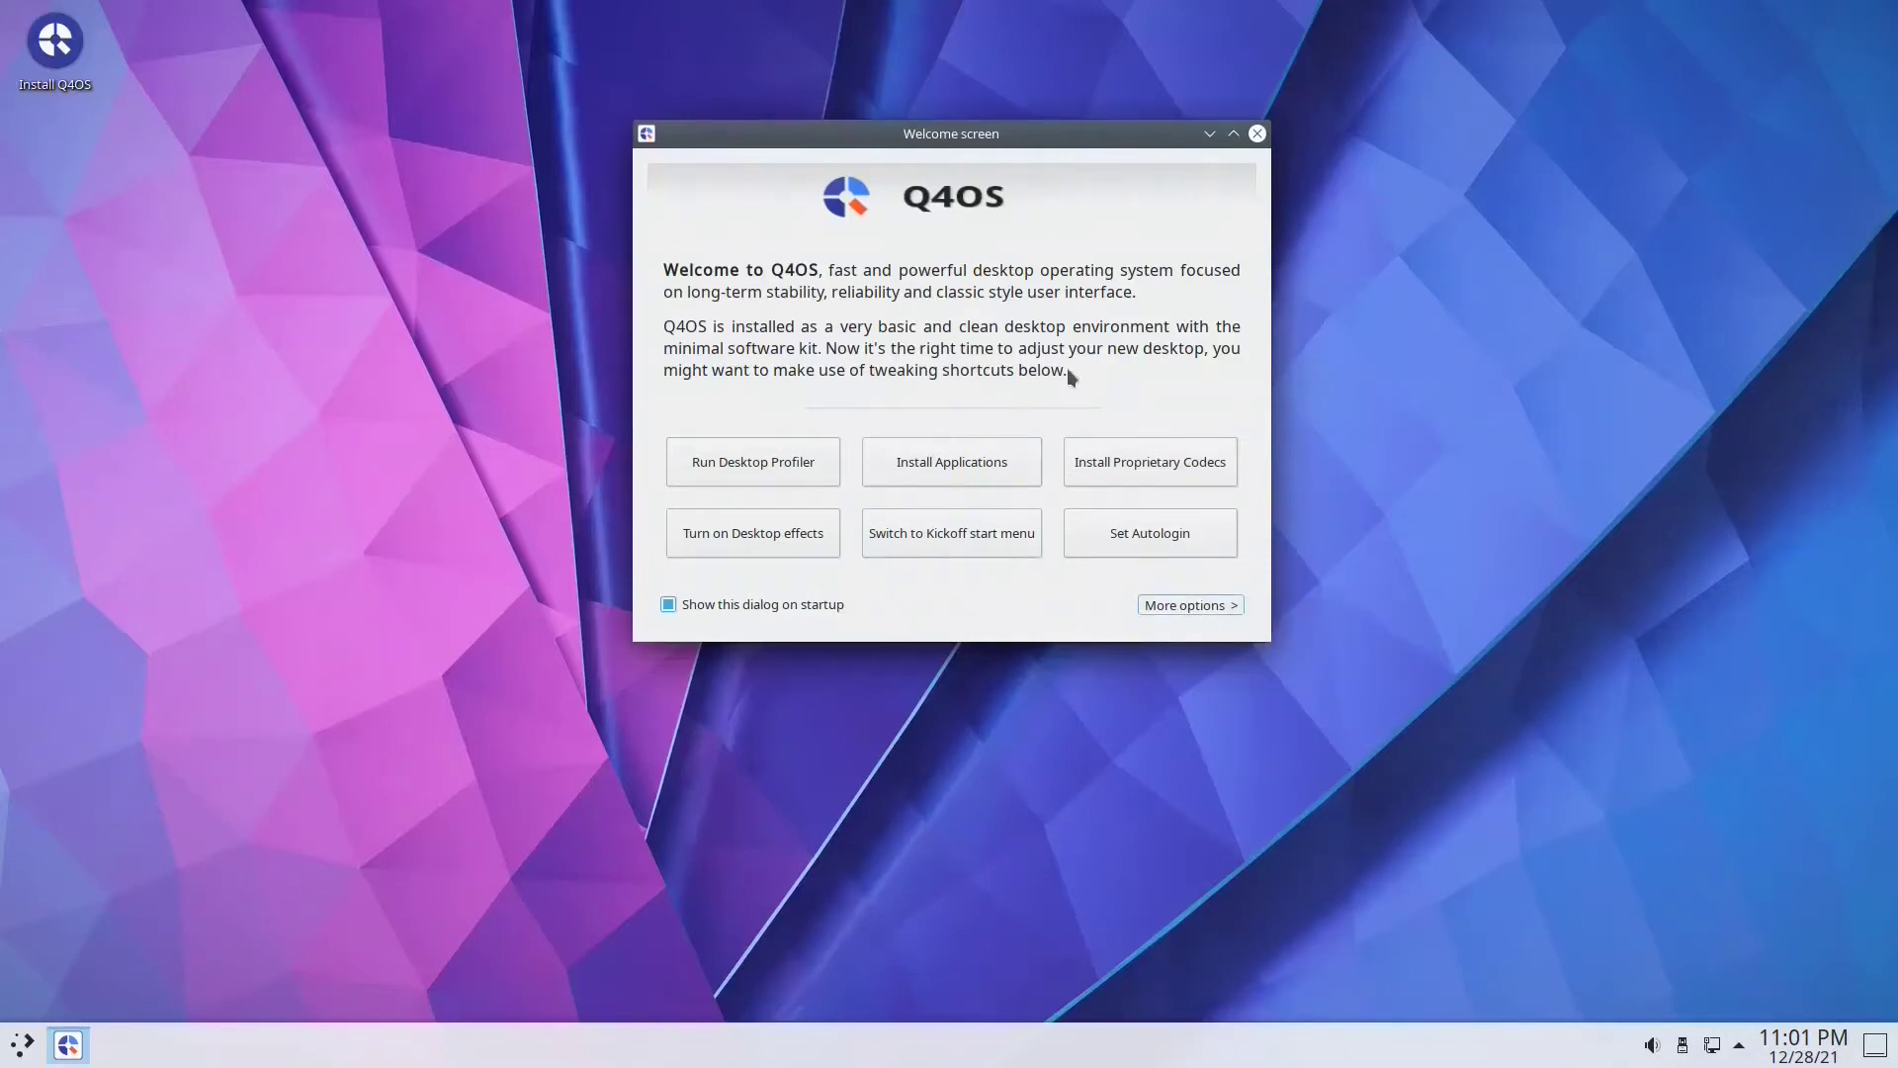
pyautogui.click(1257, 133)
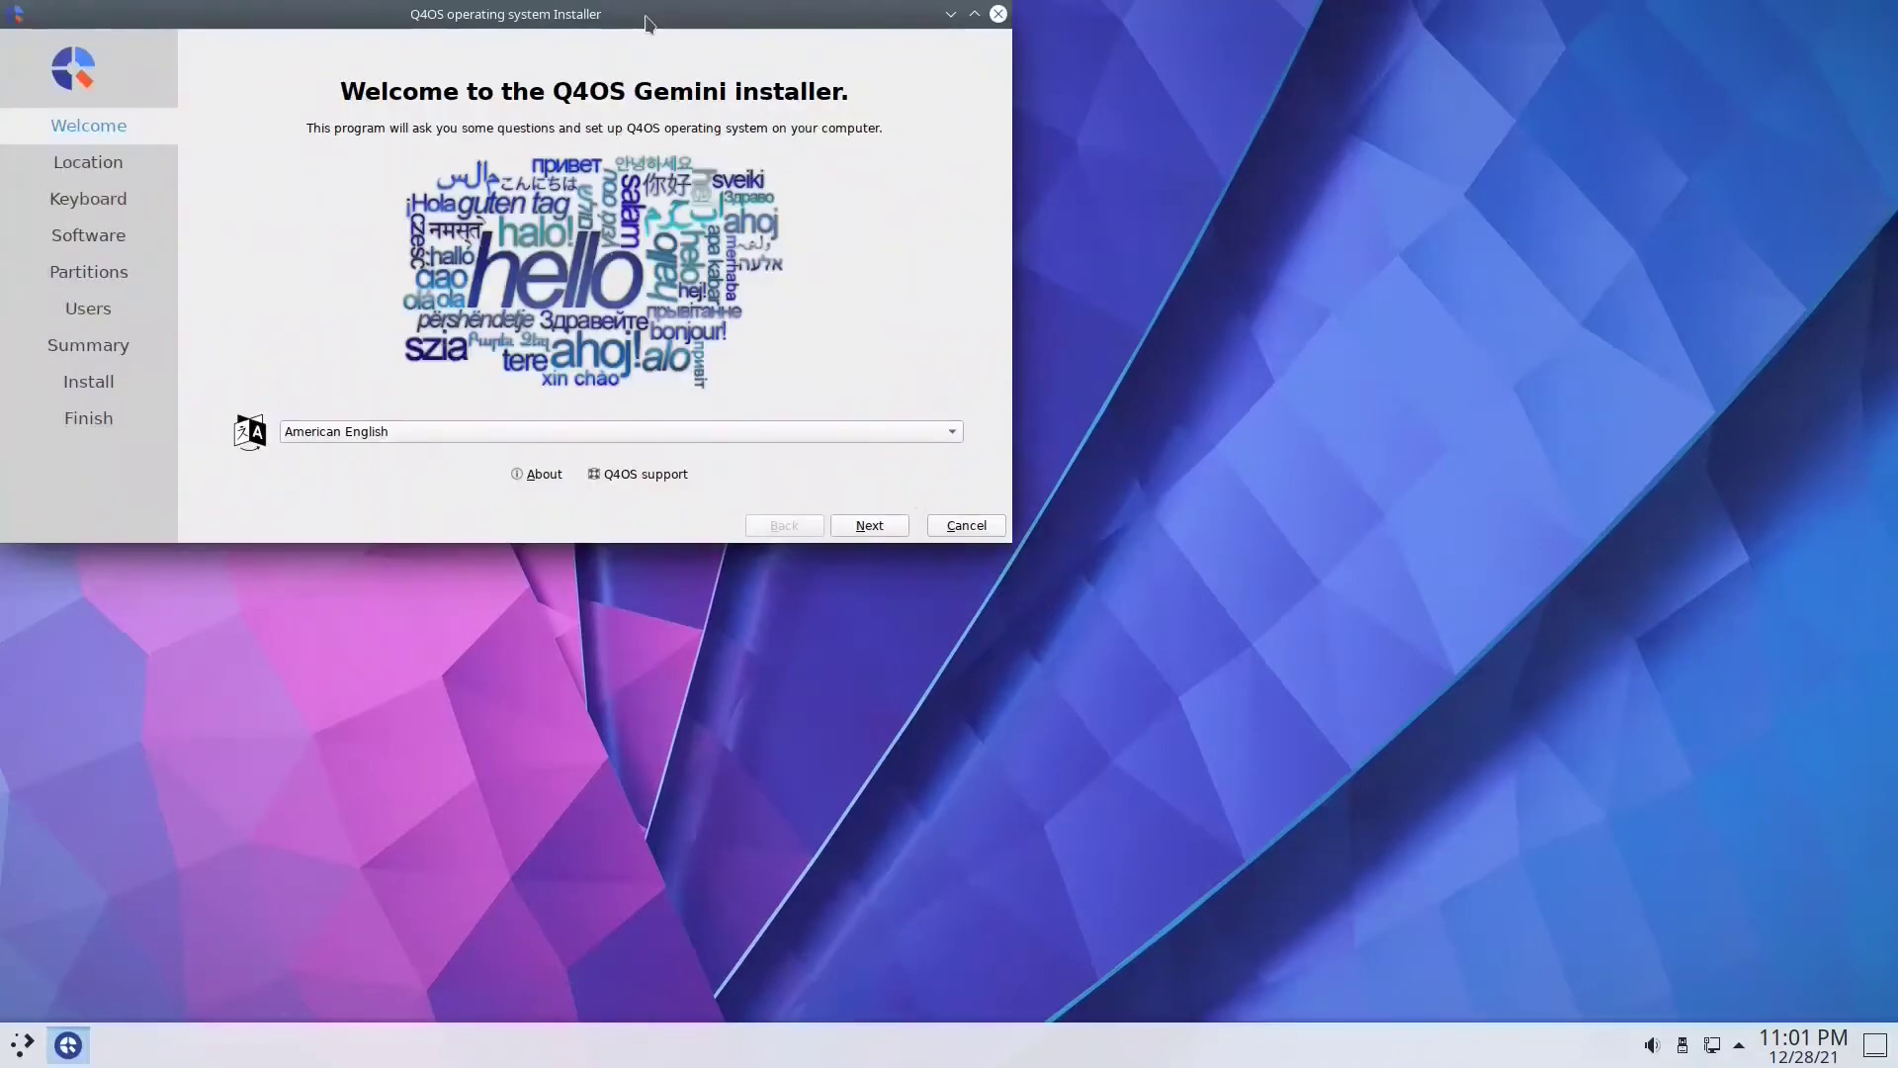
# Accept American English, New York time and the US keyboard layout in the installer.
pyautogui.moveTo(648, 22); pyautogui.dragTo(992, 245)
pyautogui.click(1220, 767)
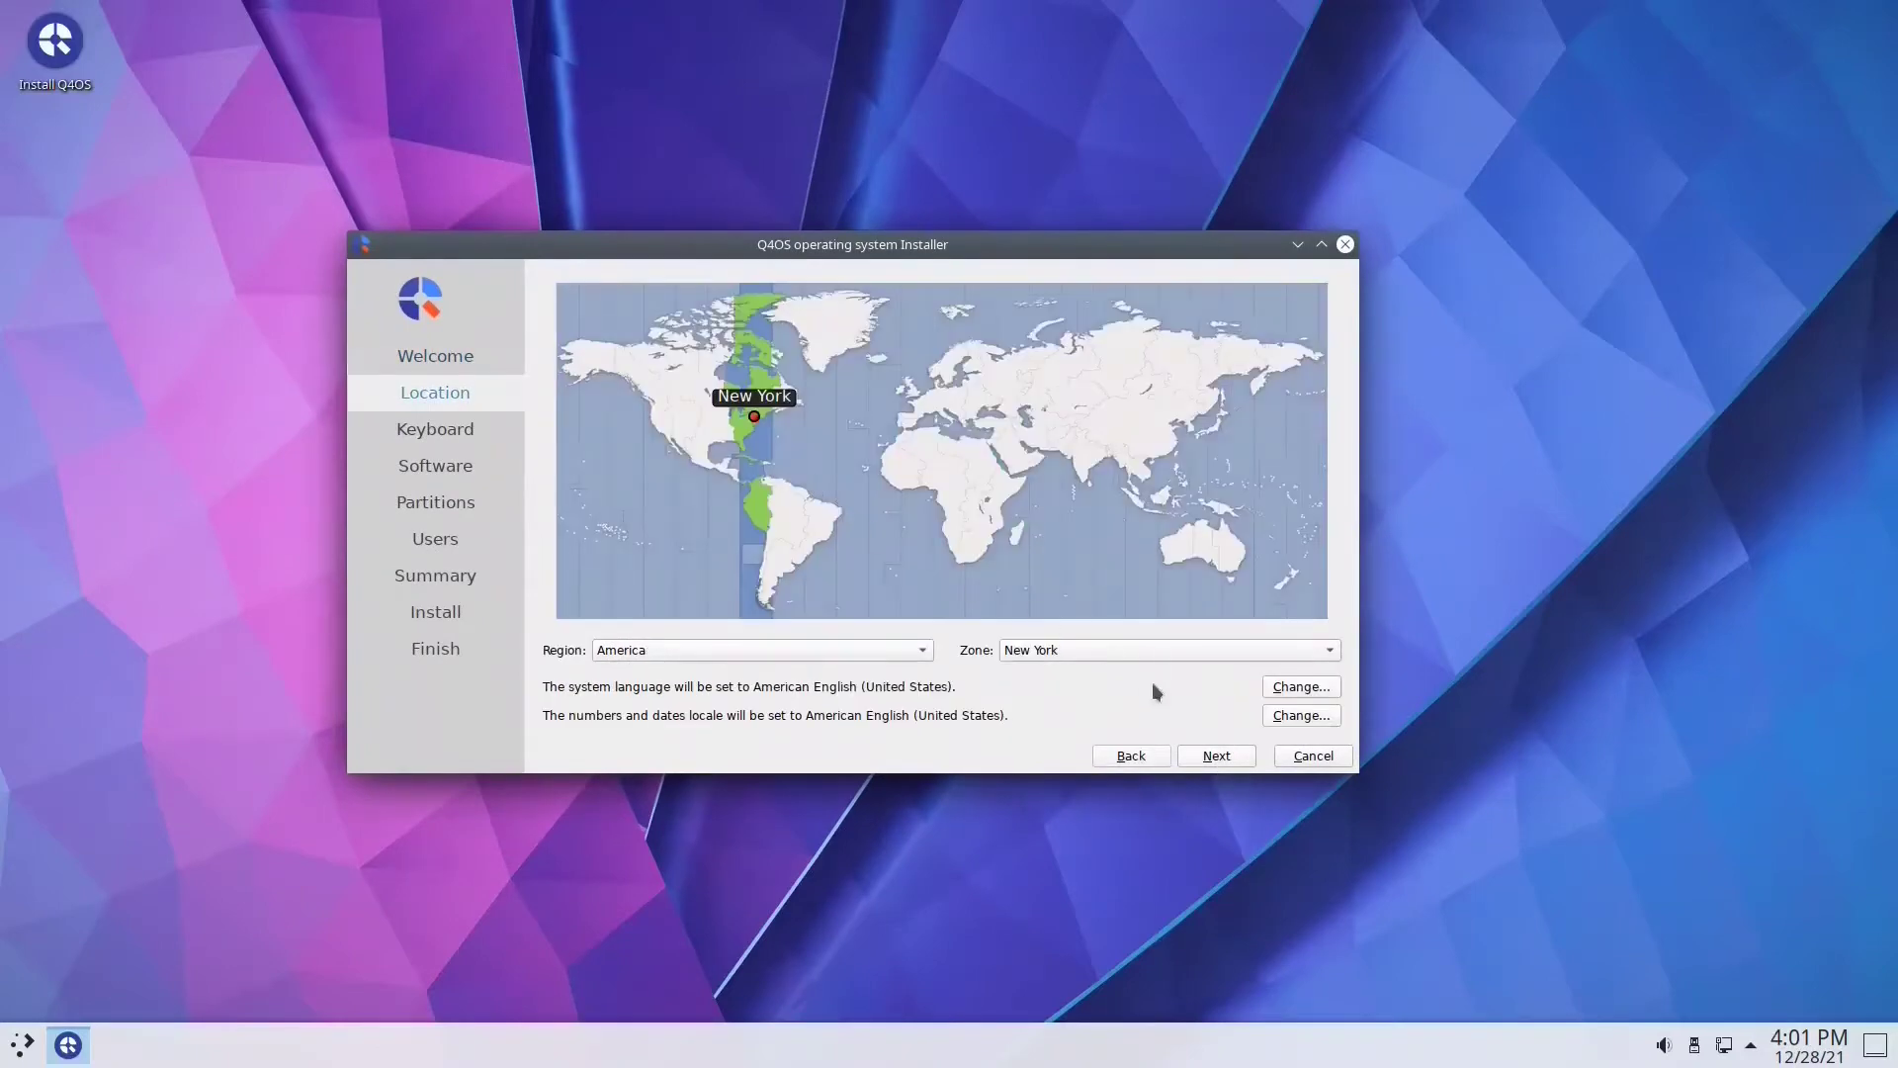
pyautogui.click(1234, 766)
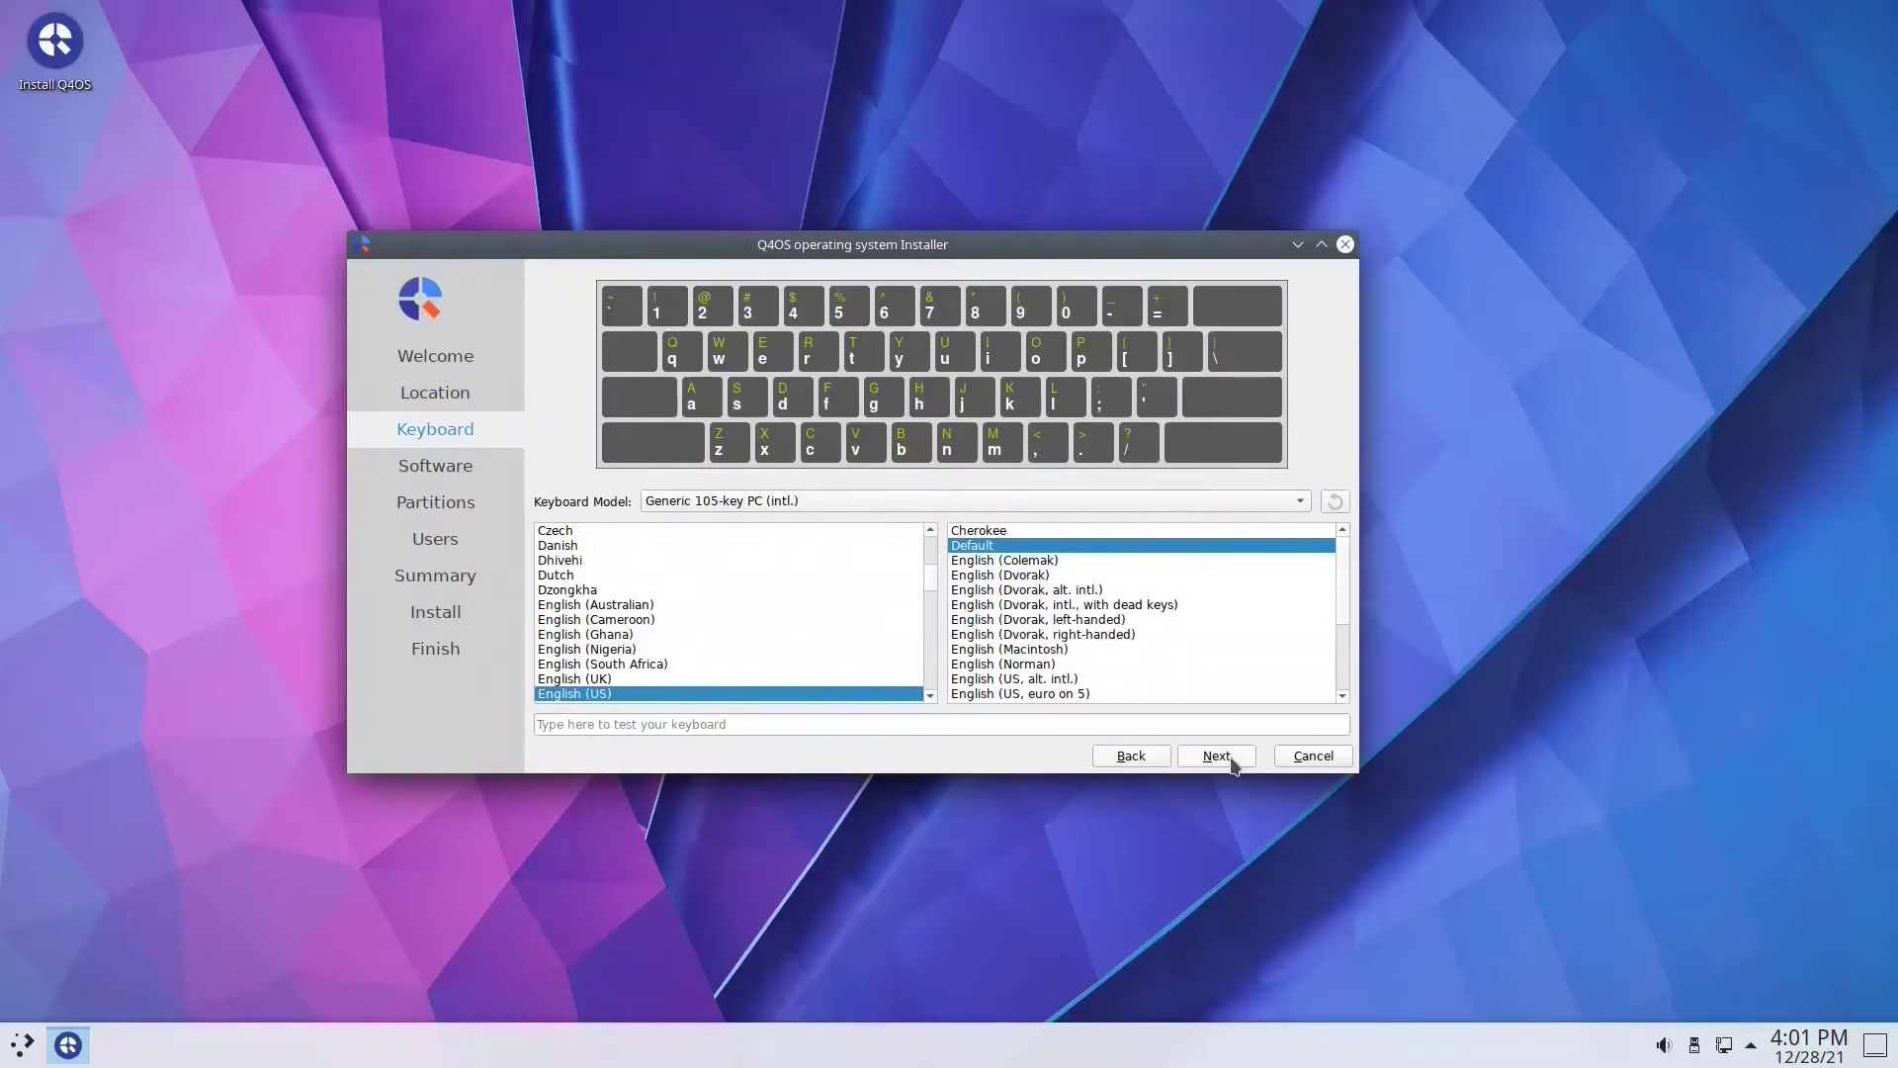
pyautogui.click(1234, 766)
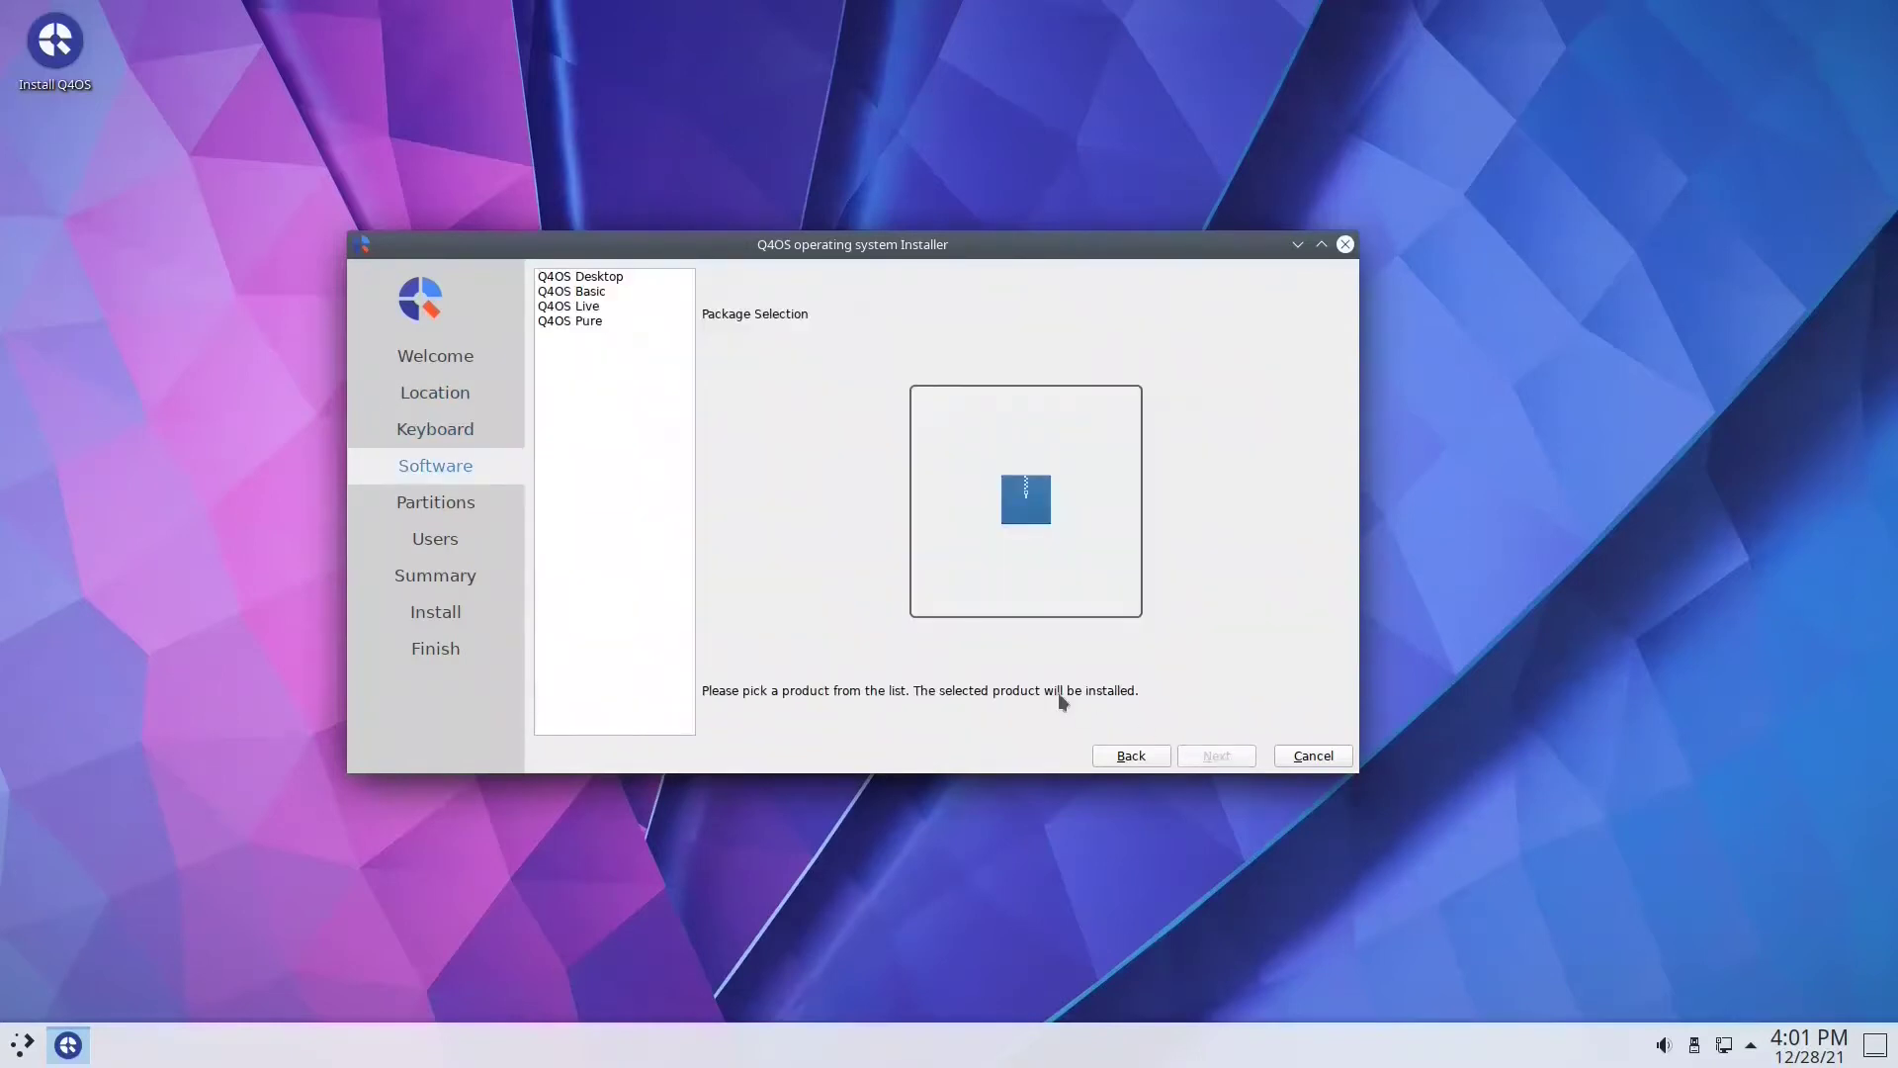
# Preview the Desktop, Basic and Live profiles, then choose Q4OS Pure and continue.
pyautogui.click(583, 278)
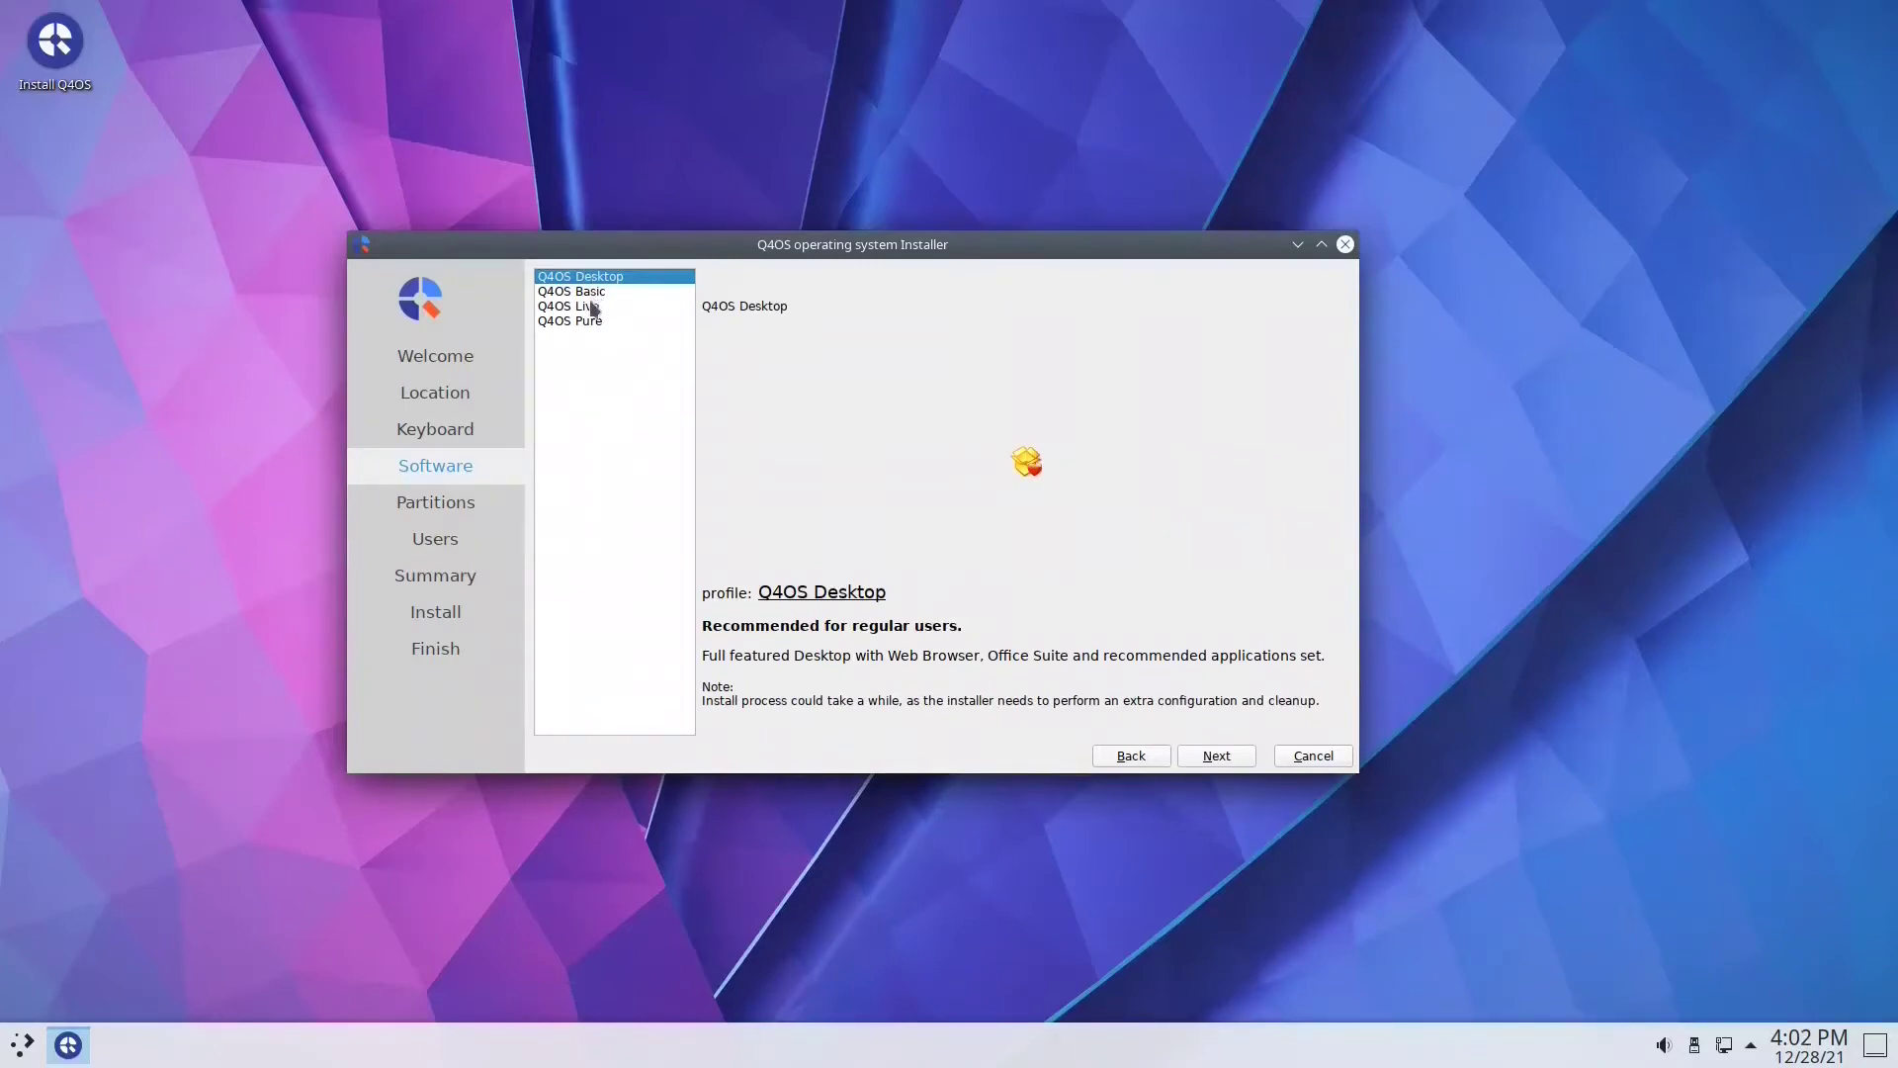
pyautogui.click(596, 295)
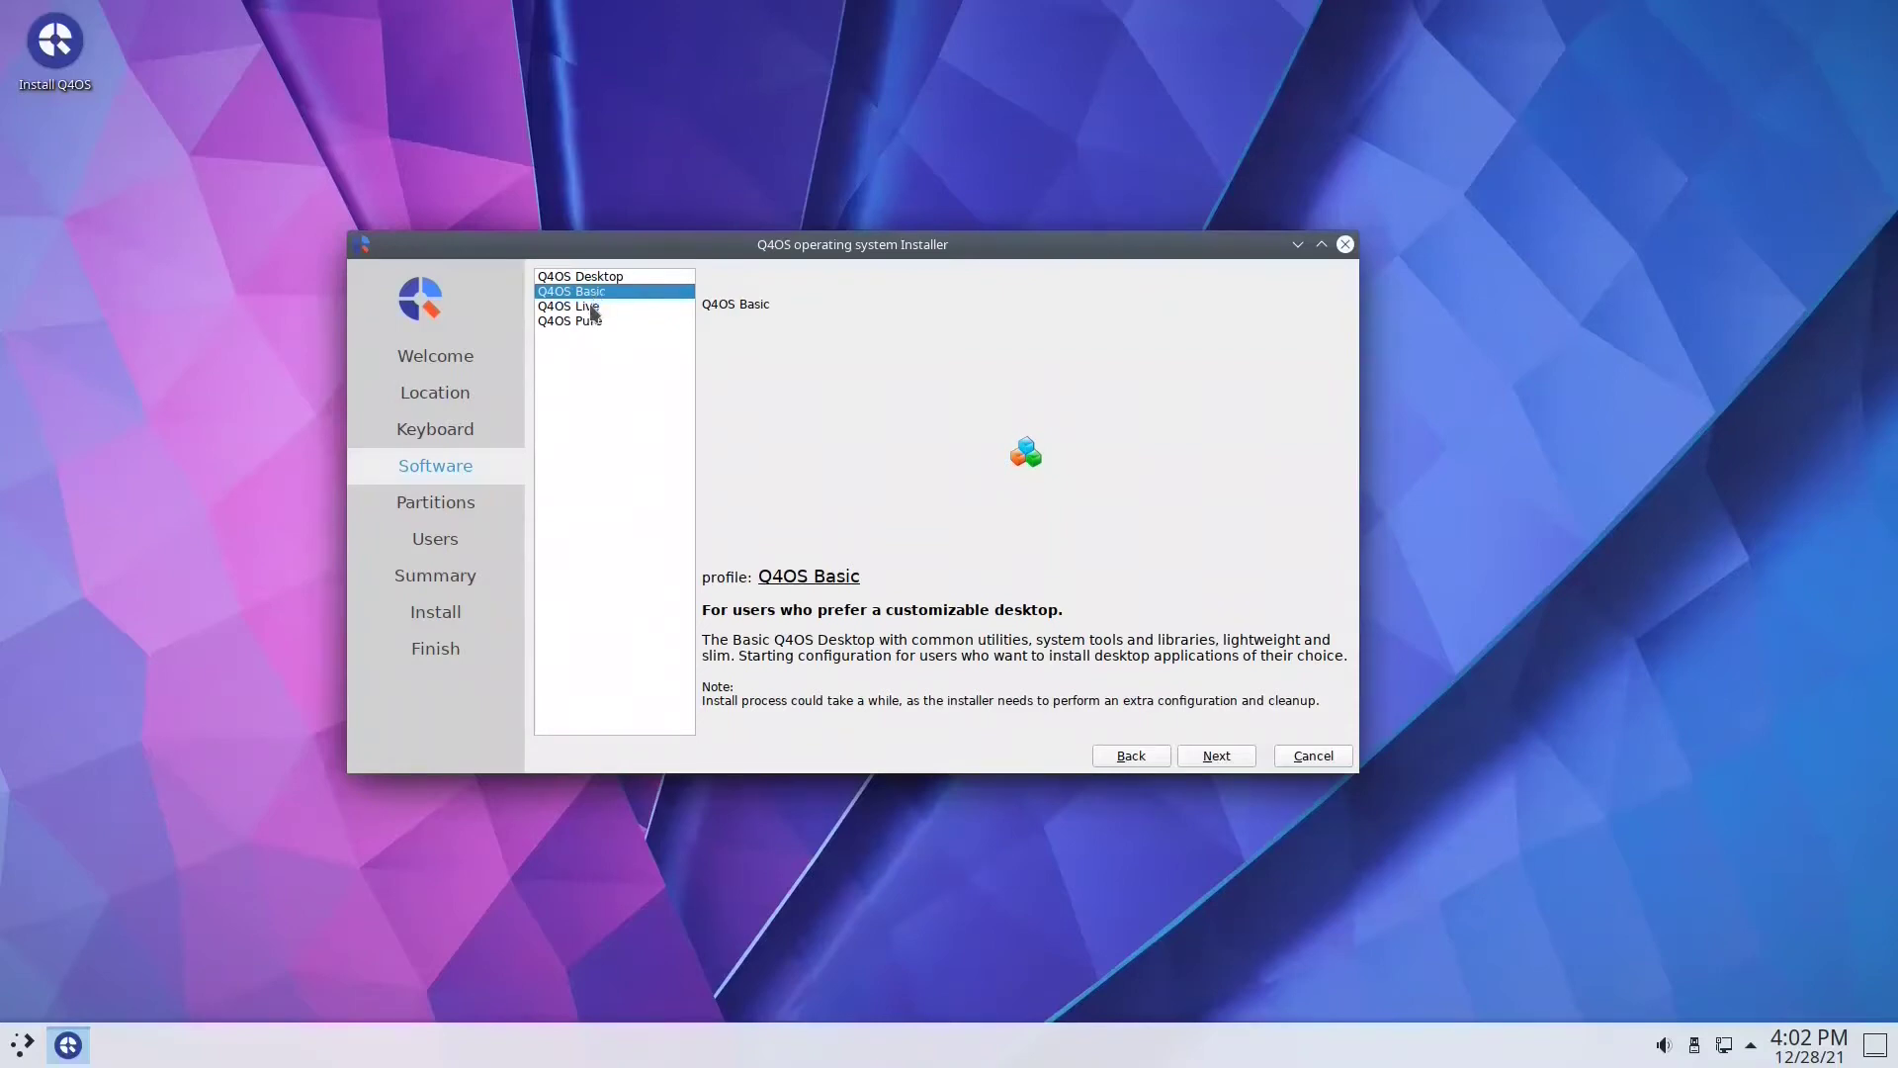
pyautogui.click(594, 307)
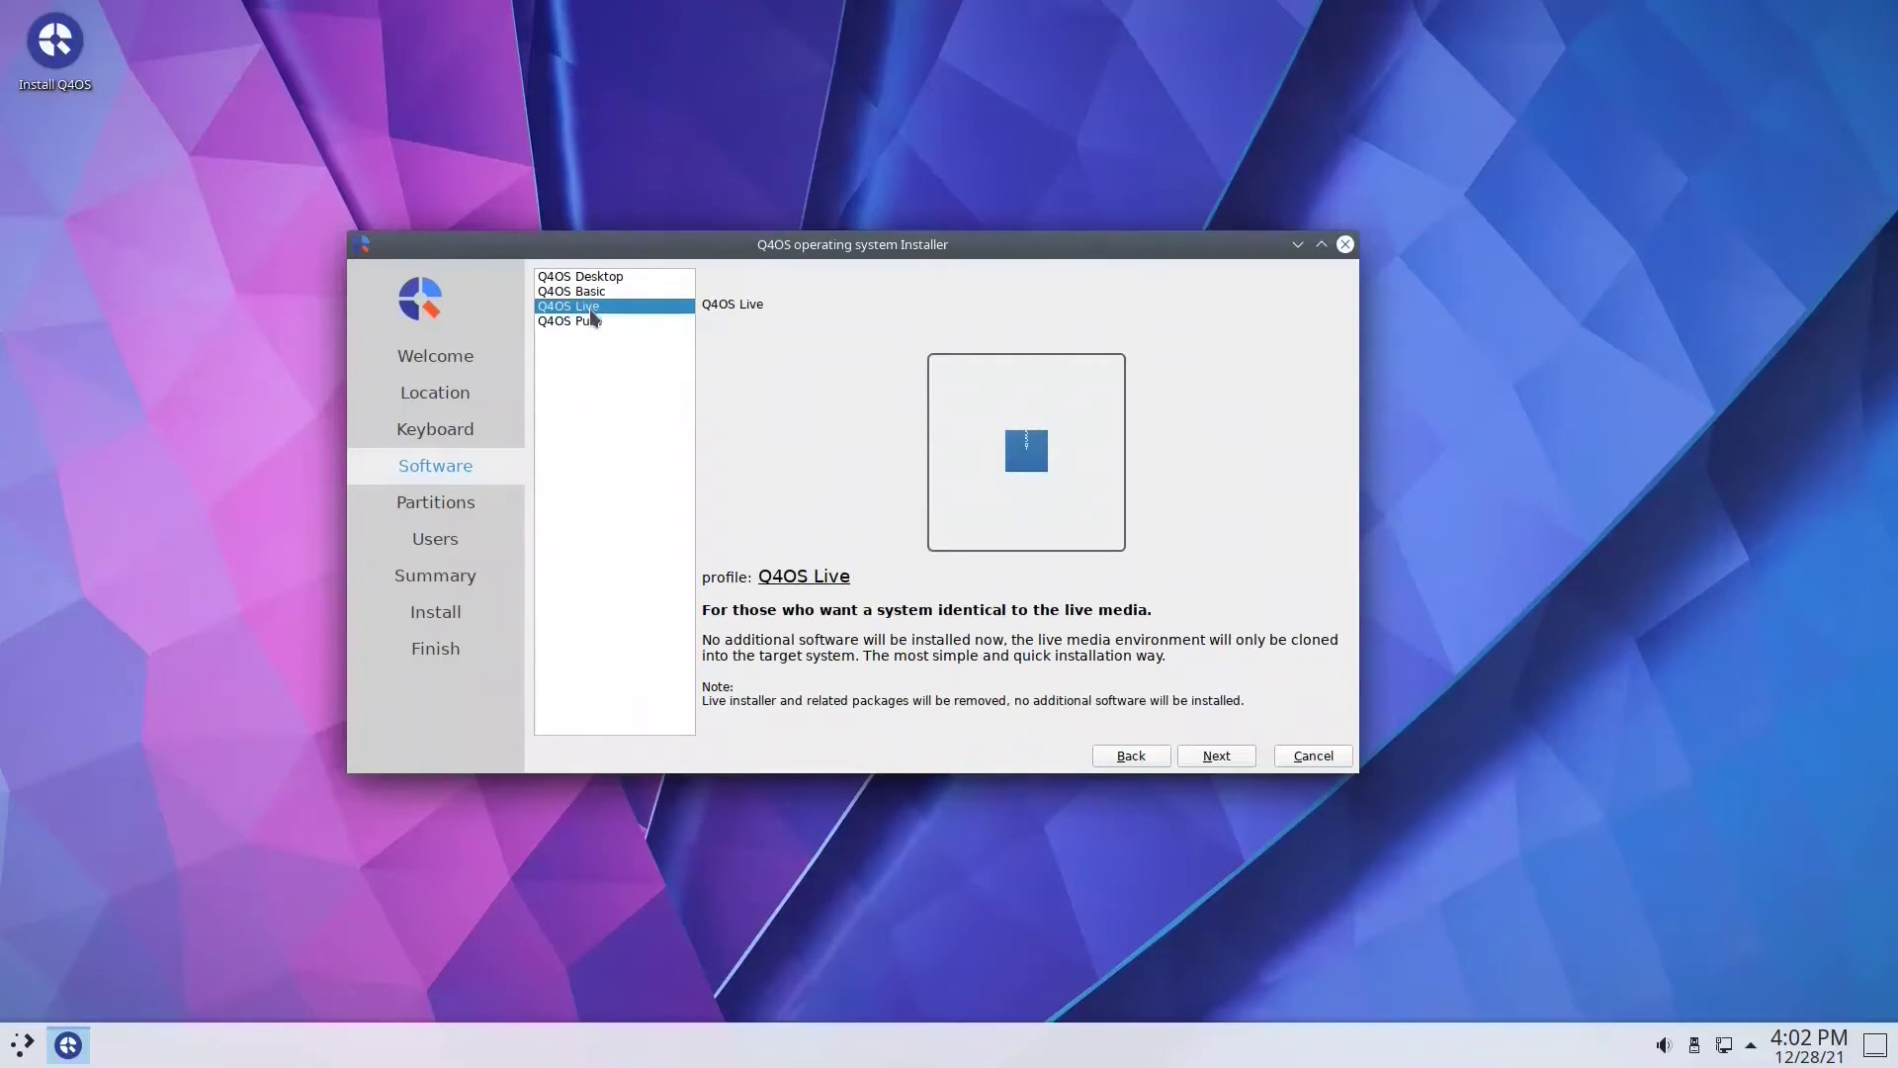
pyautogui.click(592, 324)
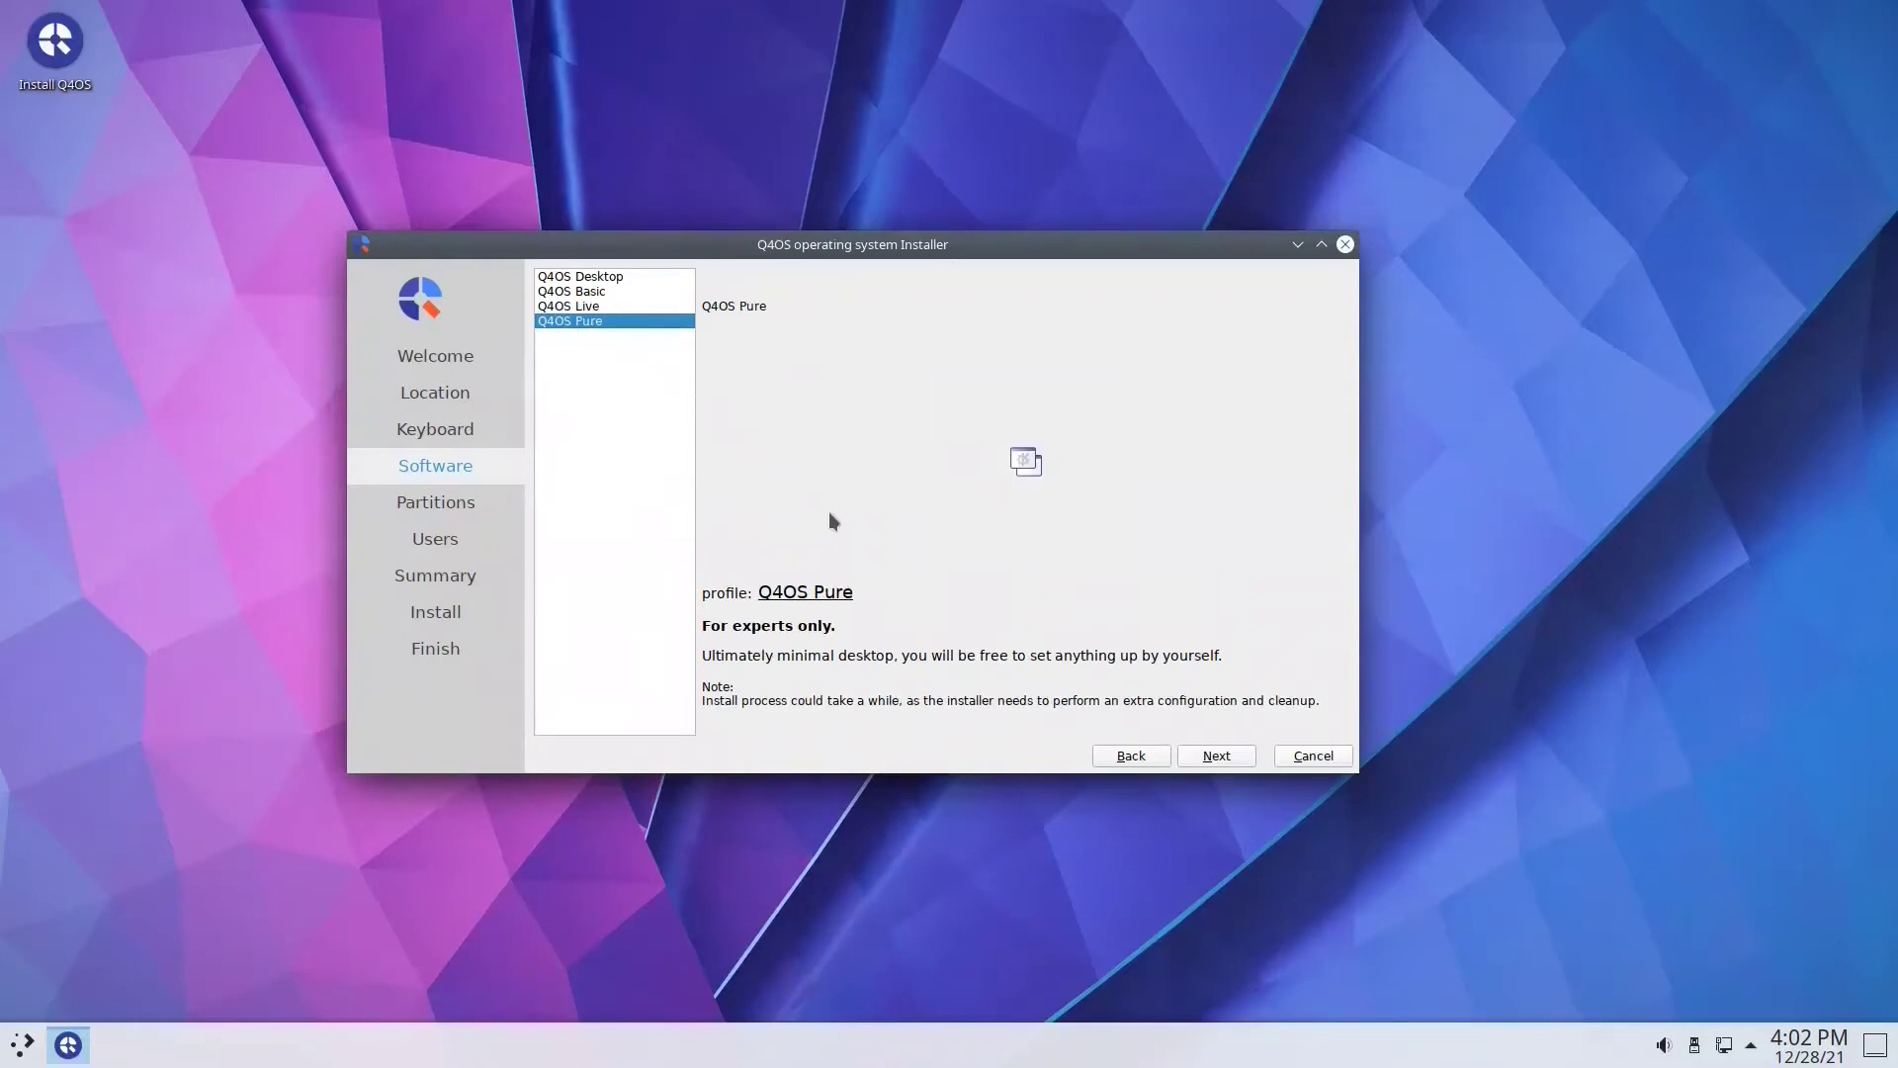
pyautogui.click(1218, 756)
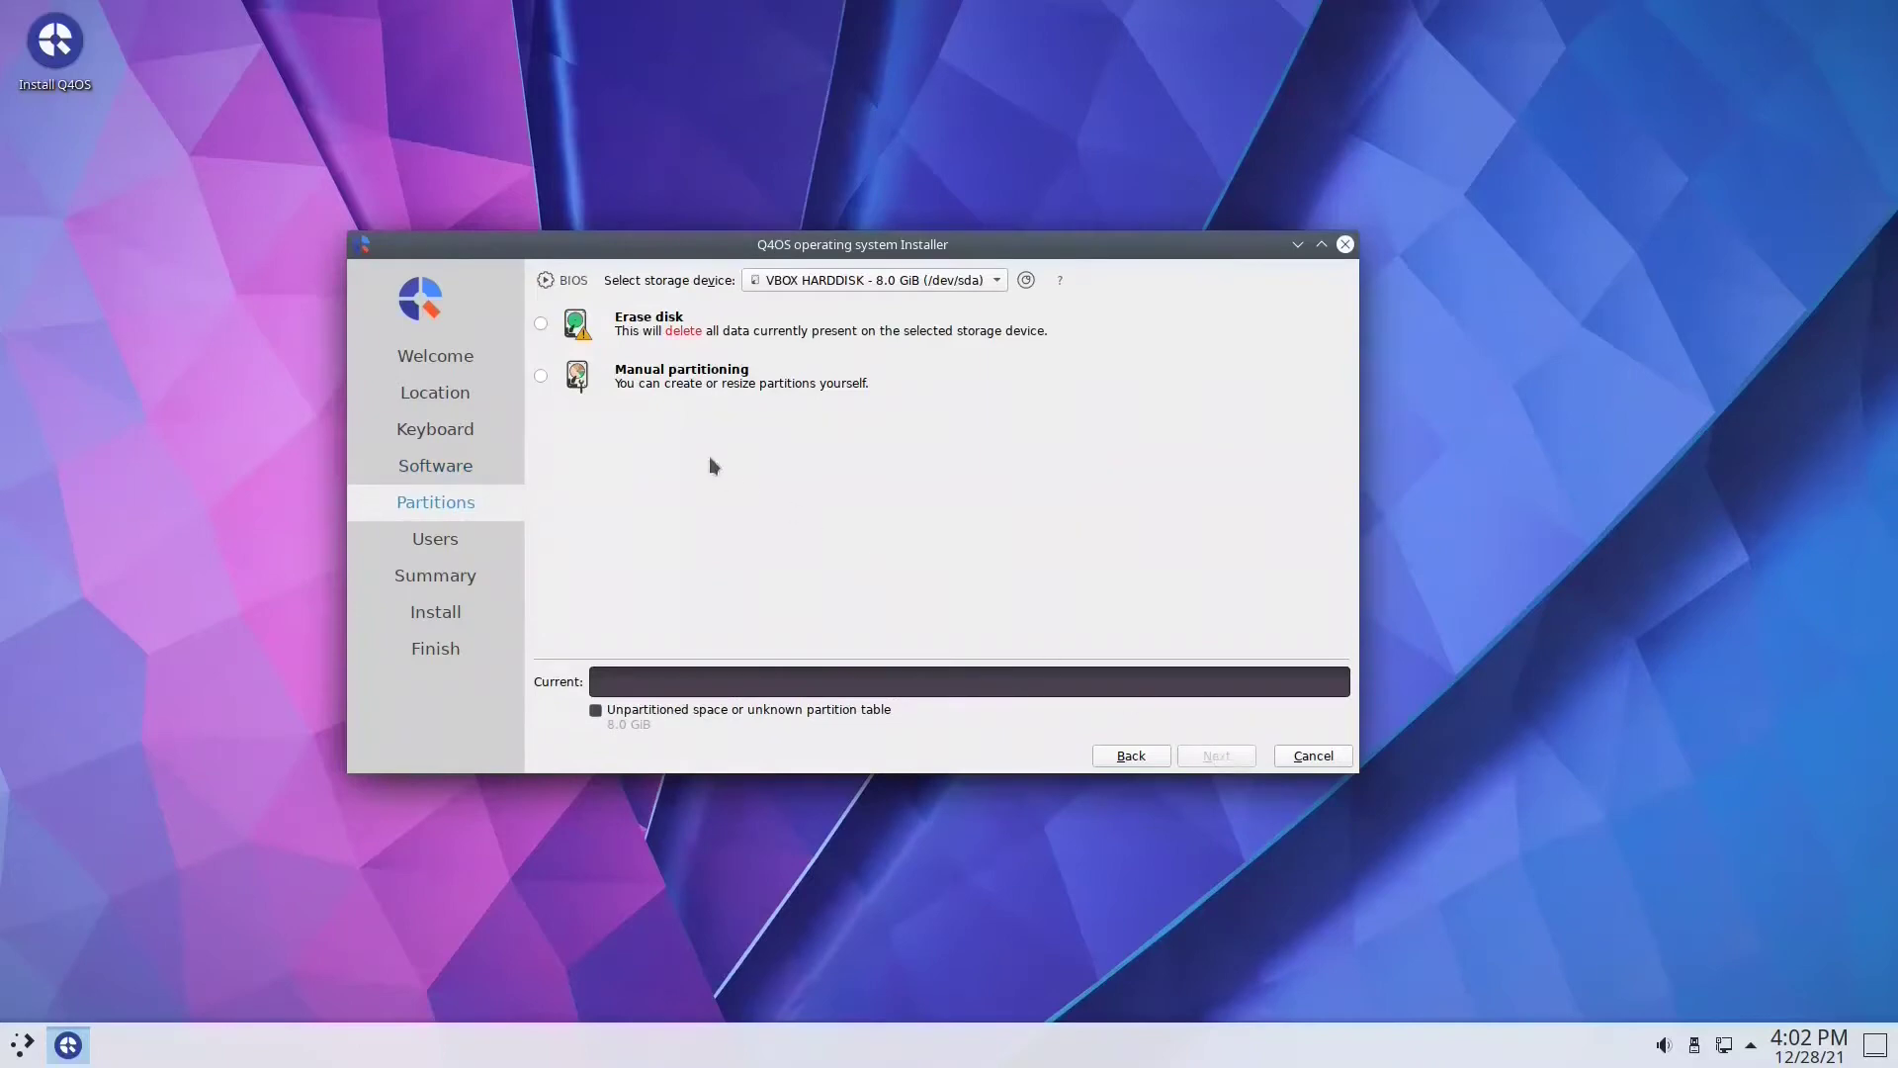
# Choose Erase disk, then enter the full name and a matching password in both fields.
pyautogui.click(546, 326)
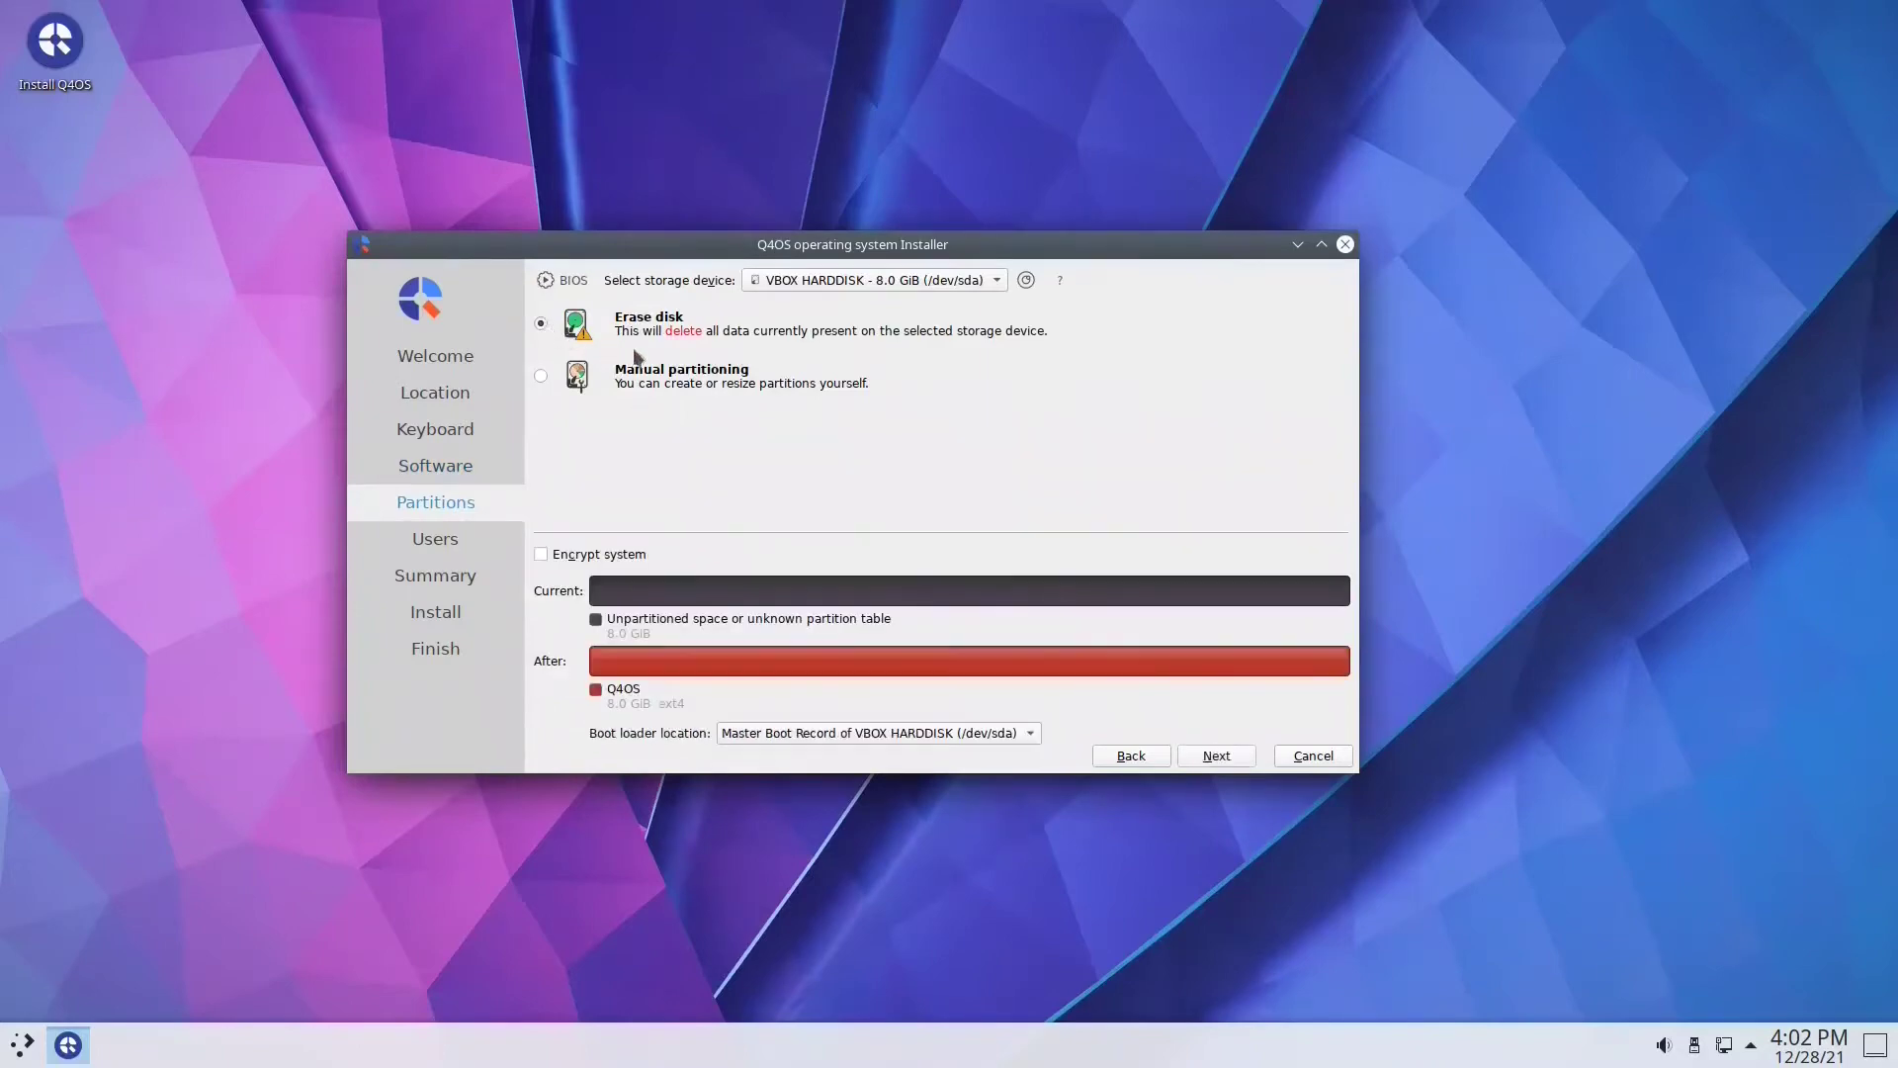
pyautogui.click(1229, 755)
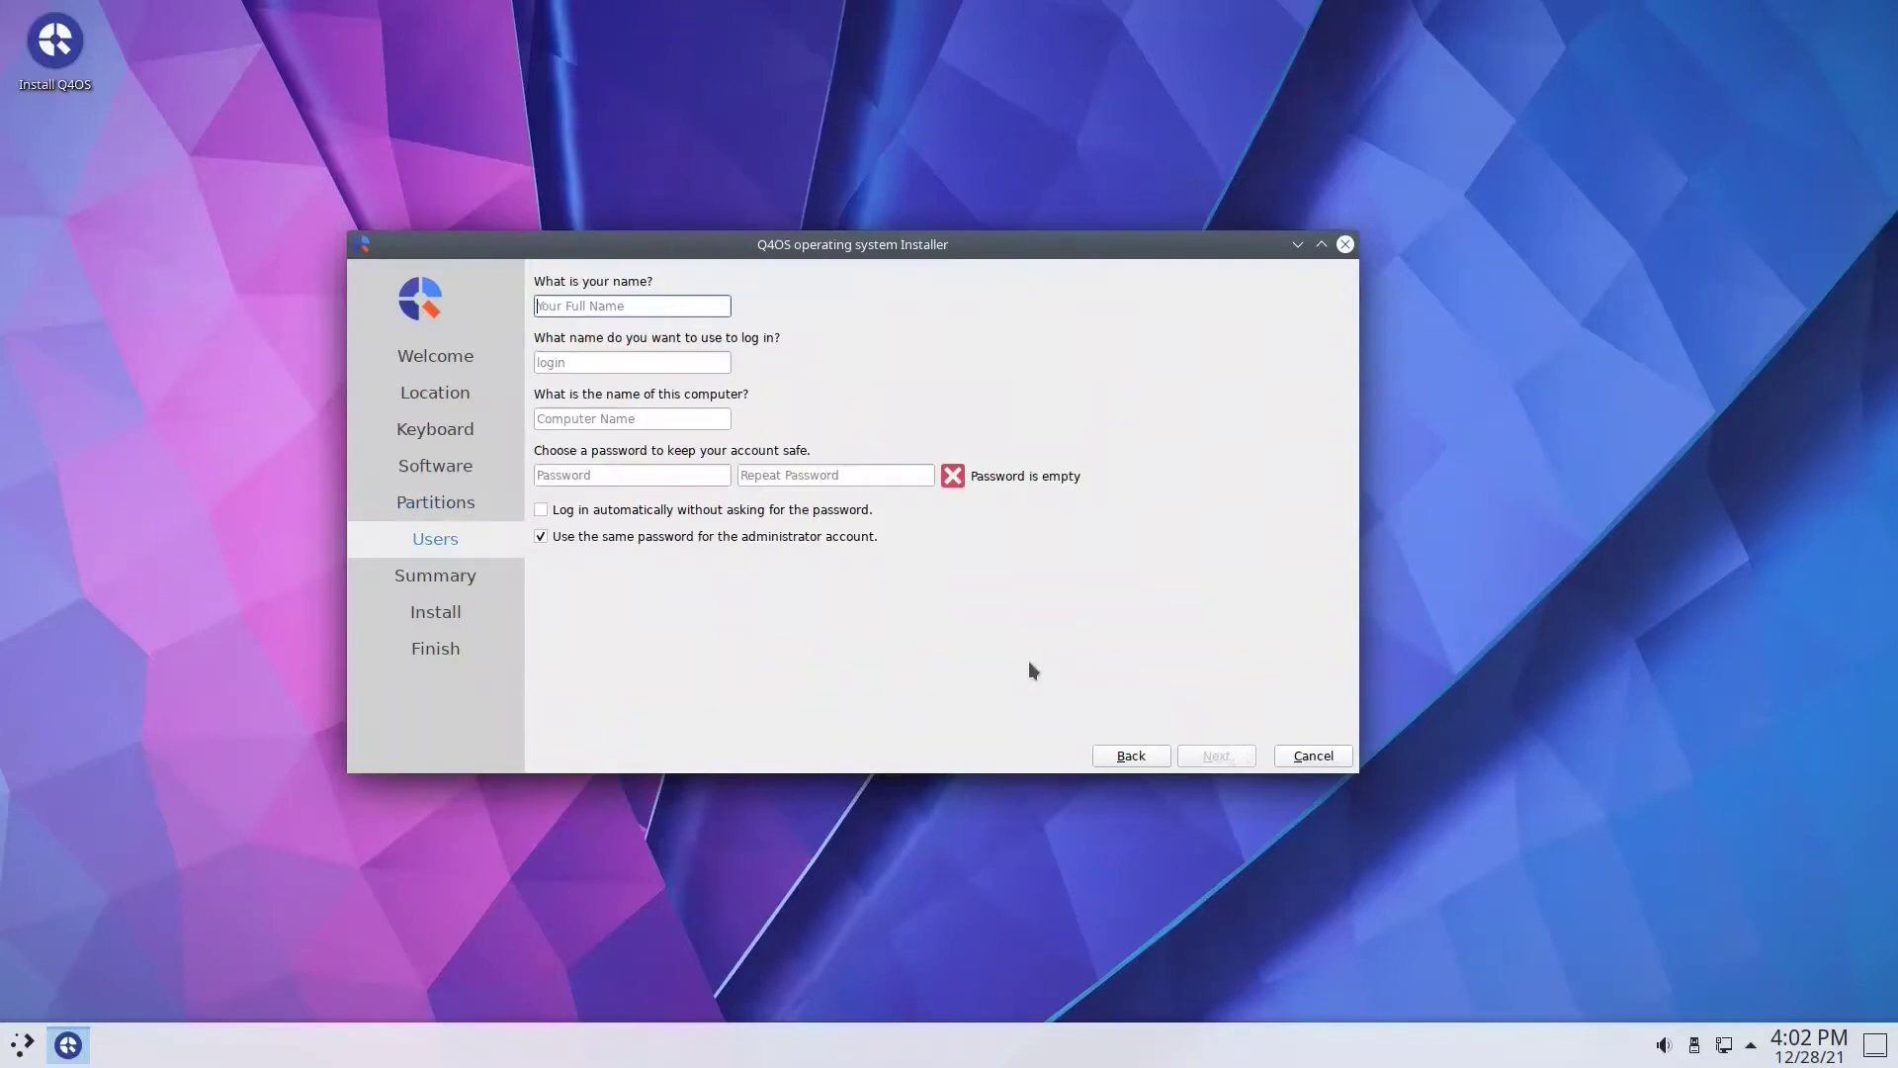
pyautogui.write('q4')
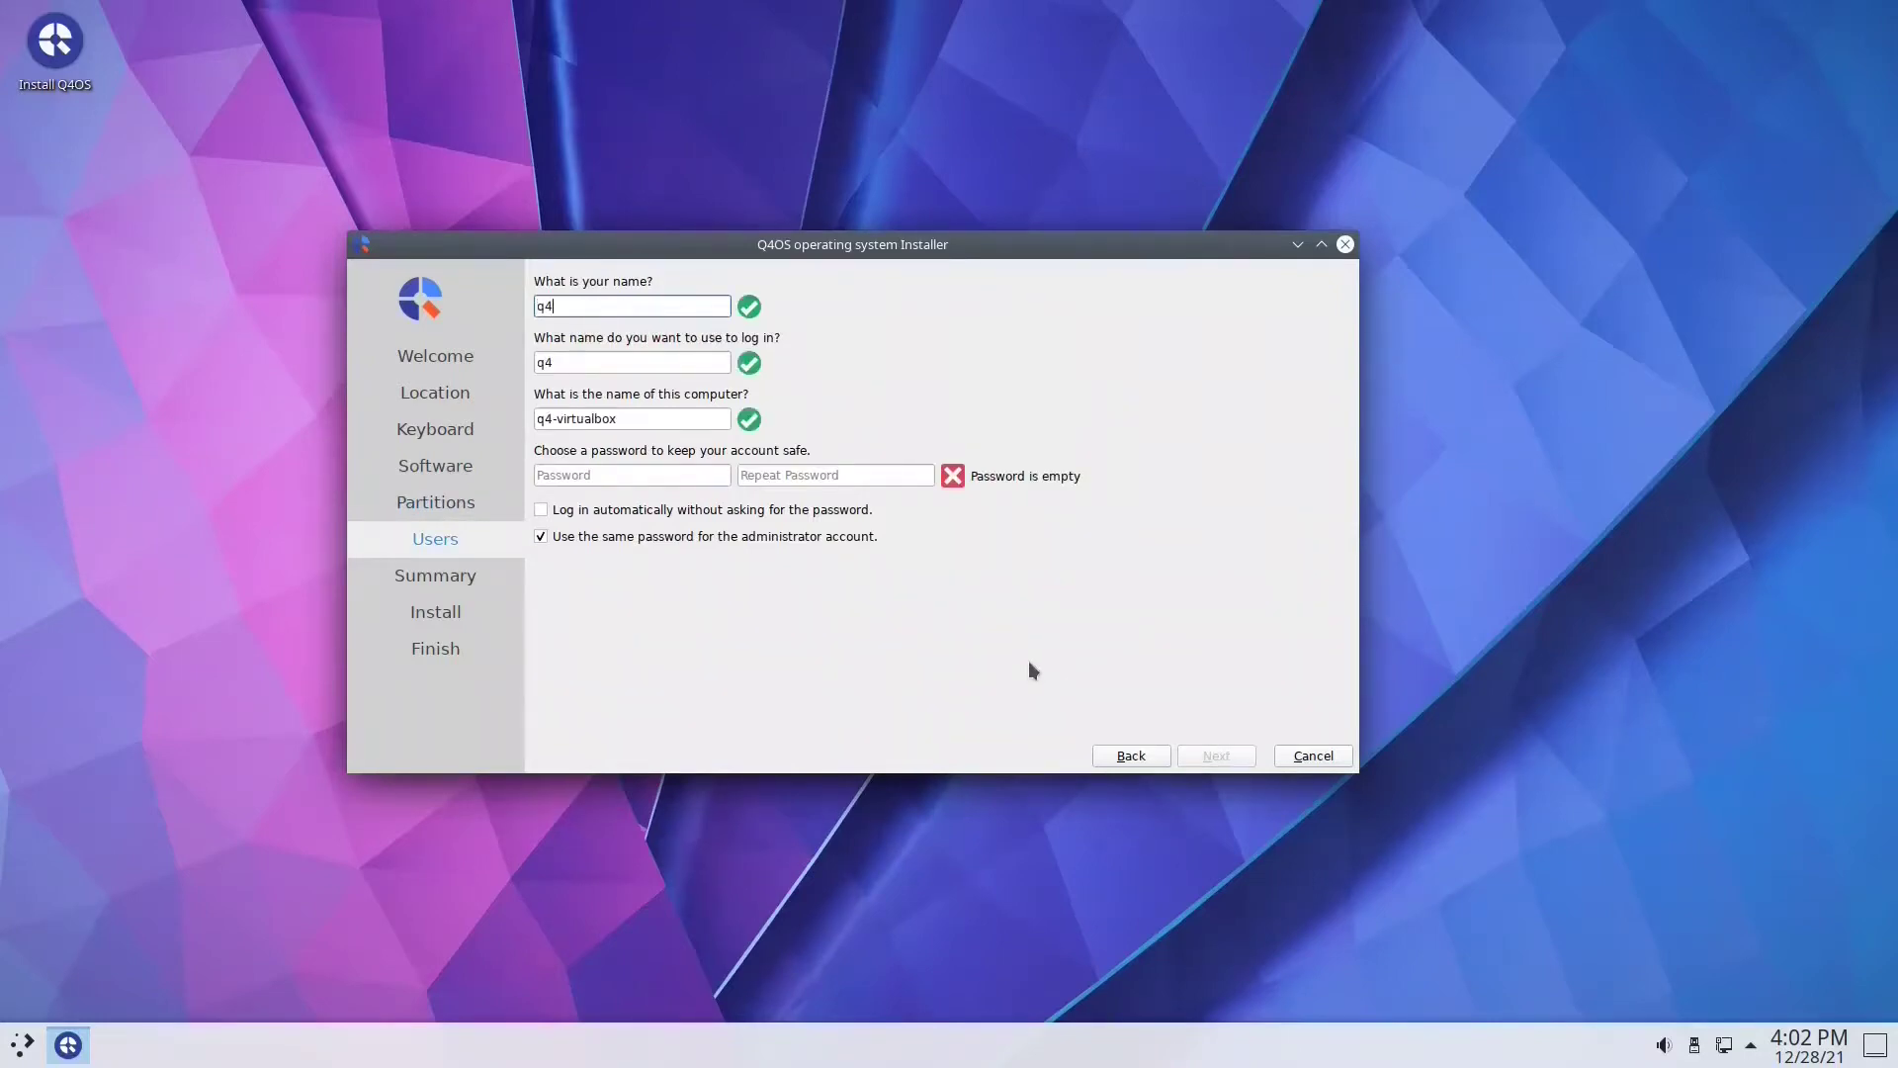
pyautogui.click(631, 476)
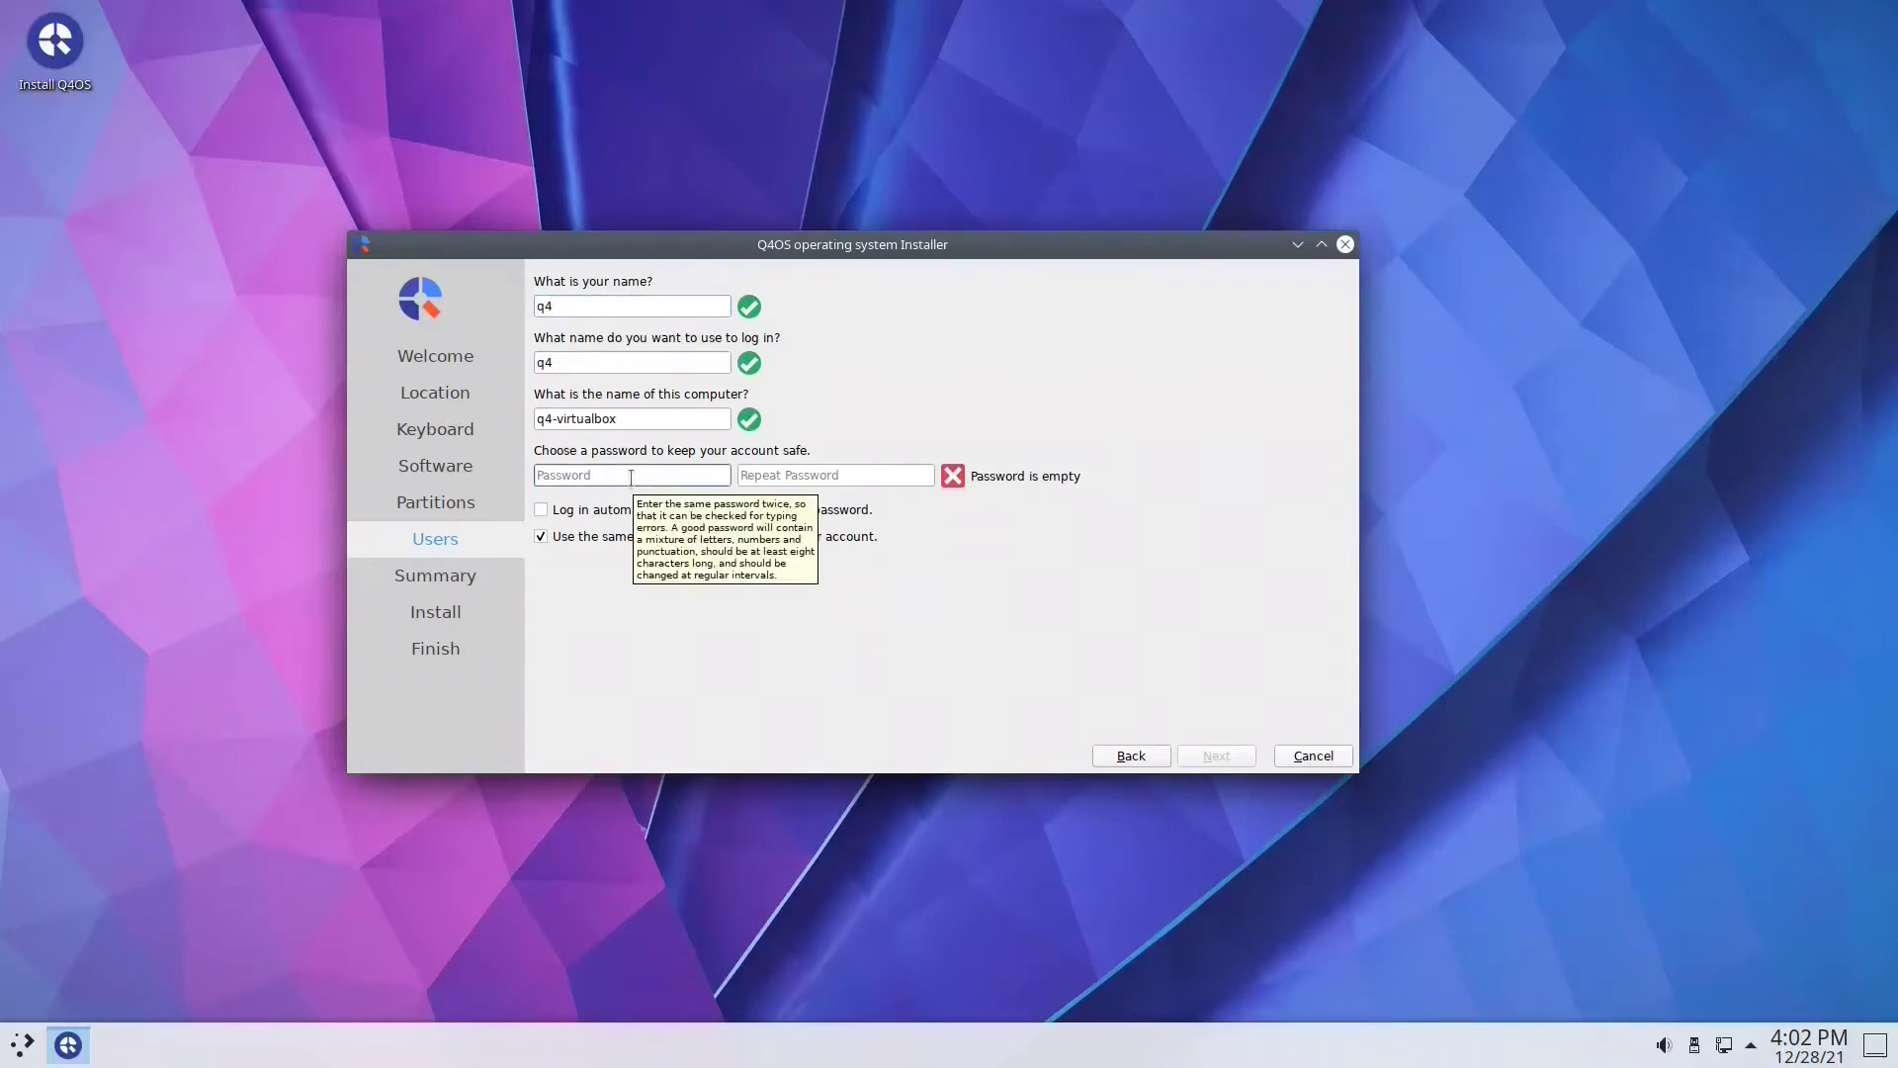
pyautogui.write('q')
pyautogui.press('Tab')
pyautogui.write('q')
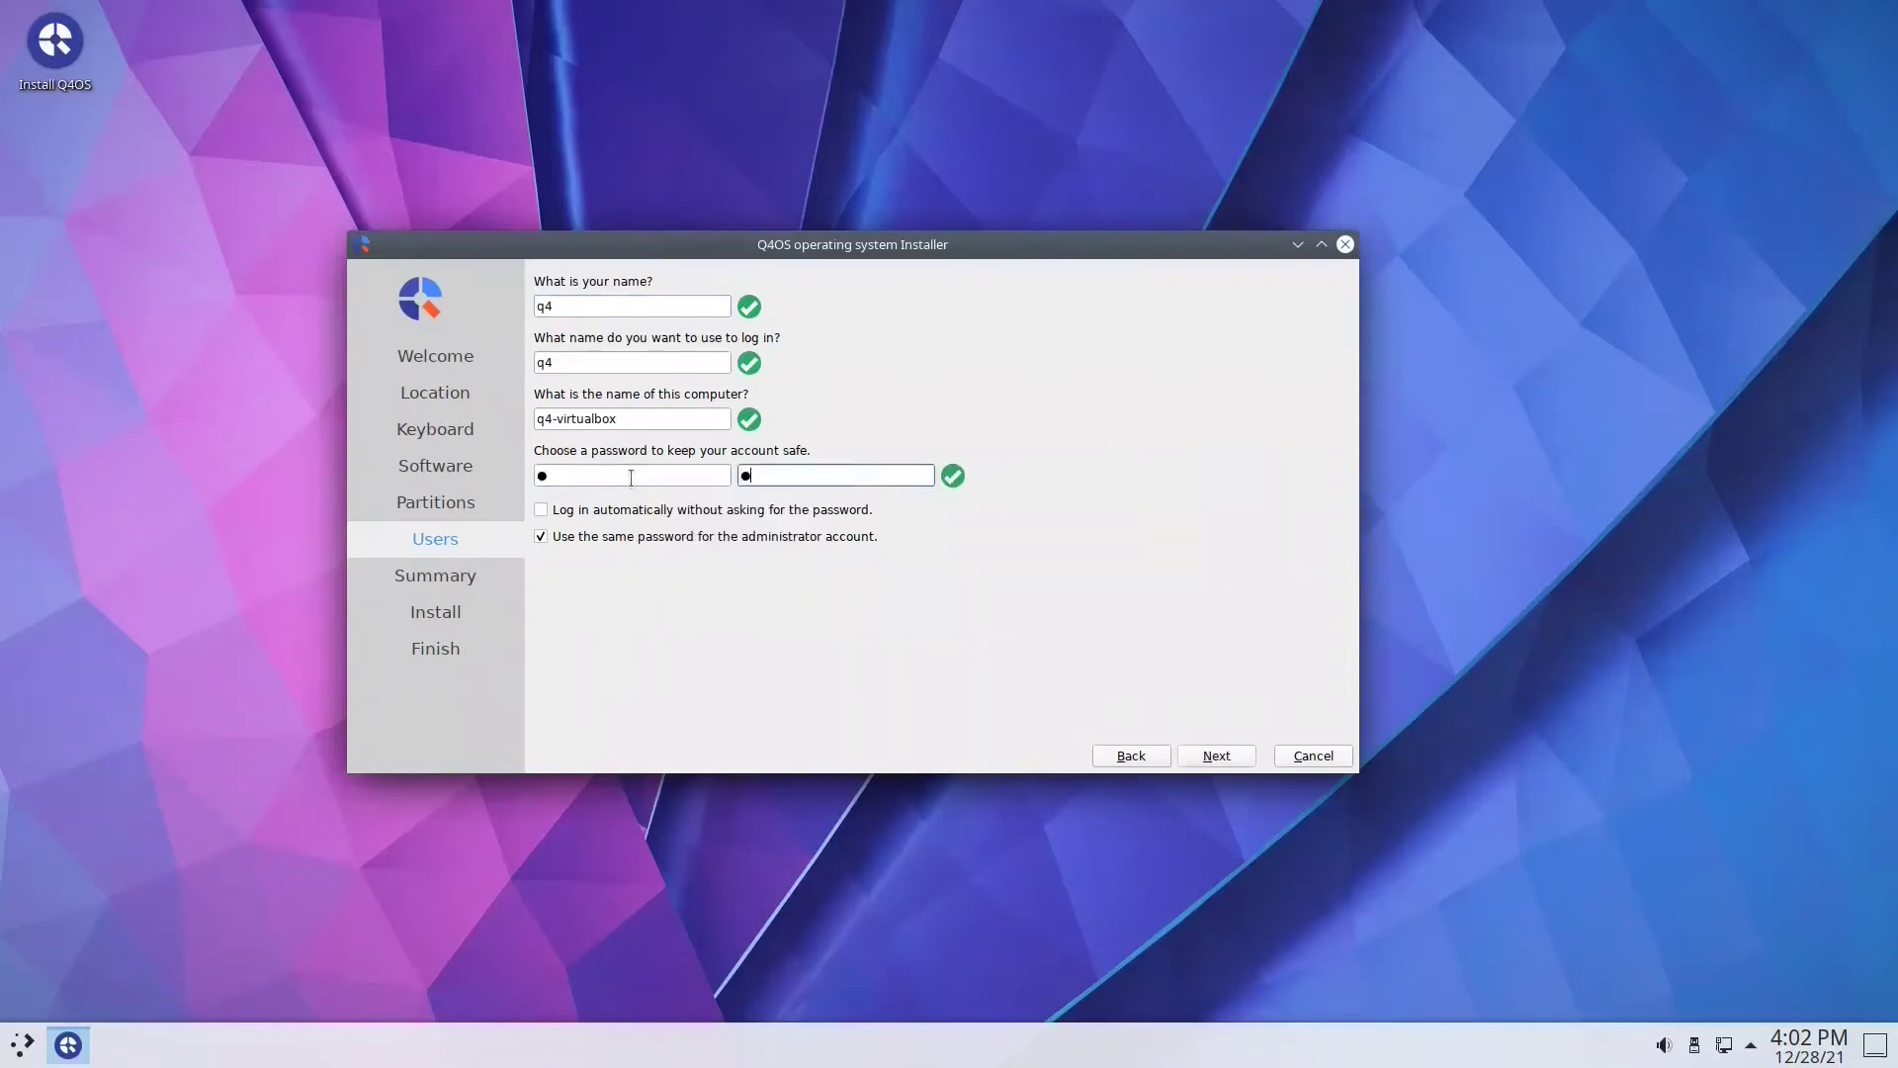
# Confirm the summary, install Q4OS, then browse the application launcher on the new desktop.
pyautogui.click(1207, 751)
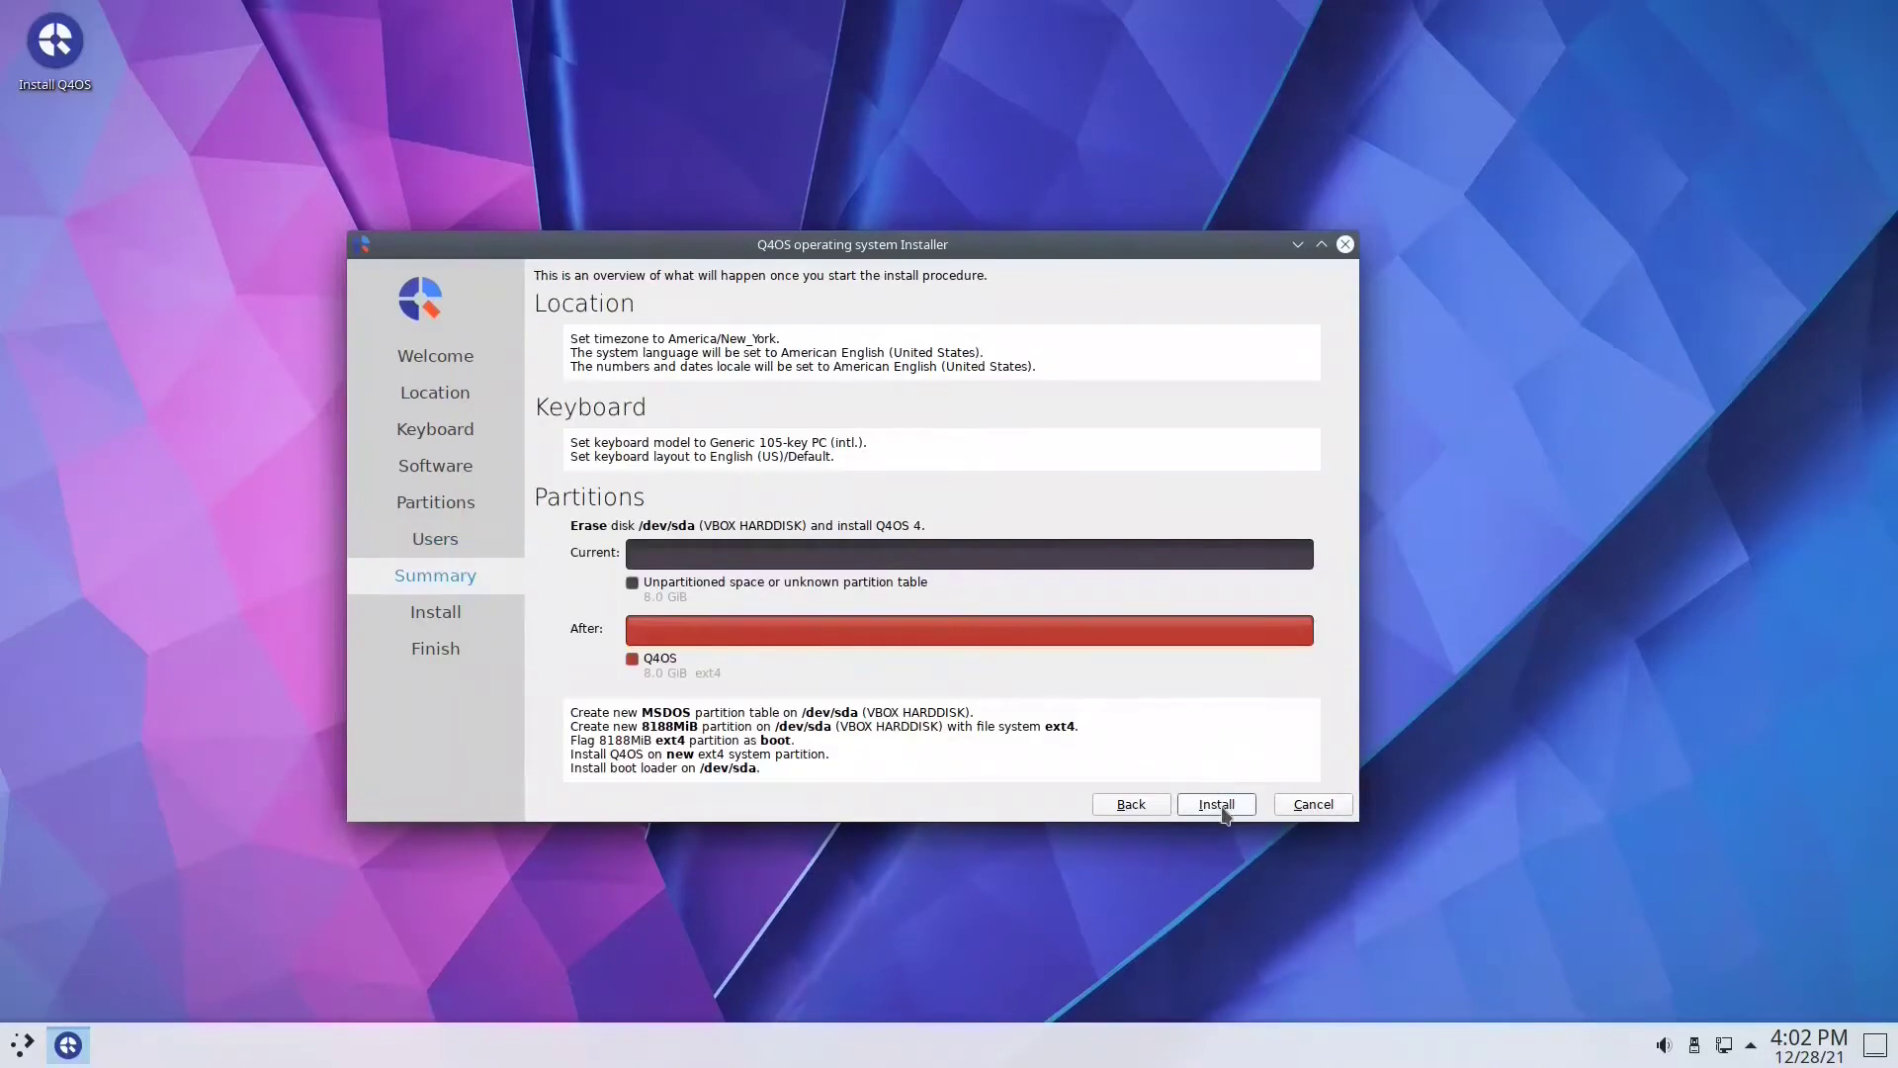
pyautogui.click(1220, 806)
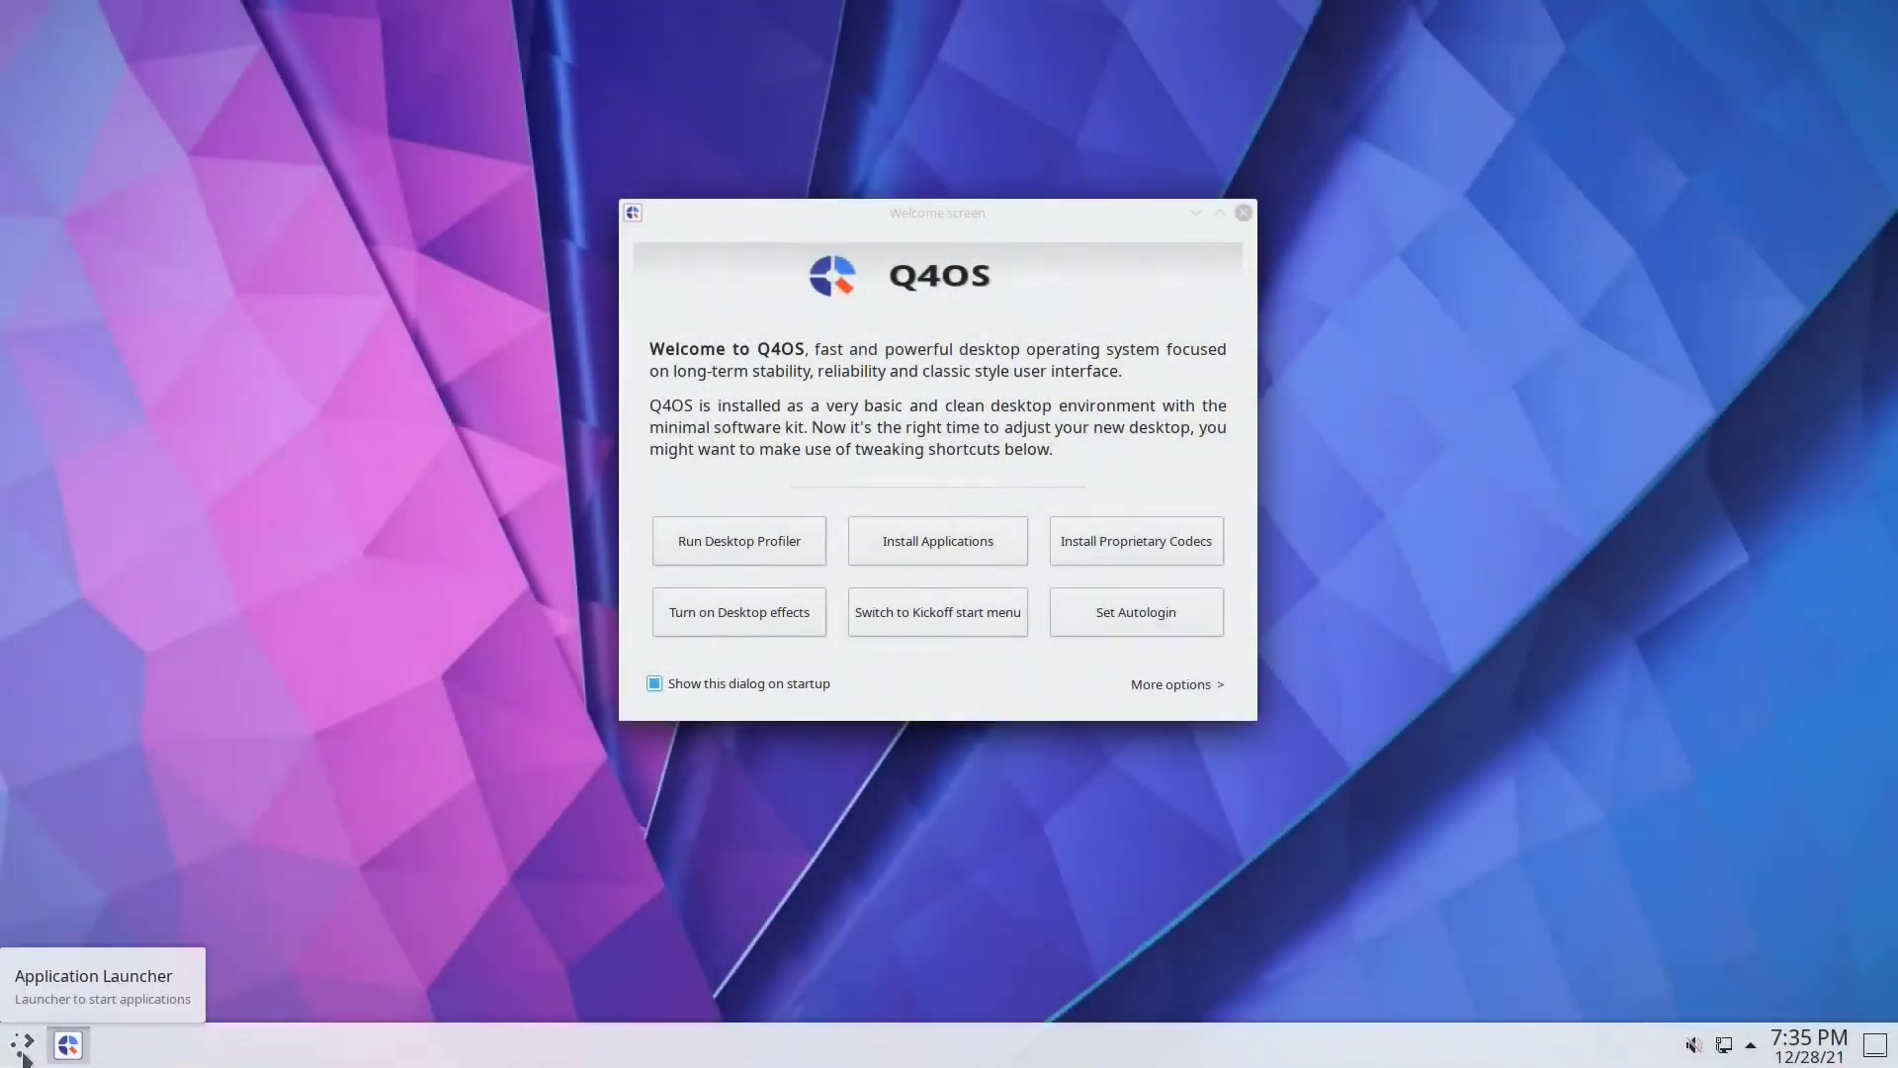
pyautogui.click(22, 1044)
pyautogui.moveTo(148, 967)
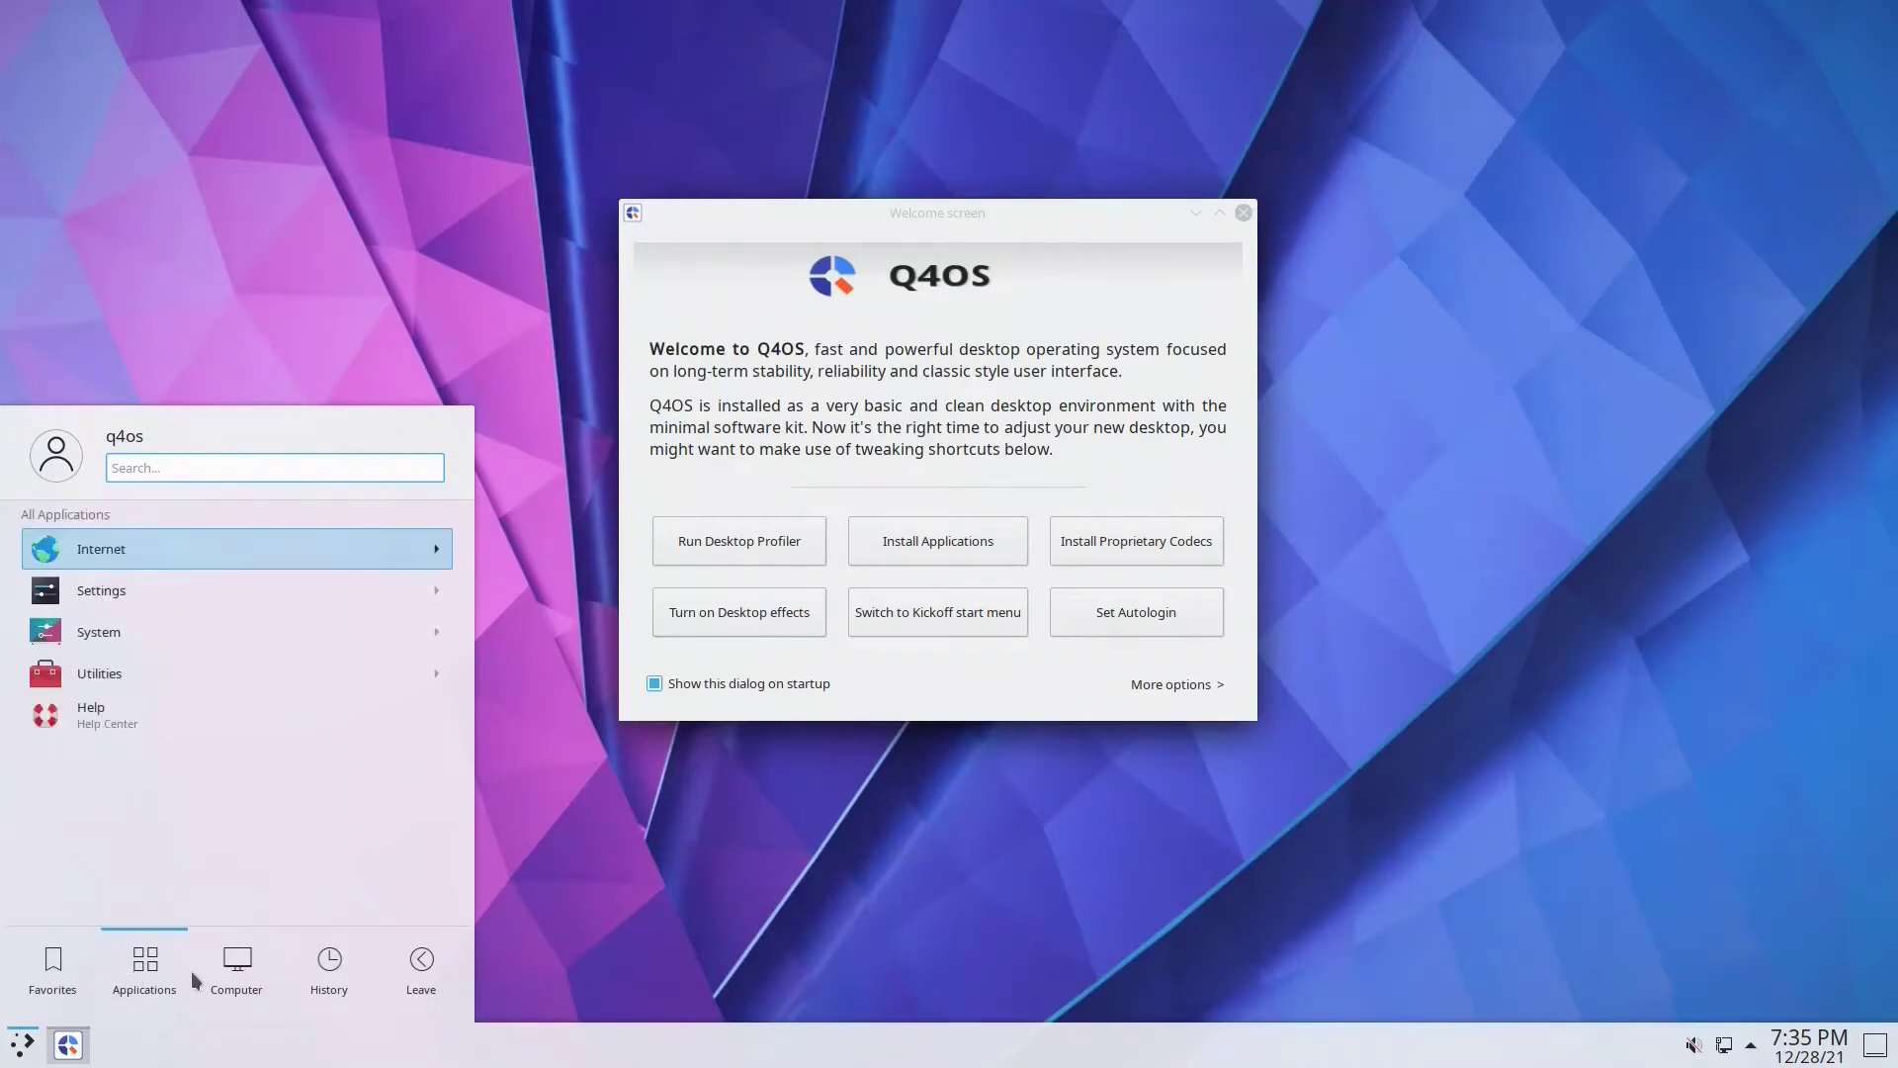
pyautogui.moveTo(408, 982)
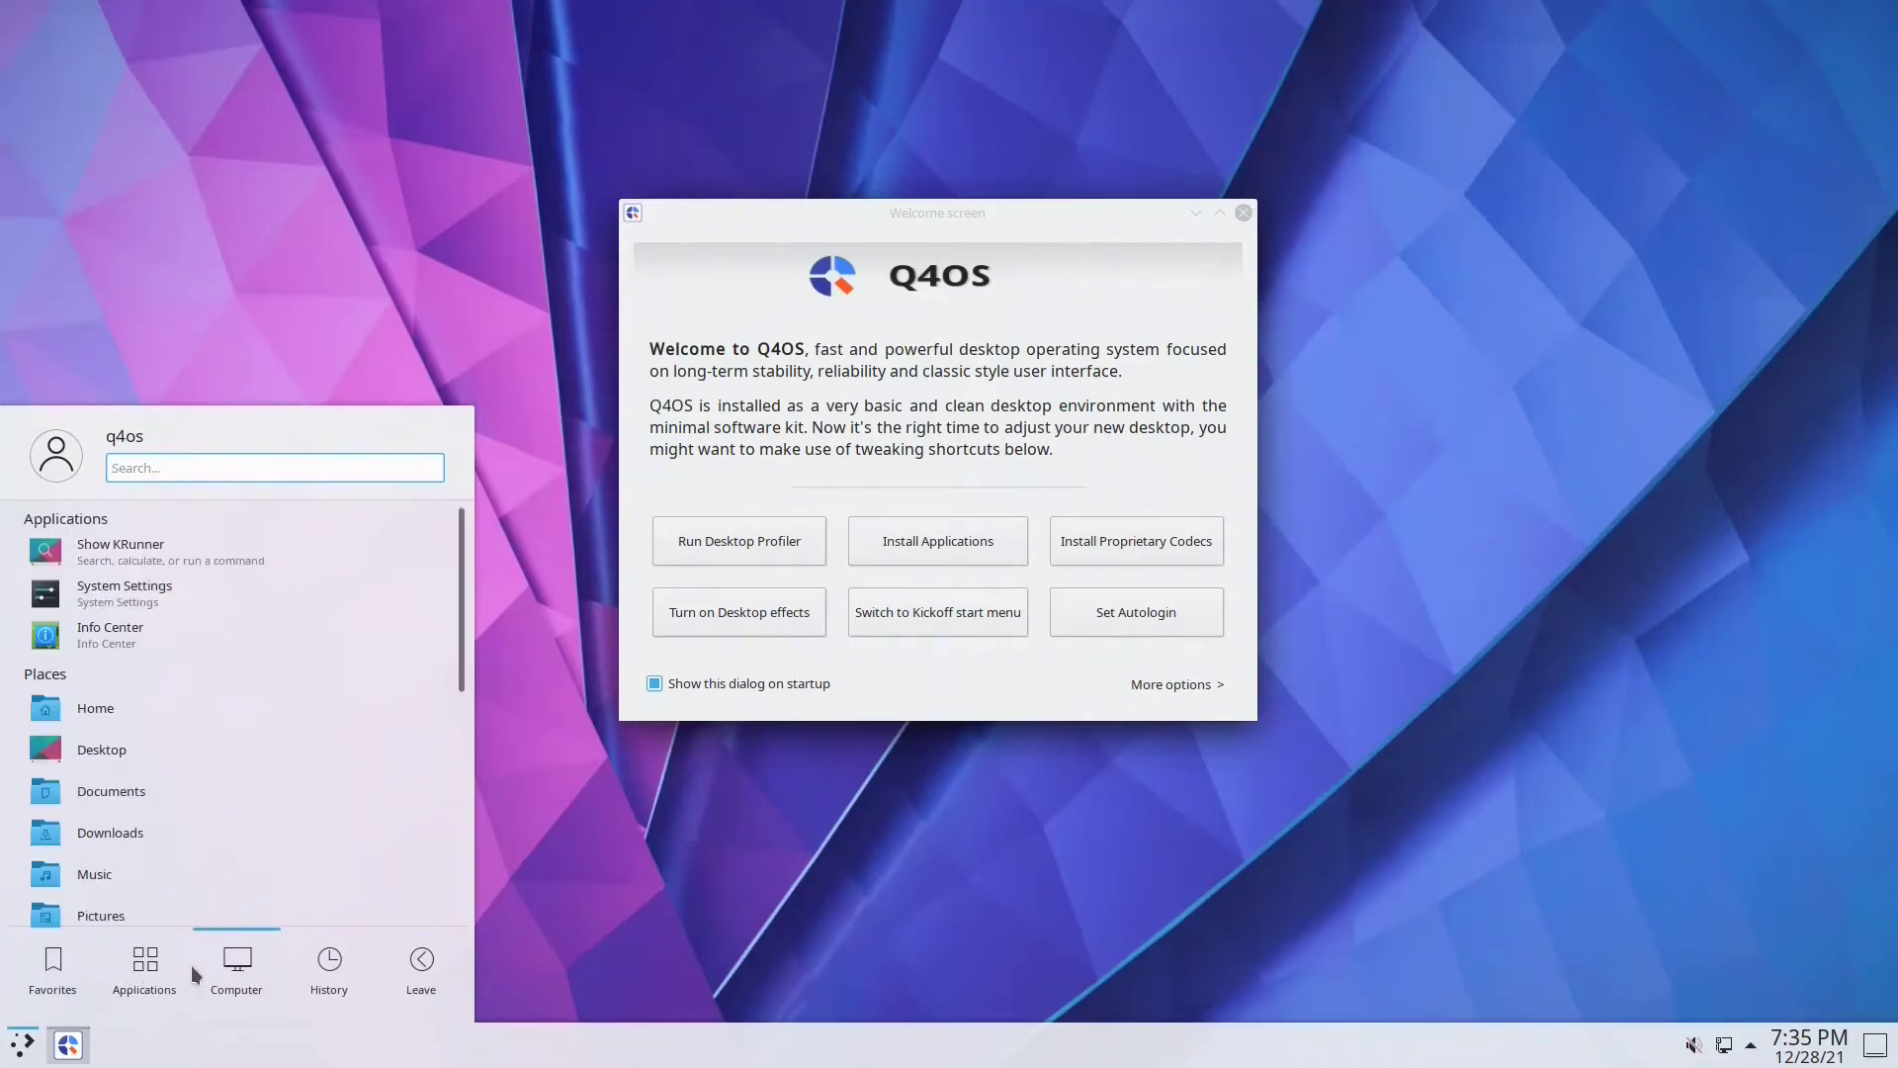
pyautogui.moveTo(85, 964)
# Open Konsole via a 'ter' search, run free -m showing 1624 MB total, 500 used, then close it.
pyautogui.write('ter')
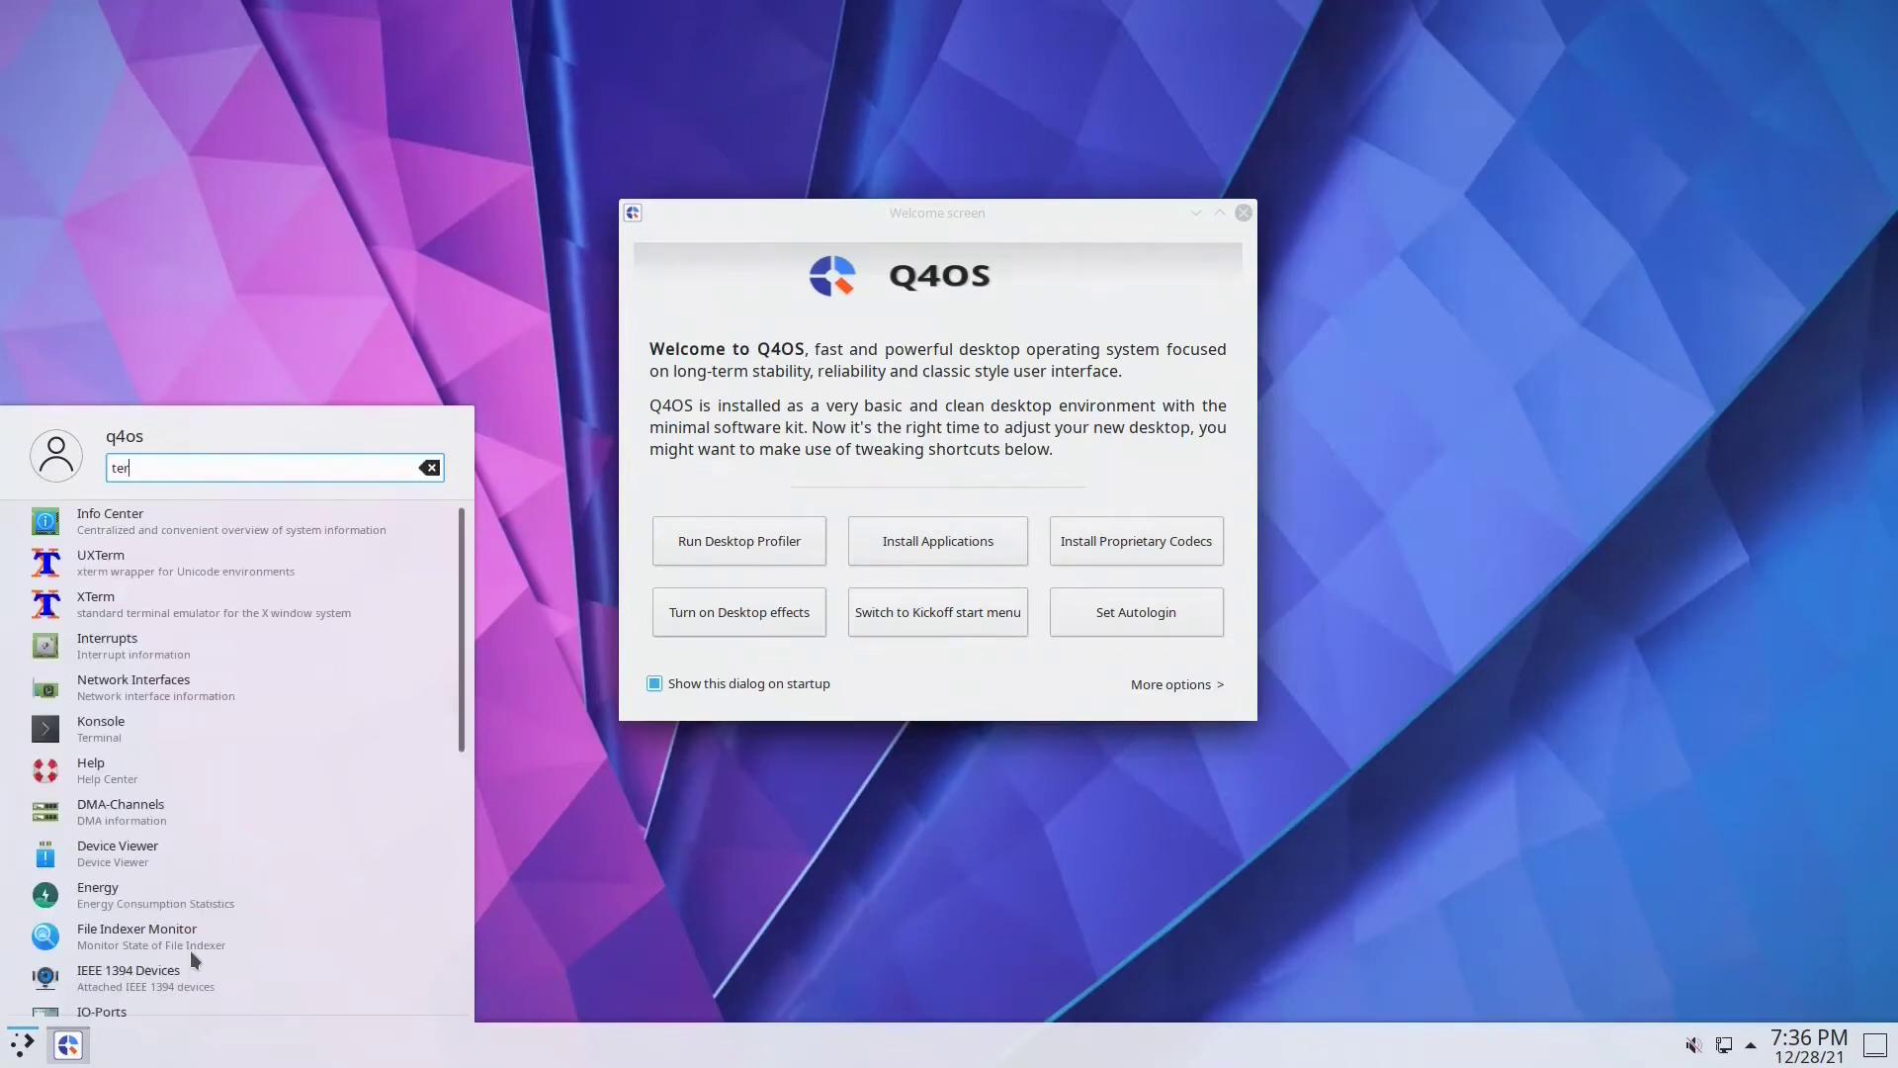
pyautogui.click(218, 741)
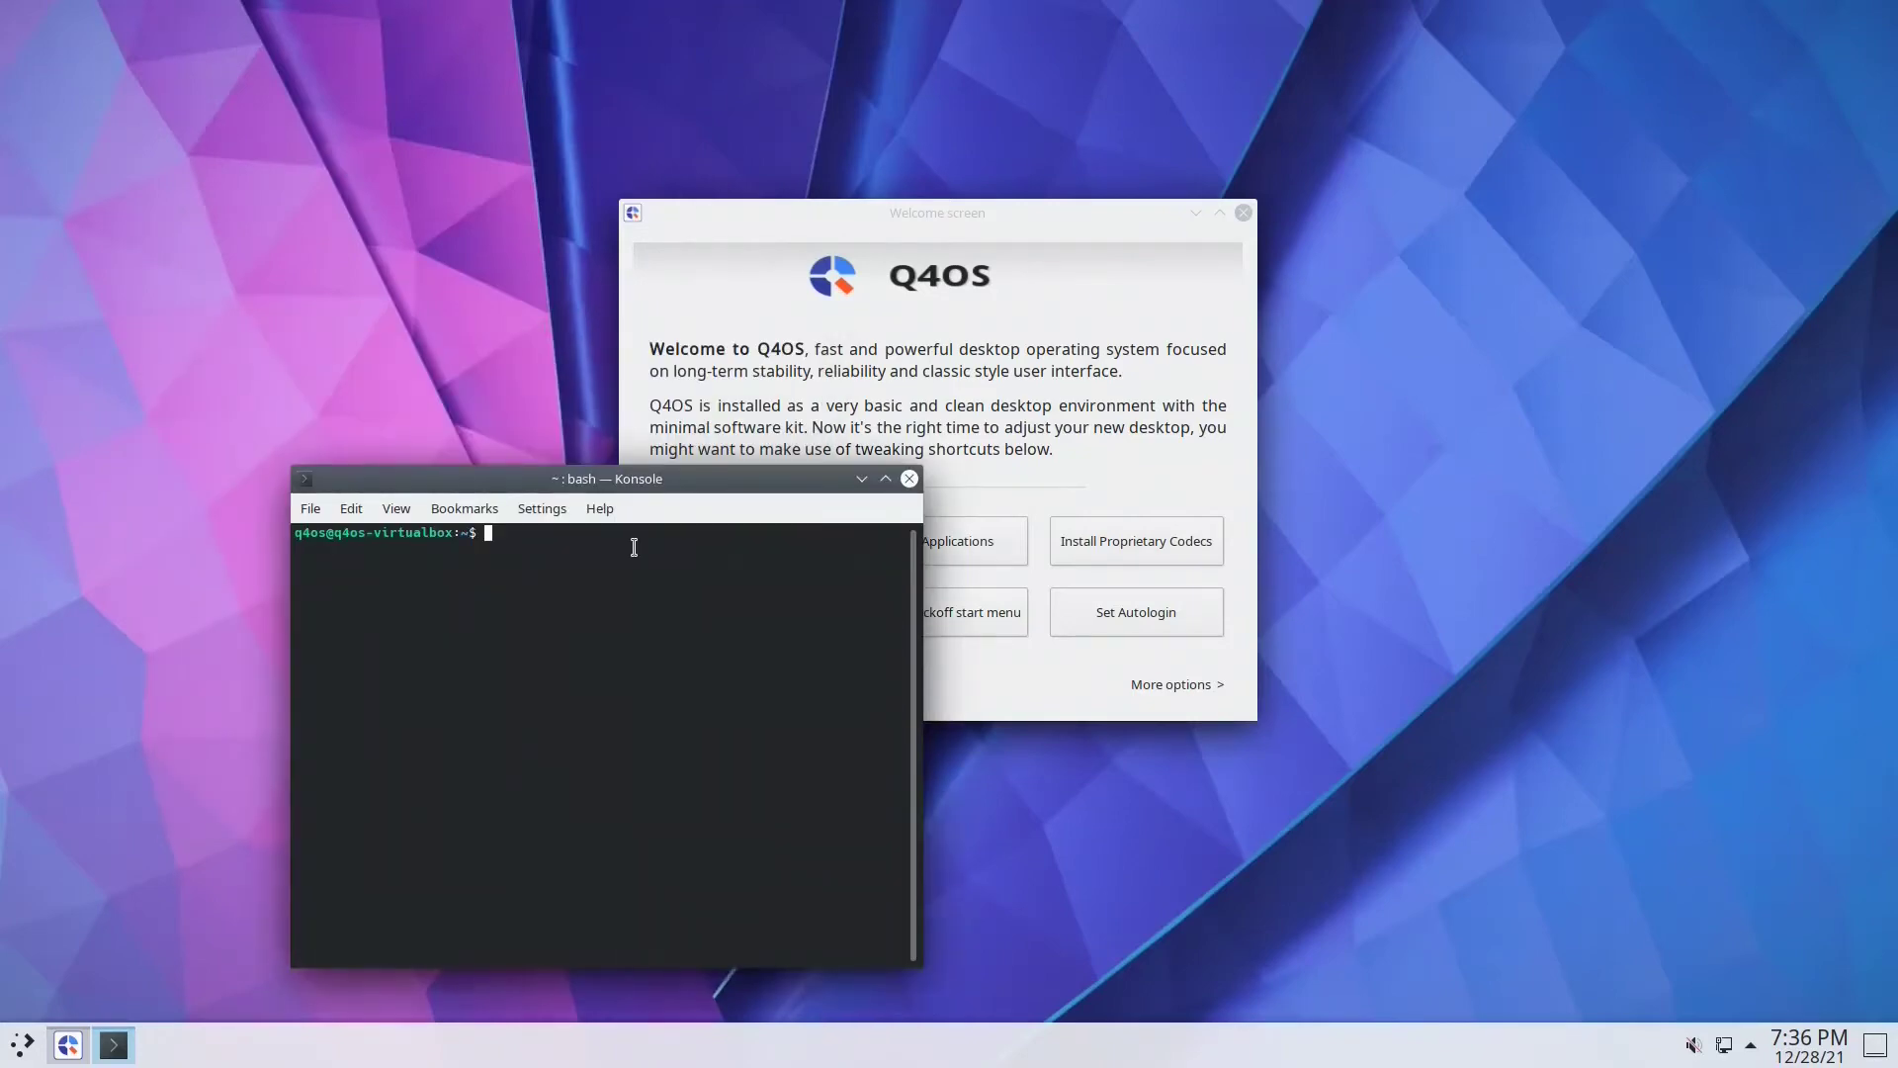
pyautogui.write('free -m')
pyautogui.press('Return')
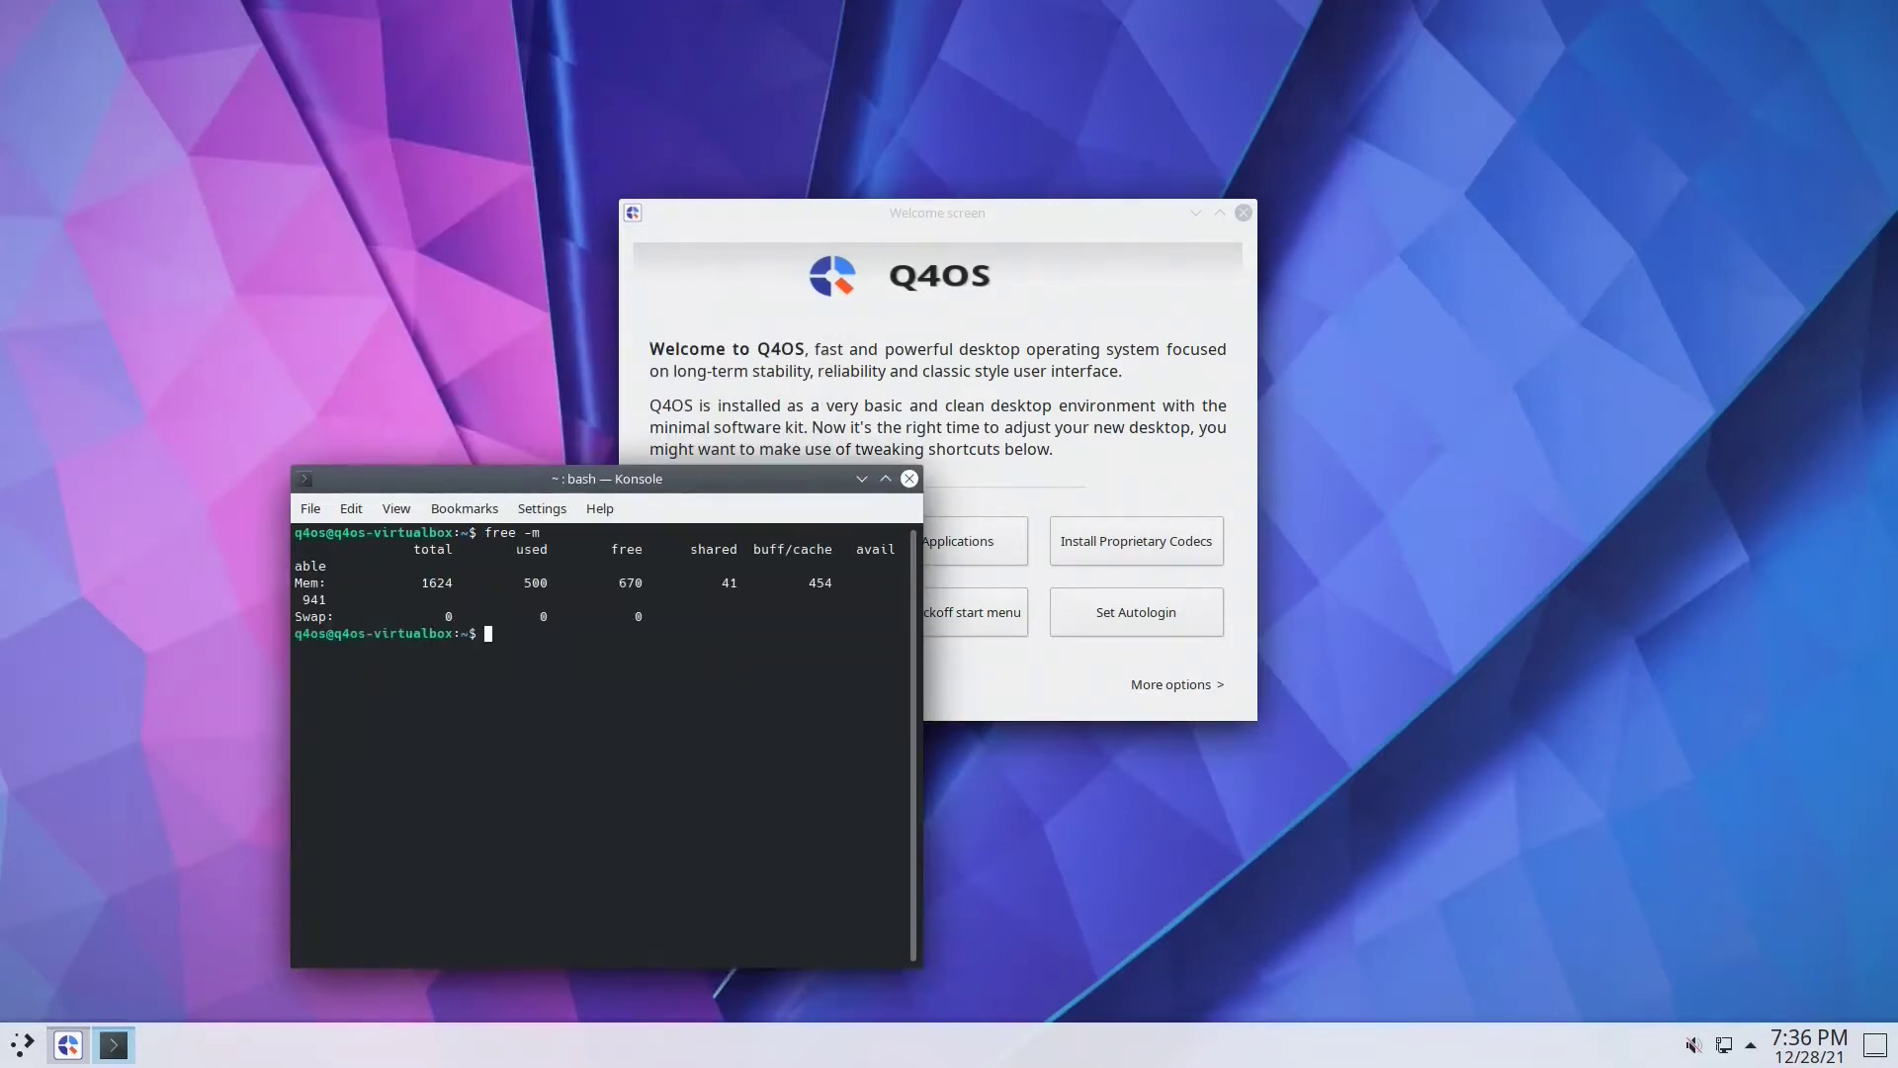
pyautogui.moveTo(523, 583); pyautogui.dragTo(556, 582)
pyautogui.click(909, 480)
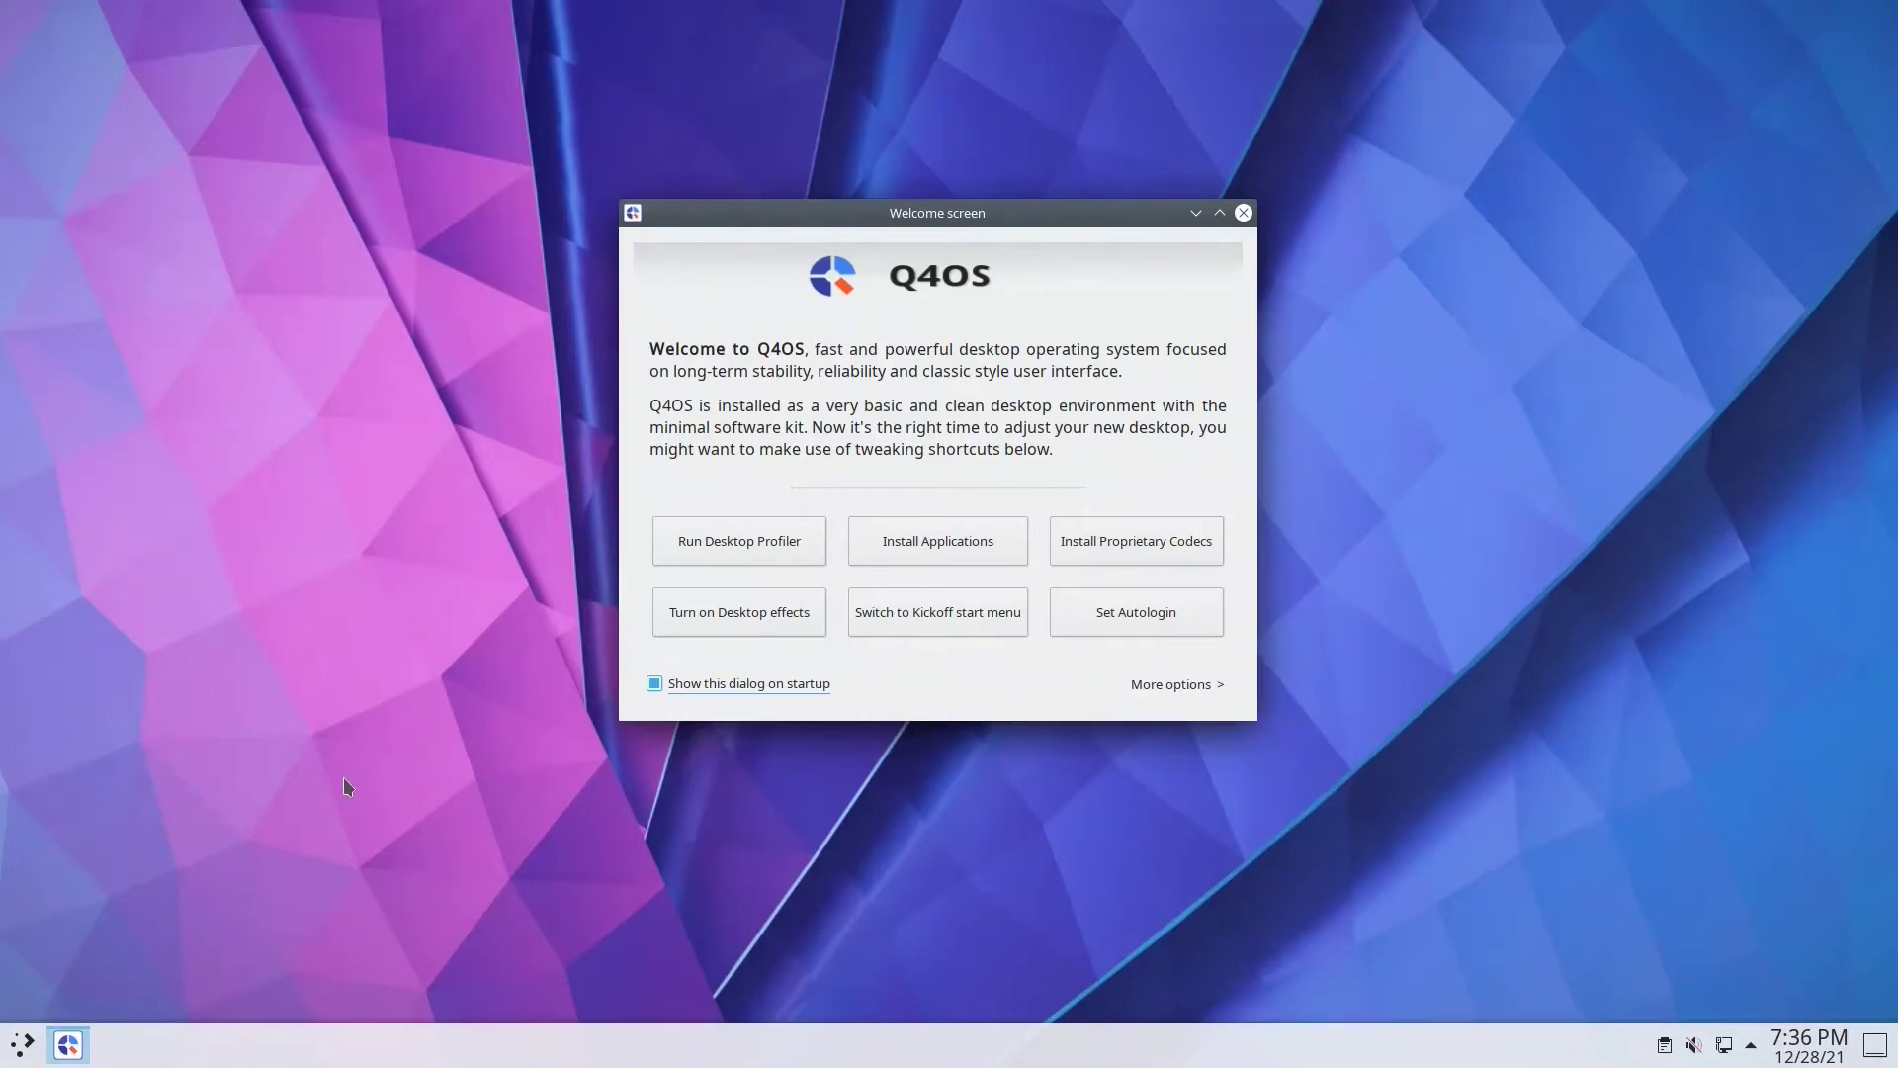
# Open and close the application launcher, then bring the Welcome screen forward.
pyautogui.click(18, 1054)
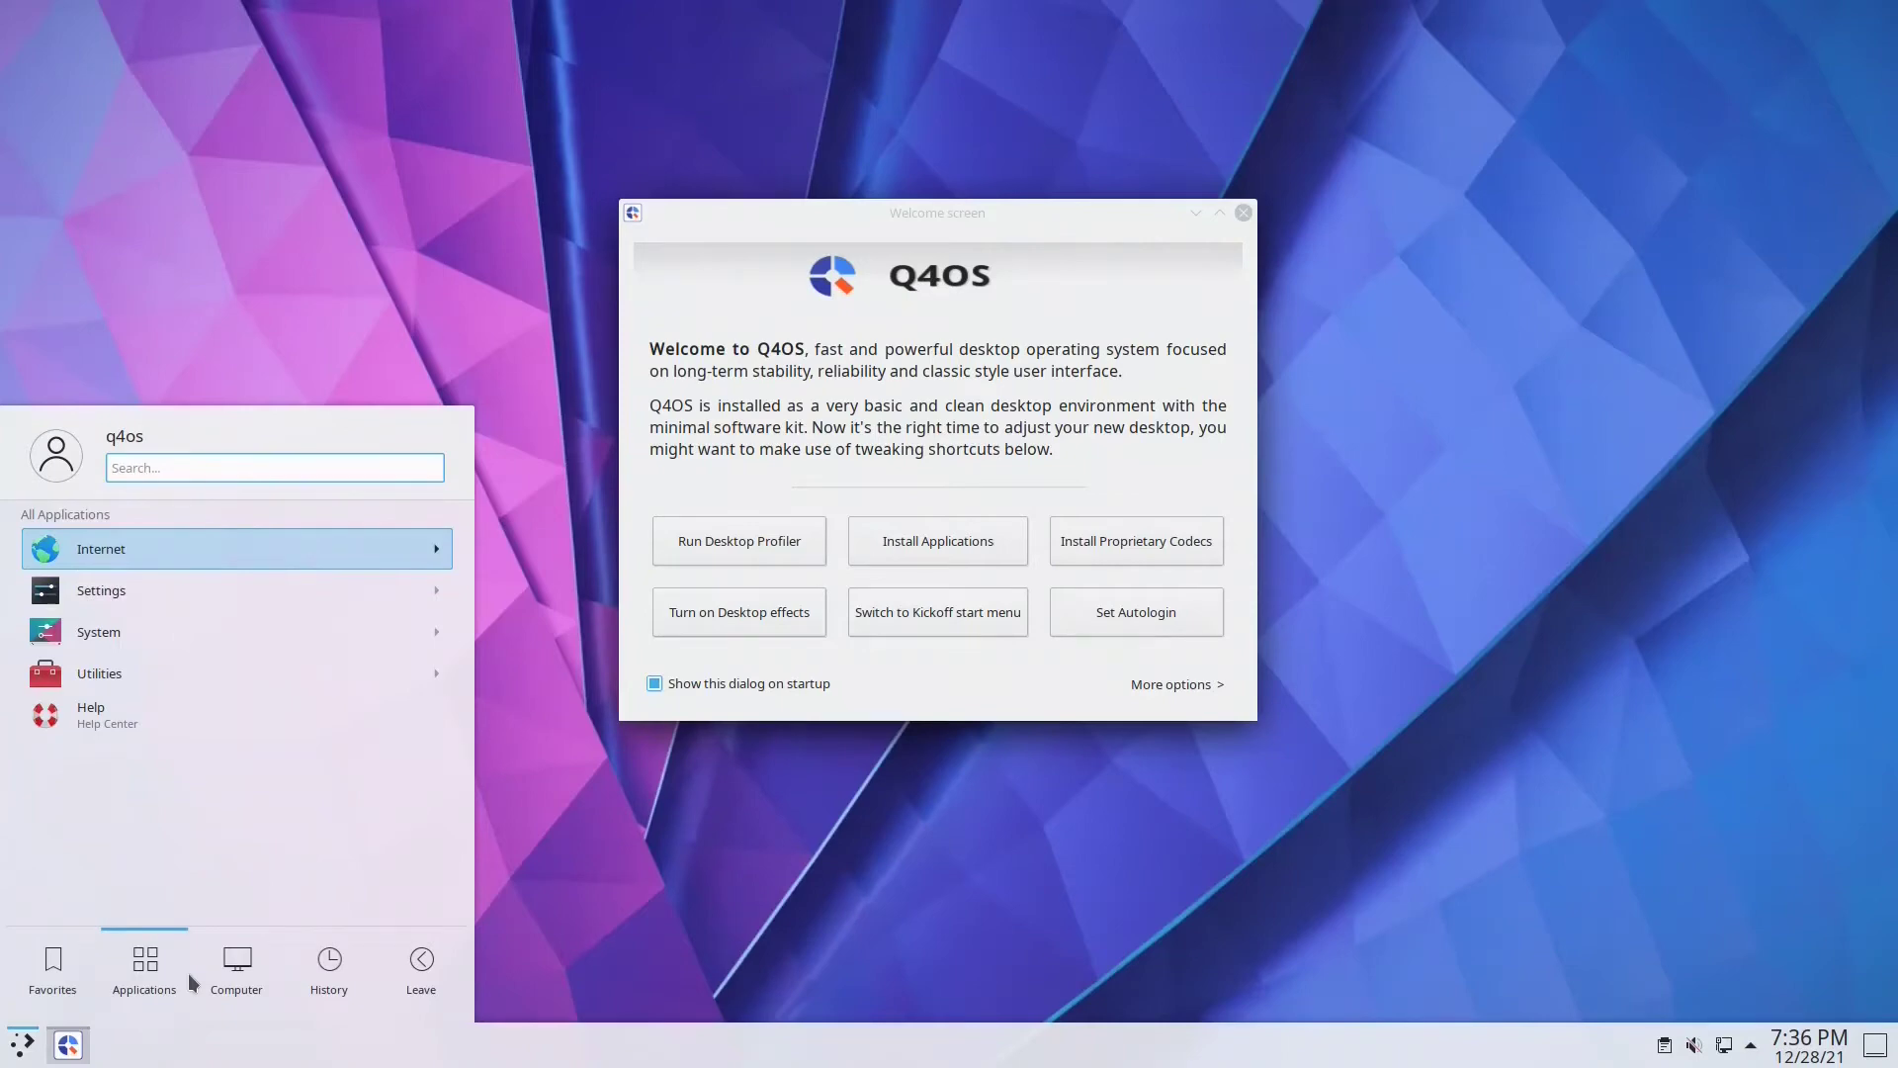
pyautogui.click(497, 866)
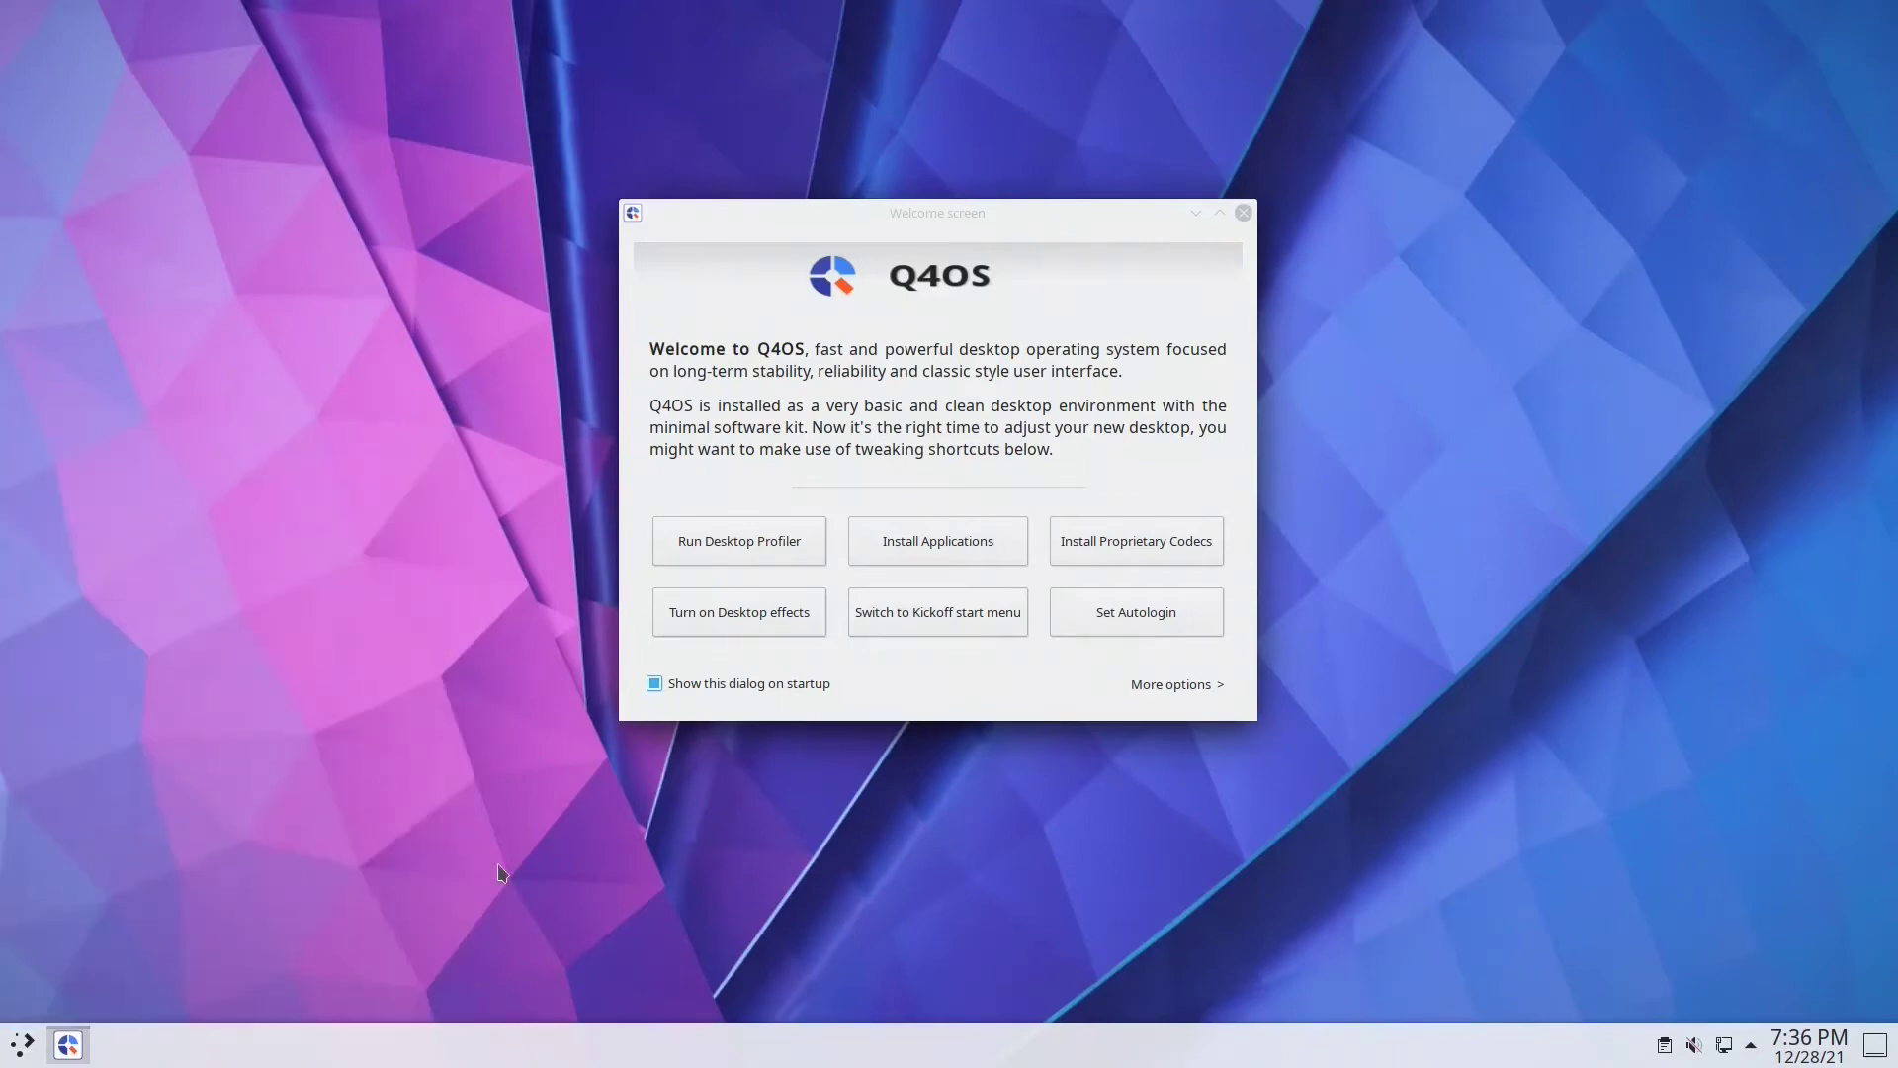
pyautogui.click(946, 548)
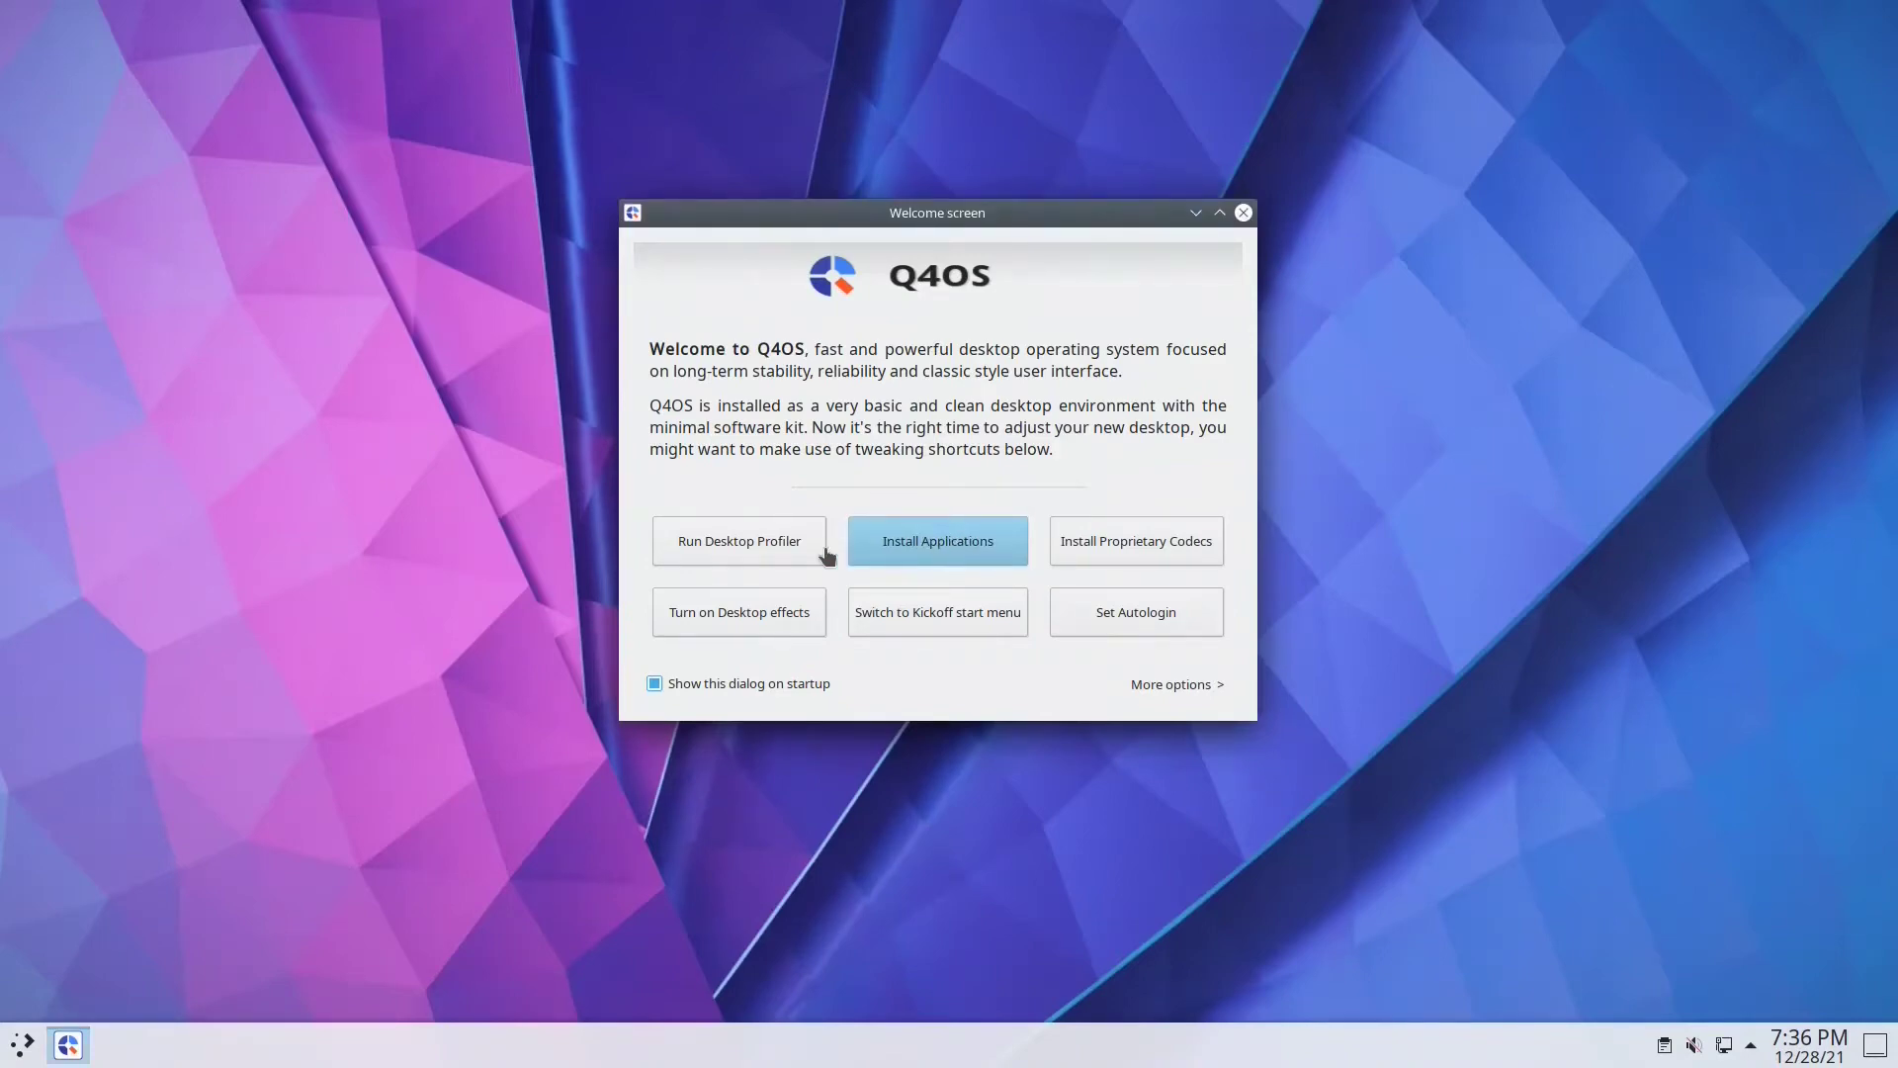
# In the Desktop Profiler, view the KDE Plasma additional desktop option, cancel, and close the profiler.
pyautogui.click(743, 553)
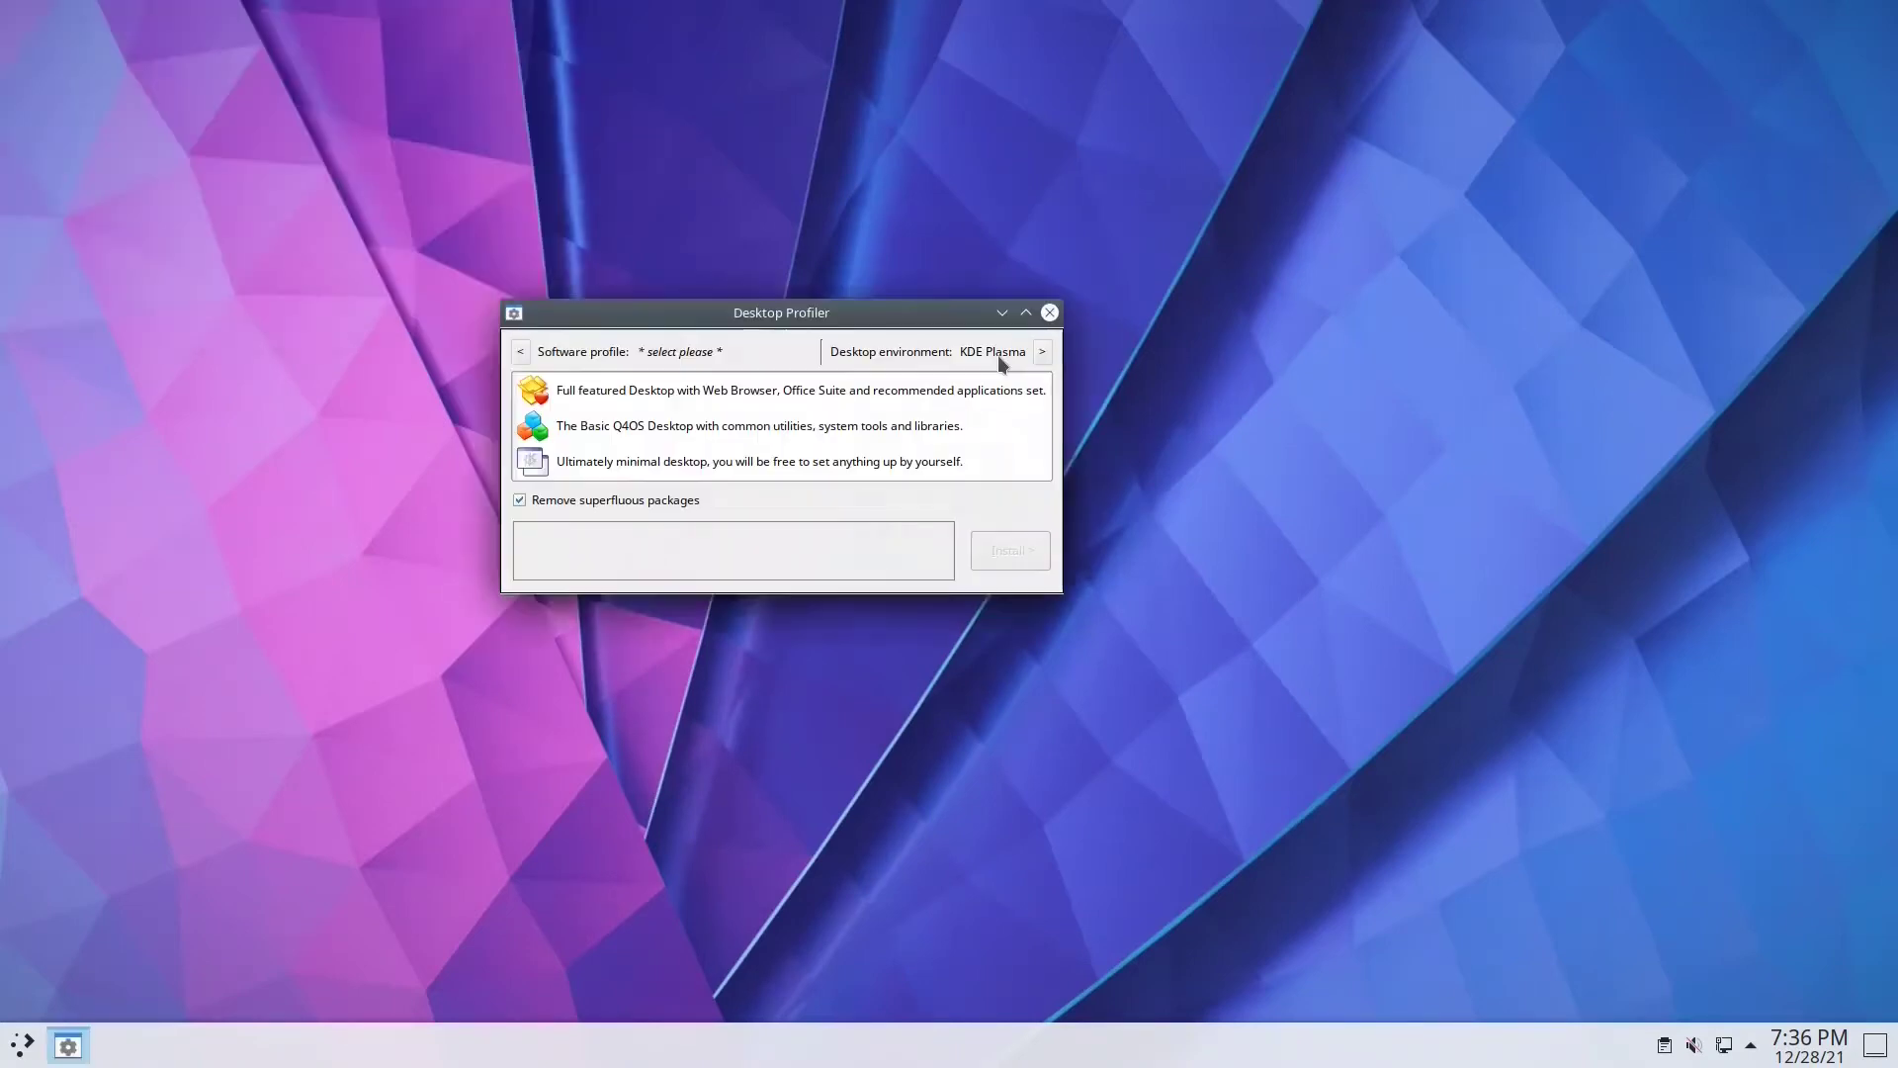
pyautogui.click(1044, 352)
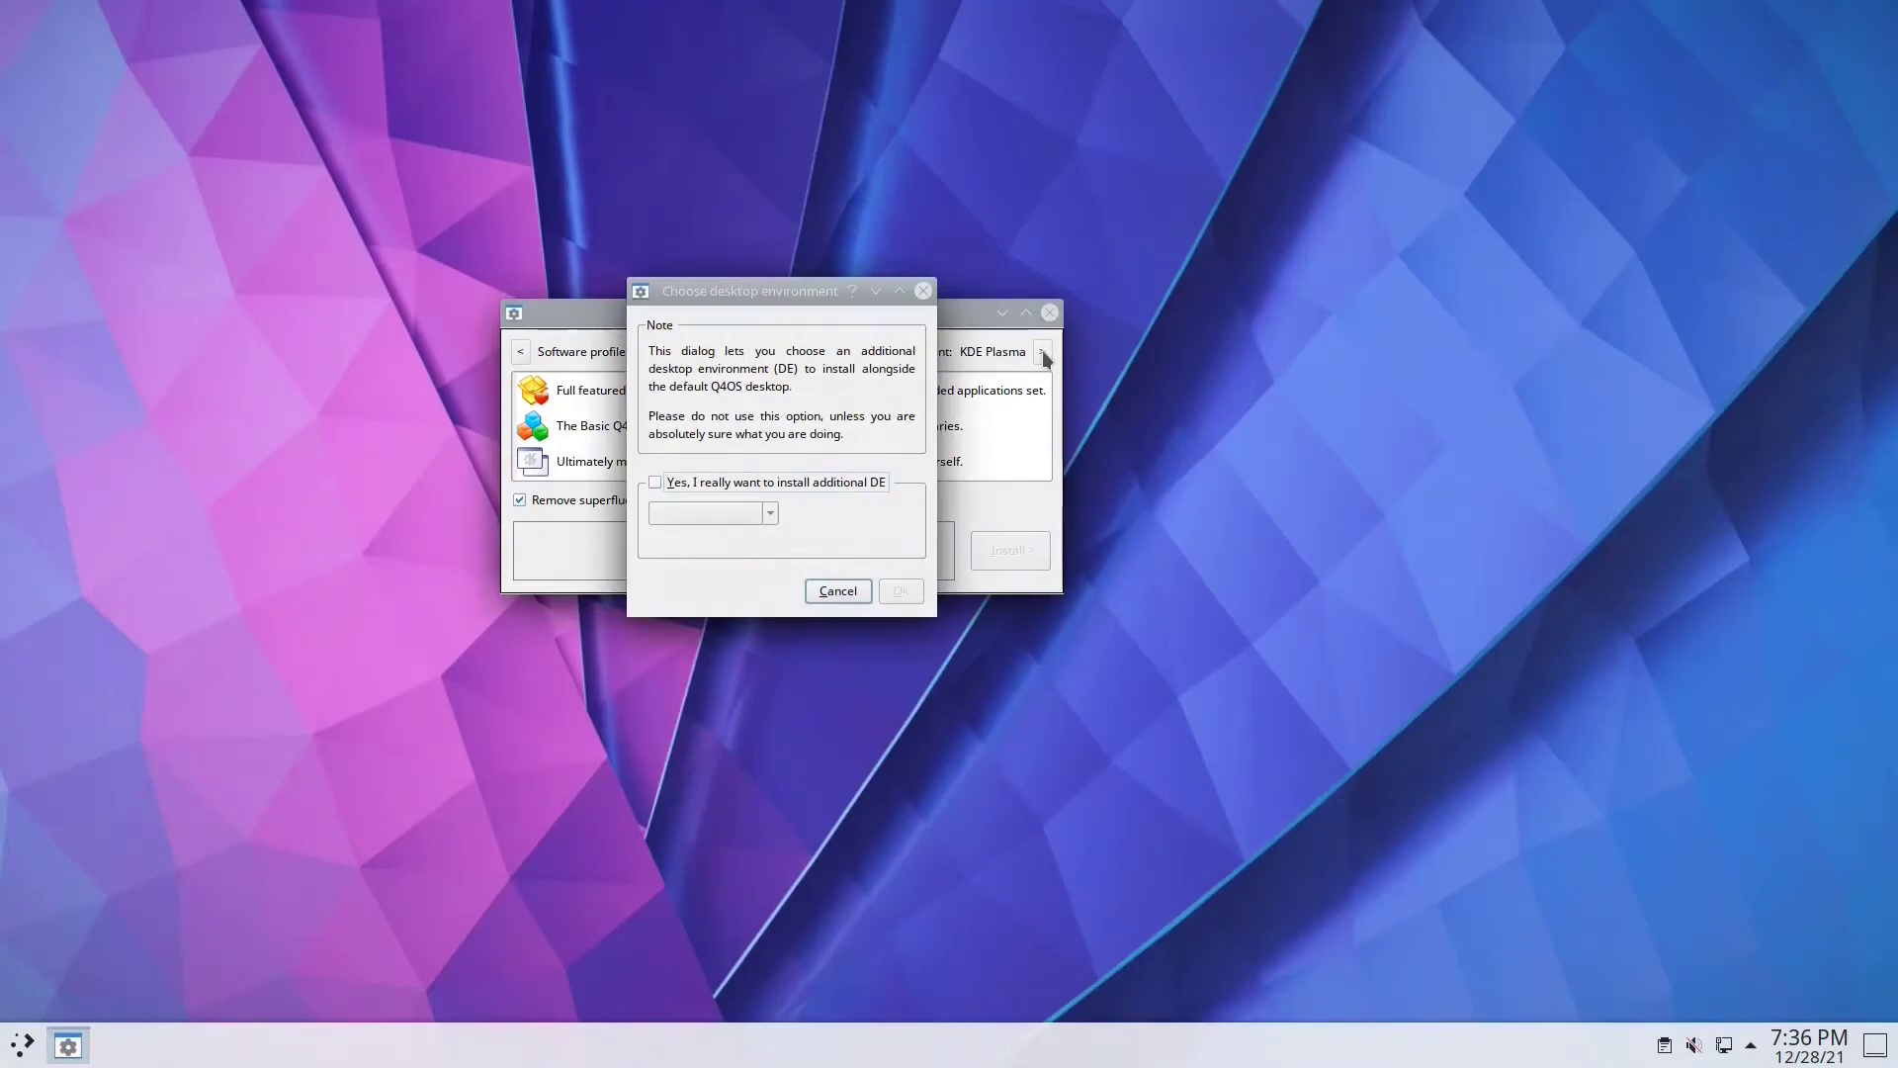
pyautogui.click(655, 482)
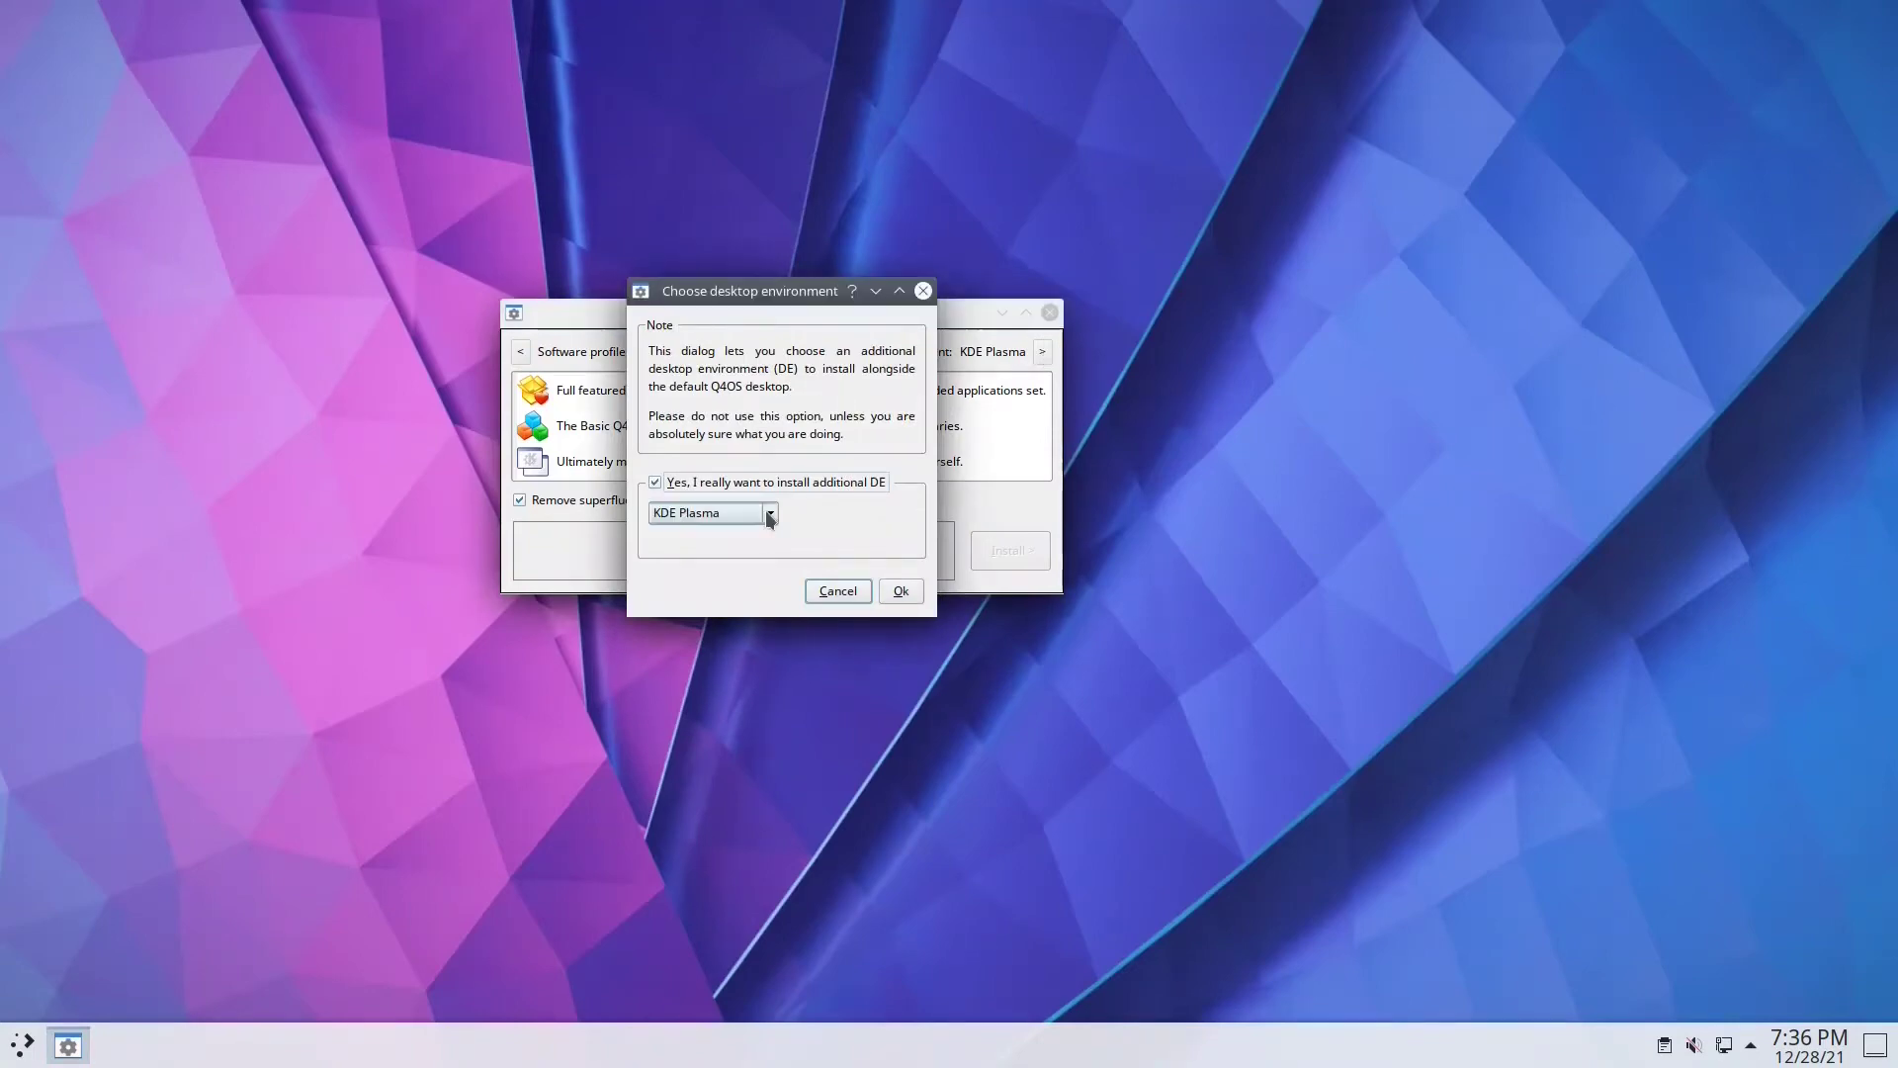
pyautogui.click(770, 513)
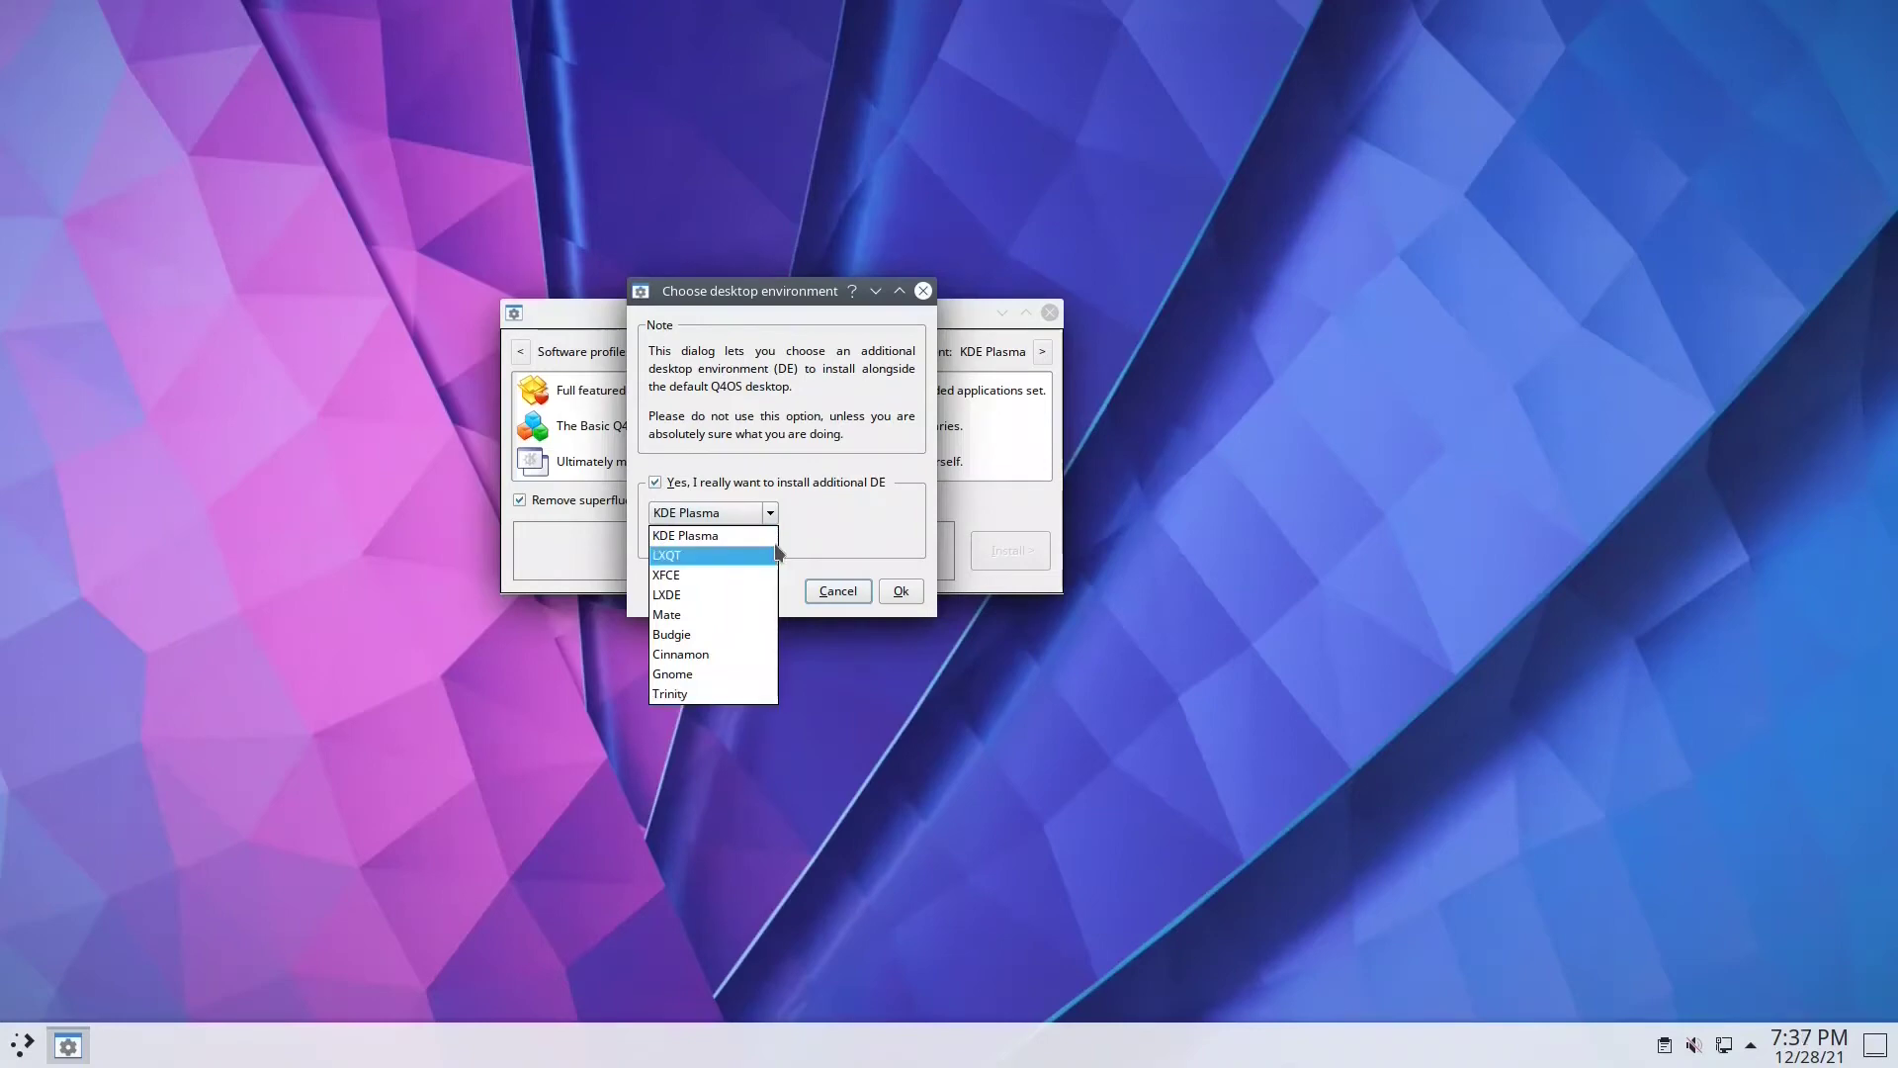
pyautogui.click(844, 590)
pyautogui.click(839, 591)
pyautogui.press('Escape')
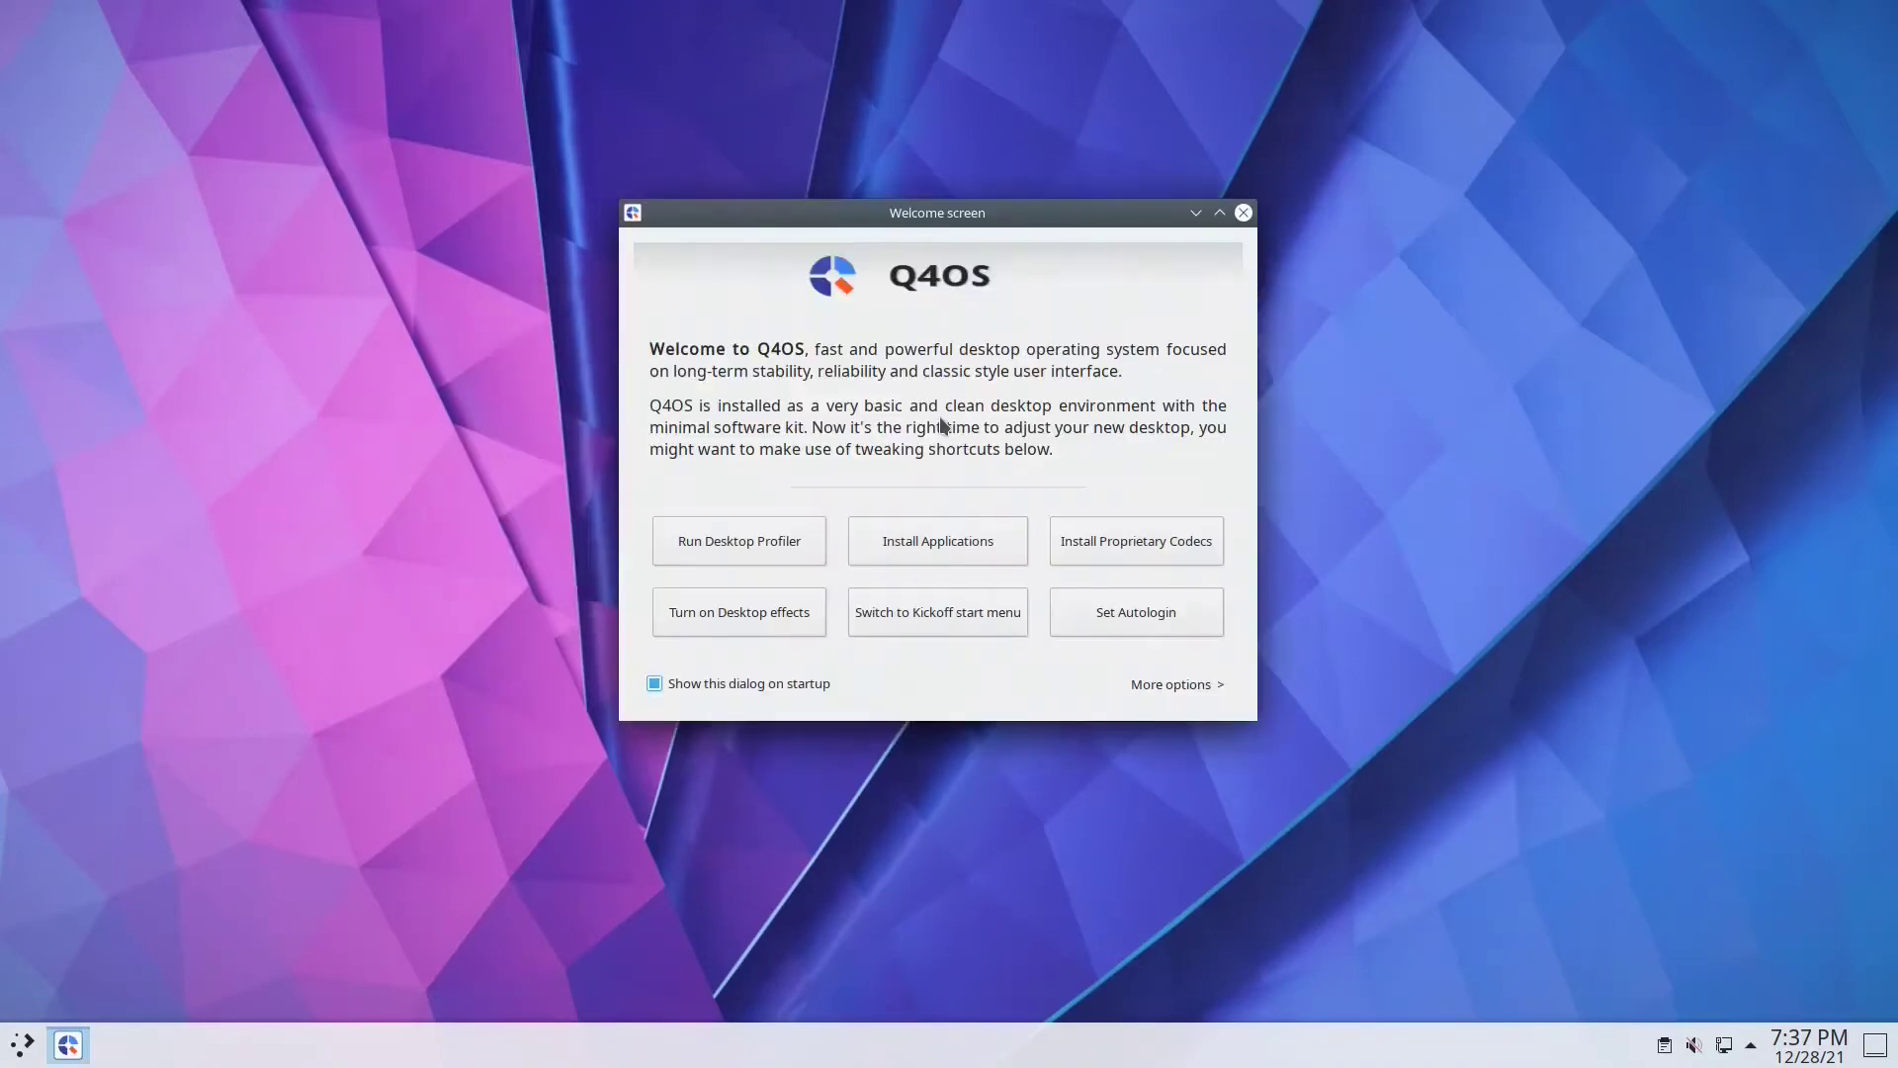
# Open the Software Centre, move it to the upper left and enlarge it.
pyautogui.click(915, 547)
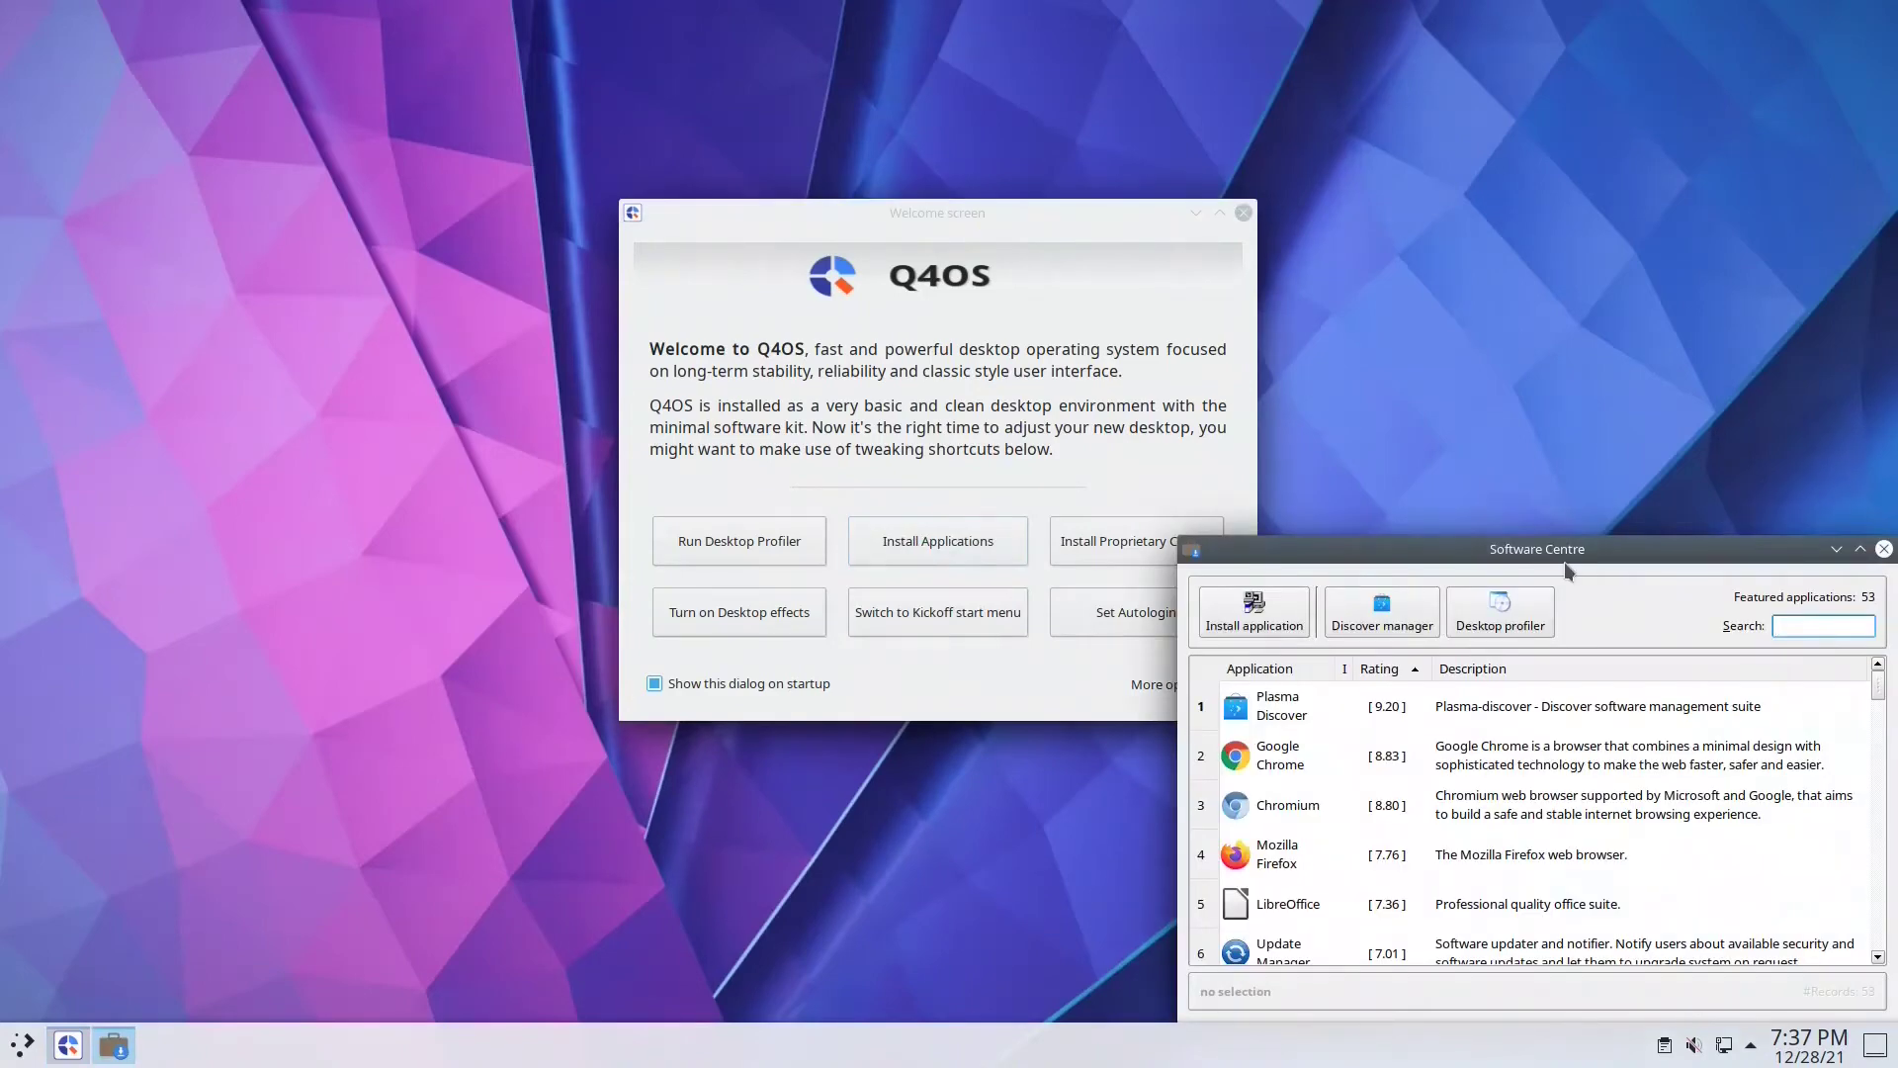
pyautogui.moveTo(1547, 542); pyautogui.dragTo(802, 92)
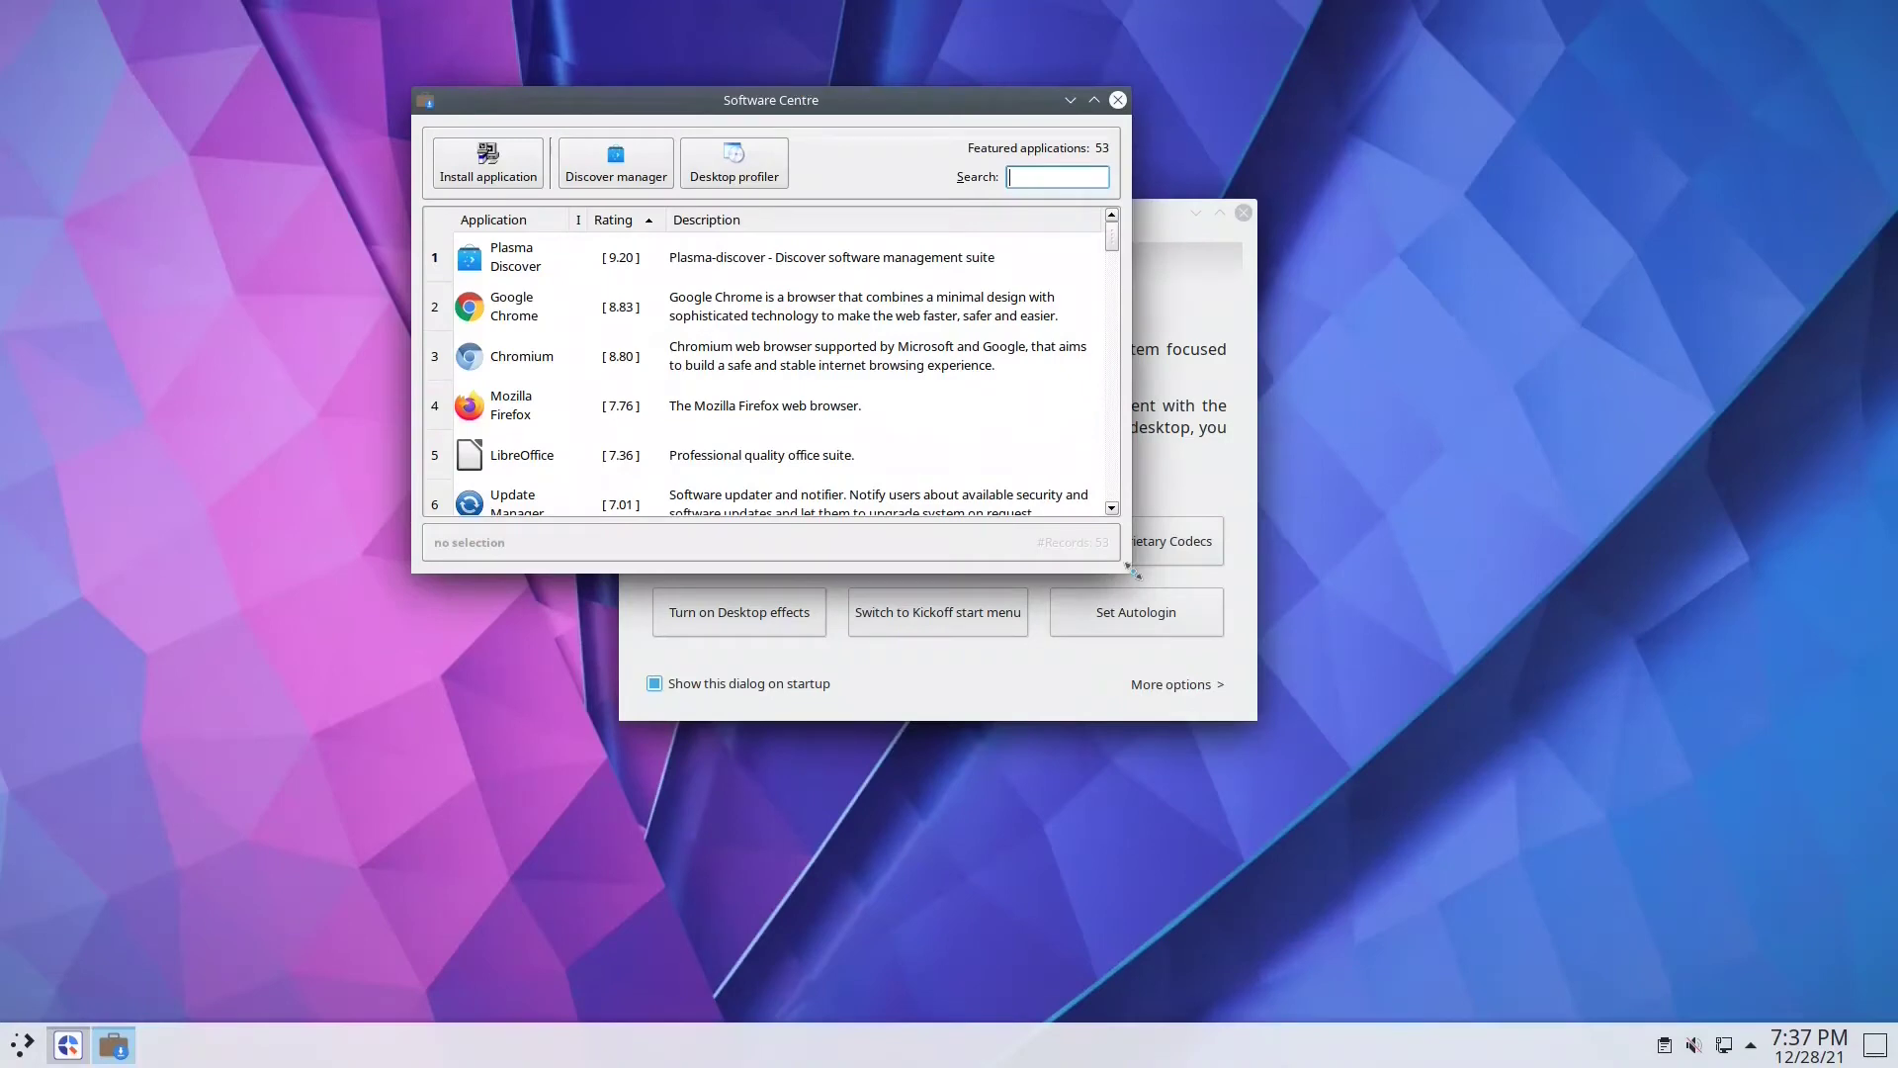
pyautogui.moveTo(1133, 571); pyautogui.dragTo(1540, 941)
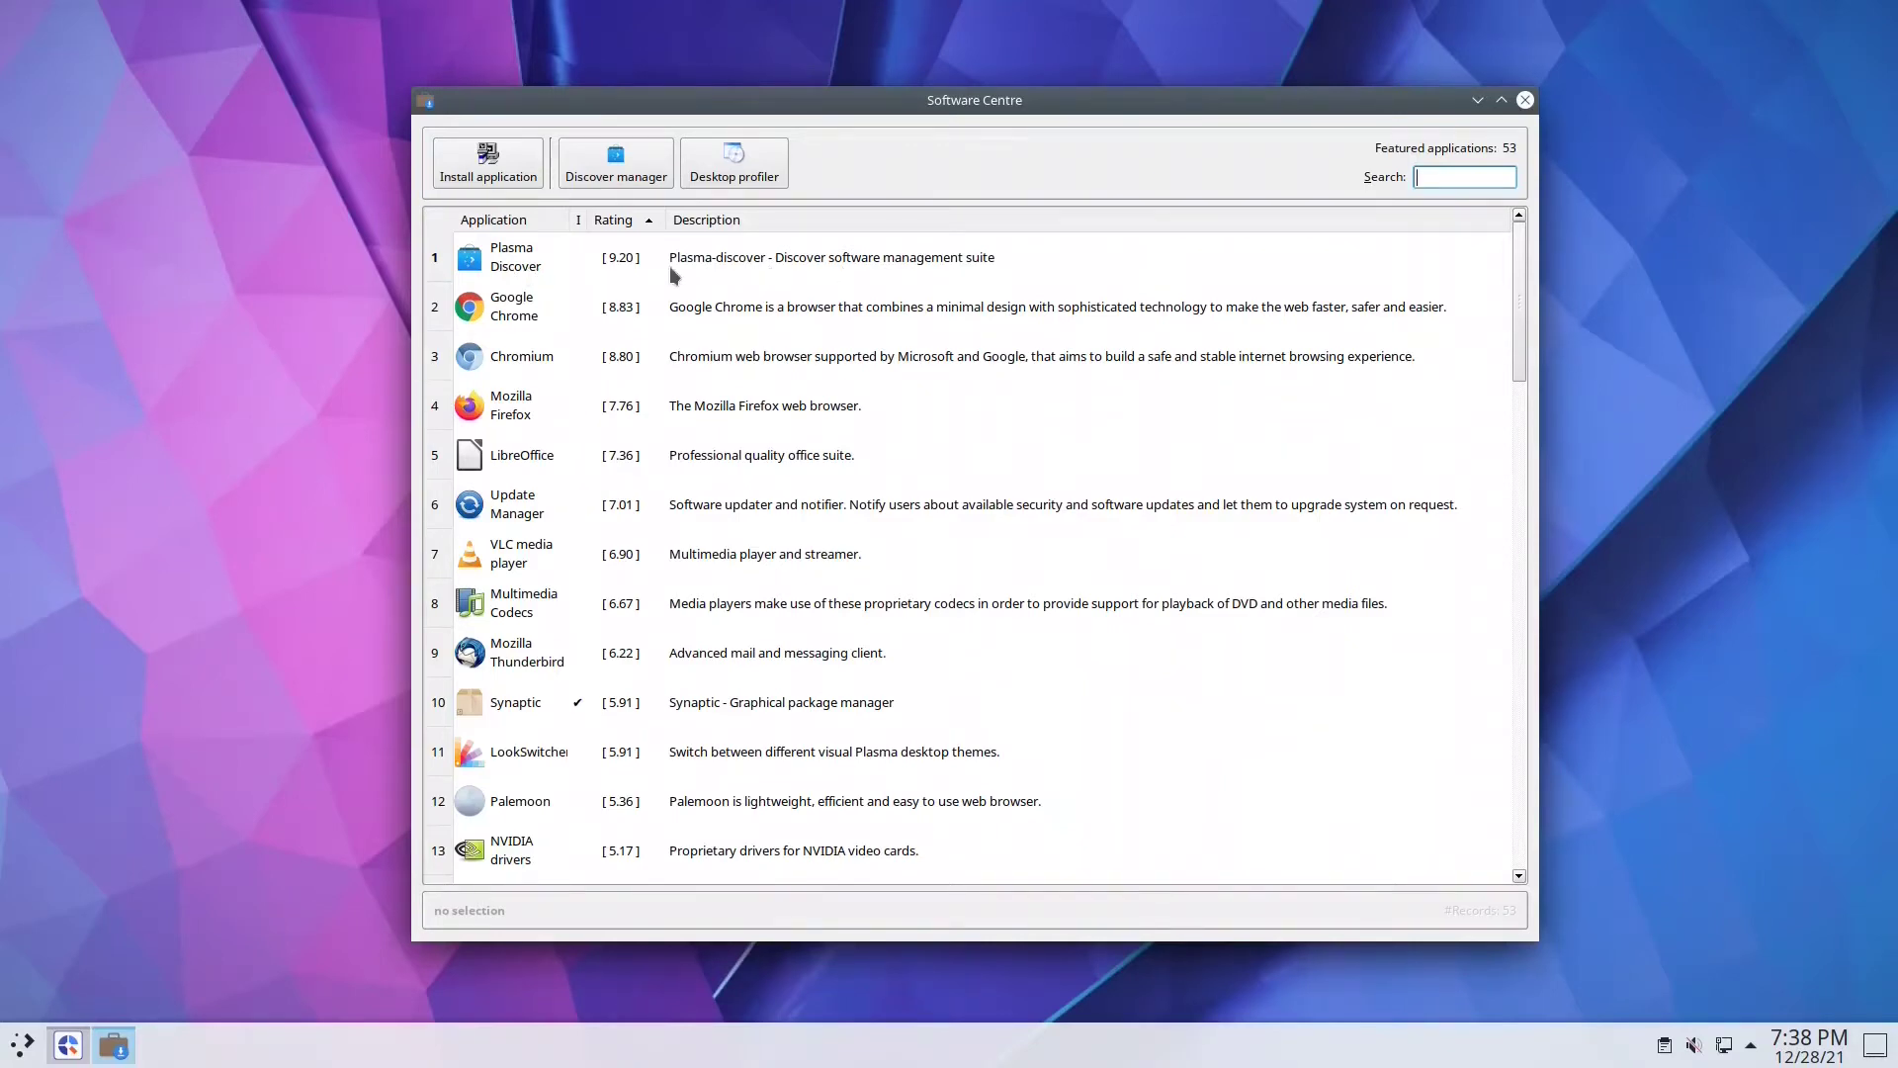
# Install Plasma Discover from the featured list through its setup wizard.
pyautogui.doubleClick(564, 279)
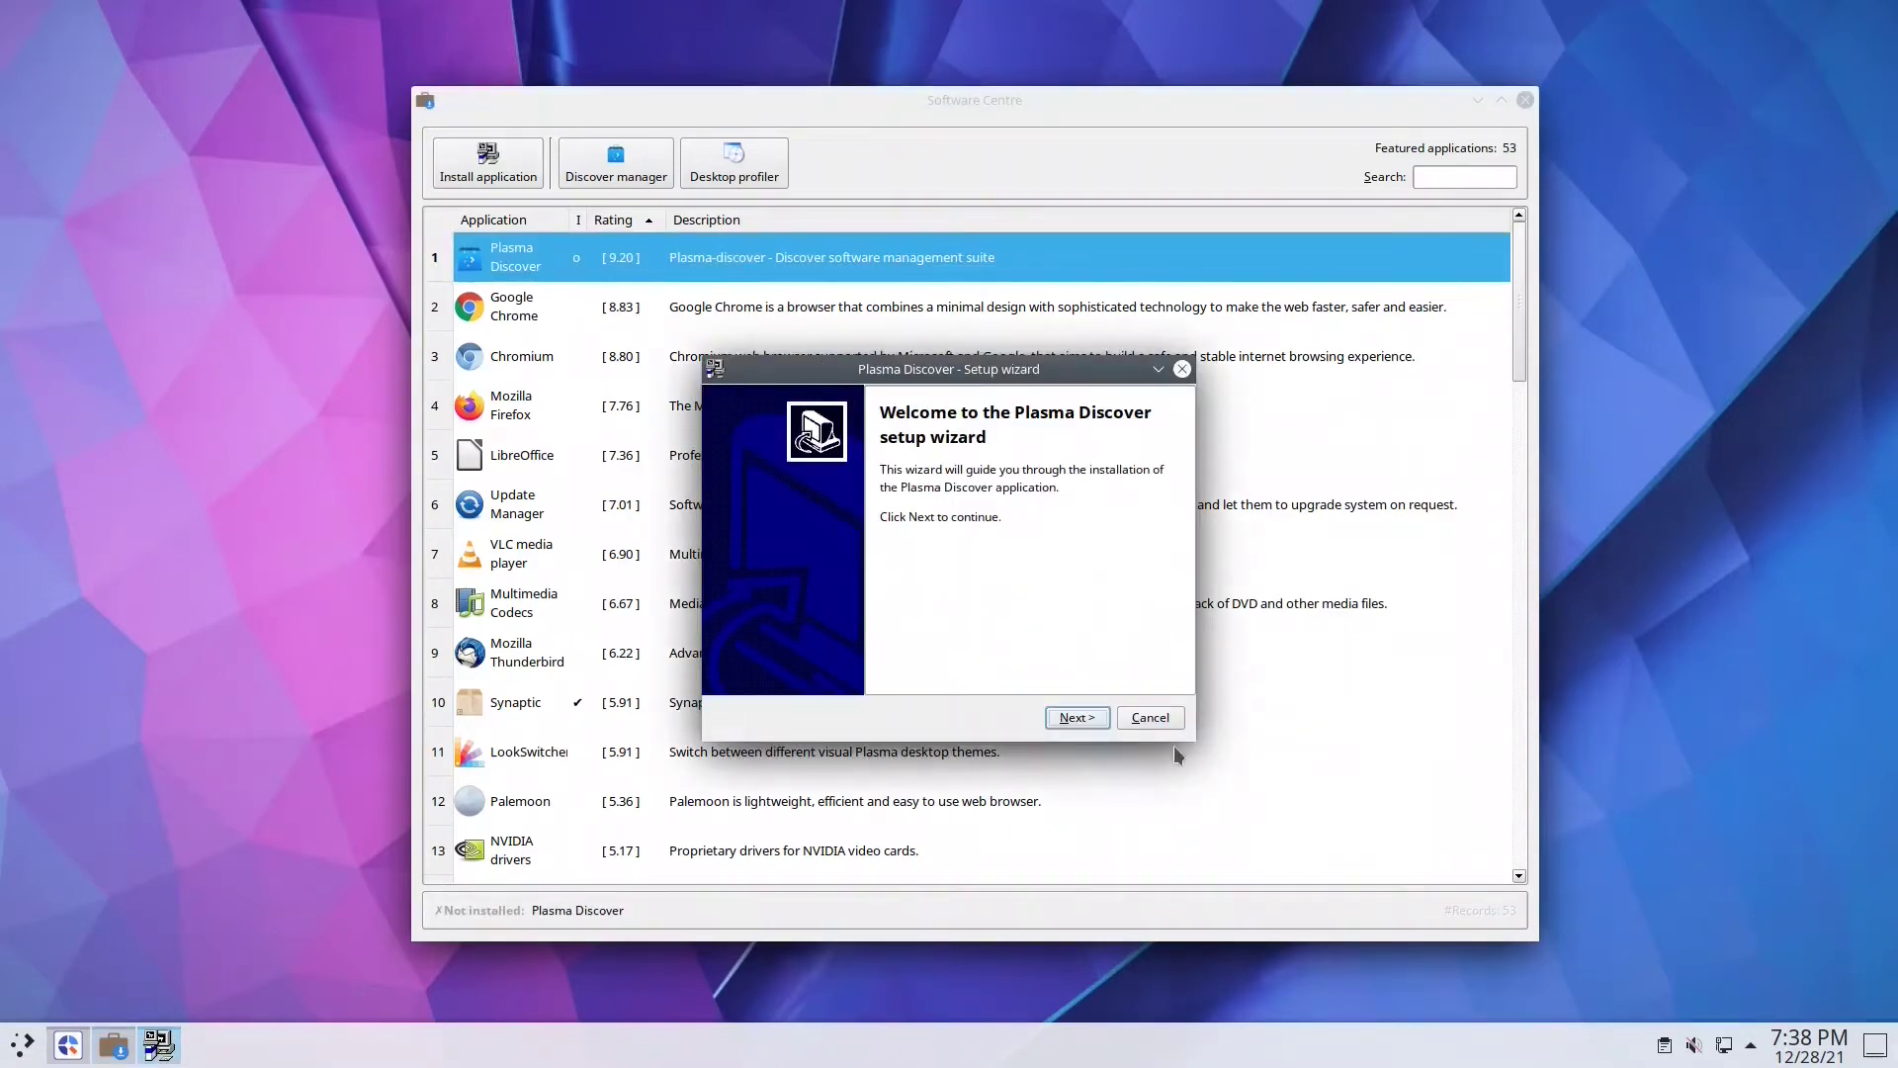
pyautogui.click(1077, 716)
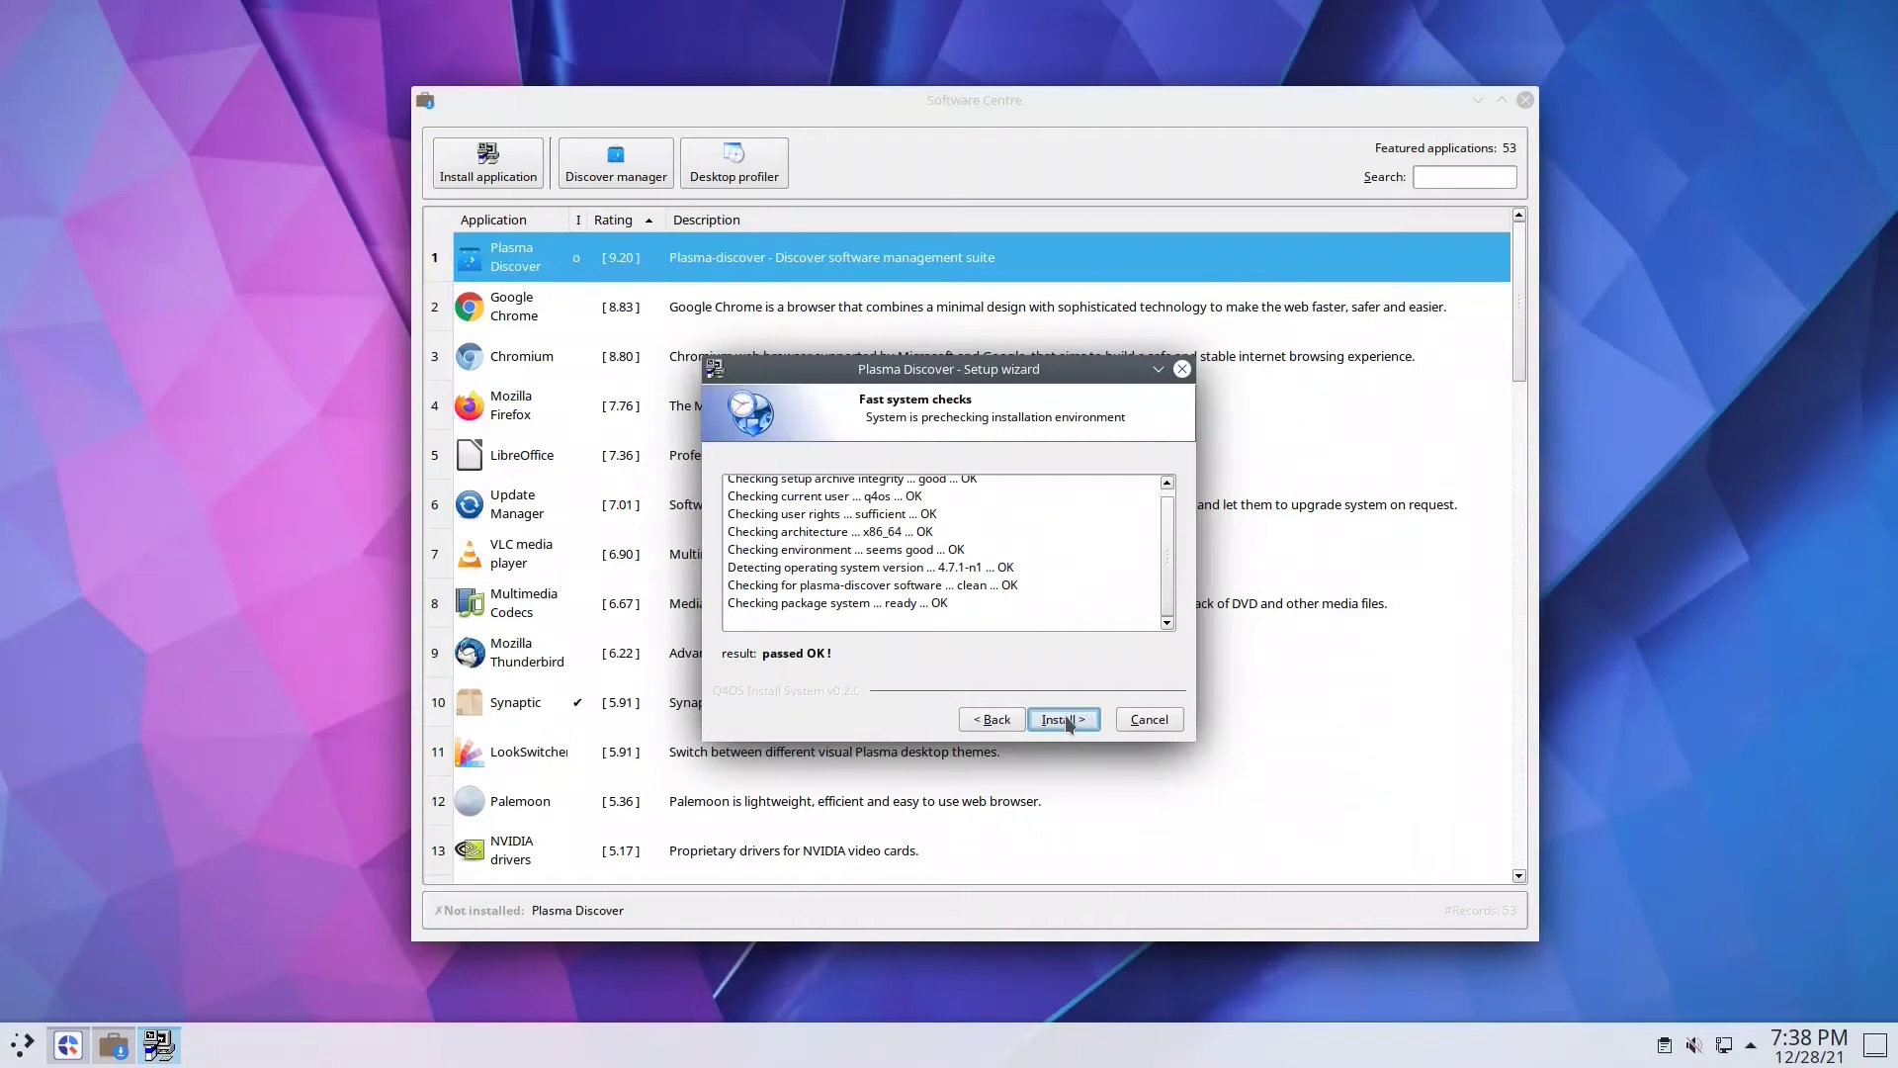
pyautogui.click(1064, 720)
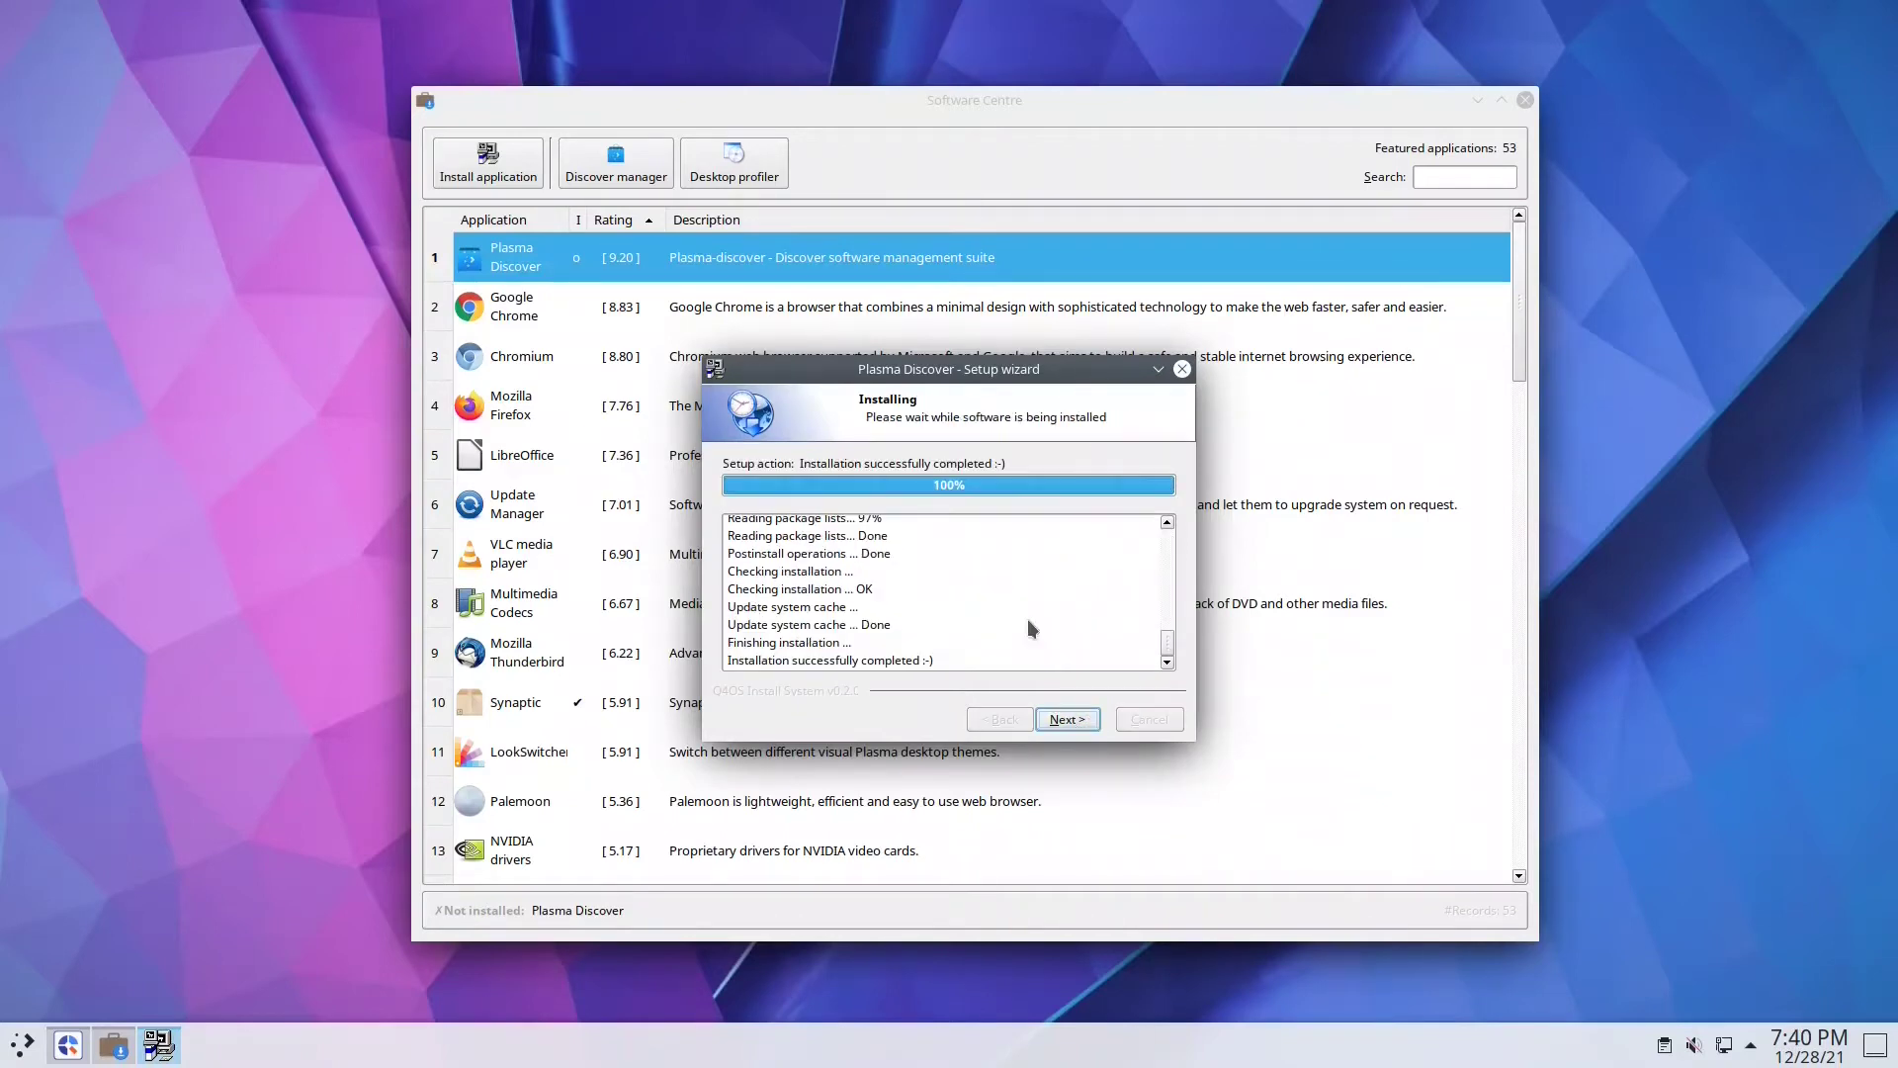
pyautogui.click(1058, 720)
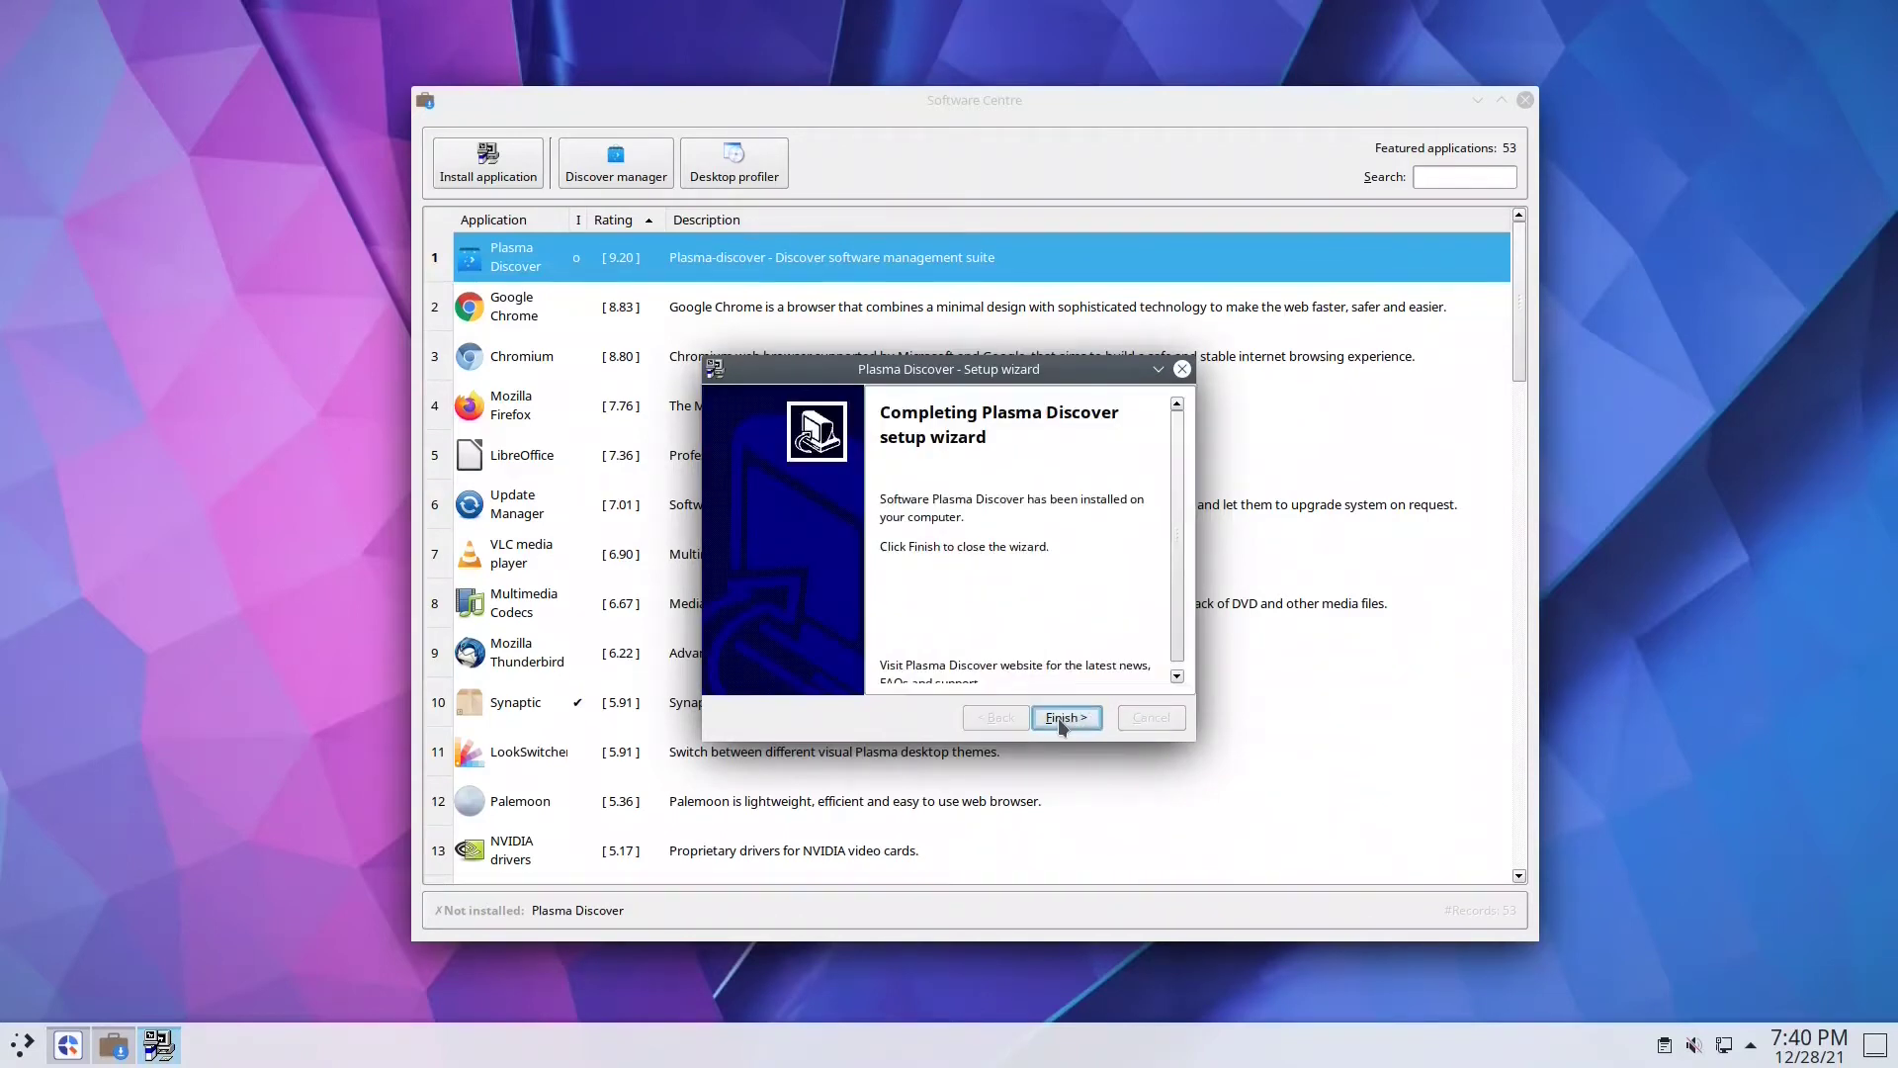
pyautogui.click(1059, 725)
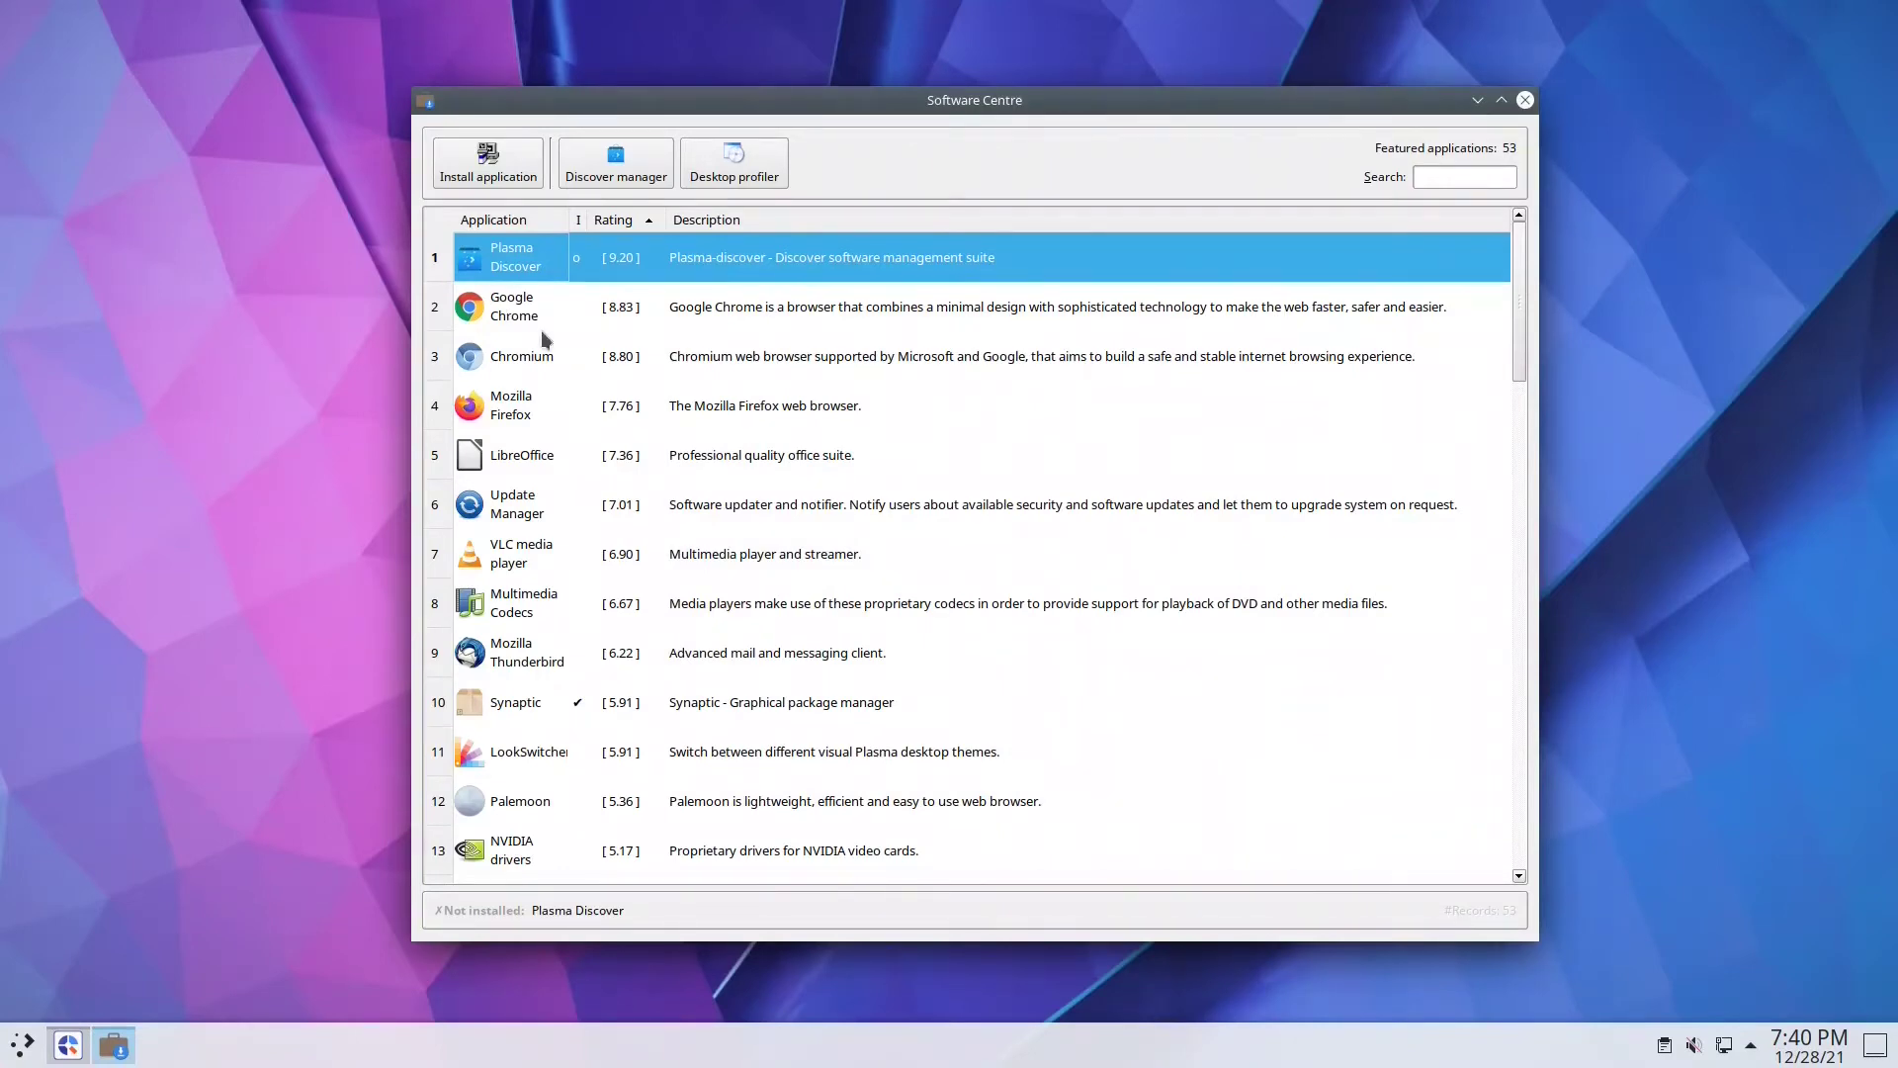
pyautogui.scroll(-5, 545, 355)
pyautogui.scroll(5, 550, 368)
# In Plasma Discover, search 'mousepad', view the Mousepad page, then go back to the results.
pyautogui.click(605, 170)
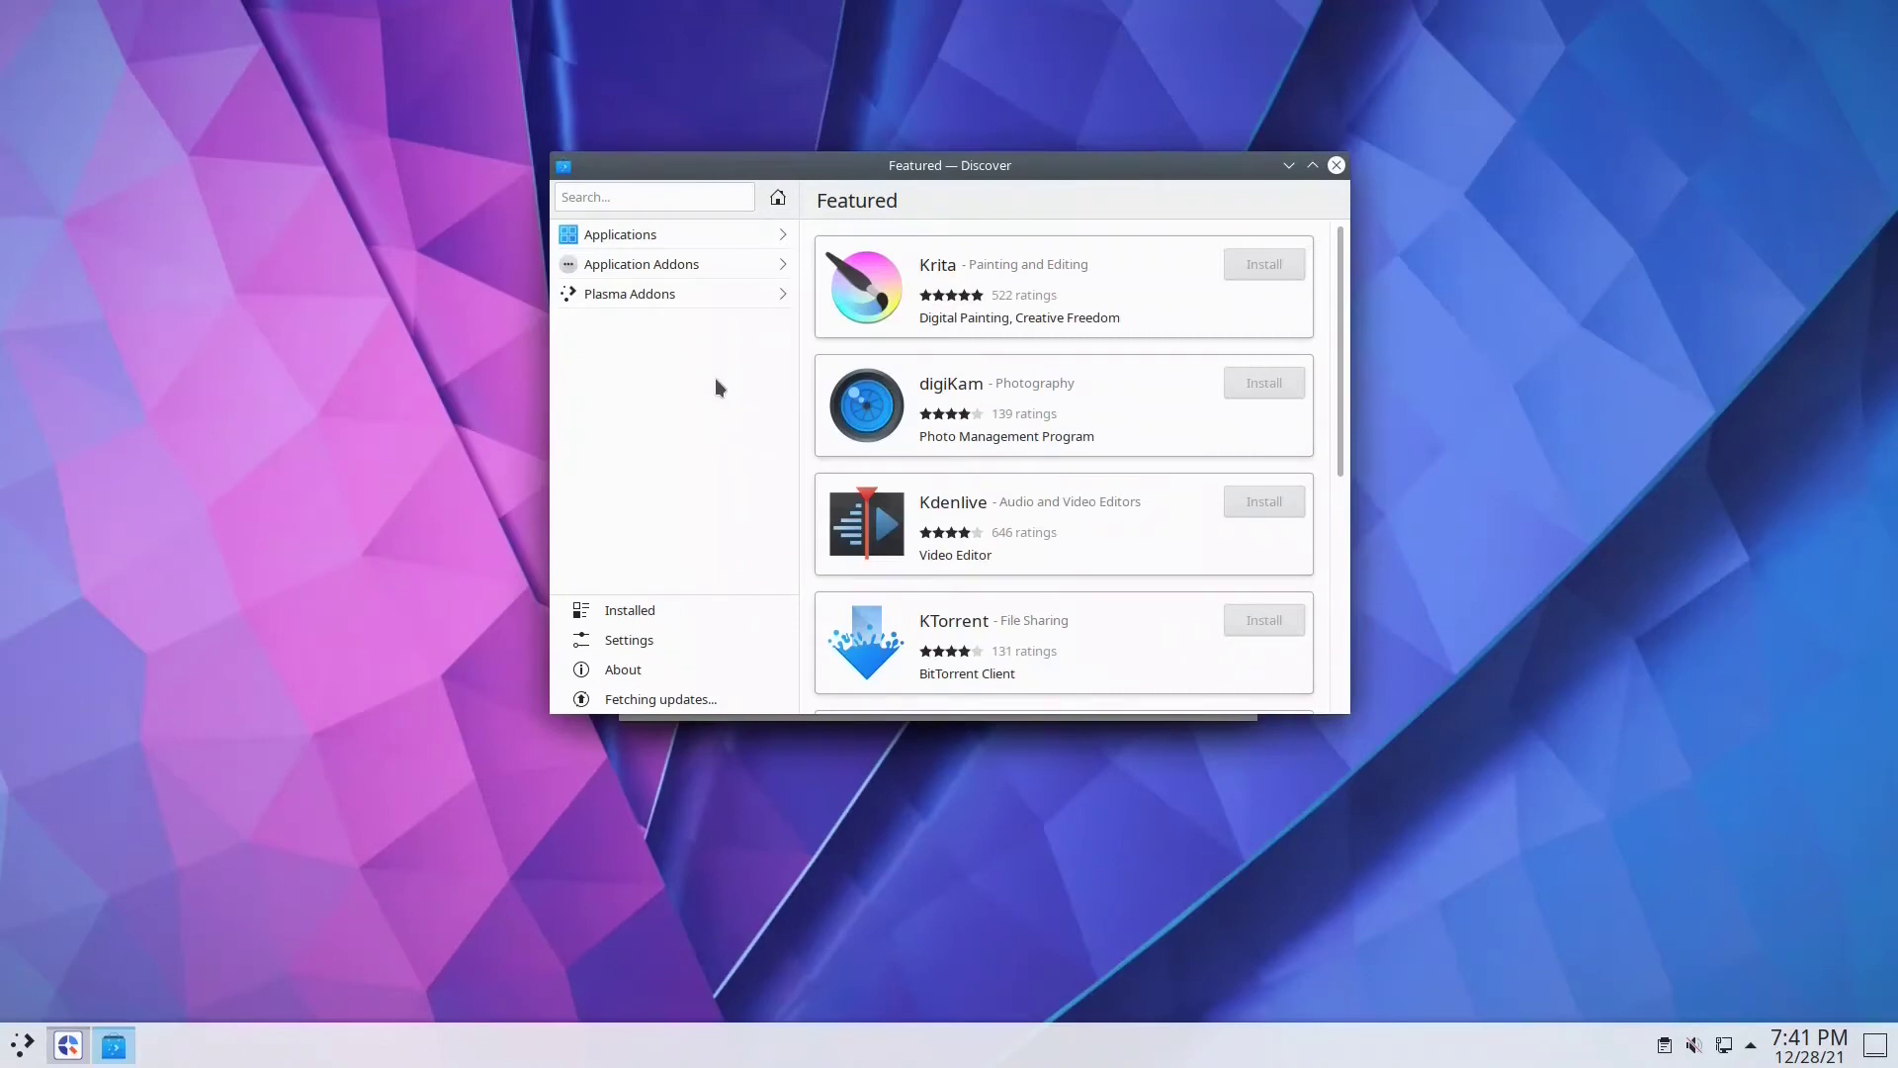
pyautogui.click(618, 197)
pyautogui.write('mous')
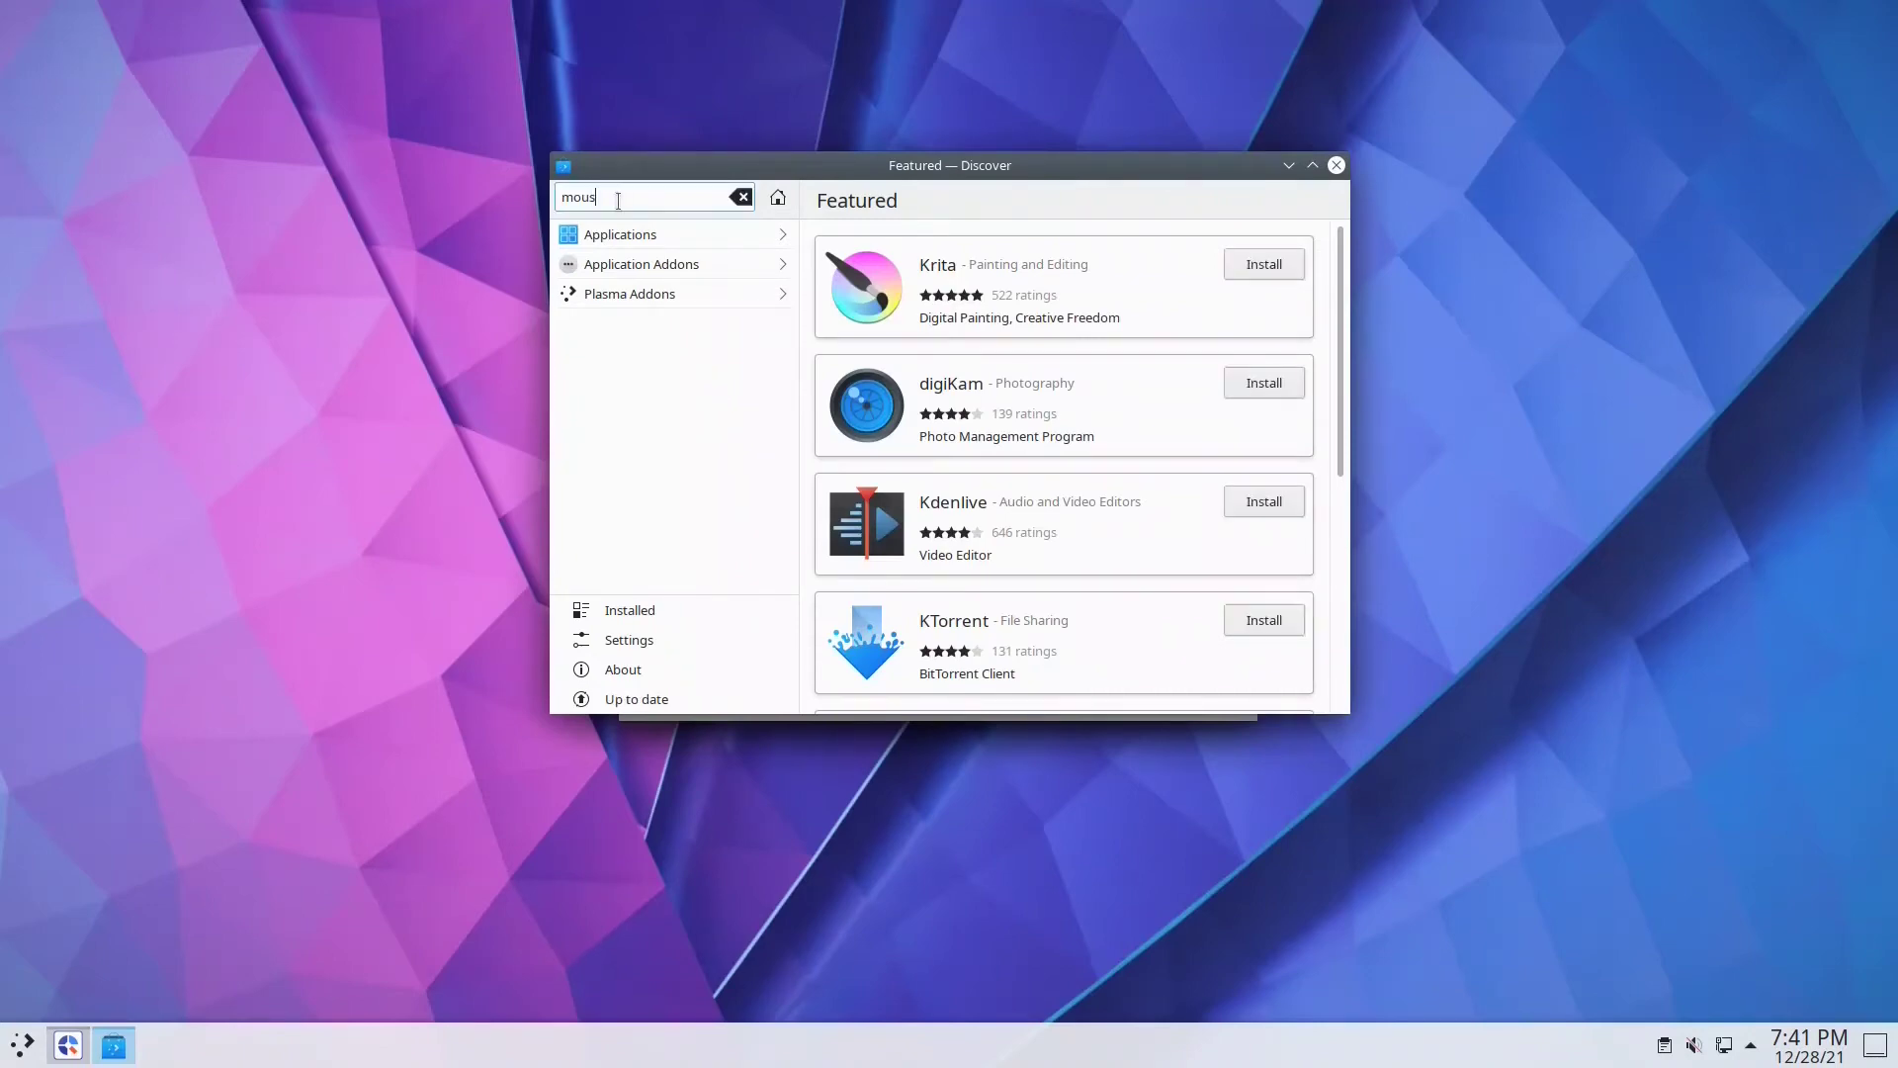
pyautogui.write('epad')
pyautogui.click(1207, 276)
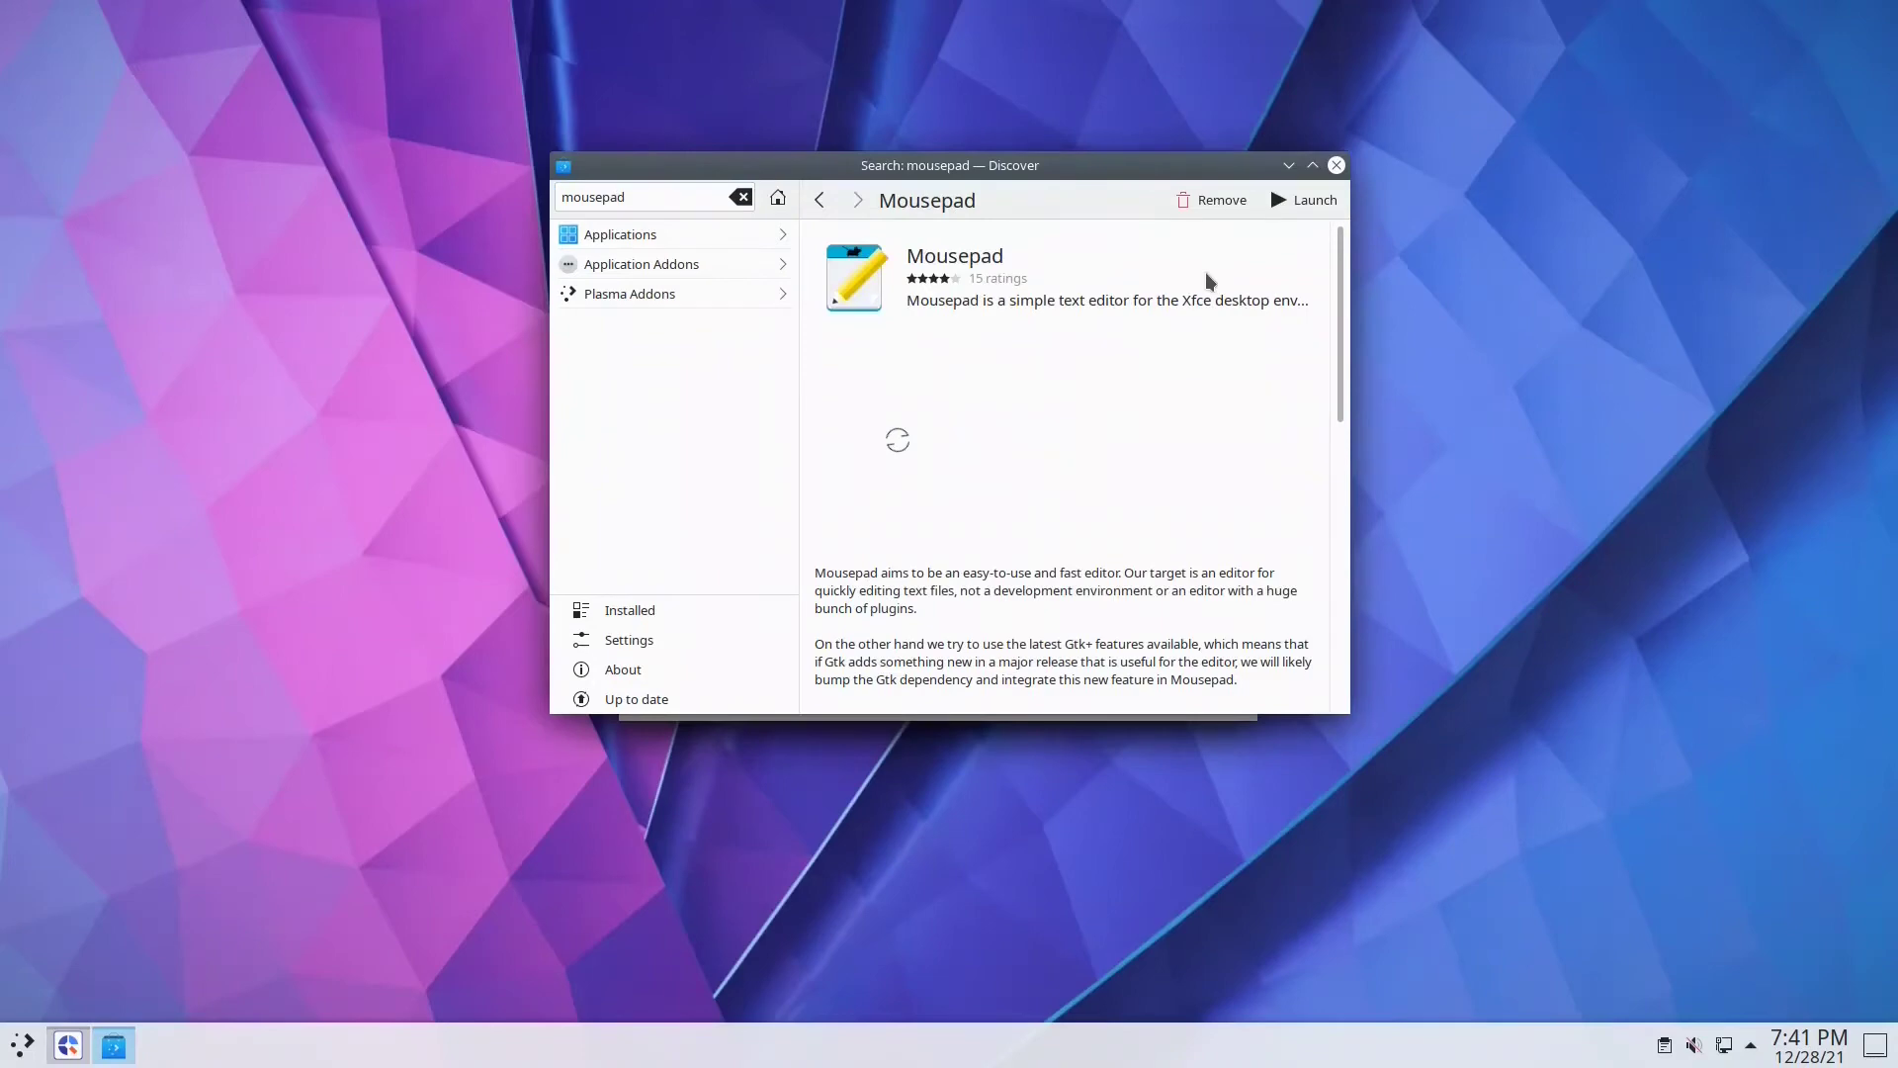
pyautogui.click(821, 202)
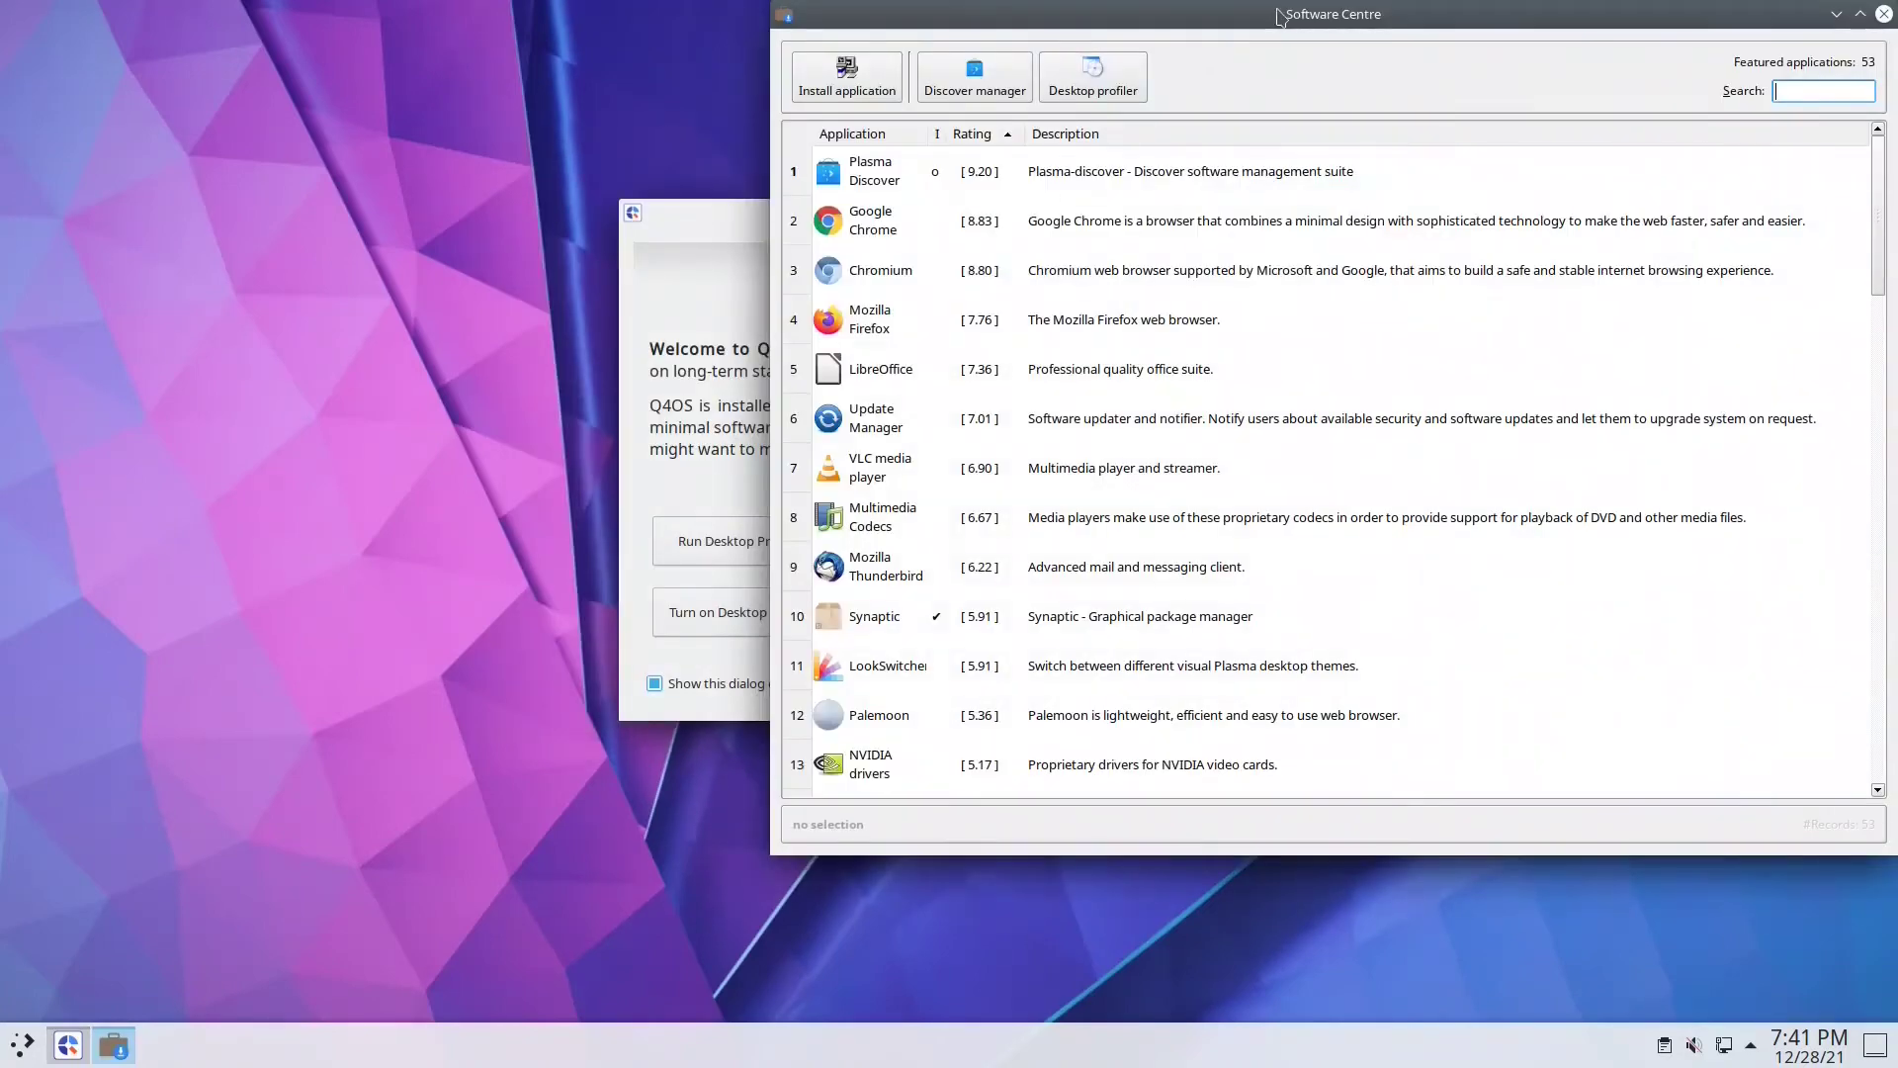
# Move the Software Centre over the Welcome screen, scroll its featured list, then close it.
pyautogui.moveTo(1277, 17); pyautogui.dragTo(1042, 69)
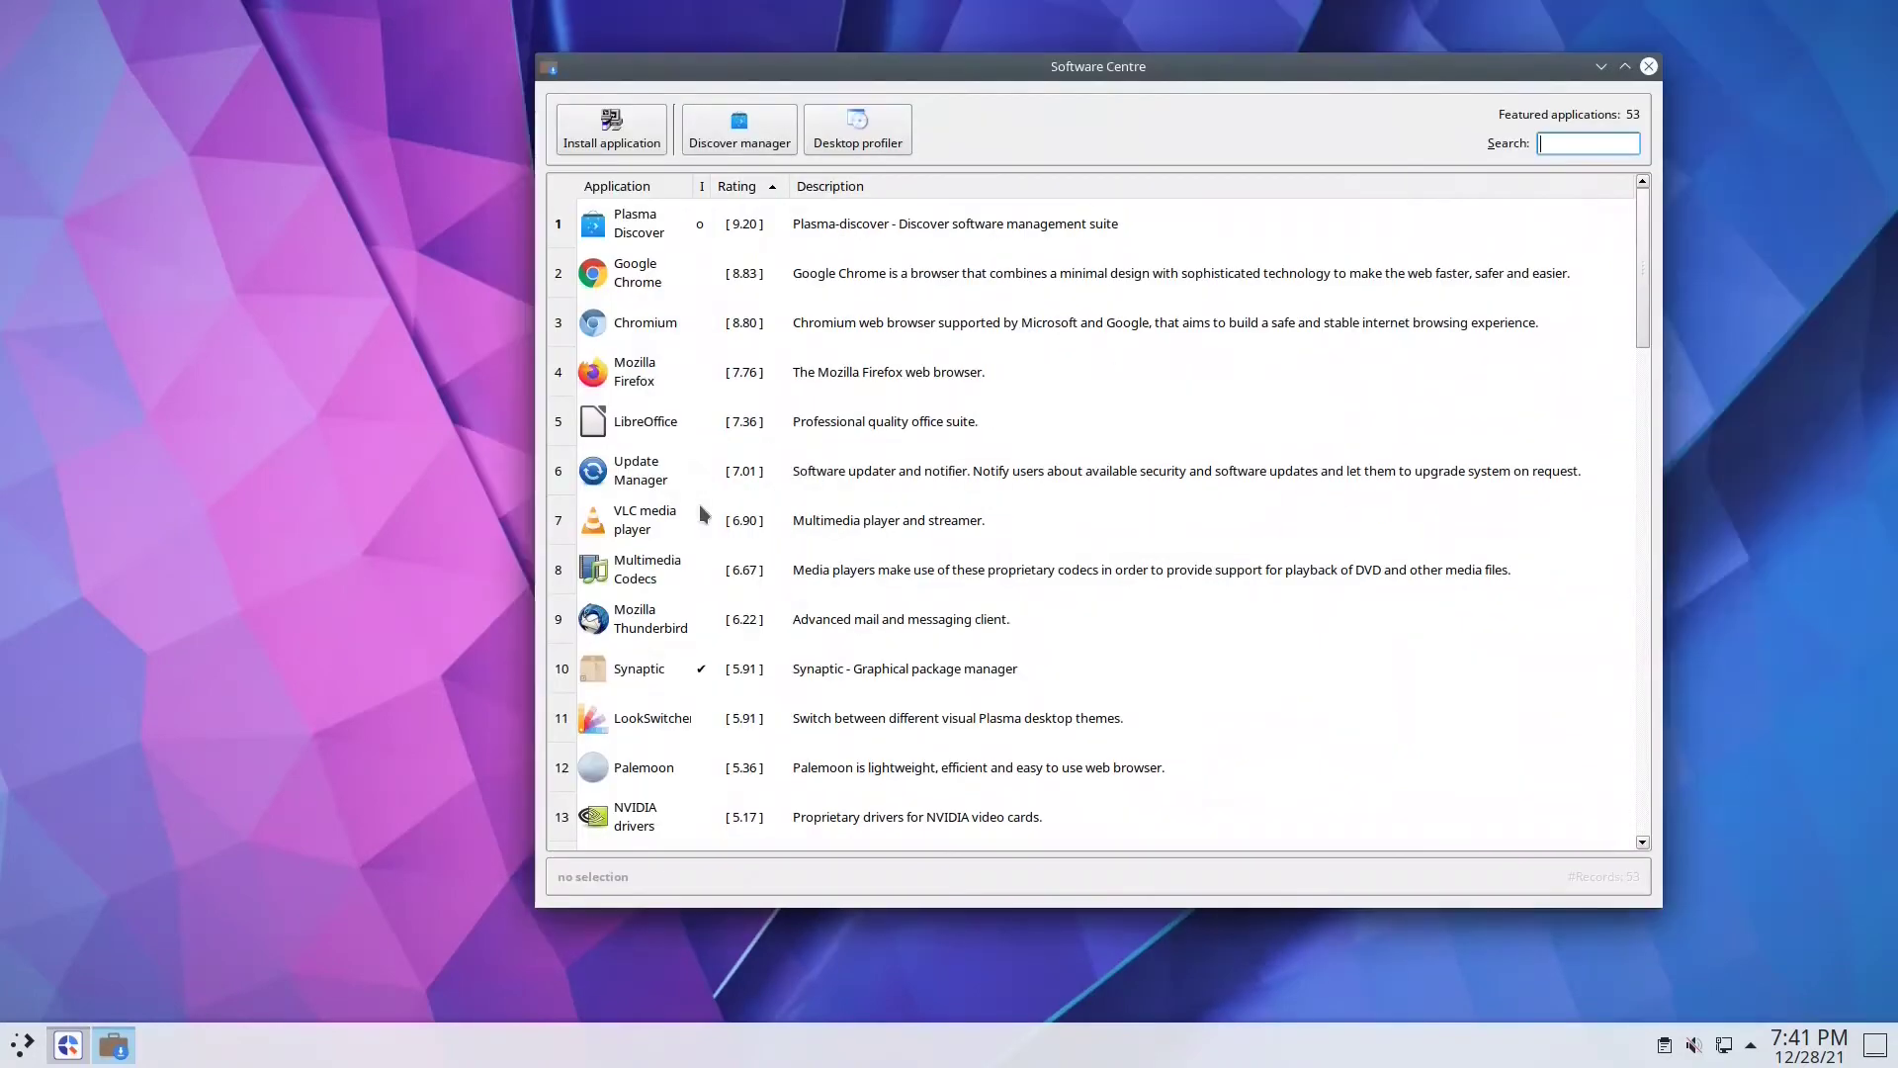
pyautogui.scroll(-2, 658, 609)
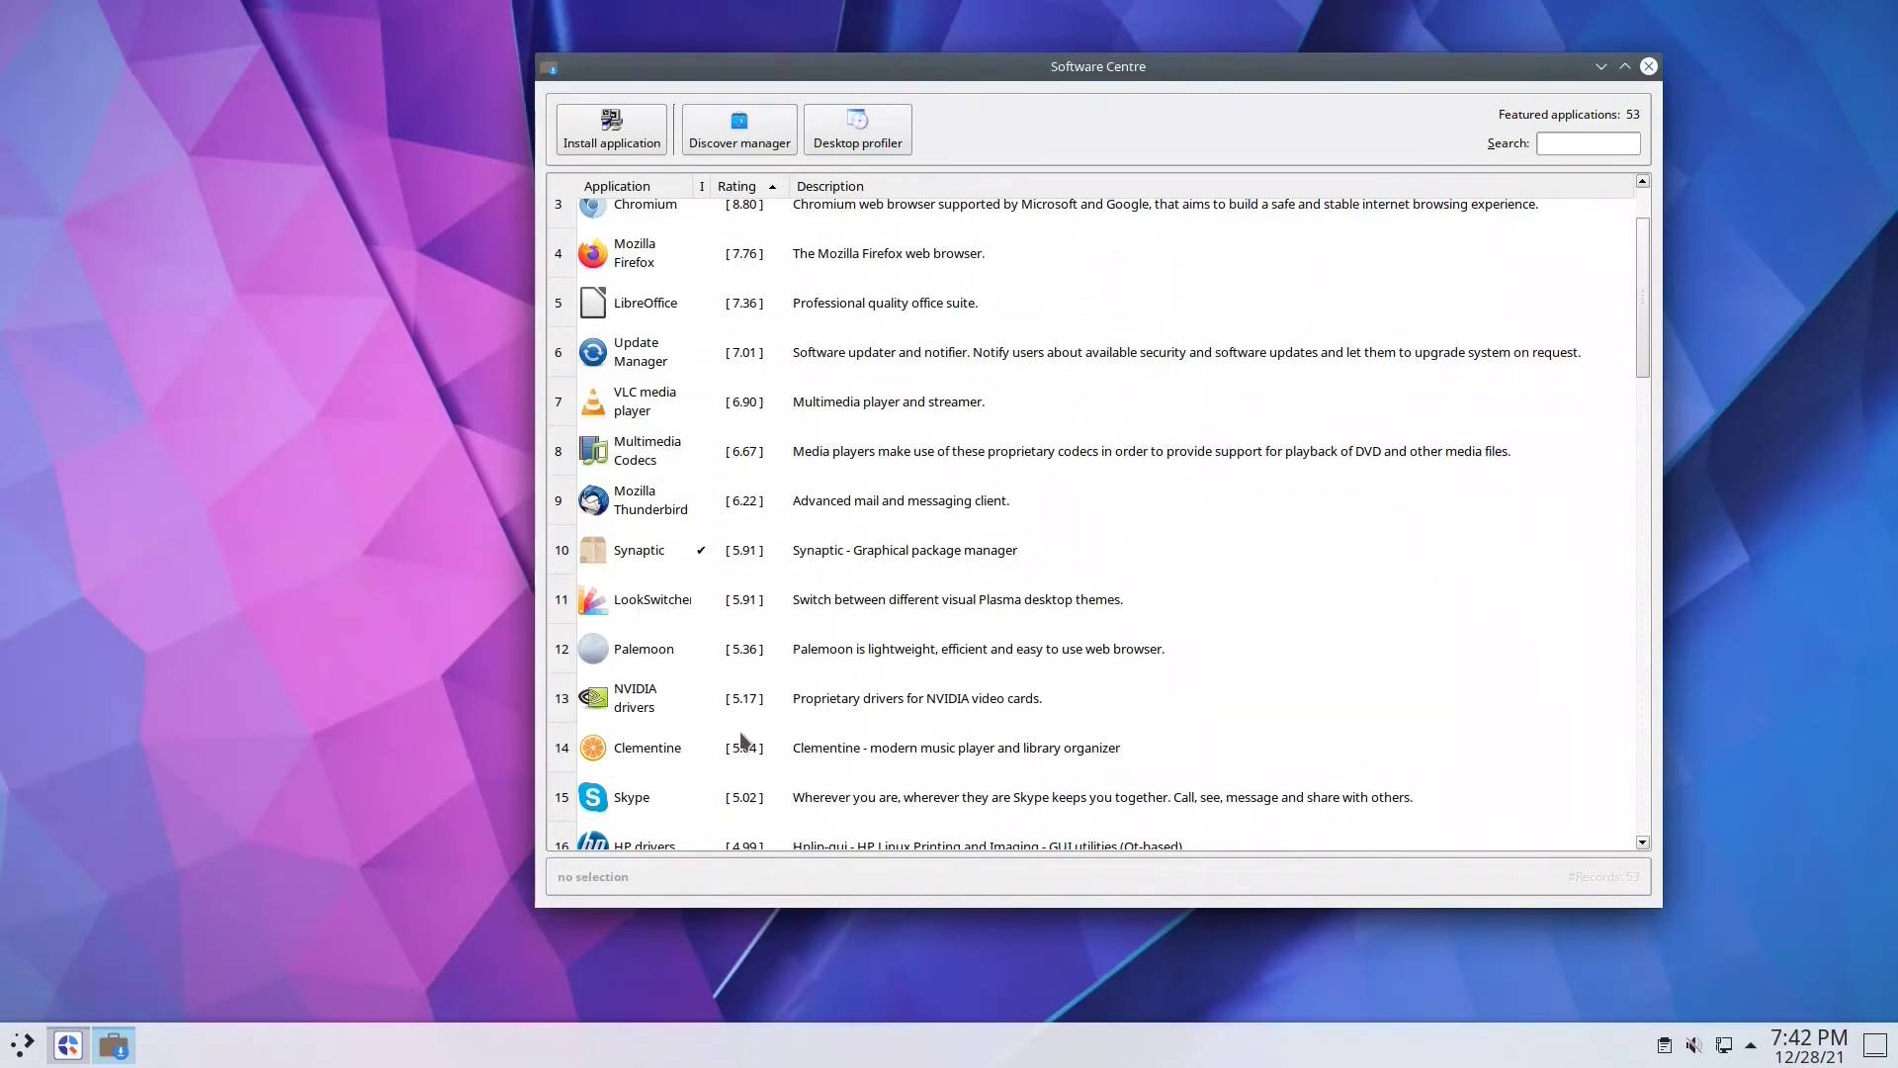
pyautogui.scroll(2, 741, 739)
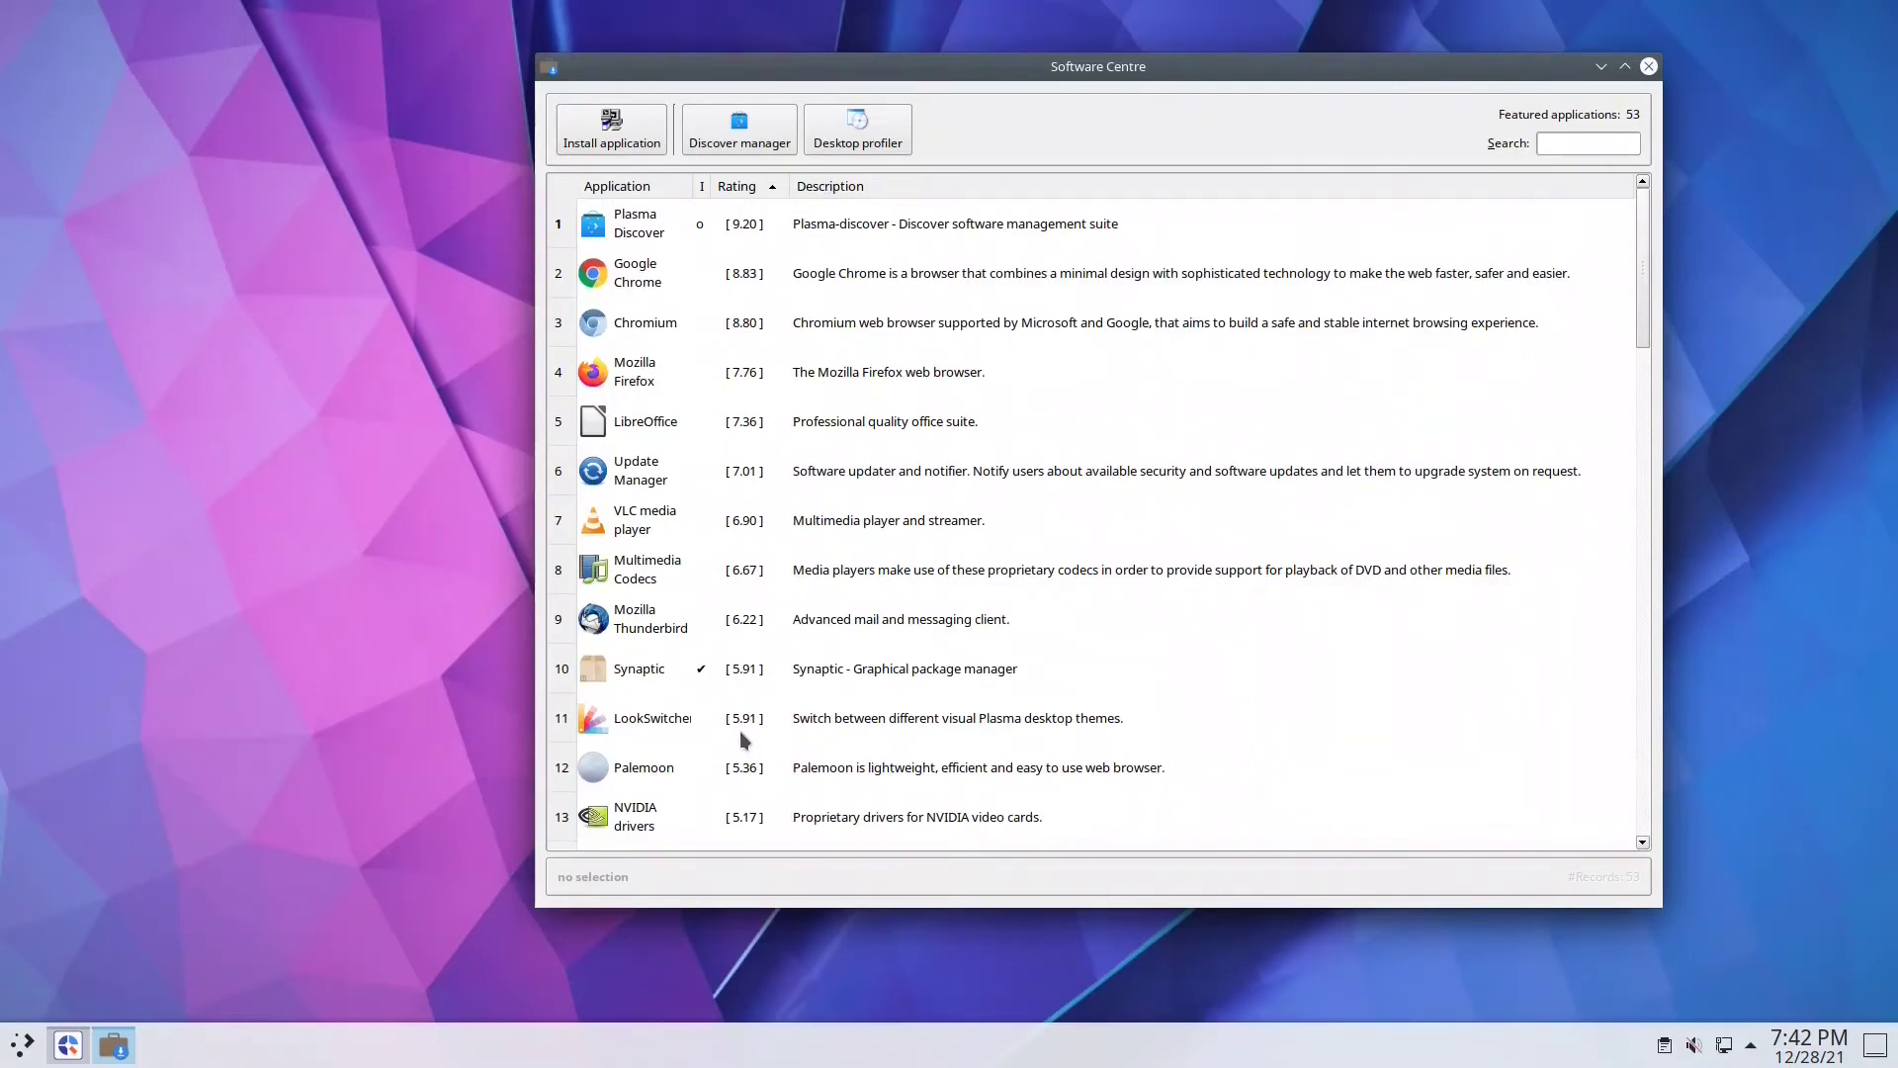
pyautogui.click(1648, 67)
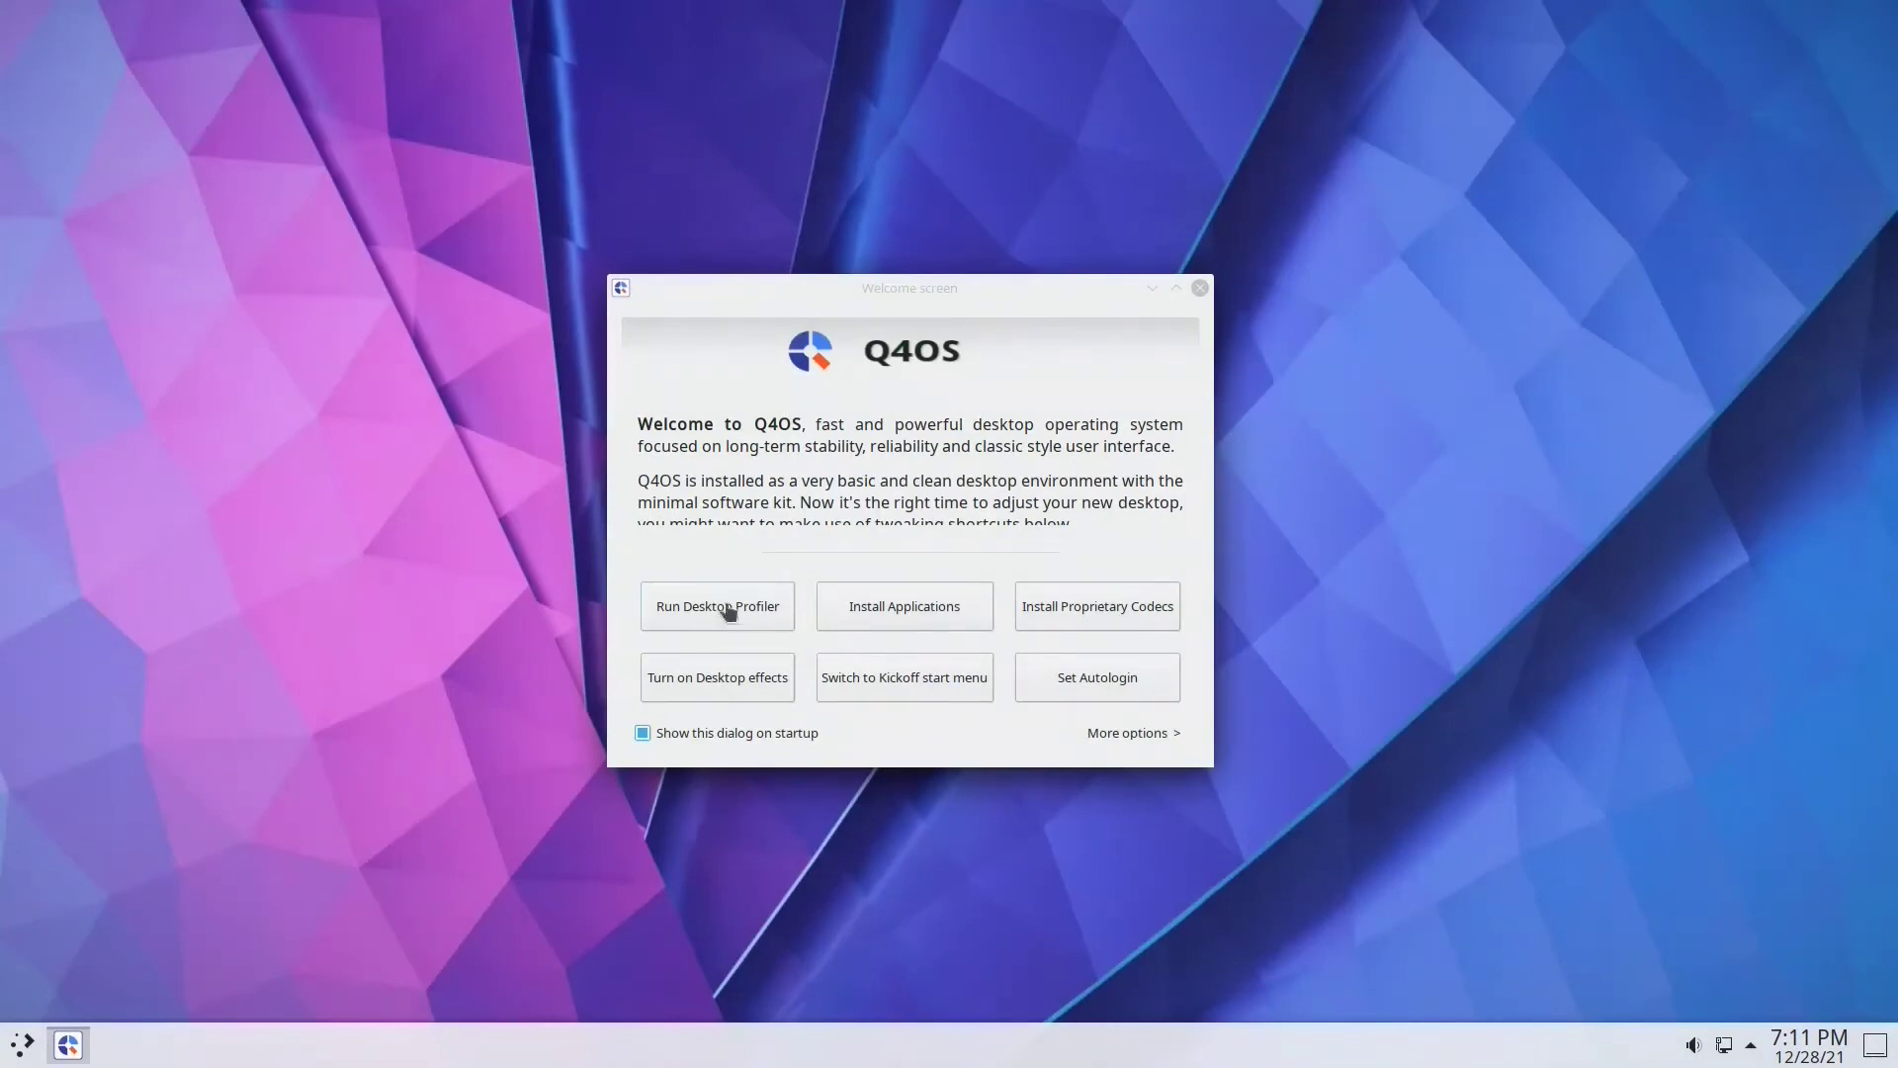
# In the Desktop Profiler, add Trinity as an additional desktop alongside KDE Plasma.
pyautogui.click(727, 610)
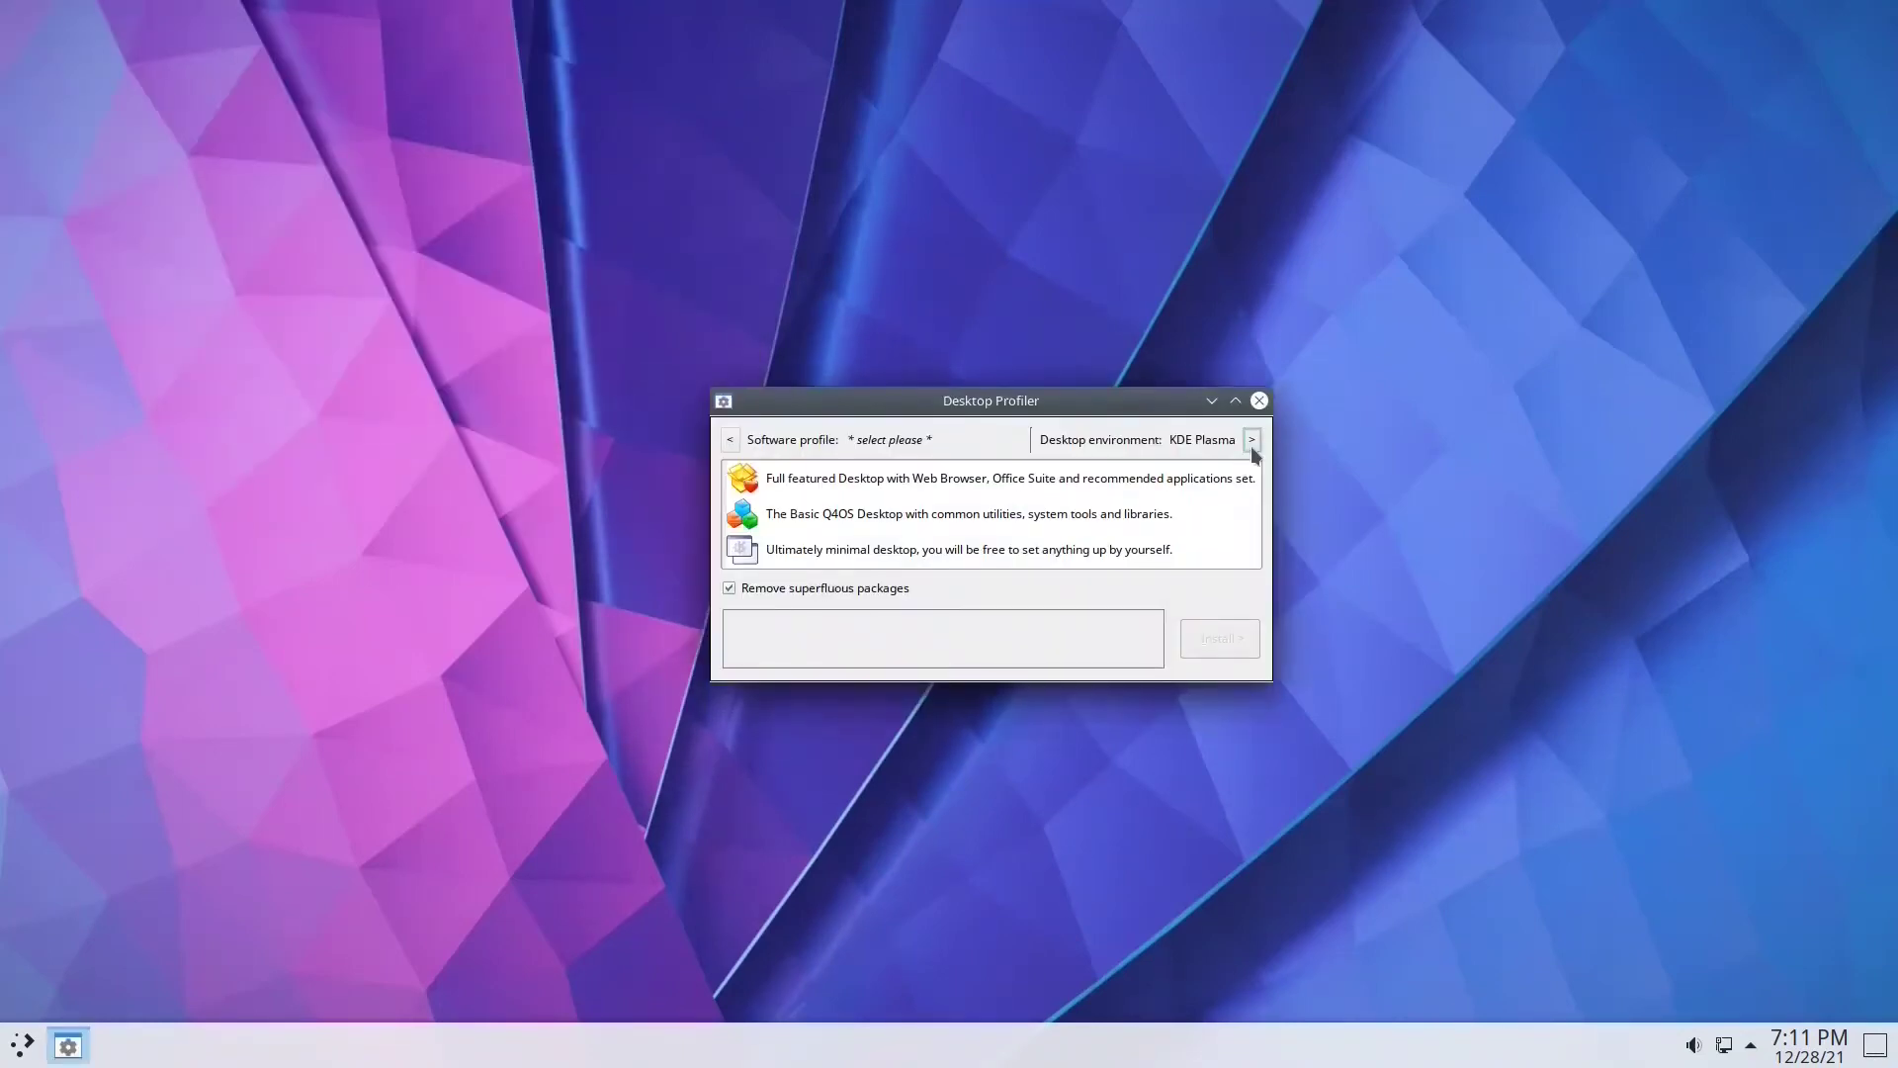
pyautogui.click(1252, 439)
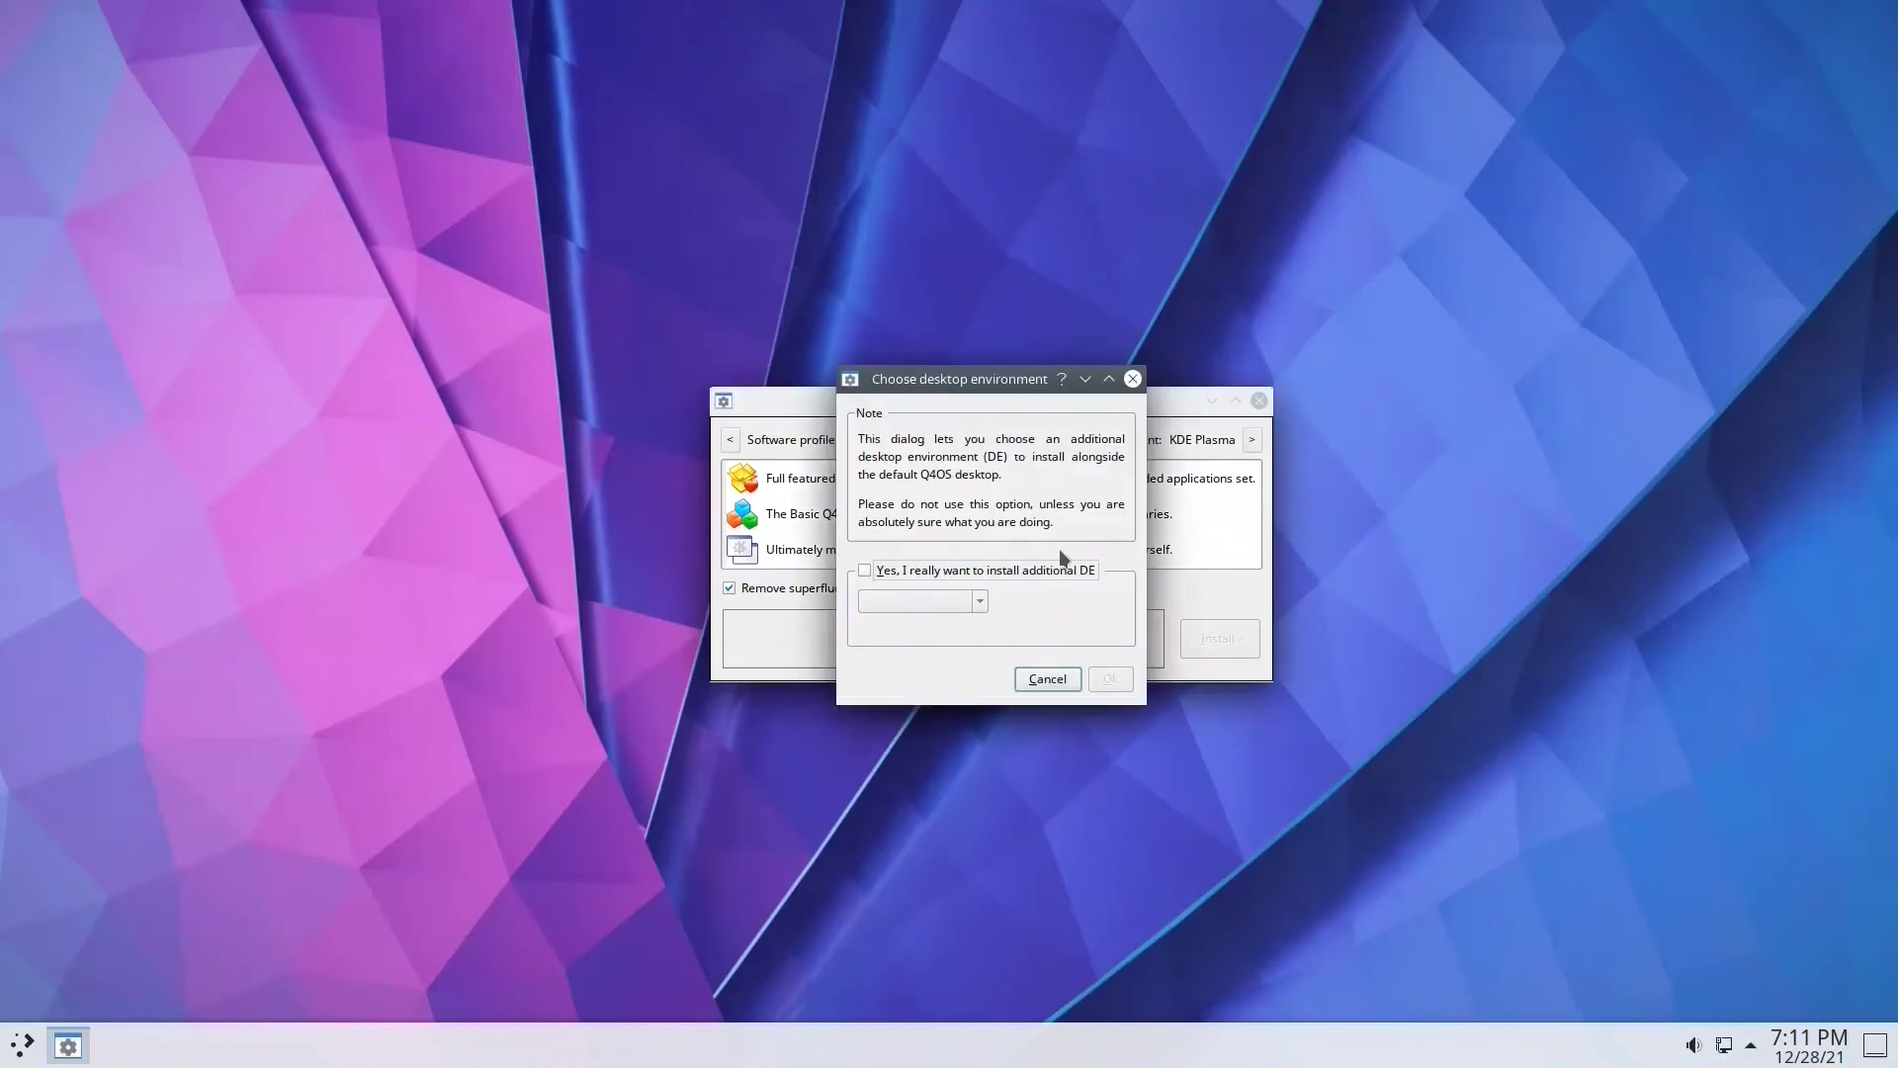
pyautogui.click(864, 570)
pyautogui.click(980, 601)
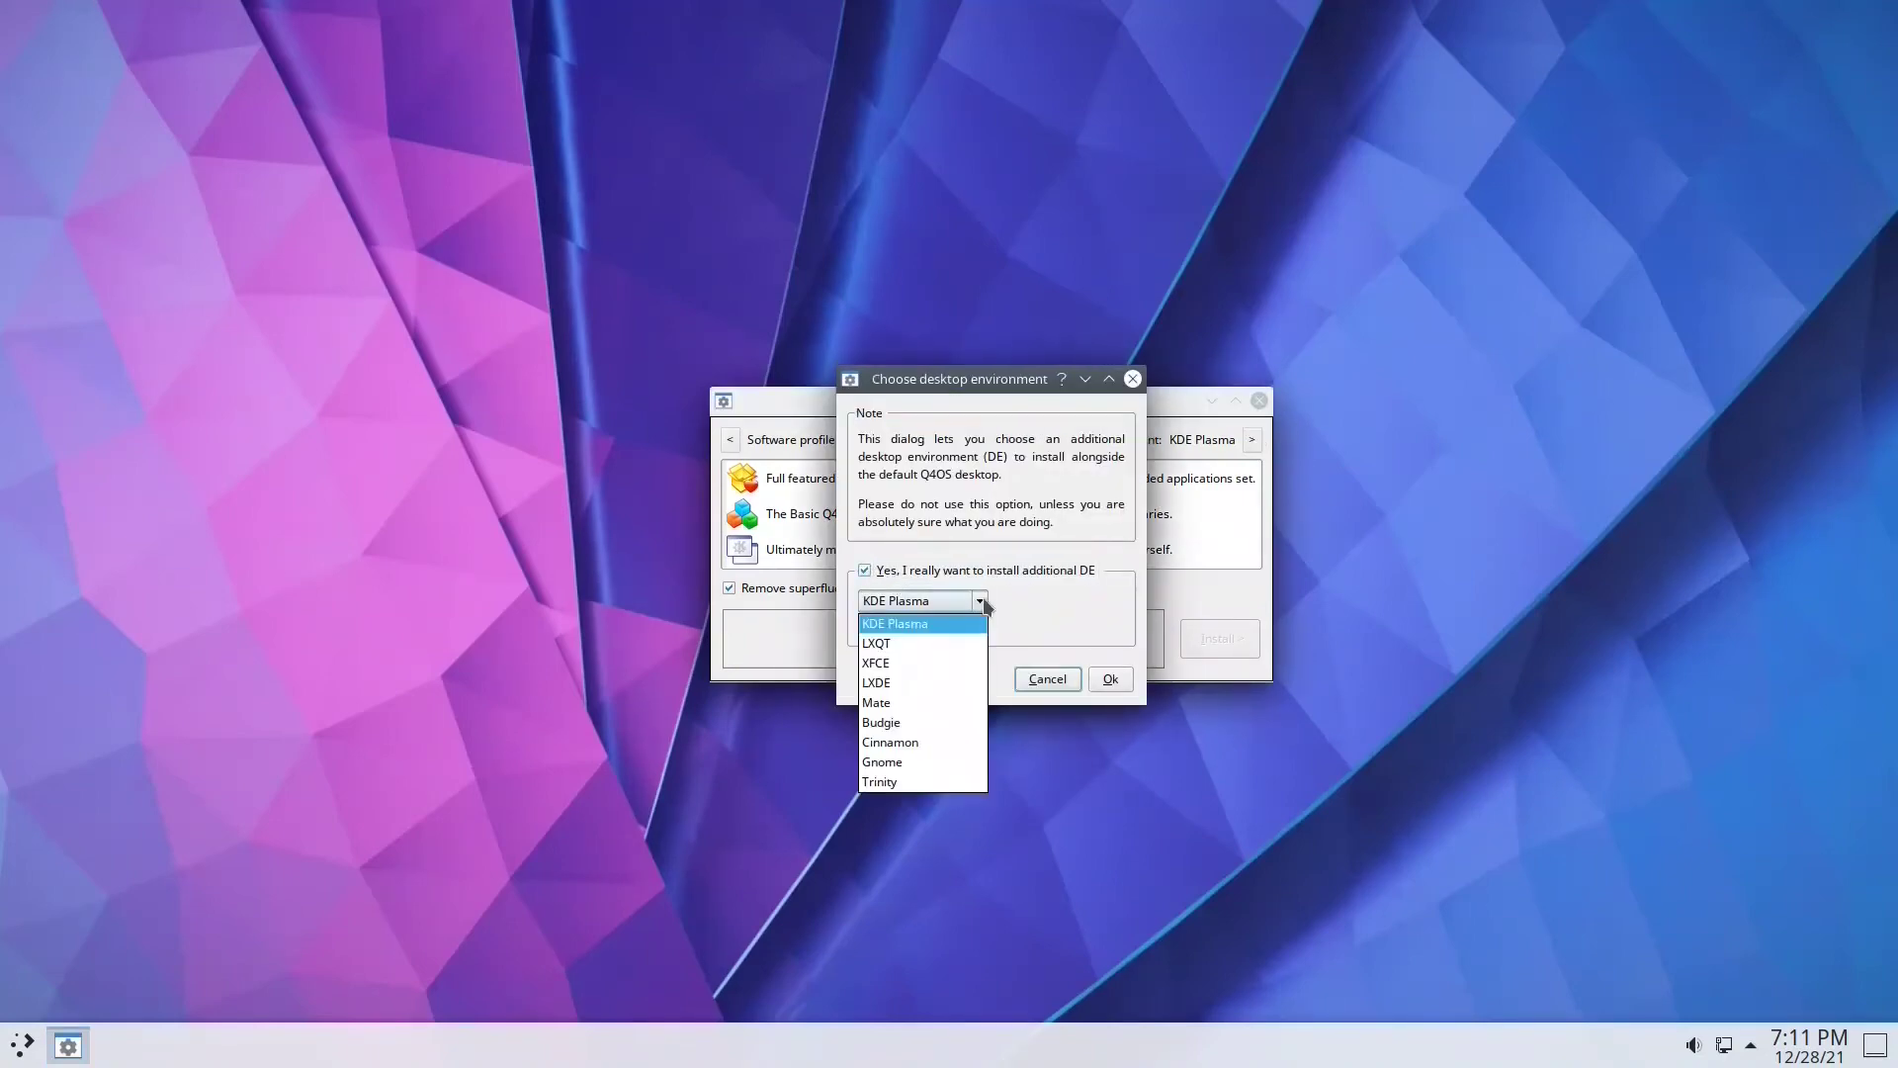
pyautogui.click(967, 771)
pyautogui.click(1110, 678)
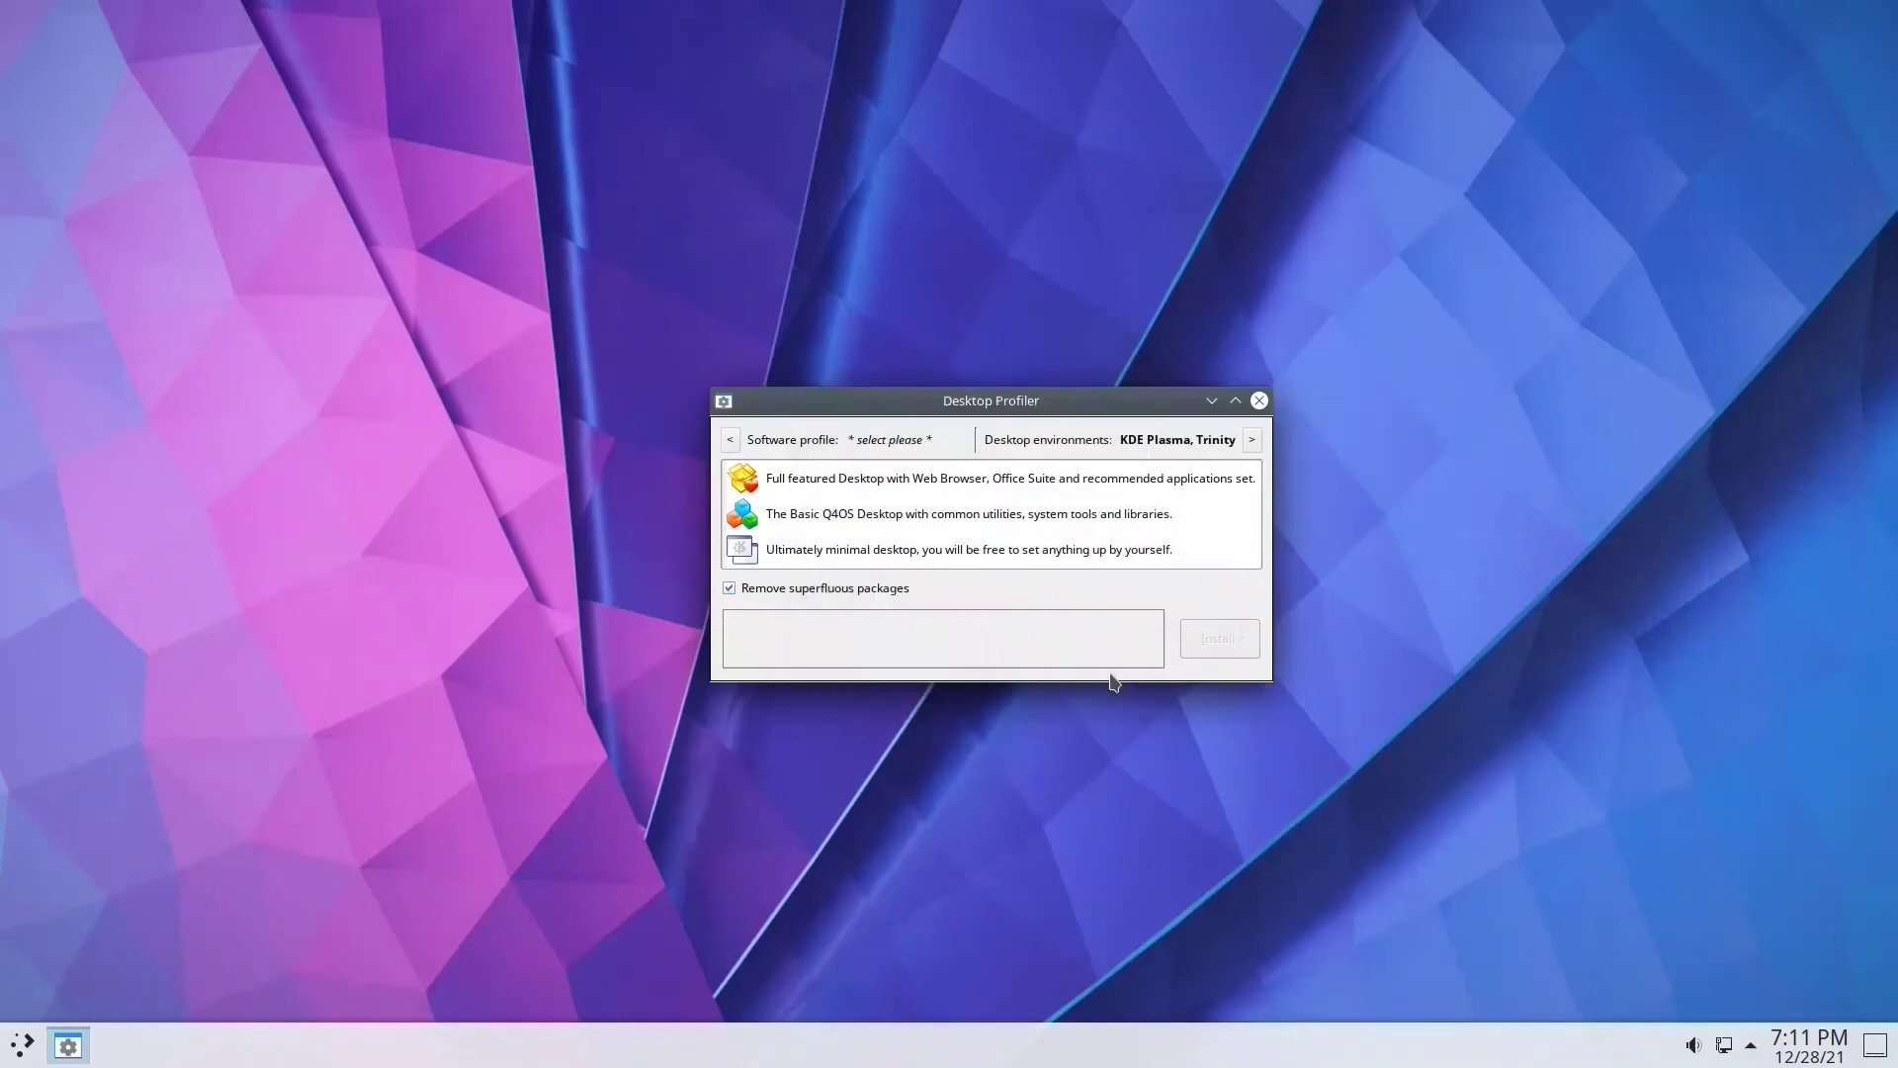
# Install the ultimately minimal profile, replacing the previous q4os-pure profile, and finish.
pyautogui.click(868, 554)
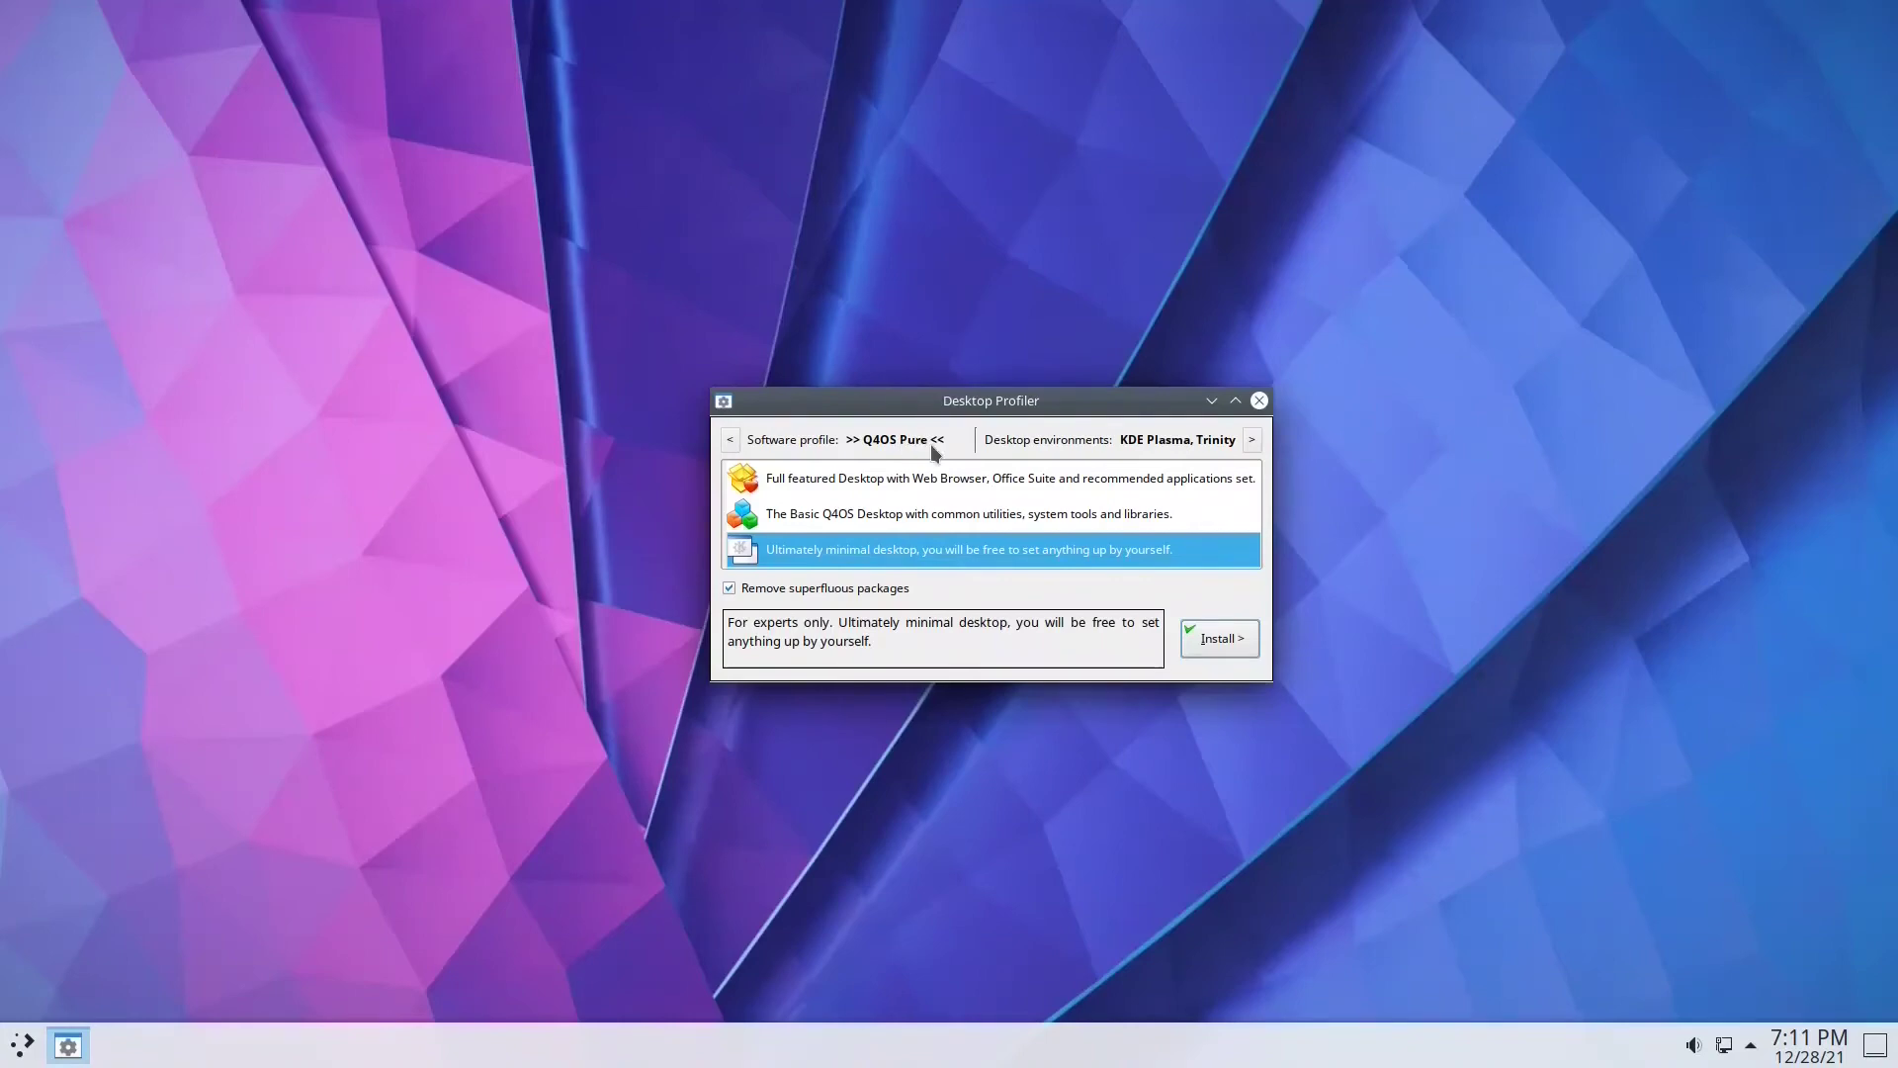
pyautogui.click(1218, 641)
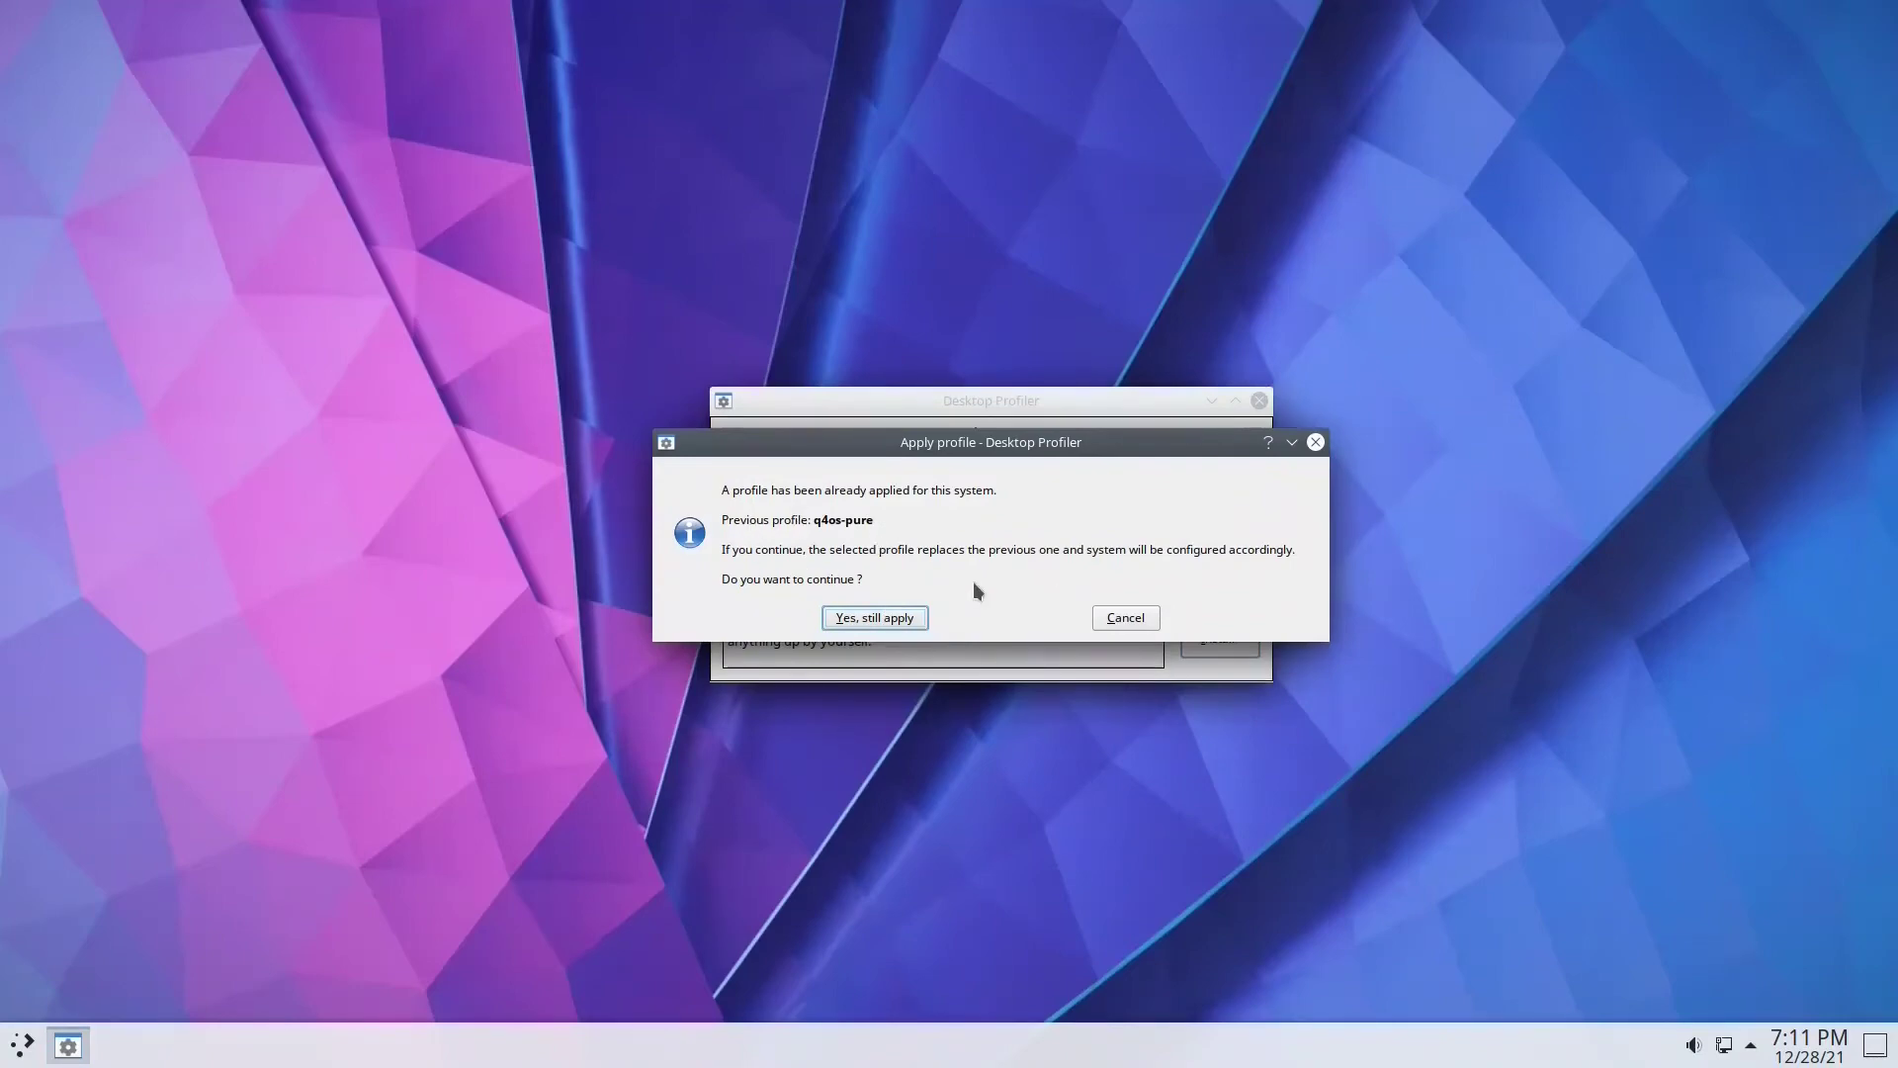
pyautogui.click(860, 619)
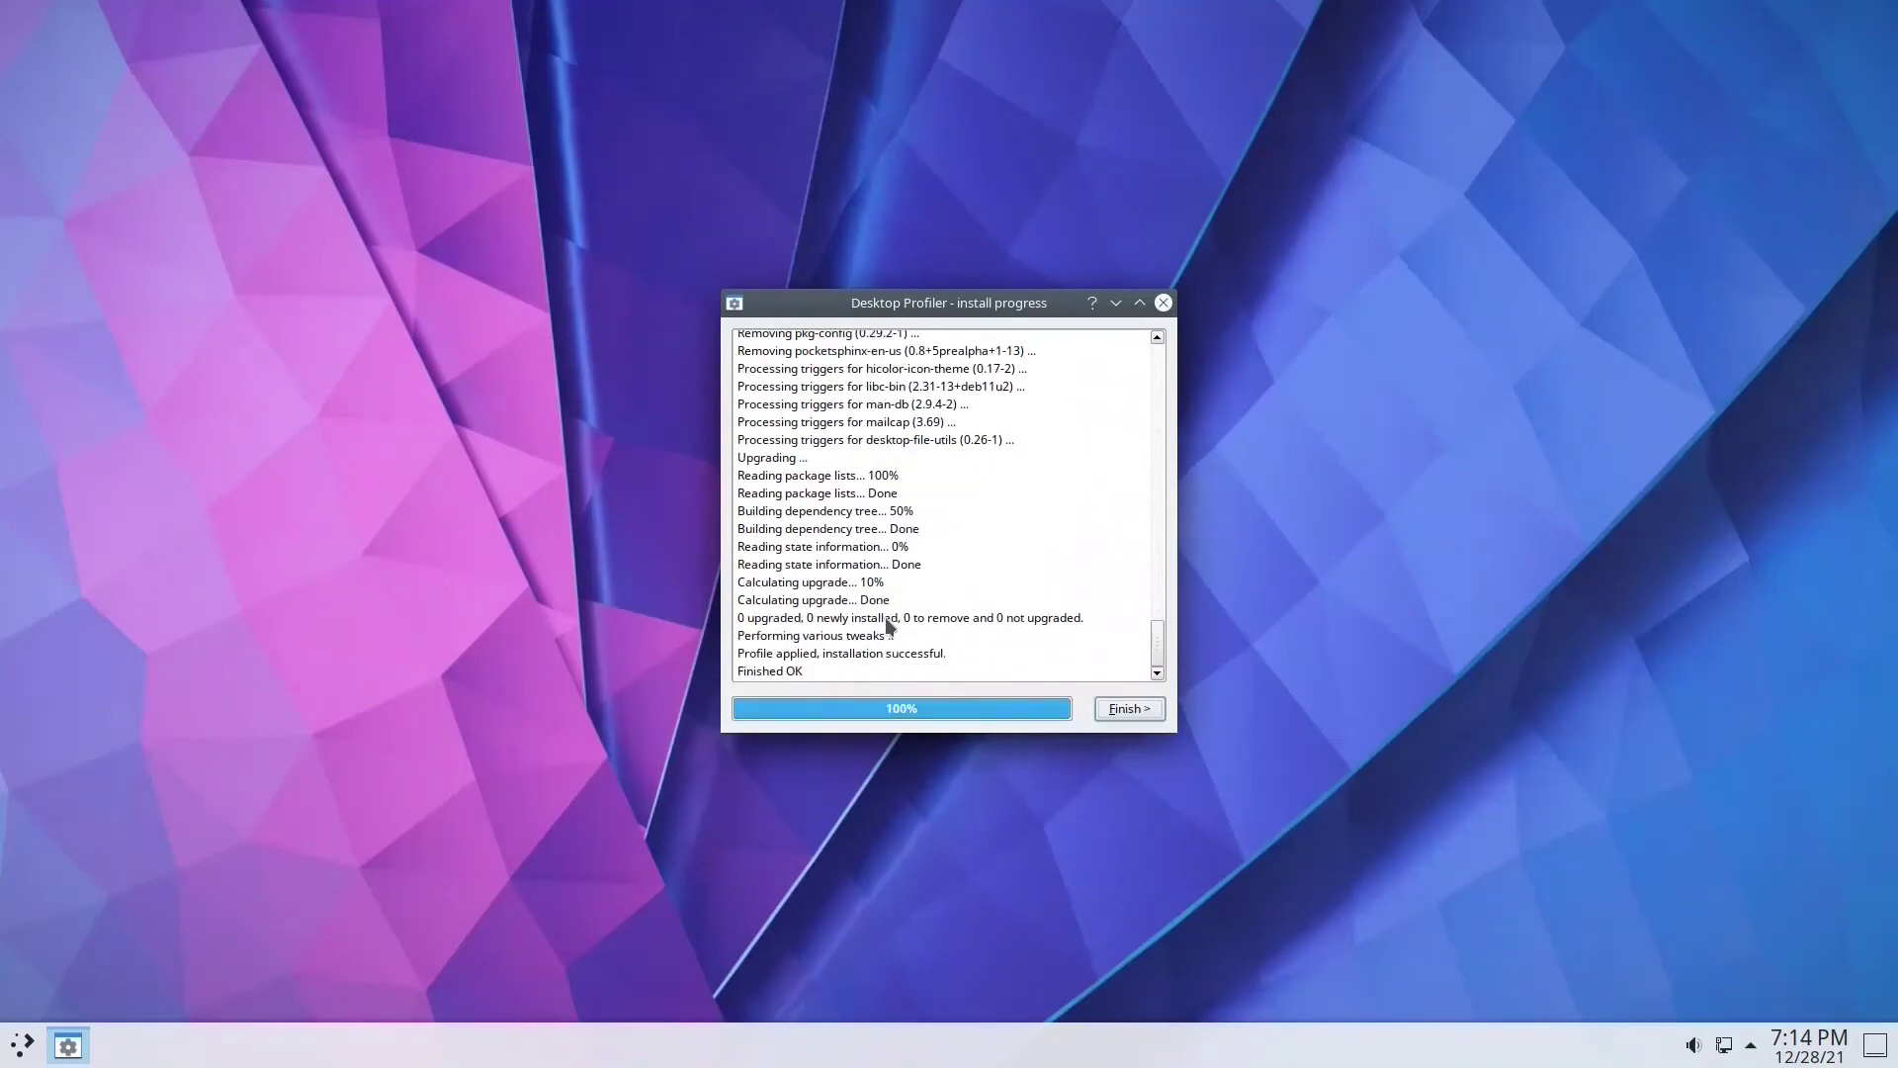
pyautogui.click(1139, 713)
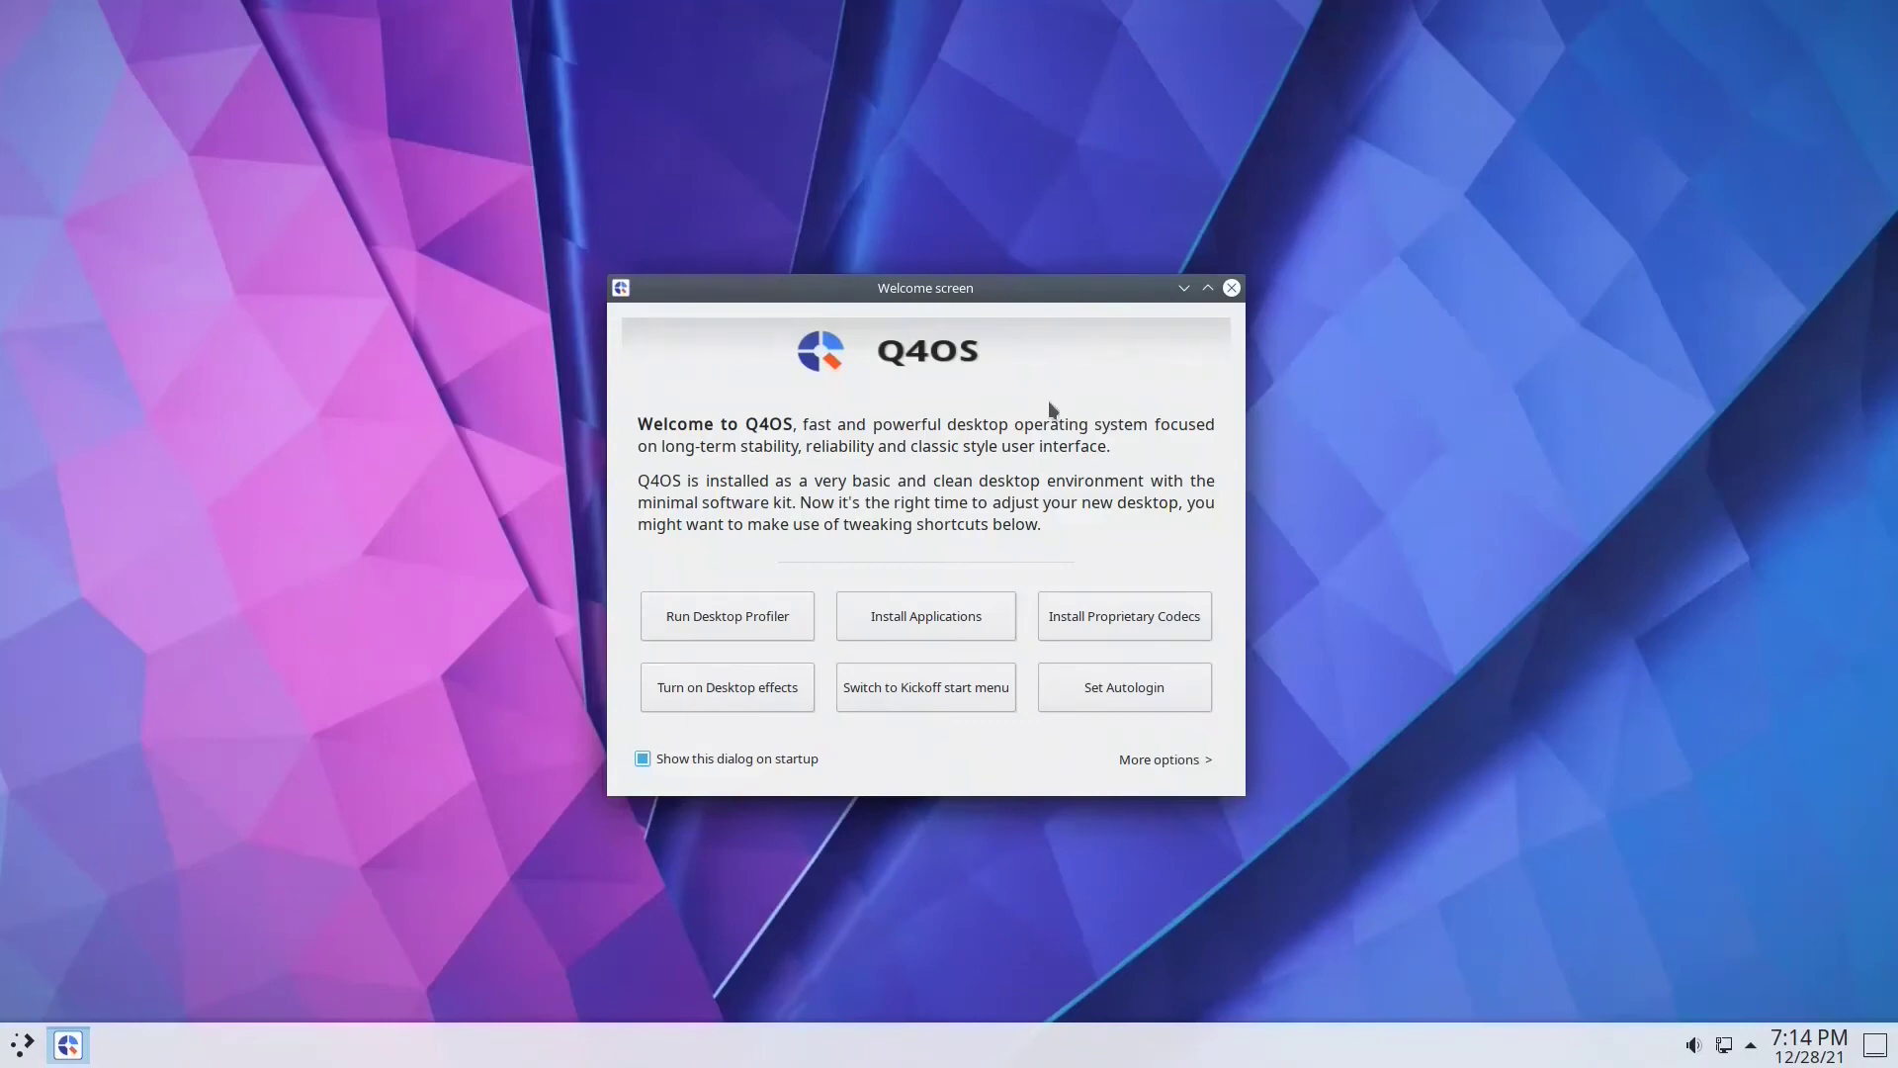
# Close the Welcome screen and log out of the Plasma session.
pyautogui.click(1231, 288)
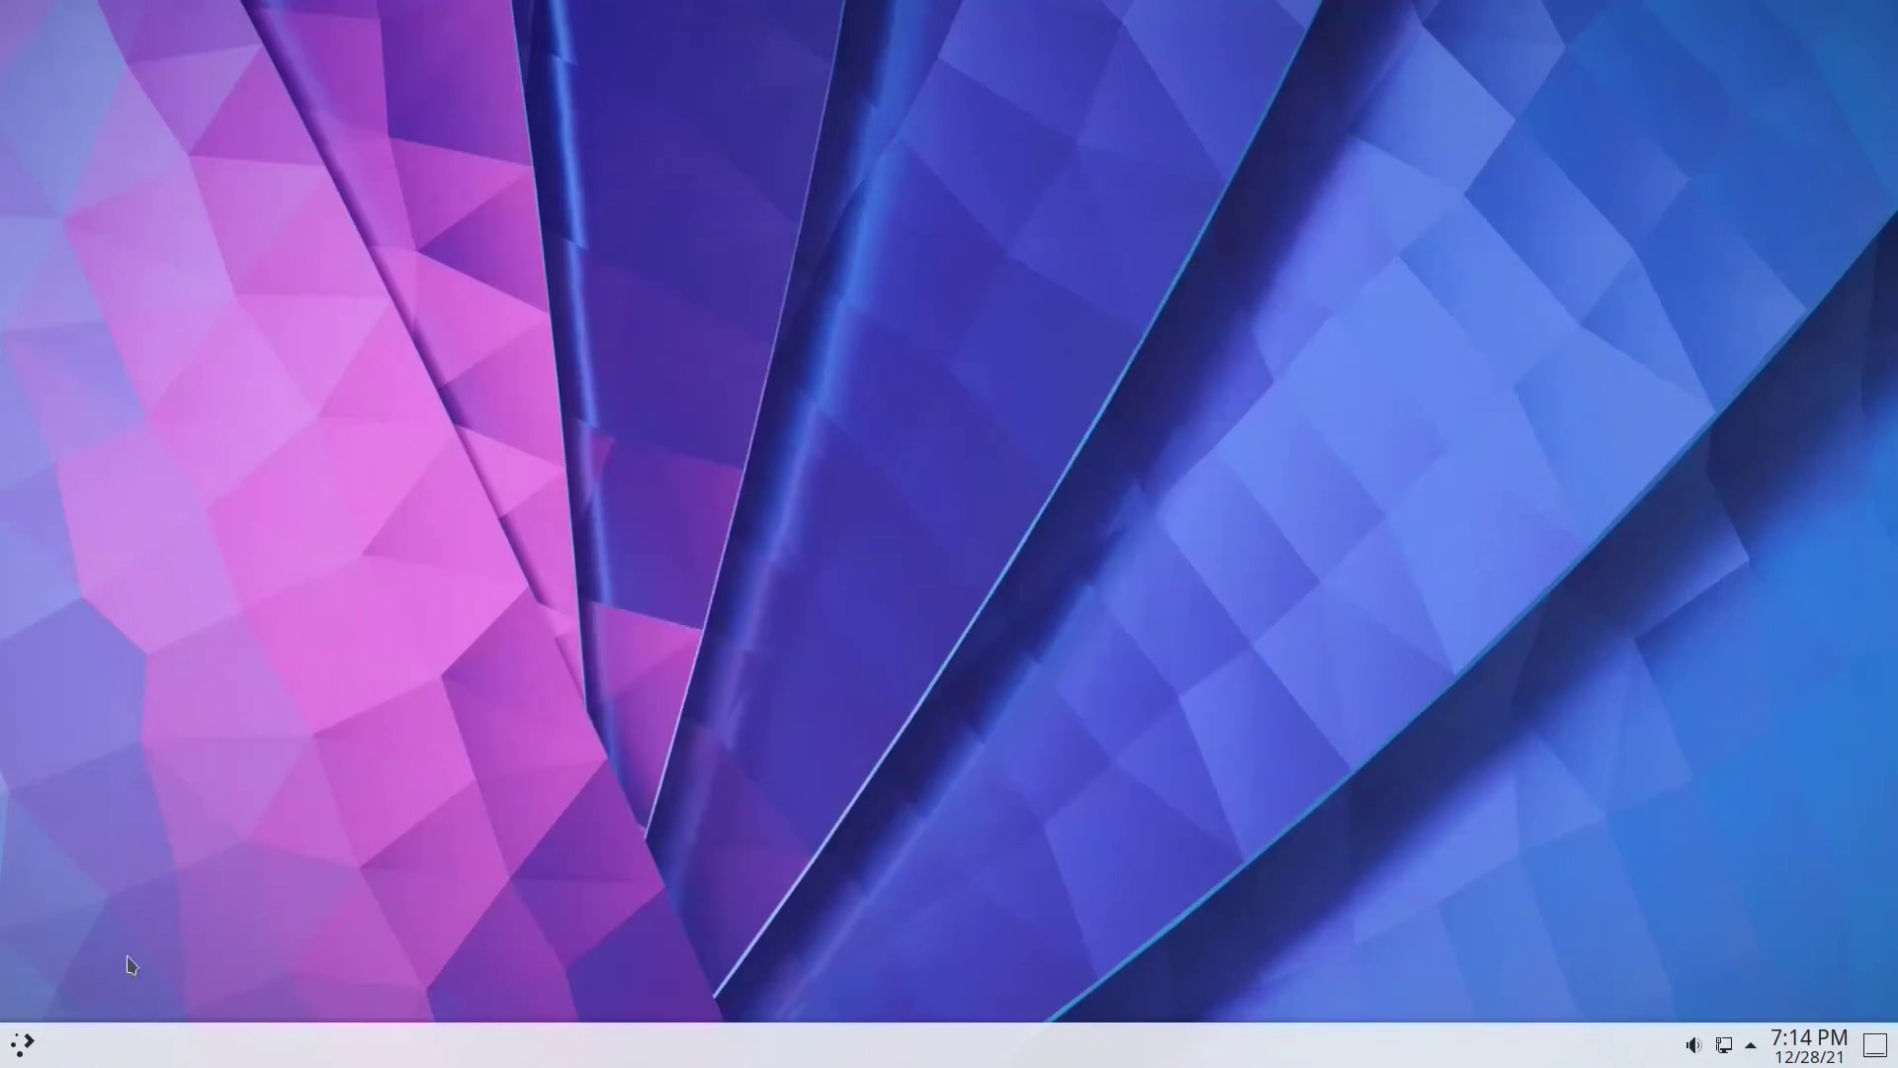
pyautogui.click(22, 1043)
pyautogui.click(426, 967)
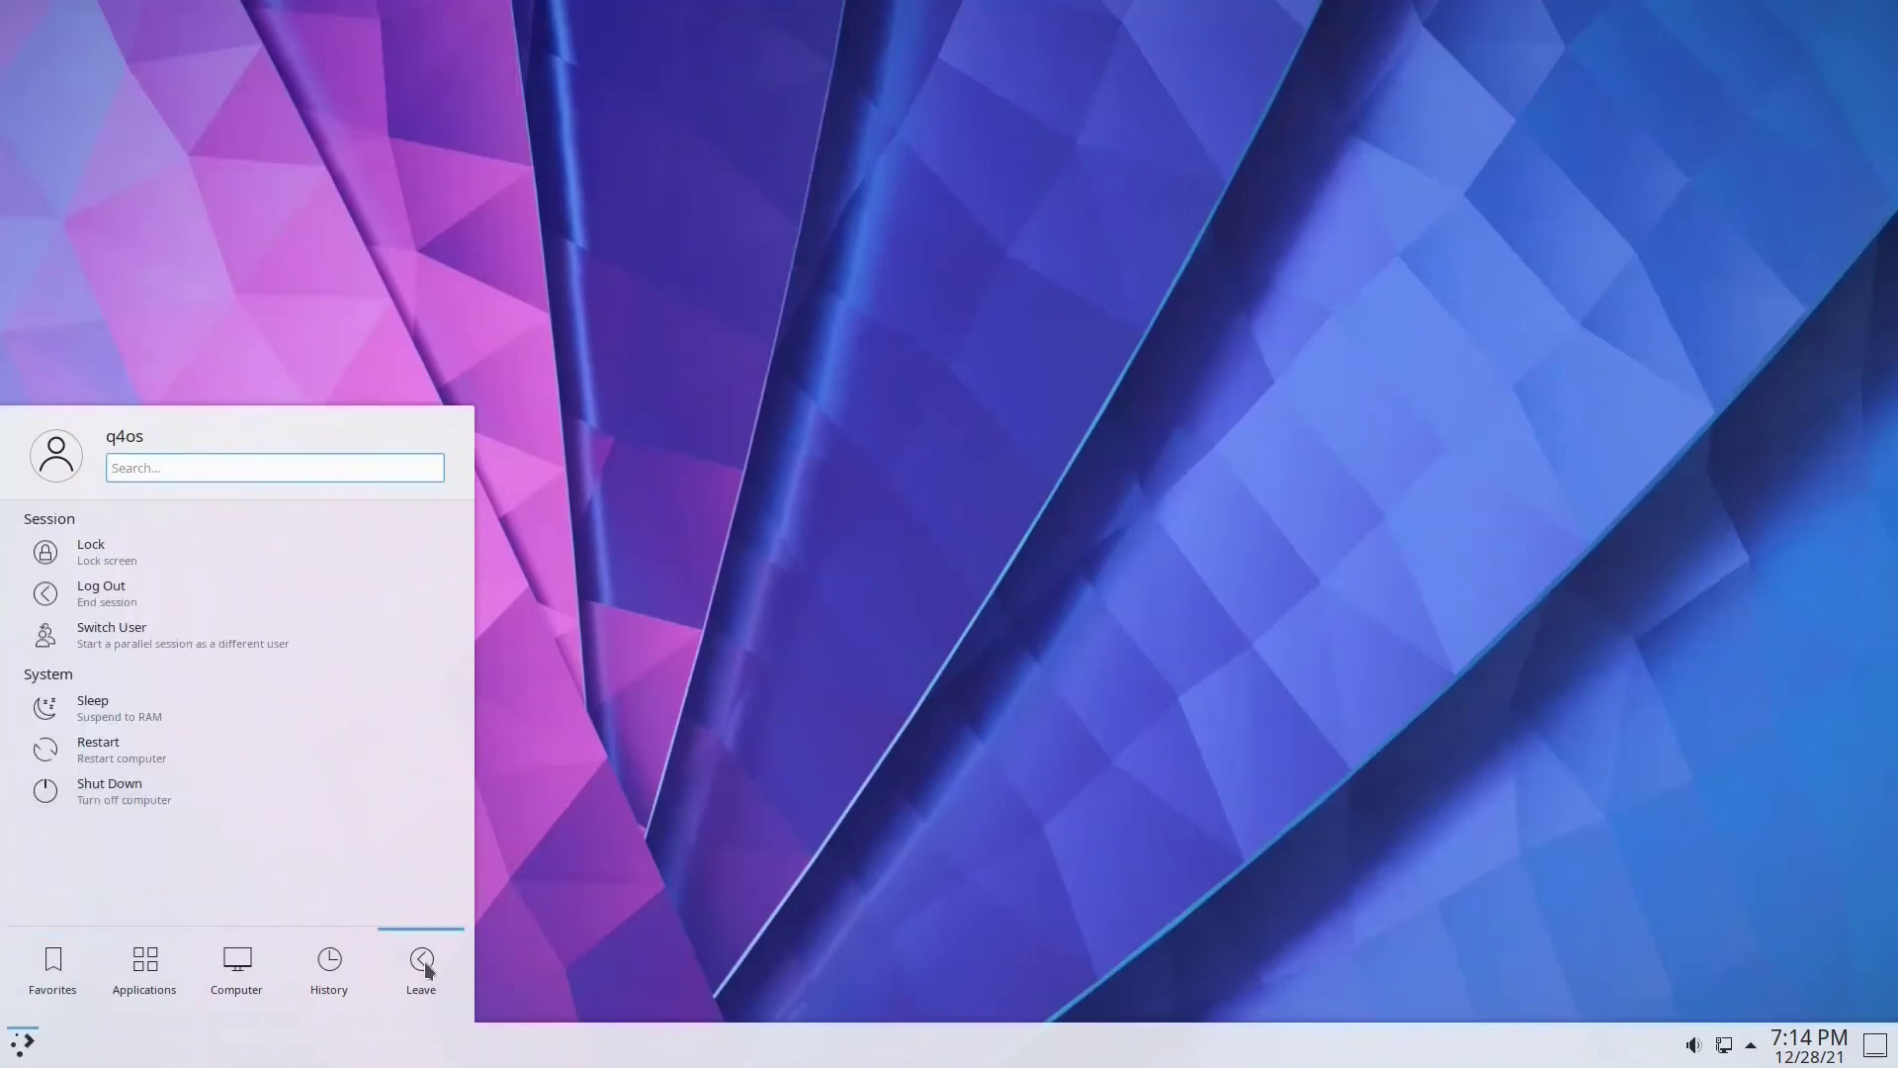
pyautogui.click(166, 597)
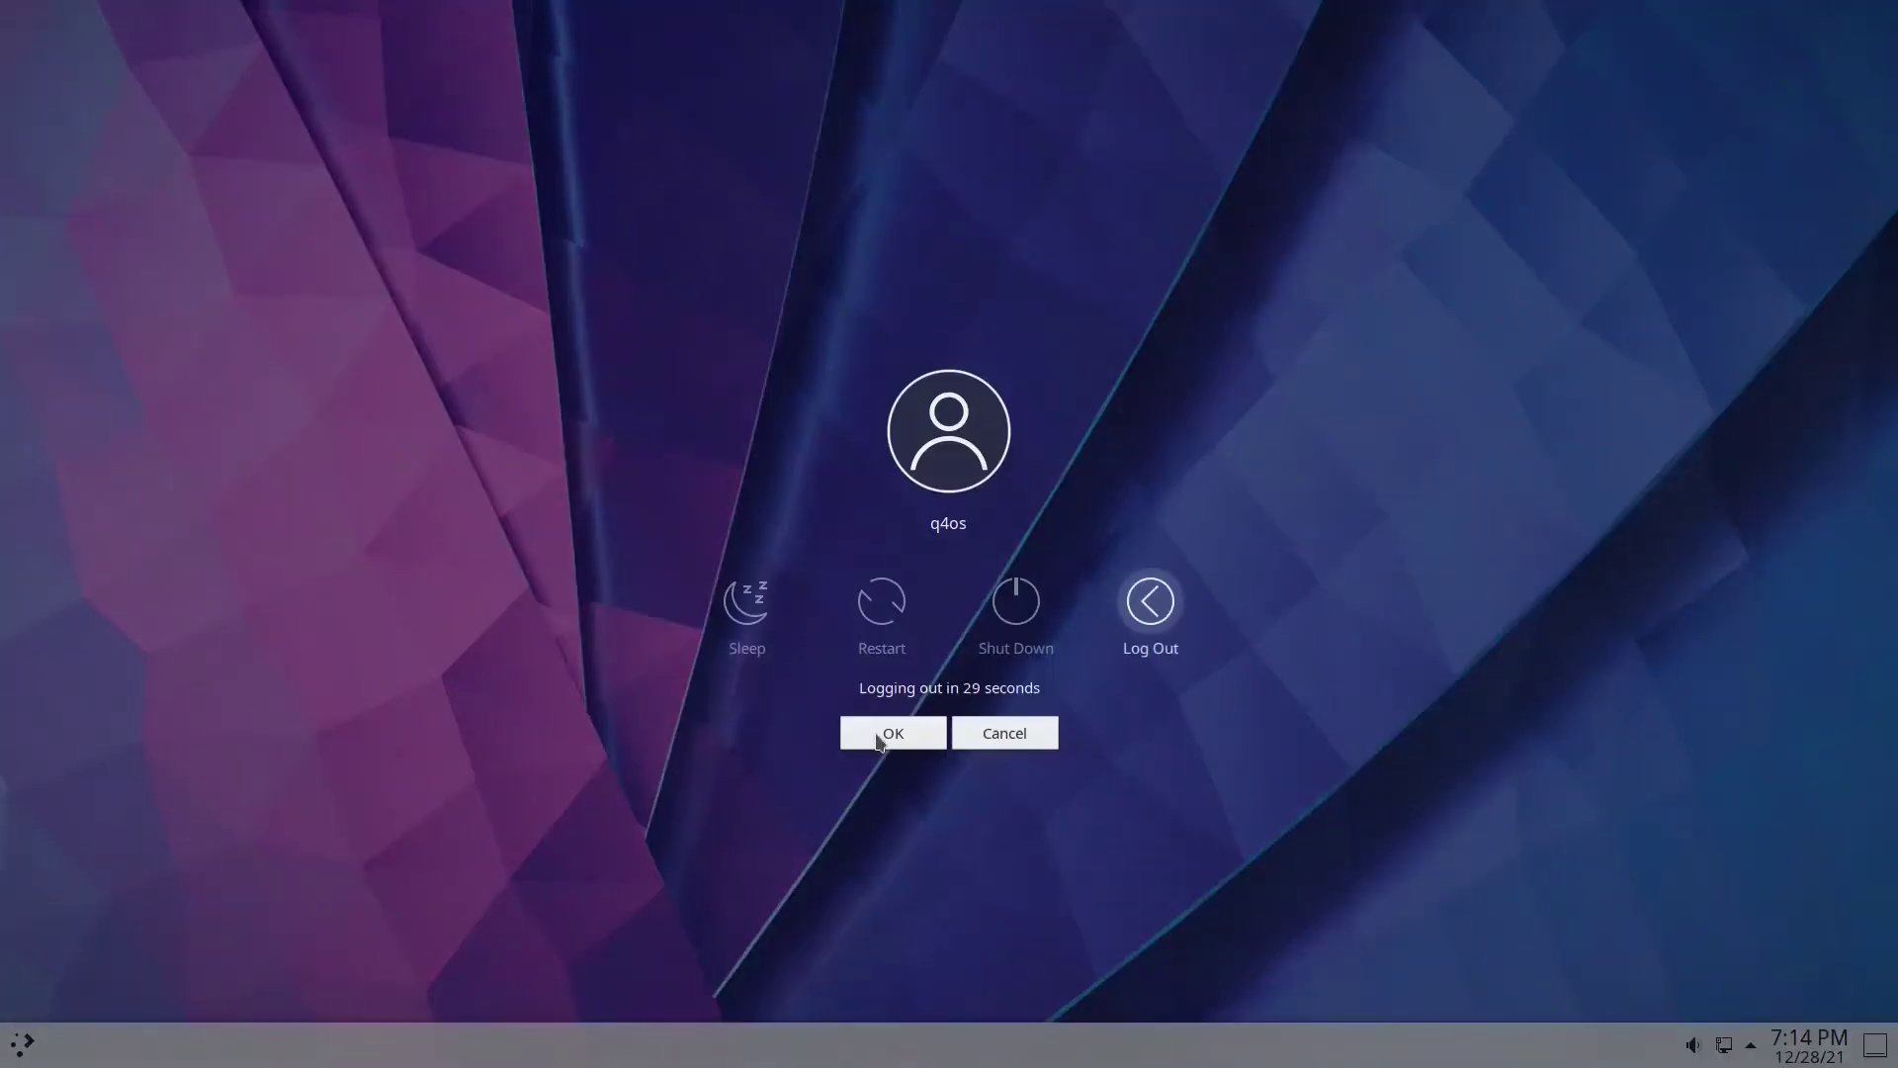
pyautogui.click(877, 740)
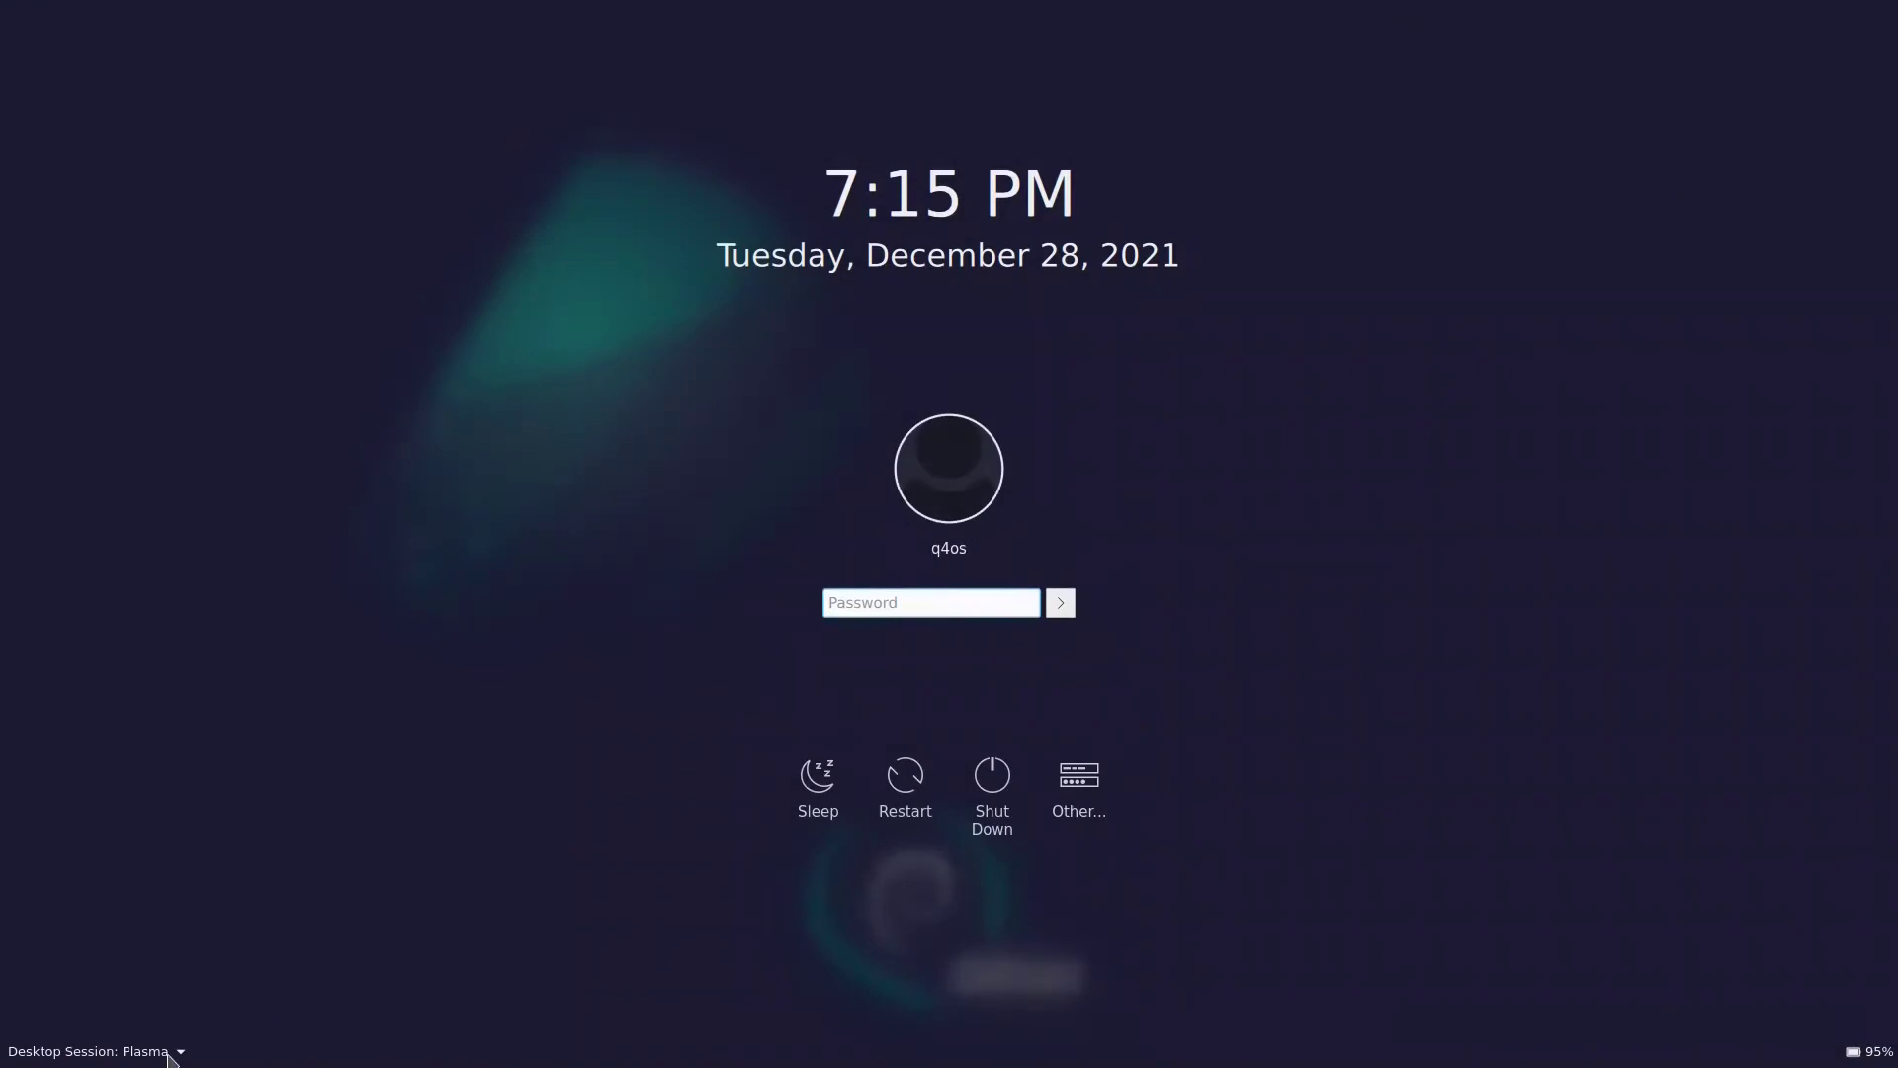
# Choose the TDE desktop session, enter the password and log in.
pyautogui.click(168, 1054)
pyautogui.click(150, 1054)
pyautogui.click(857, 607)
pyautogui.write('q')
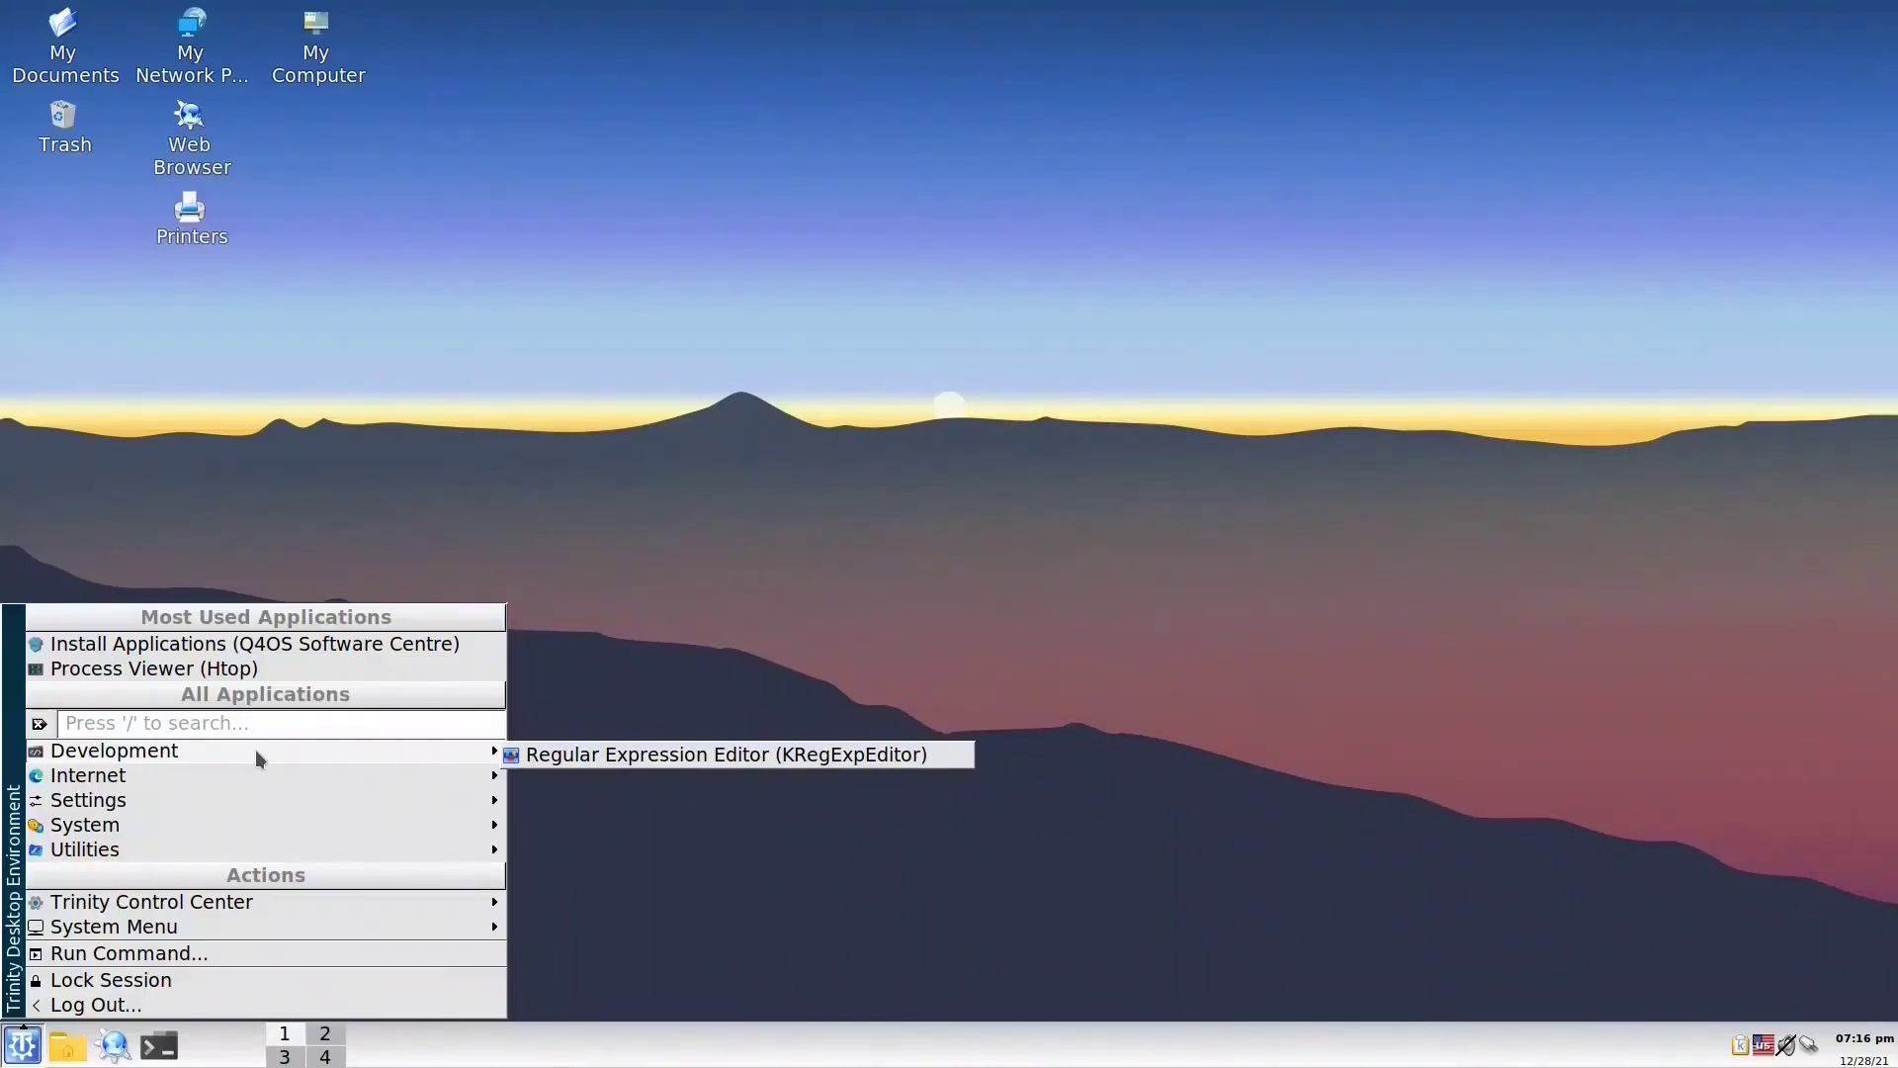
pyautogui.click(796, 510)
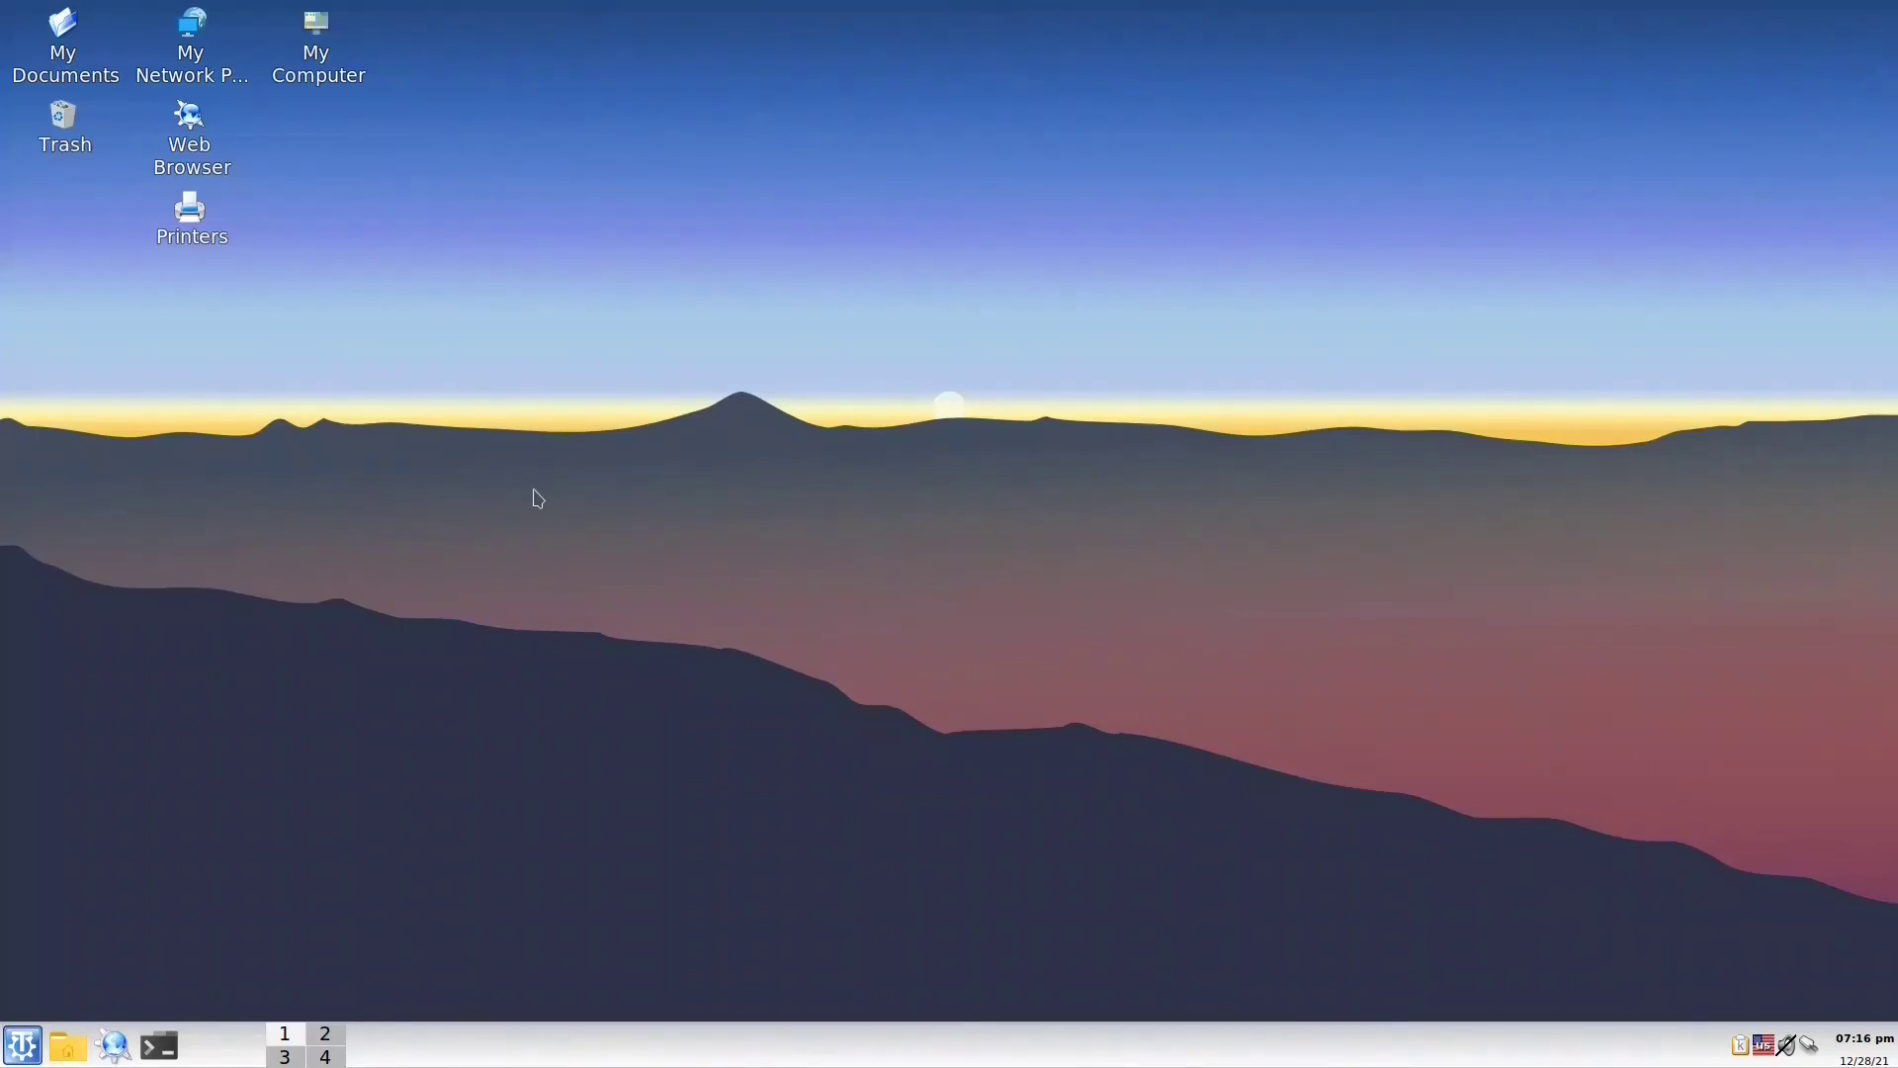
# Set the desktop background to the Fine Tune Editions GNOME picture and apply it.
pyautogui.click(22, 1045)
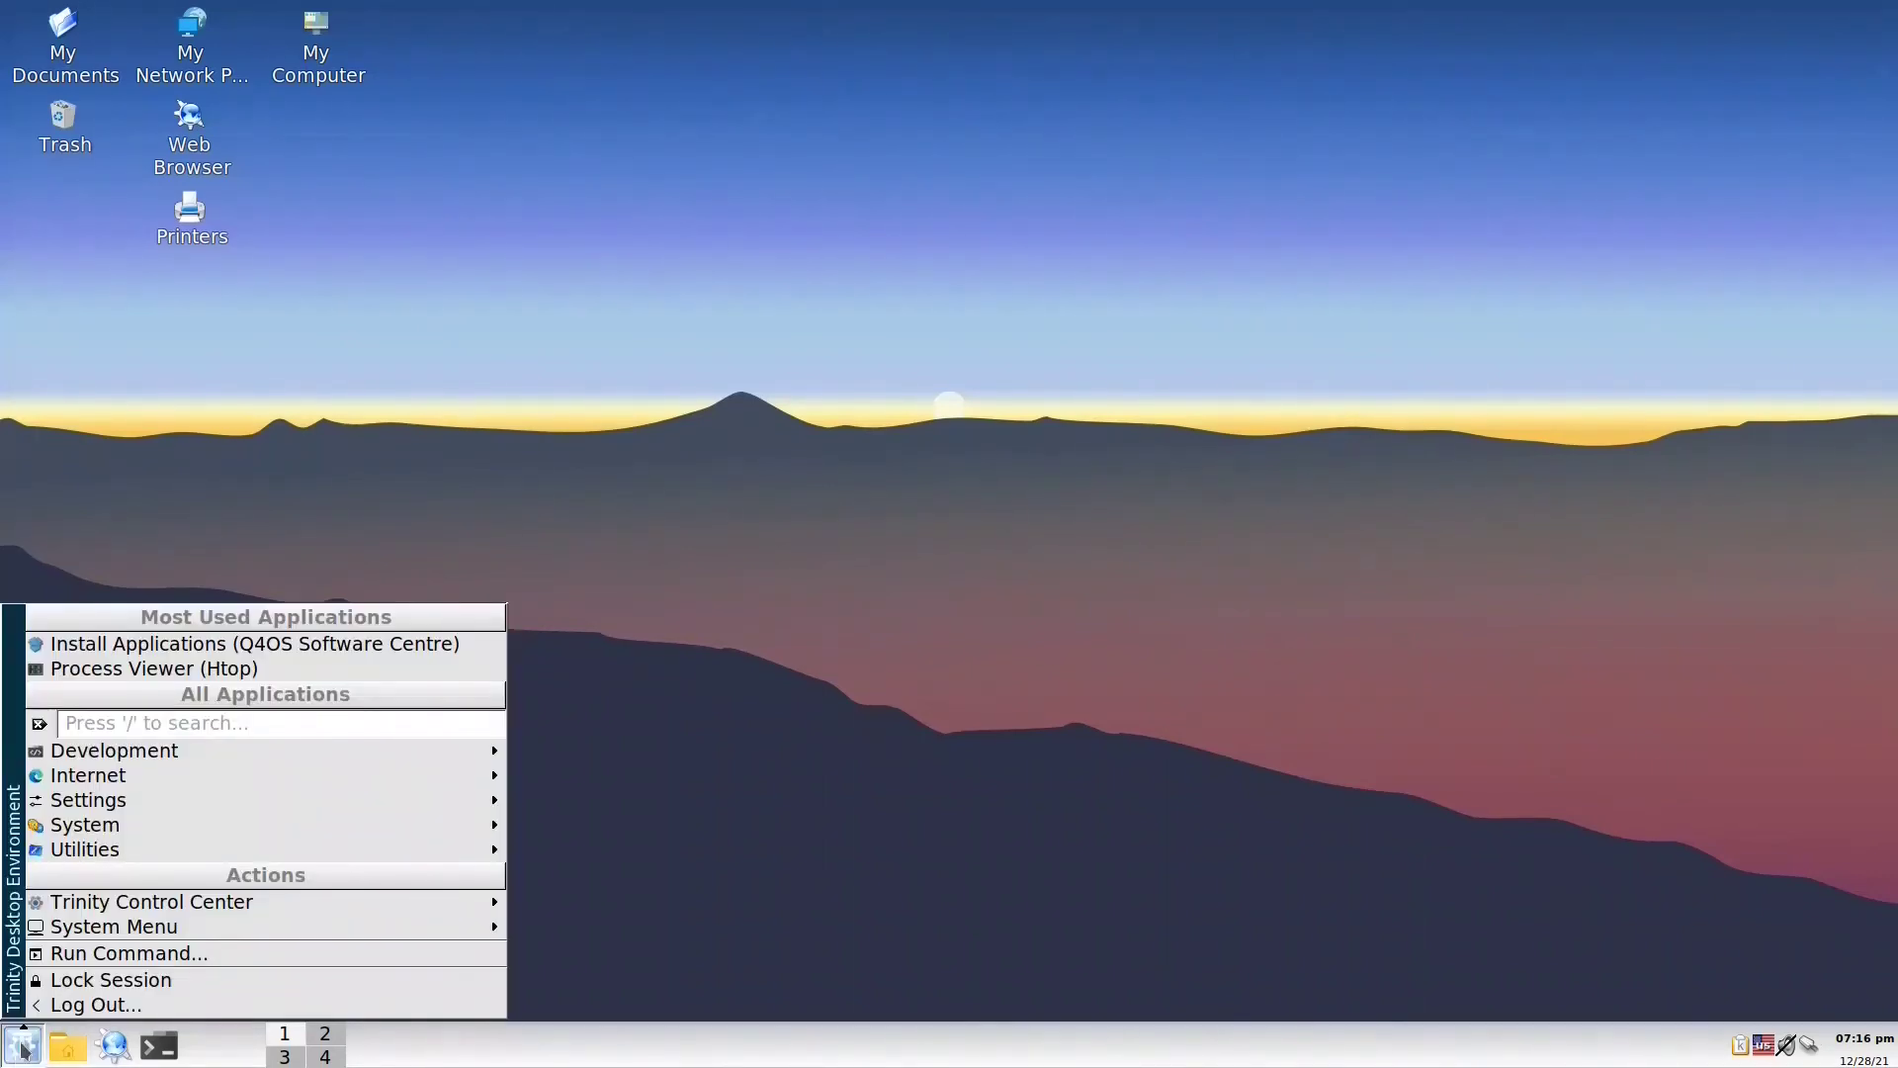
pyautogui.moveTo(257, 901)
pyautogui.moveTo(711, 704)
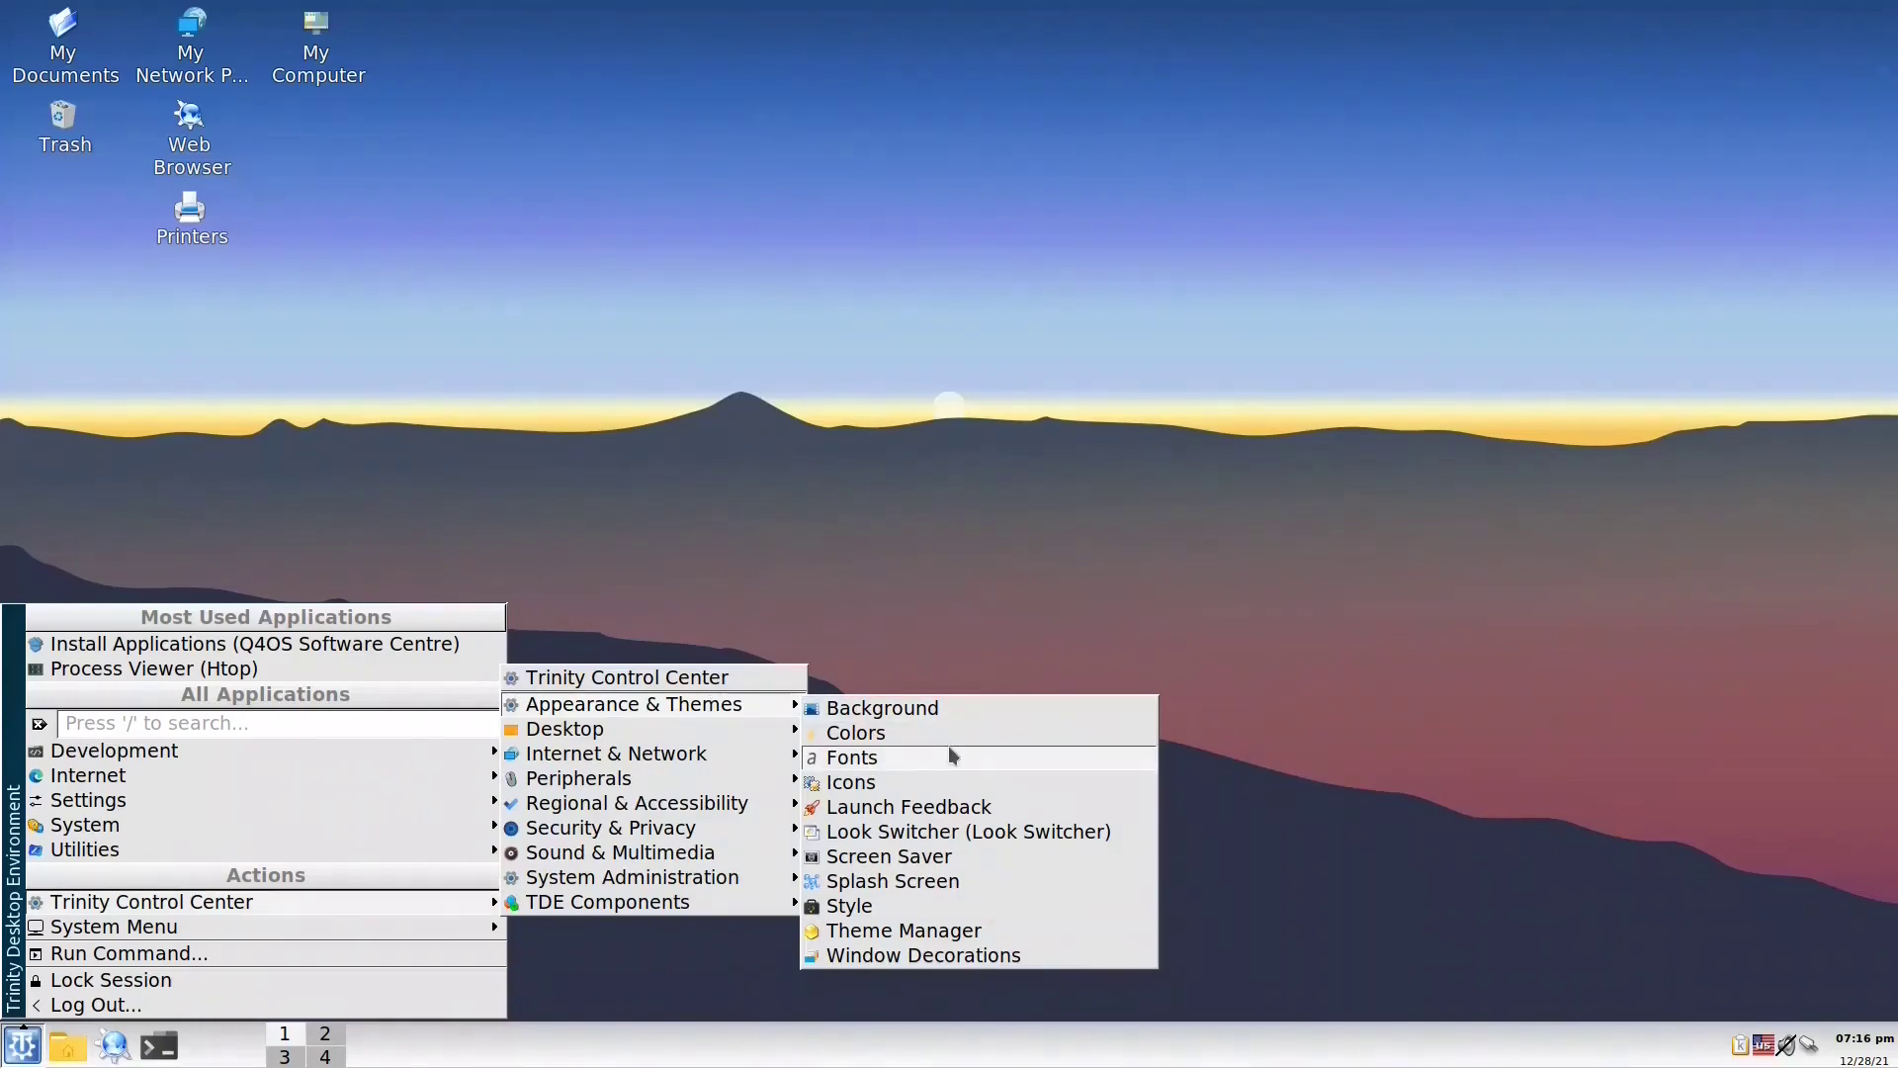
pyautogui.click(929, 708)
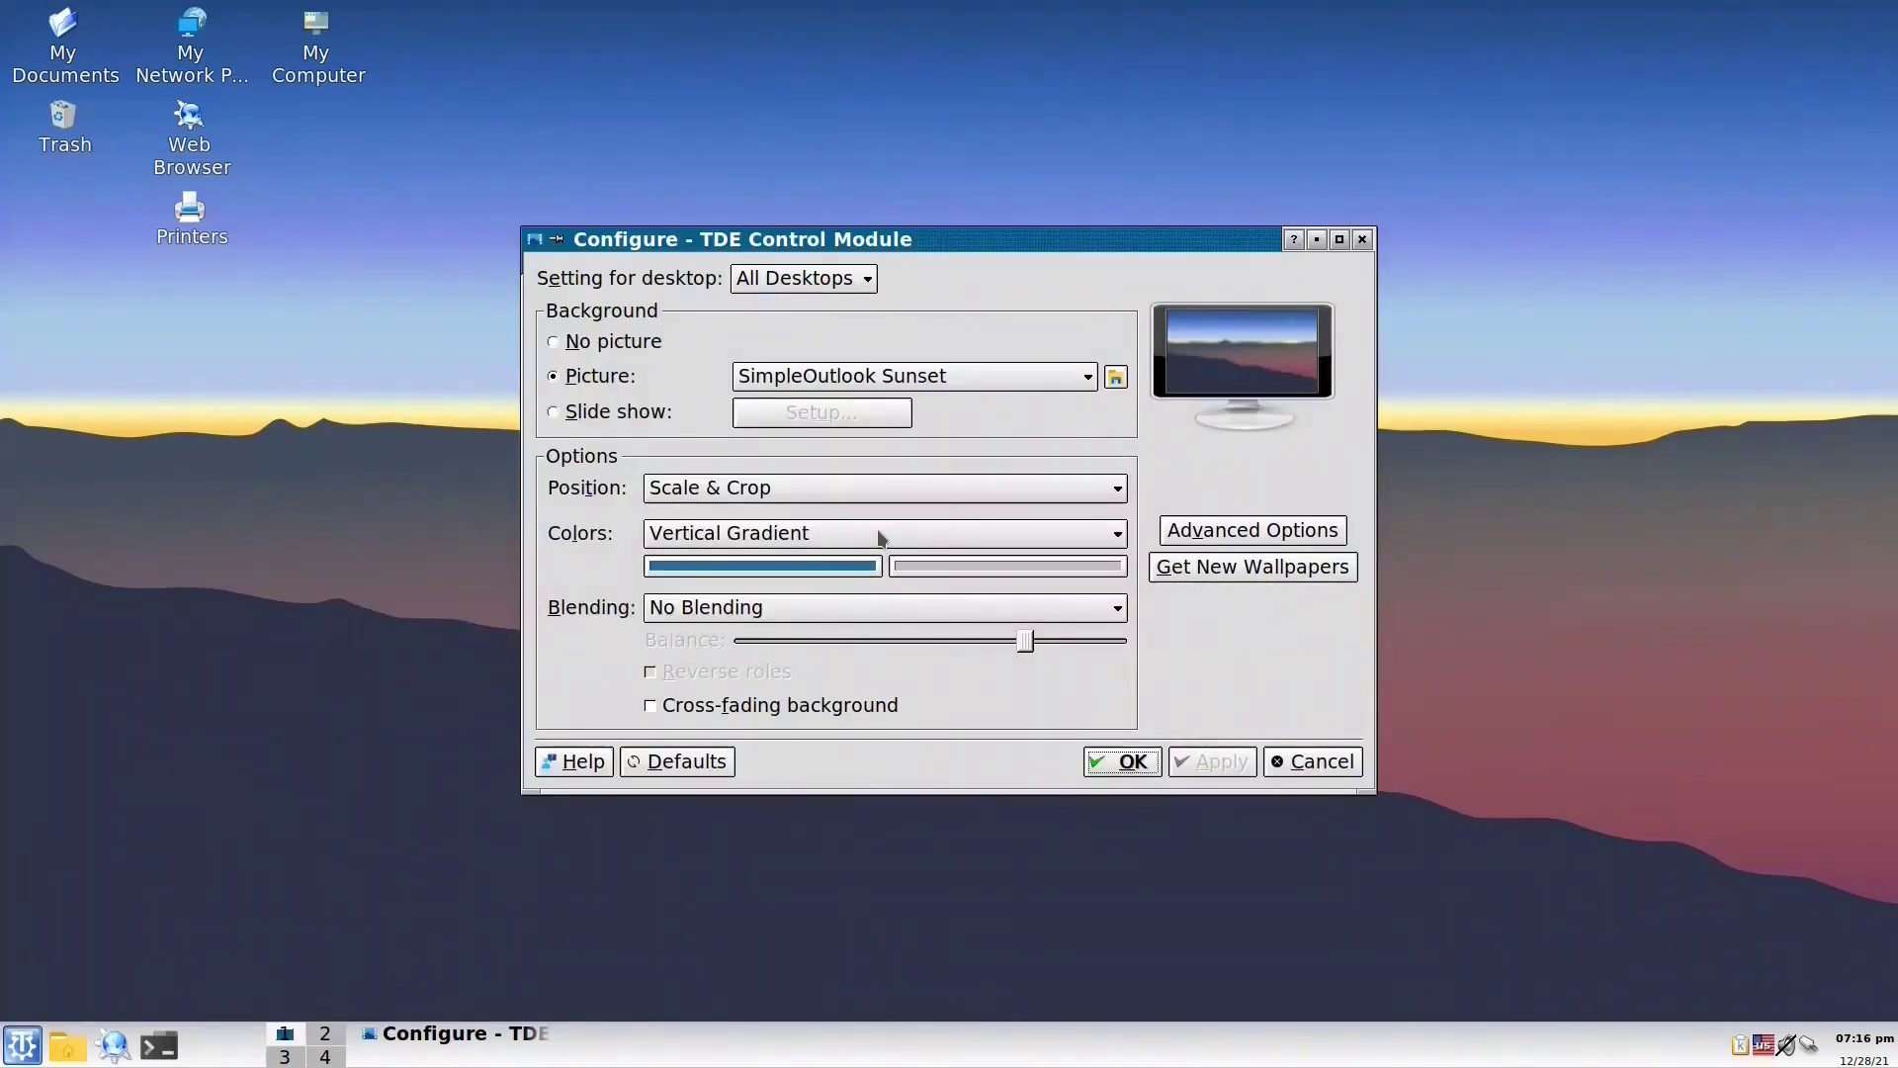
pyautogui.click(1088, 376)
pyautogui.scroll(3, 923, 525)
pyautogui.click(923, 524)
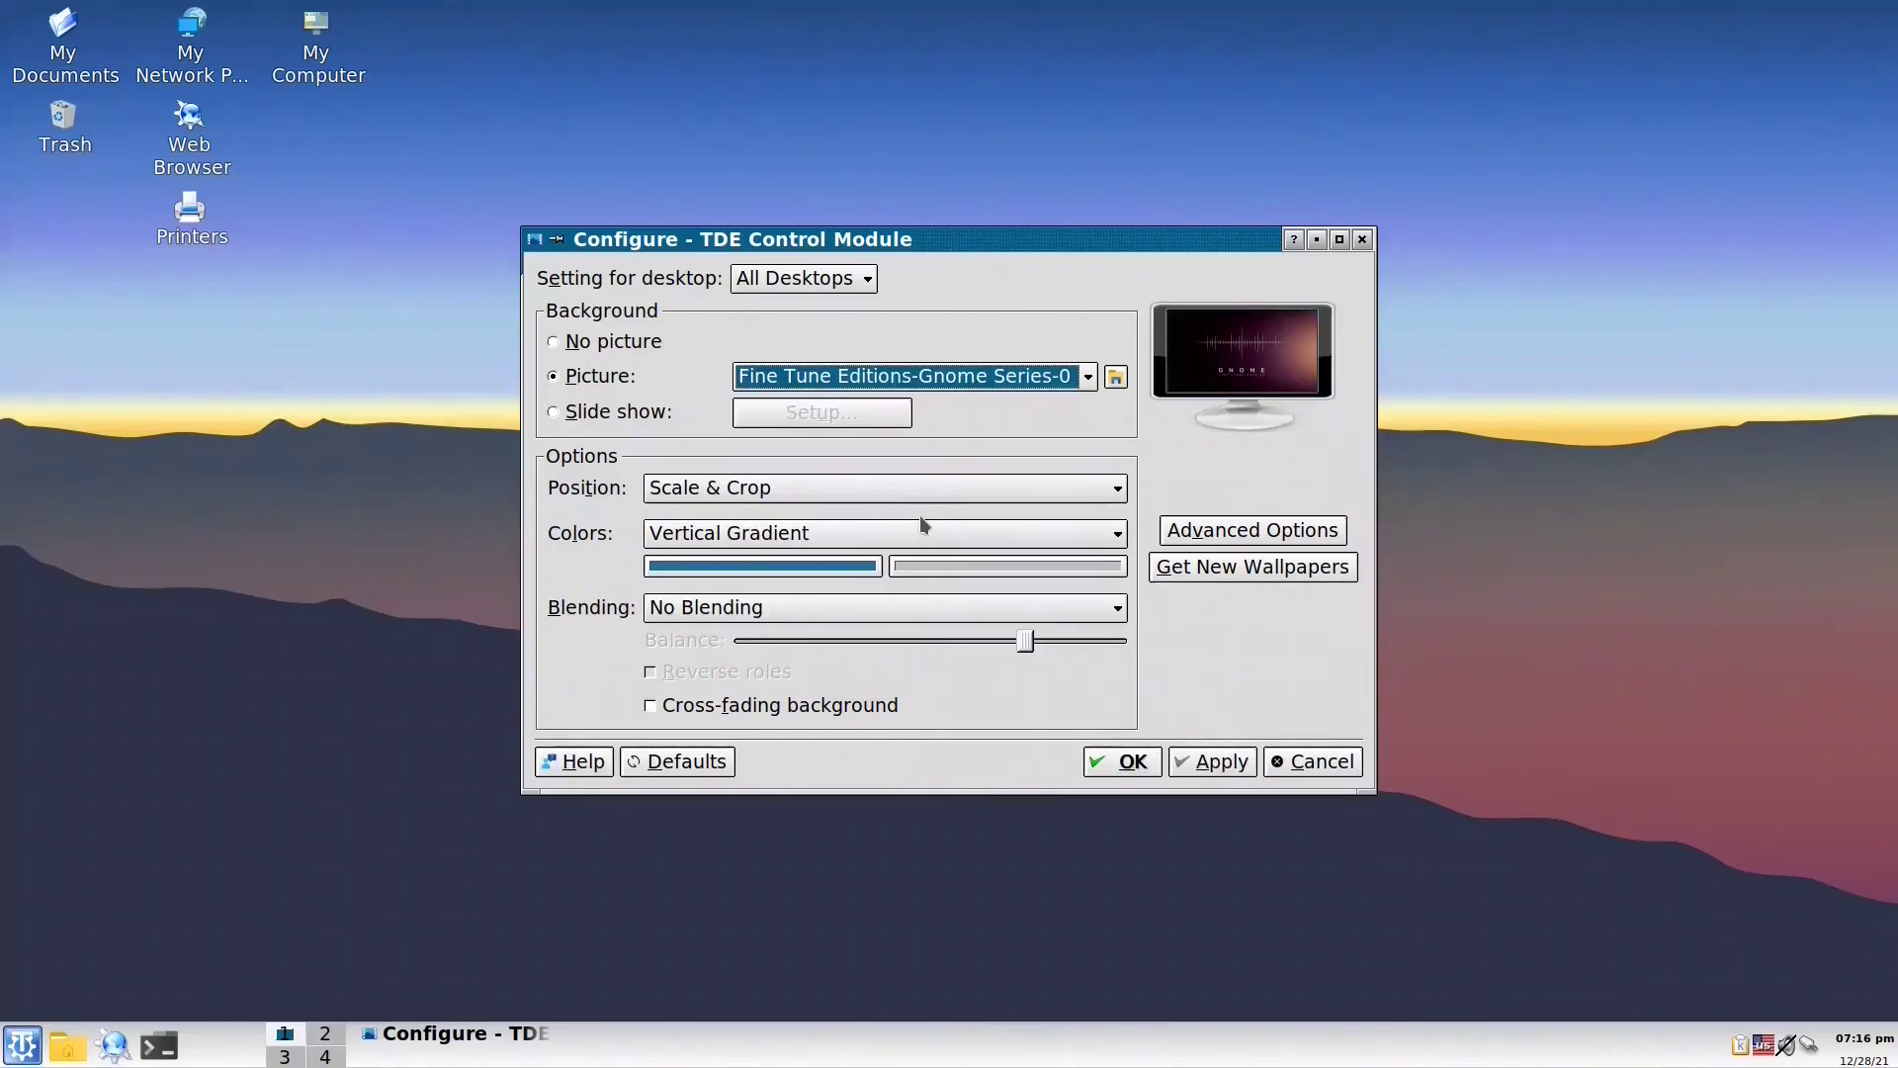
pyautogui.click(1191, 759)
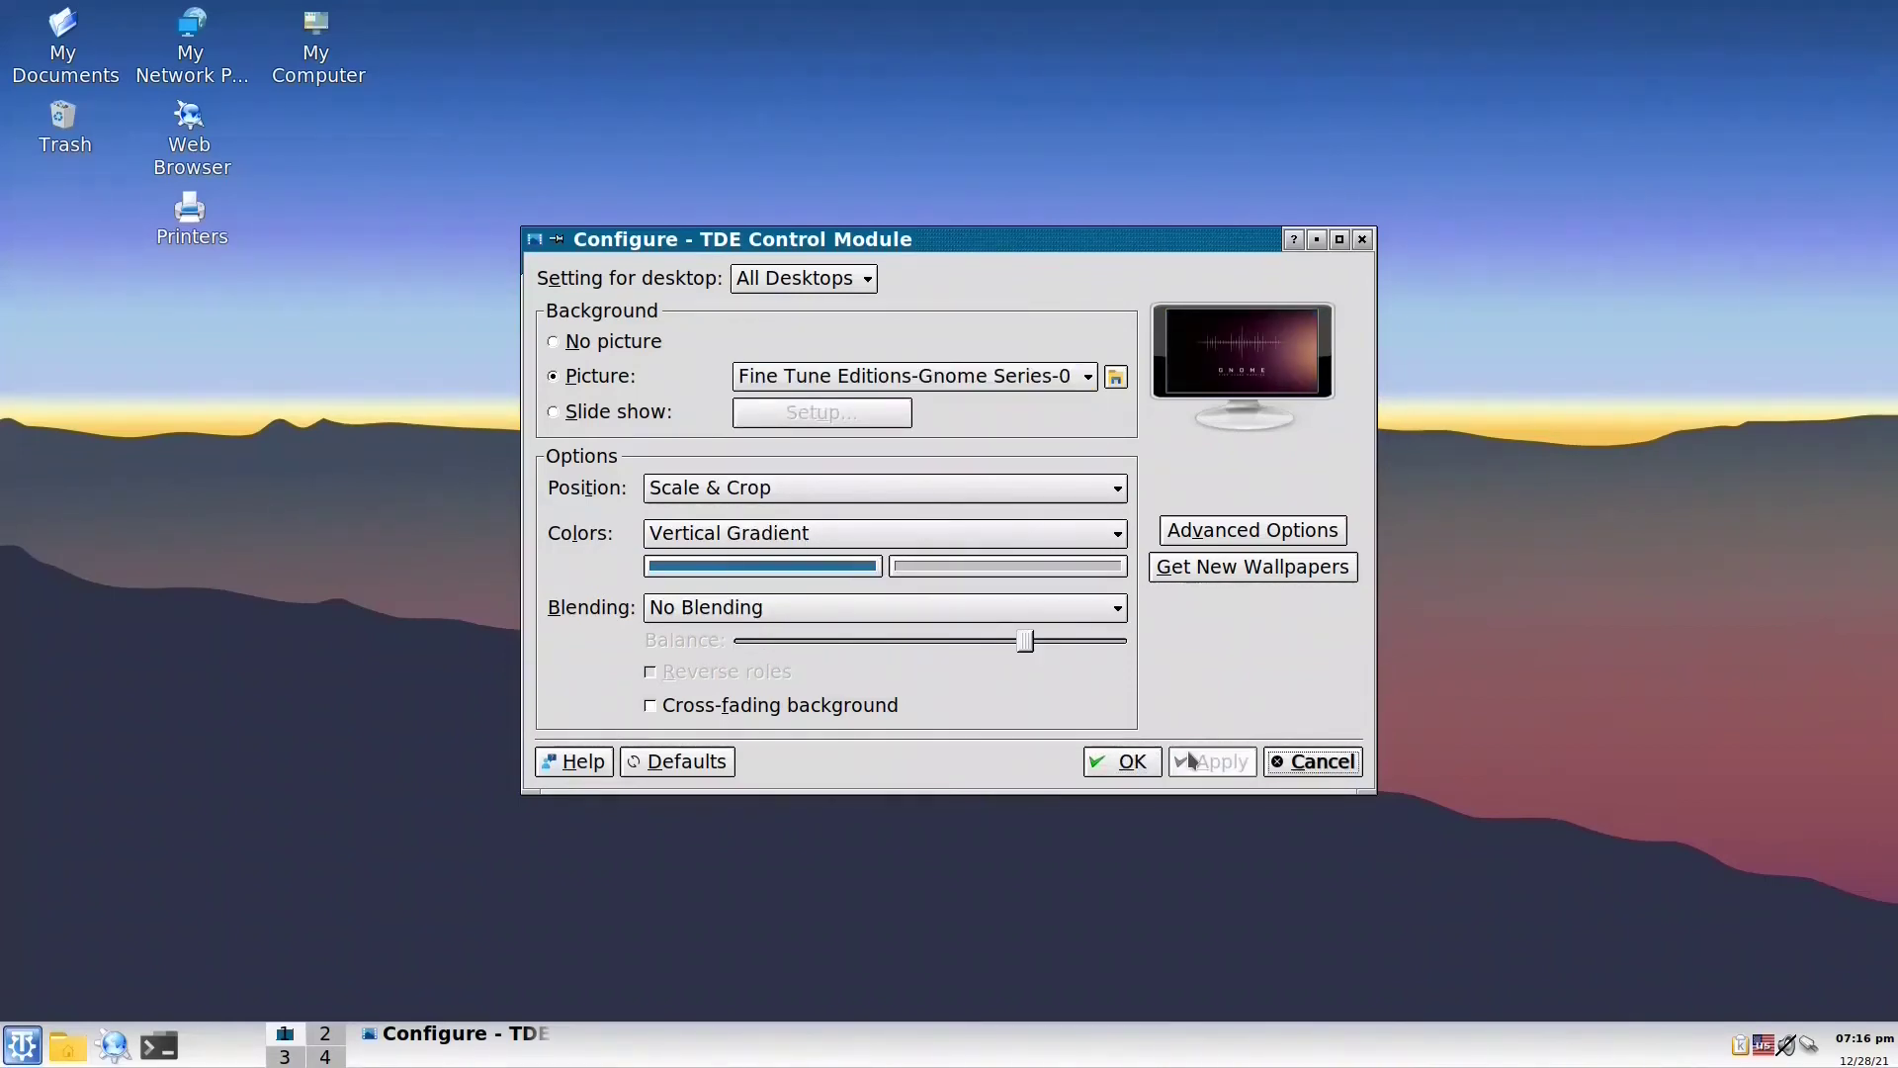
pyautogui.click(1132, 763)
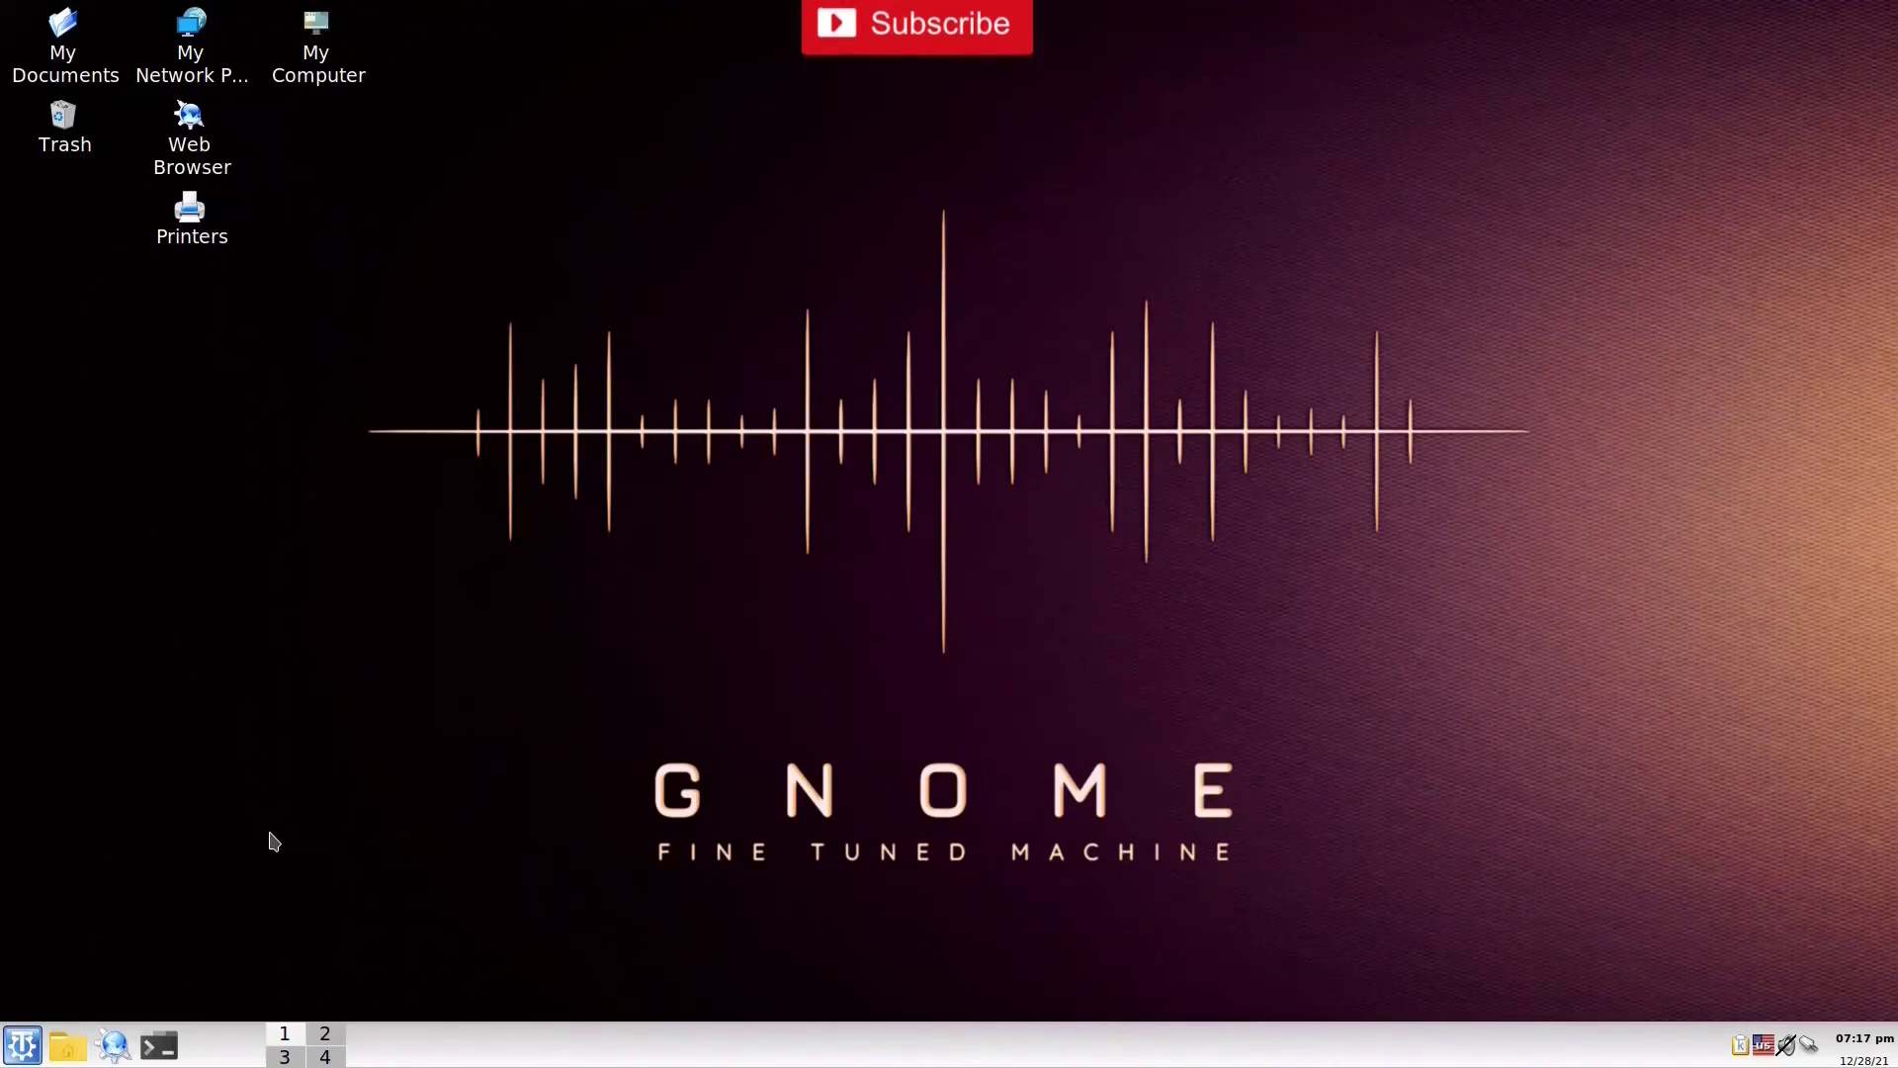
pyautogui.press('super')
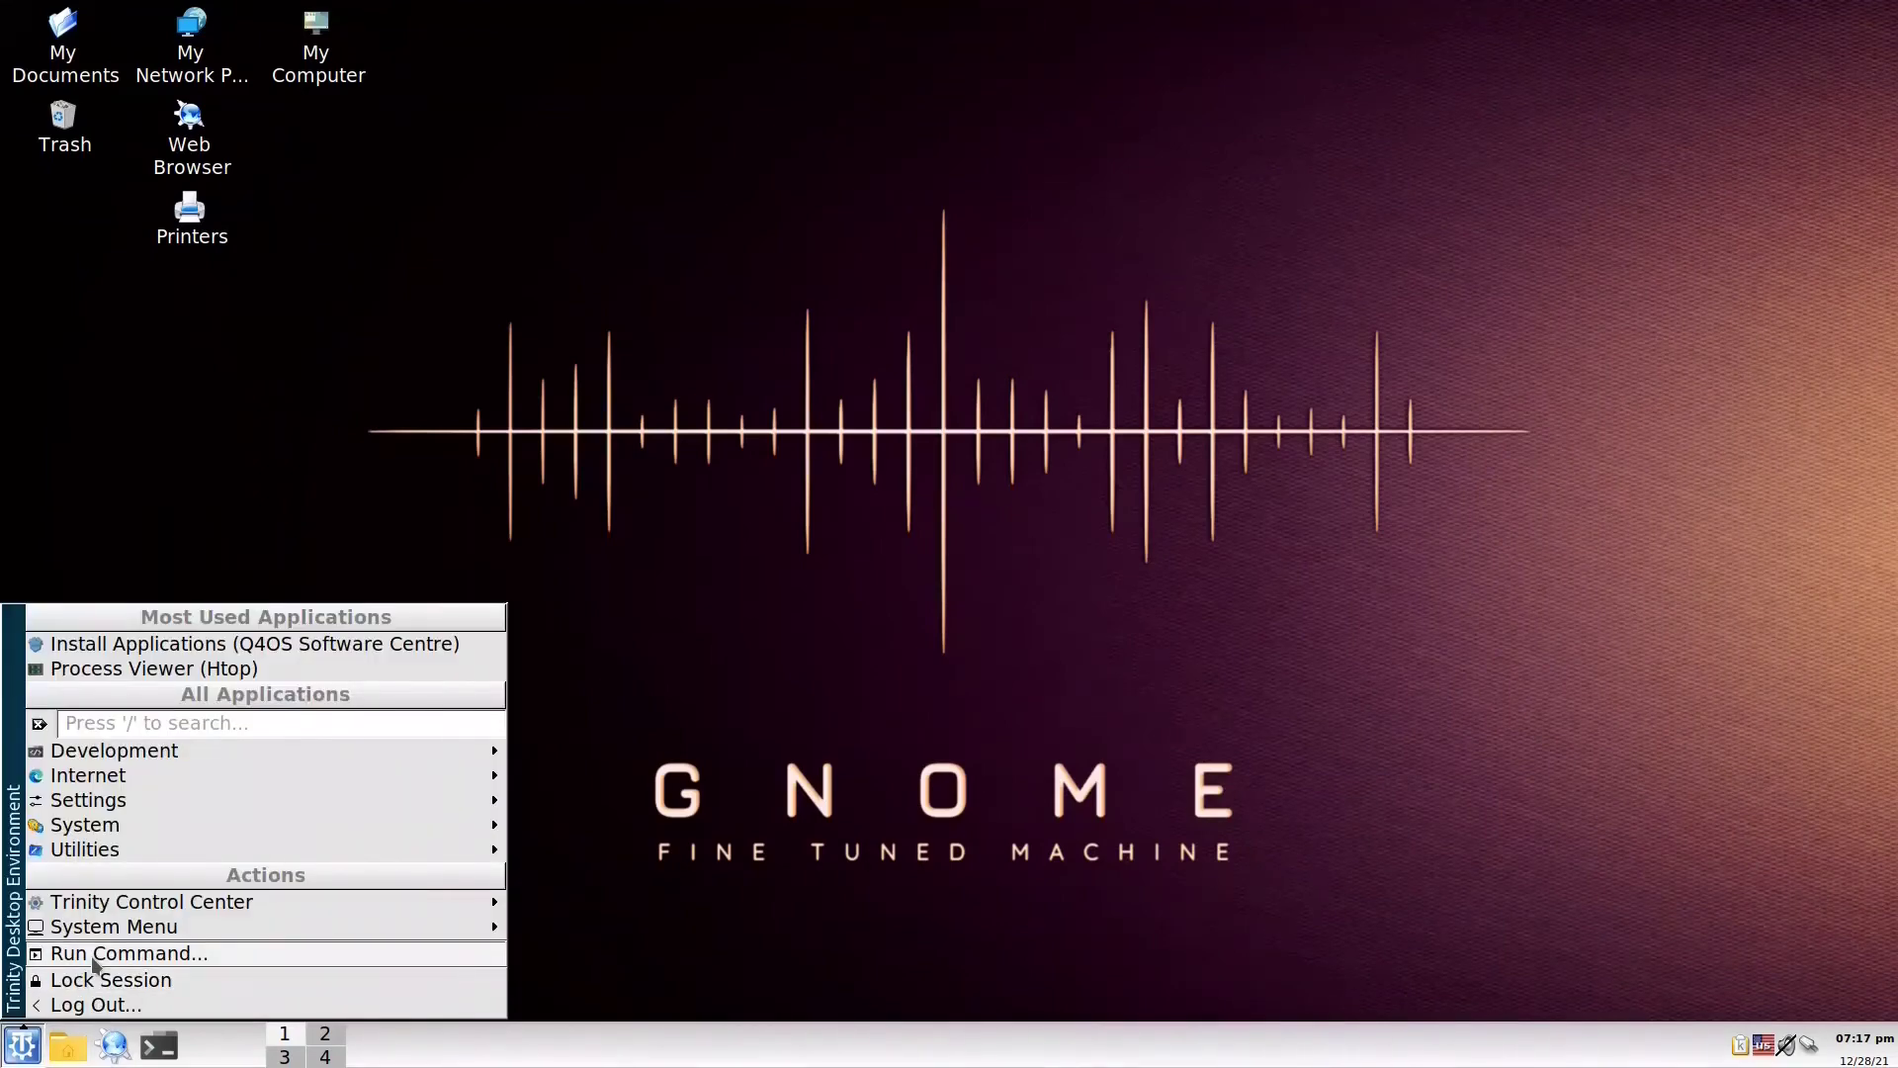
pyautogui.moveTo(473, 908)
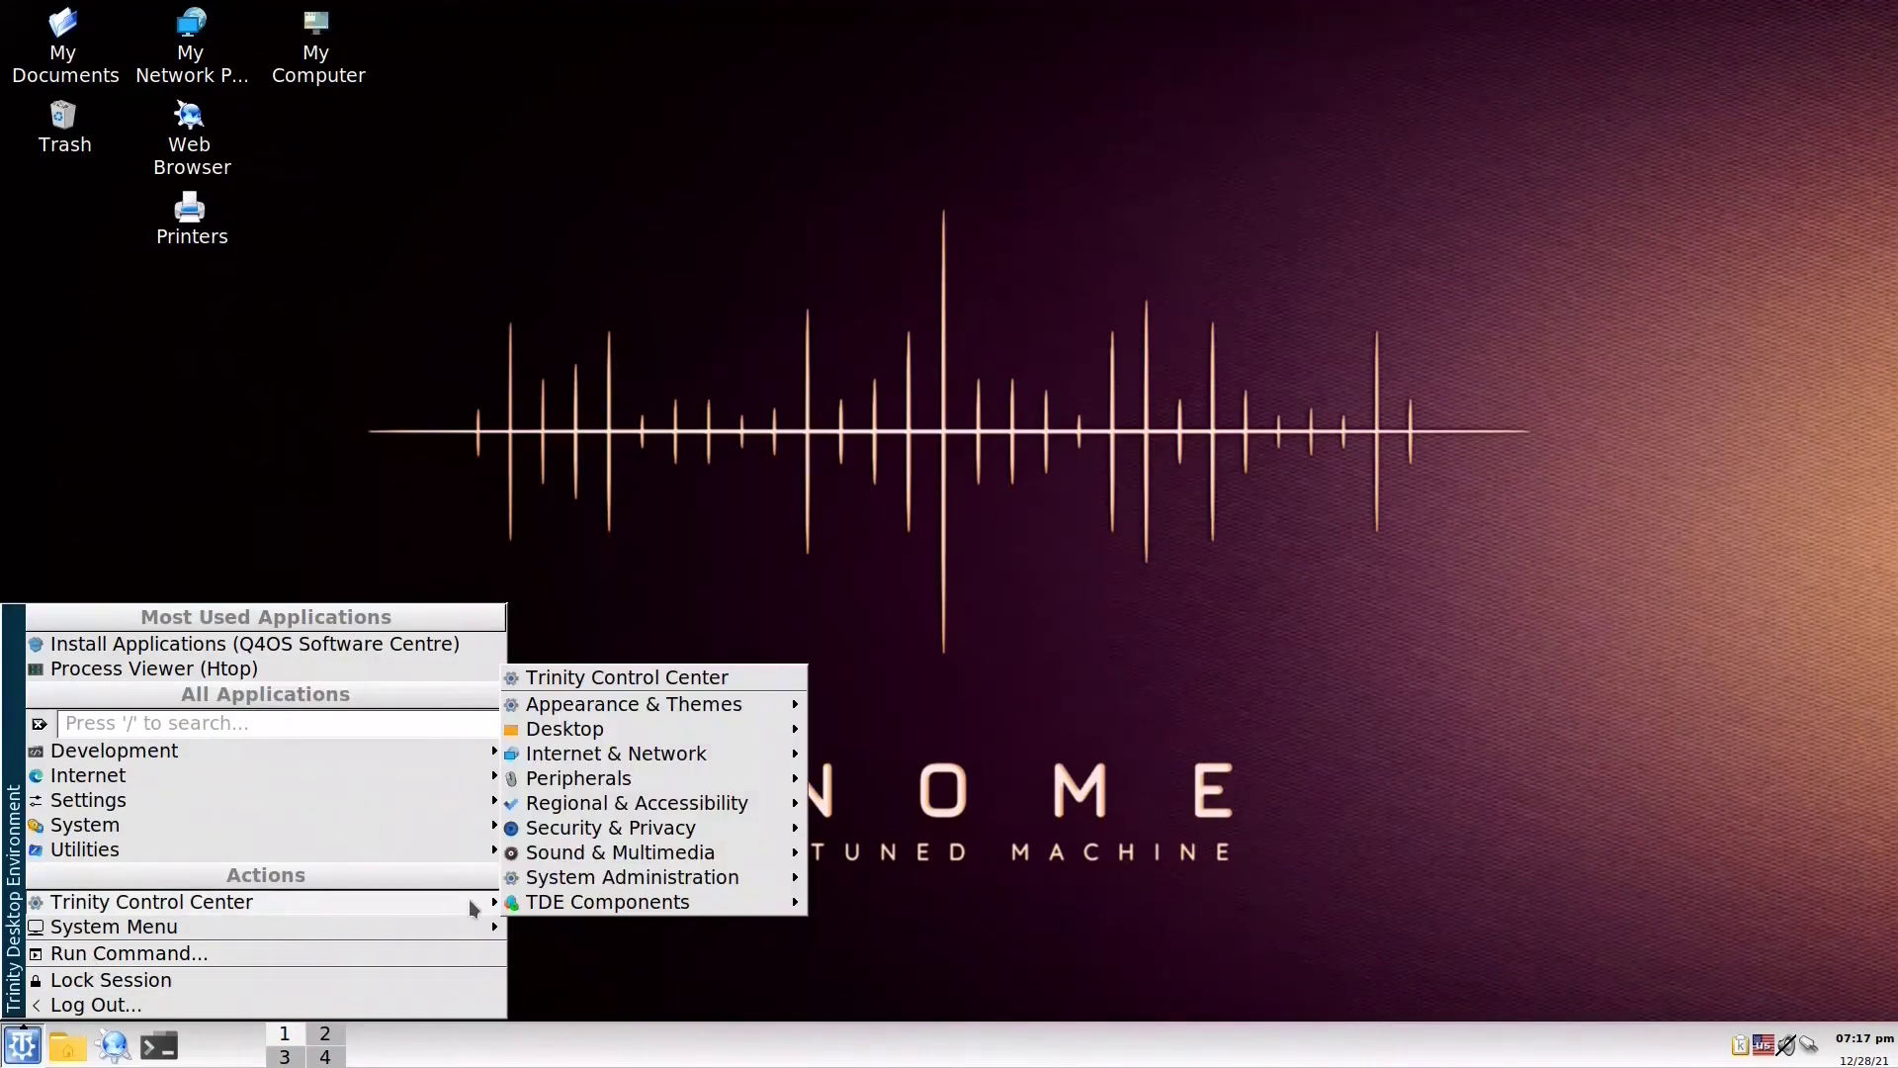
pyautogui.moveTo(559, 902)
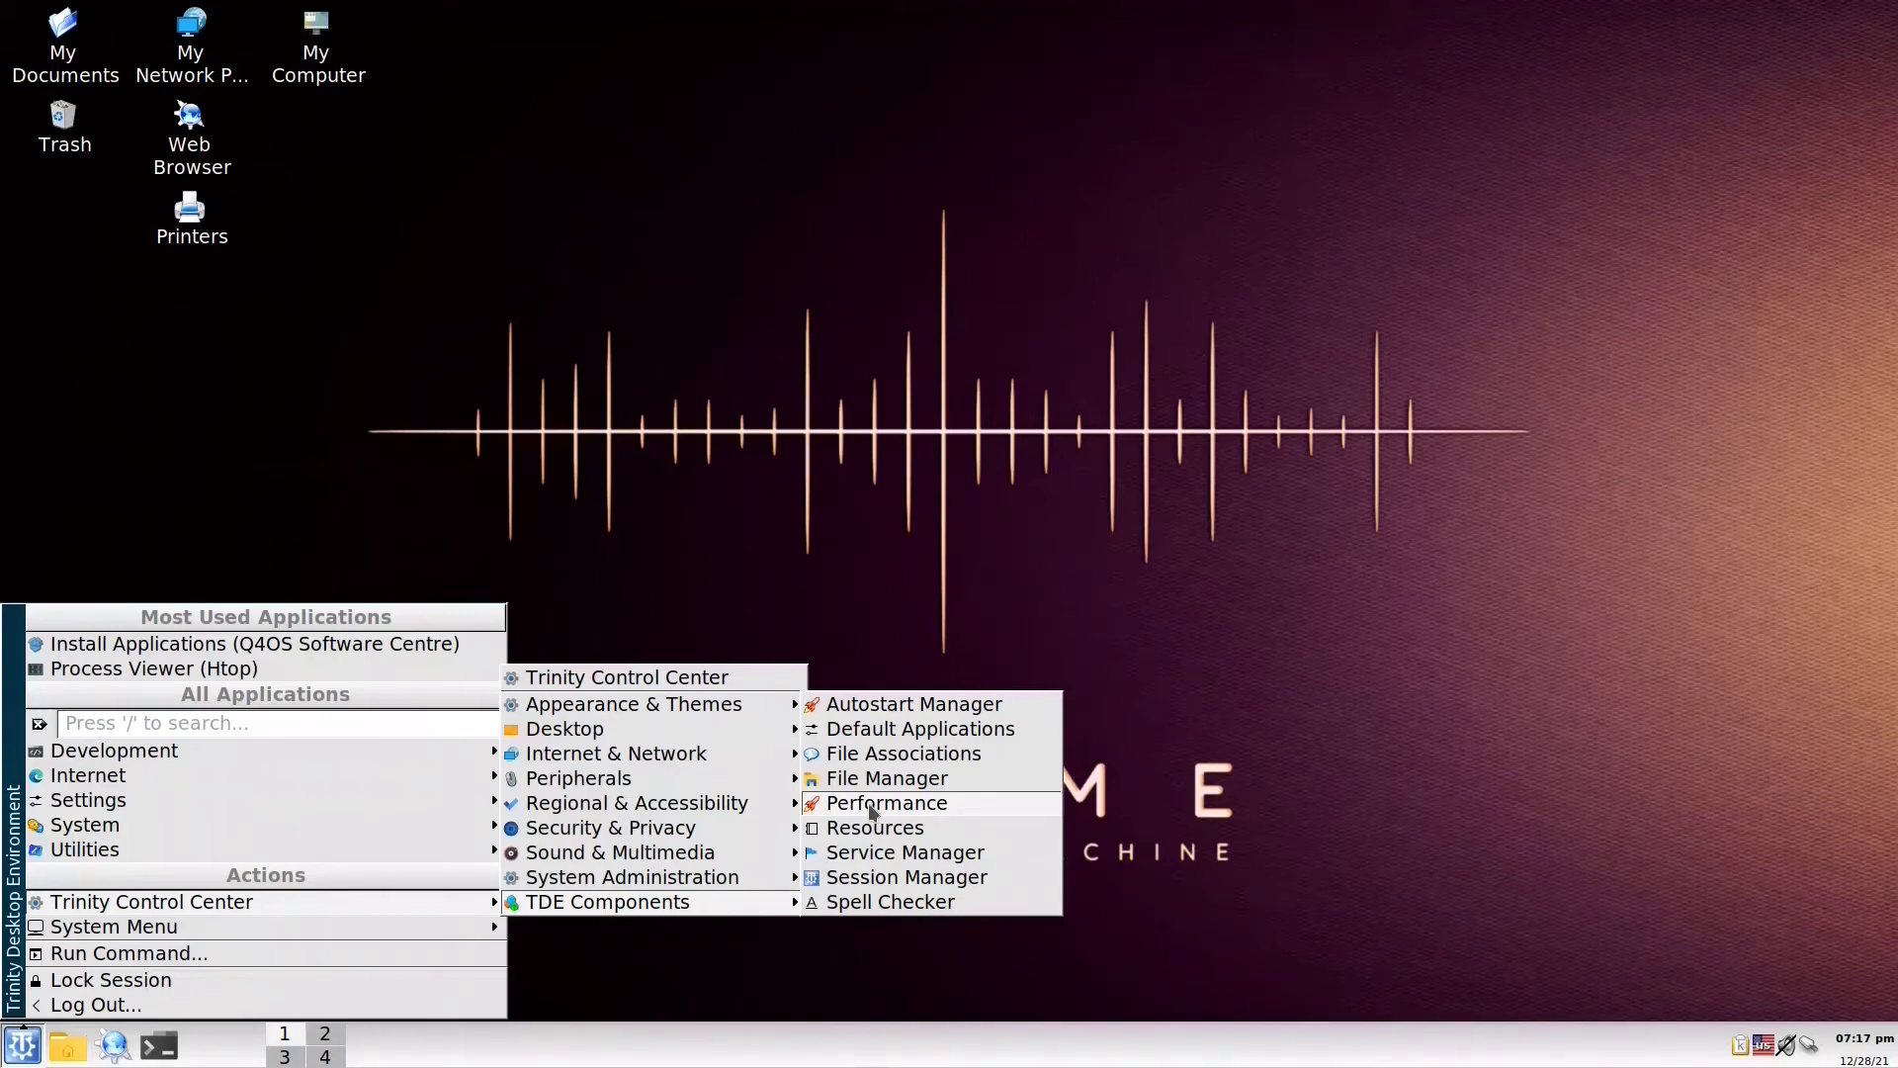
pyautogui.moveTo(757, 882)
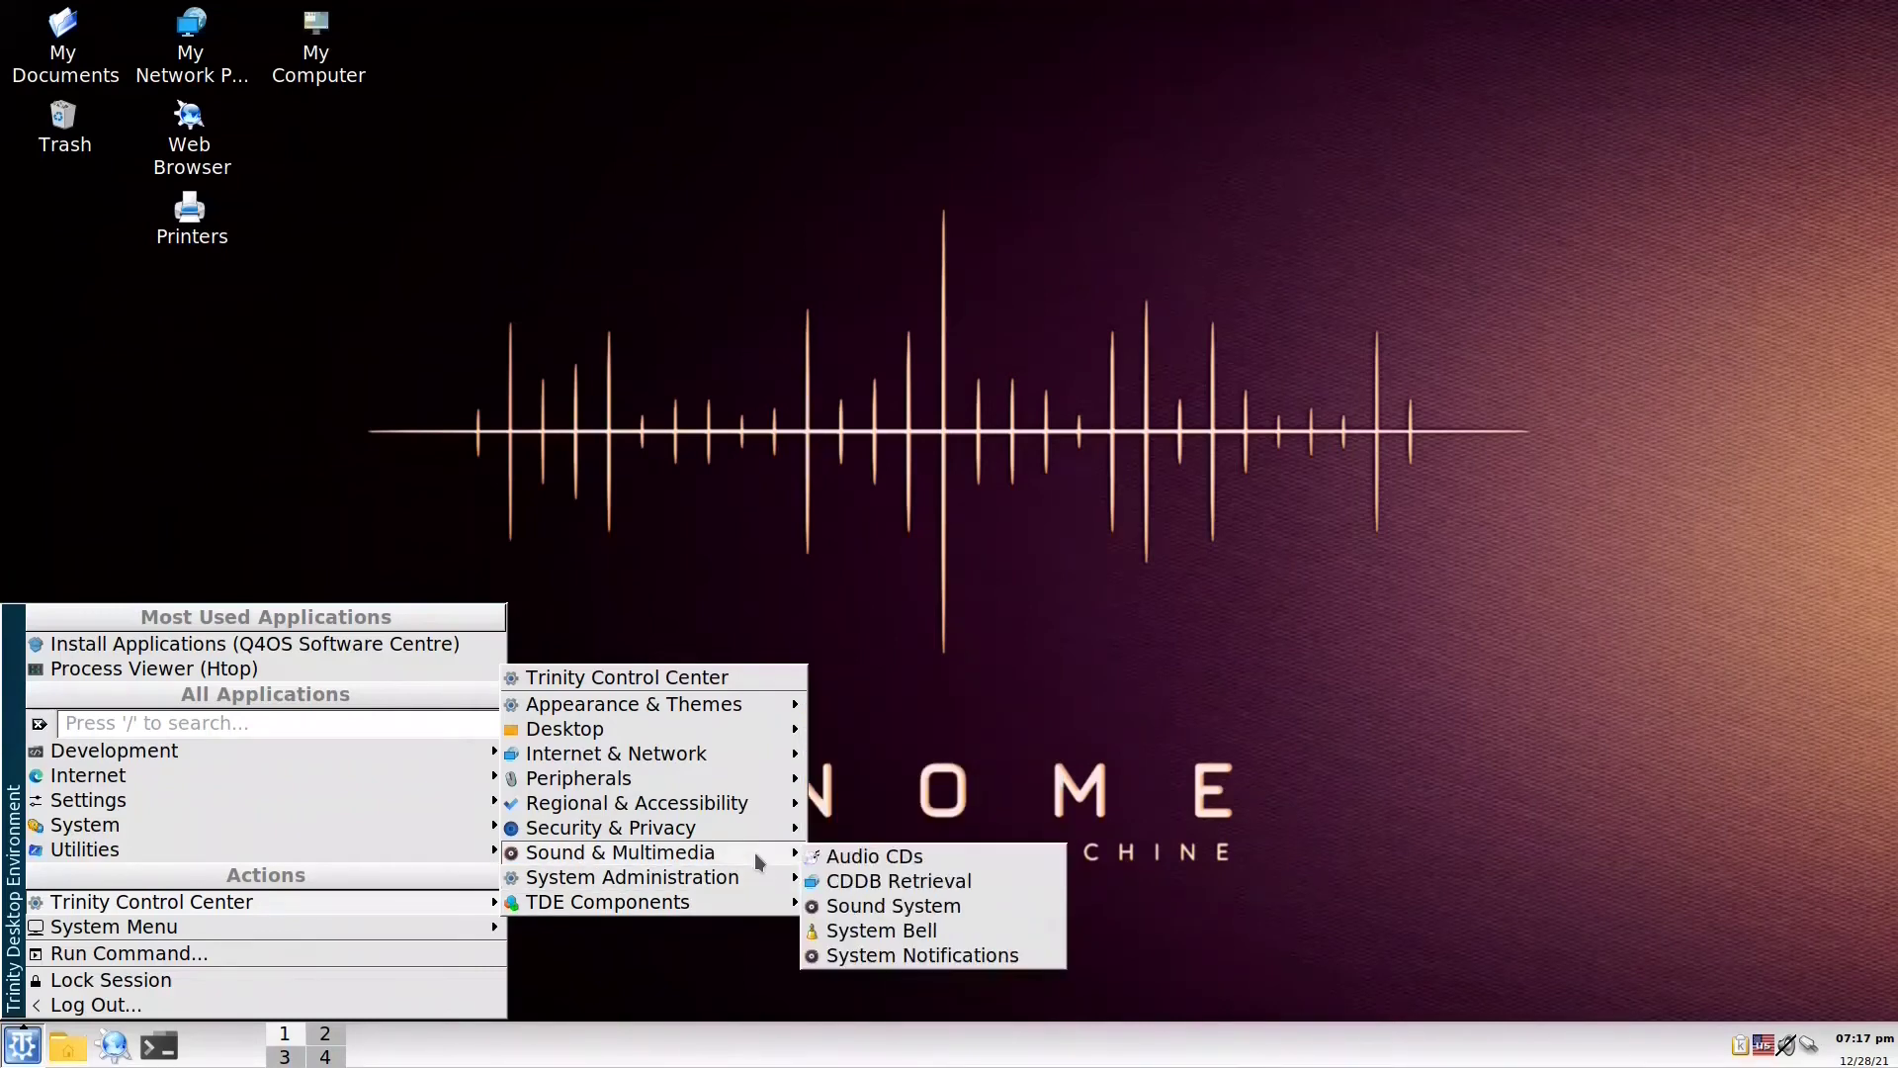
pyautogui.moveTo(702, 808)
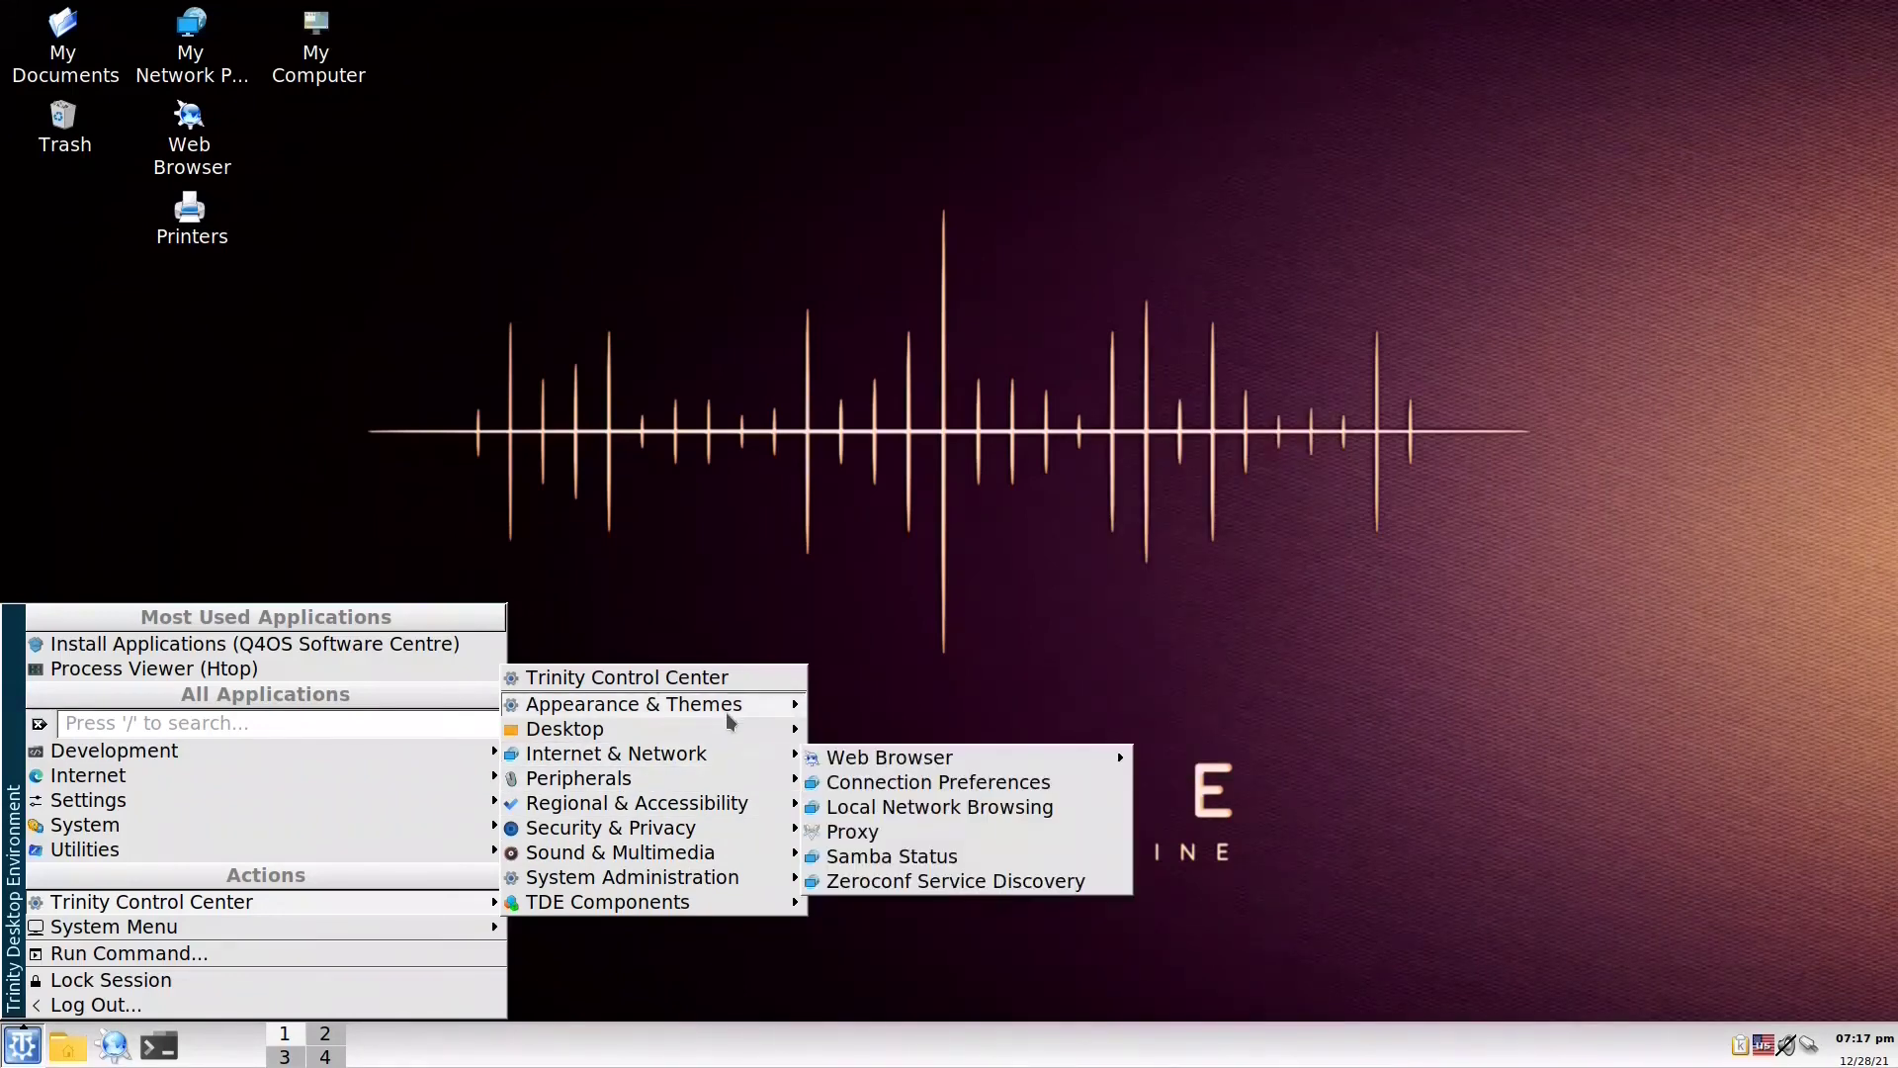
pyautogui.moveTo(725, 711)
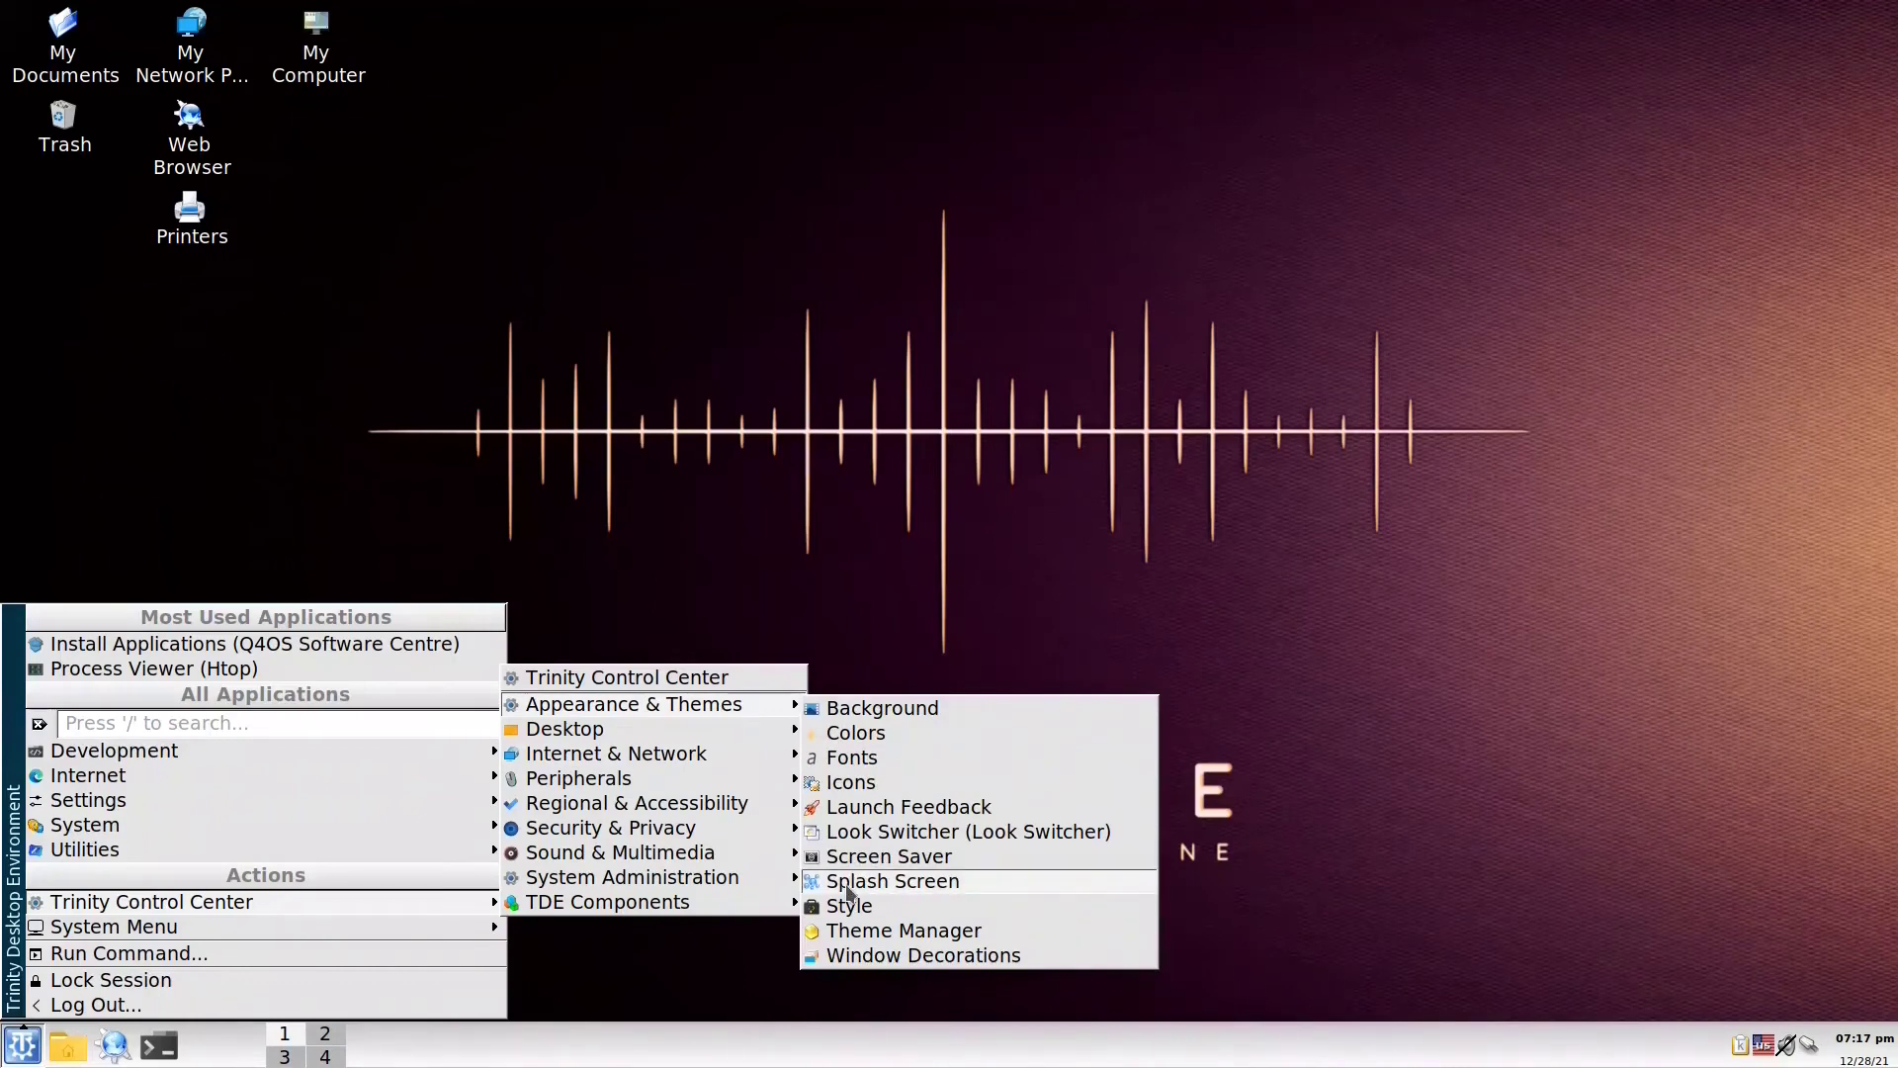
# Preview Breeze Dark and We10X-dark, try Oxygen, then apply the We10X-dark icon theme.
pyautogui.click(859, 784)
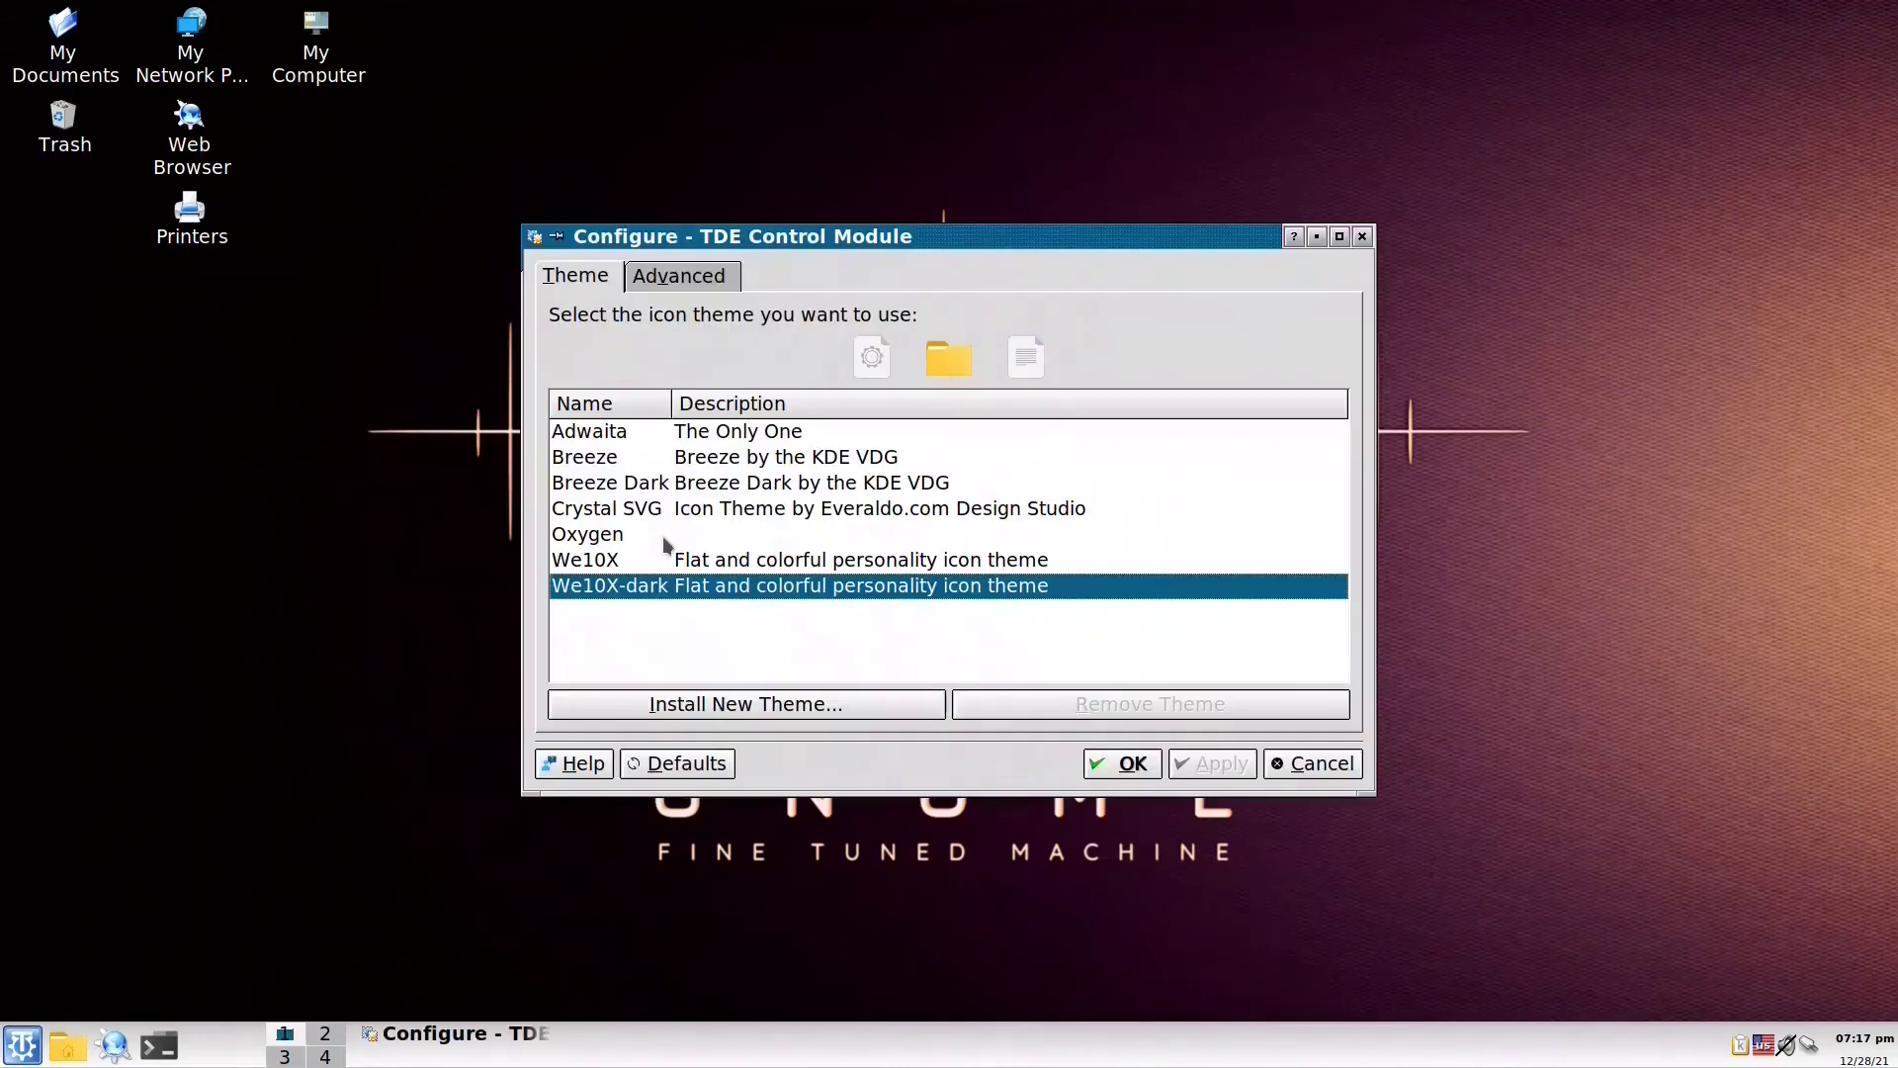
pyautogui.click(593, 482)
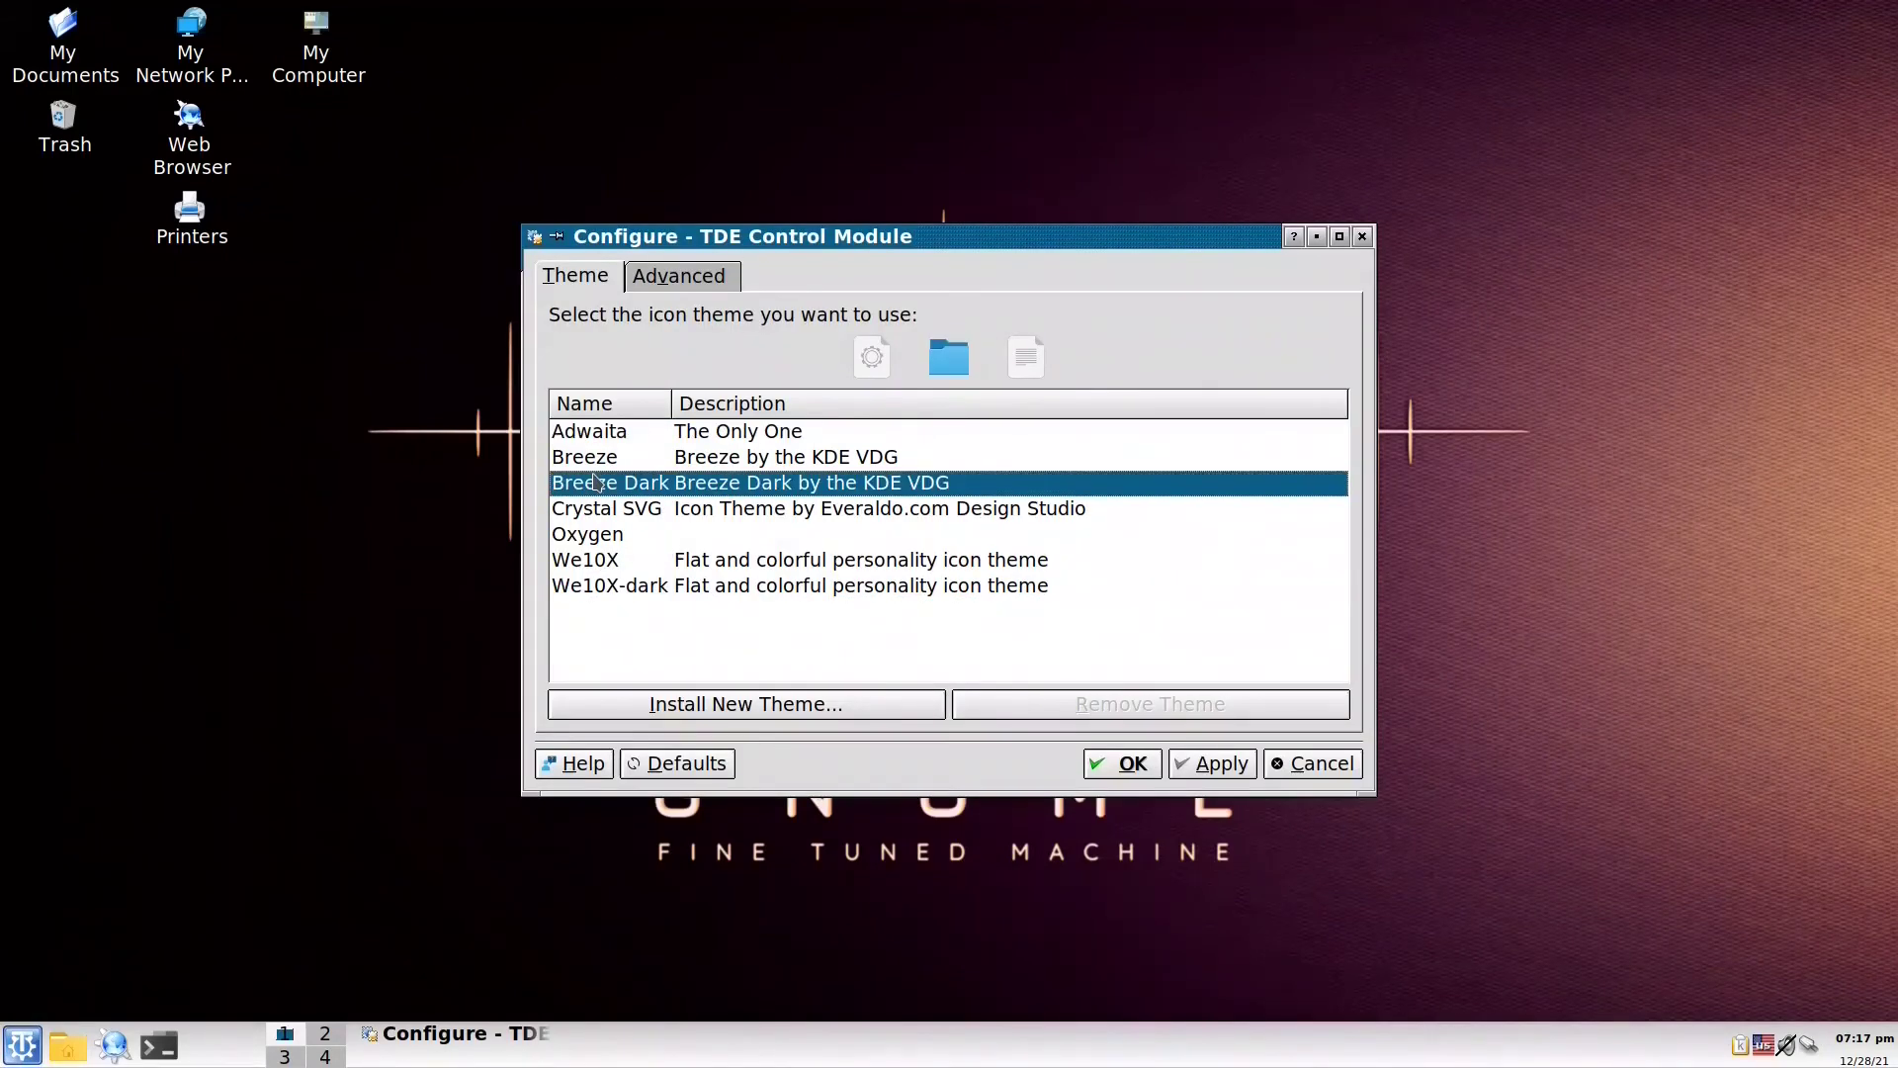
pyautogui.click(602, 590)
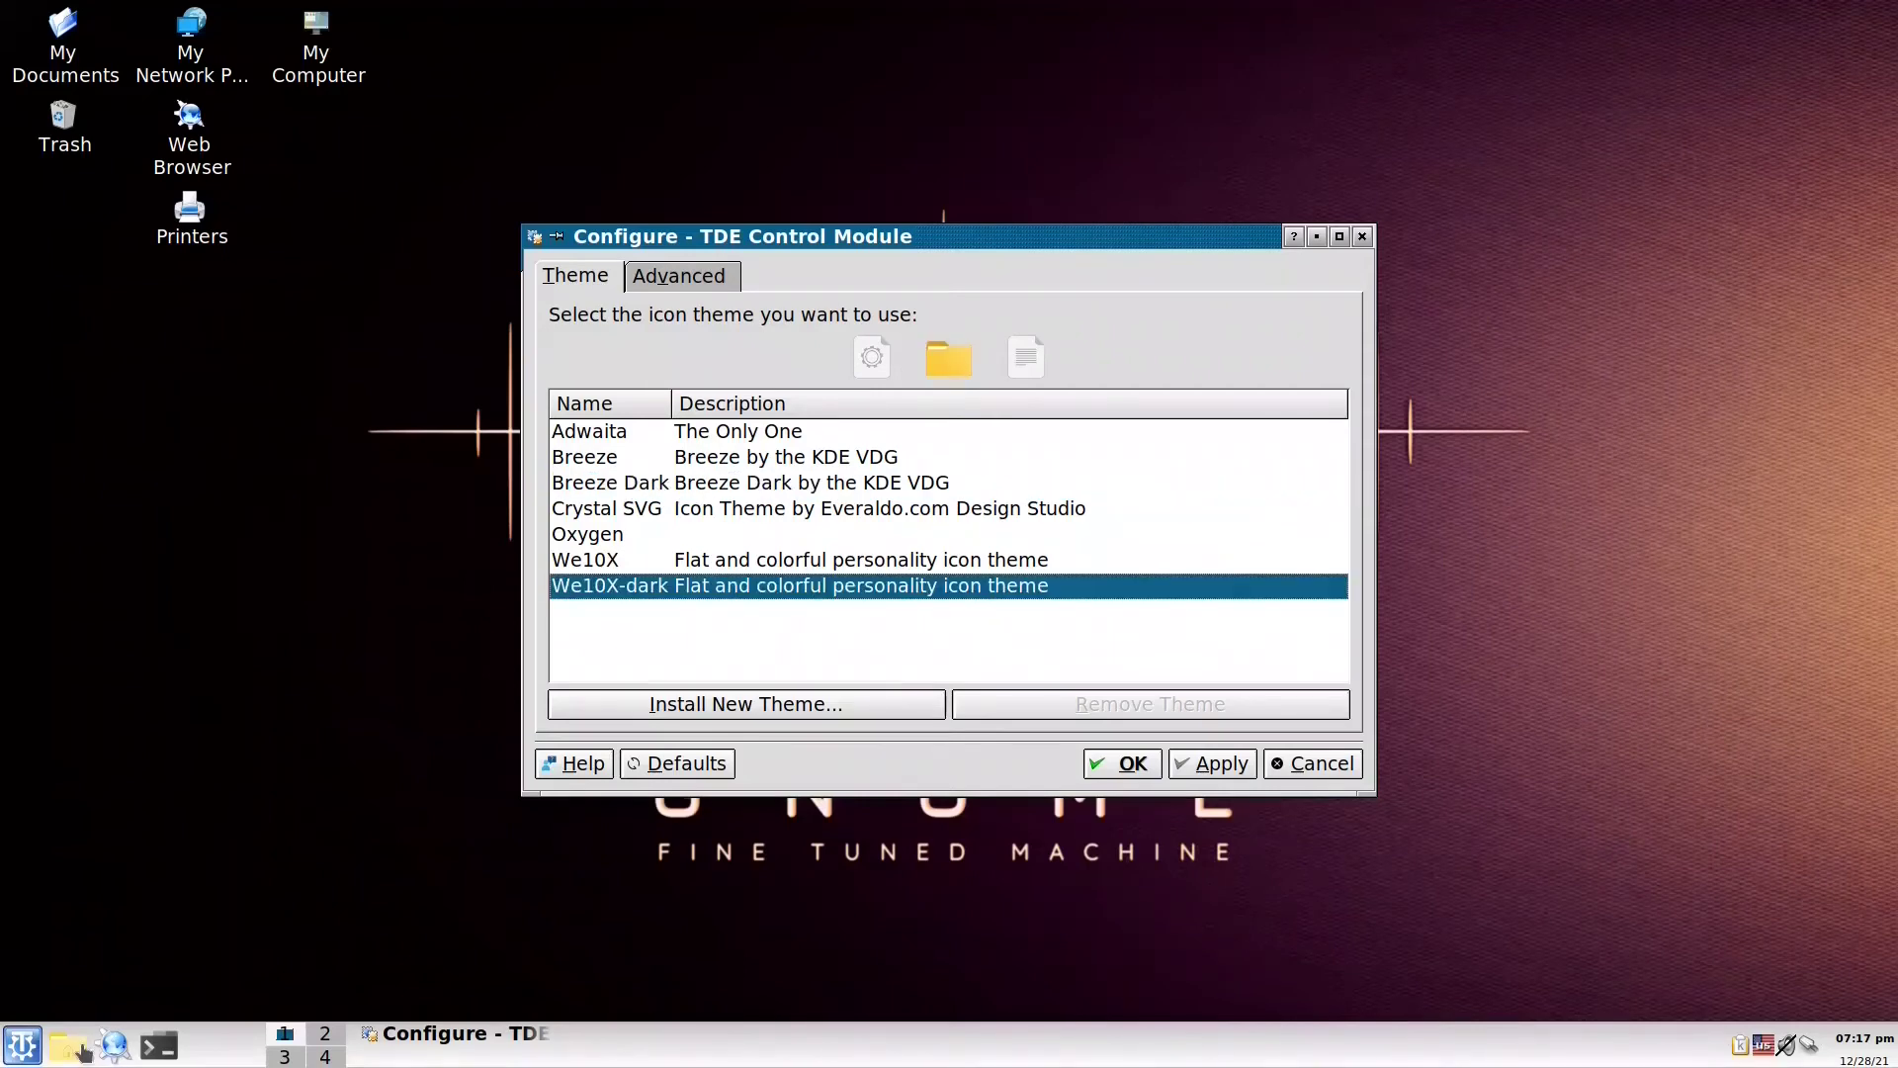
pyautogui.click(611, 539)
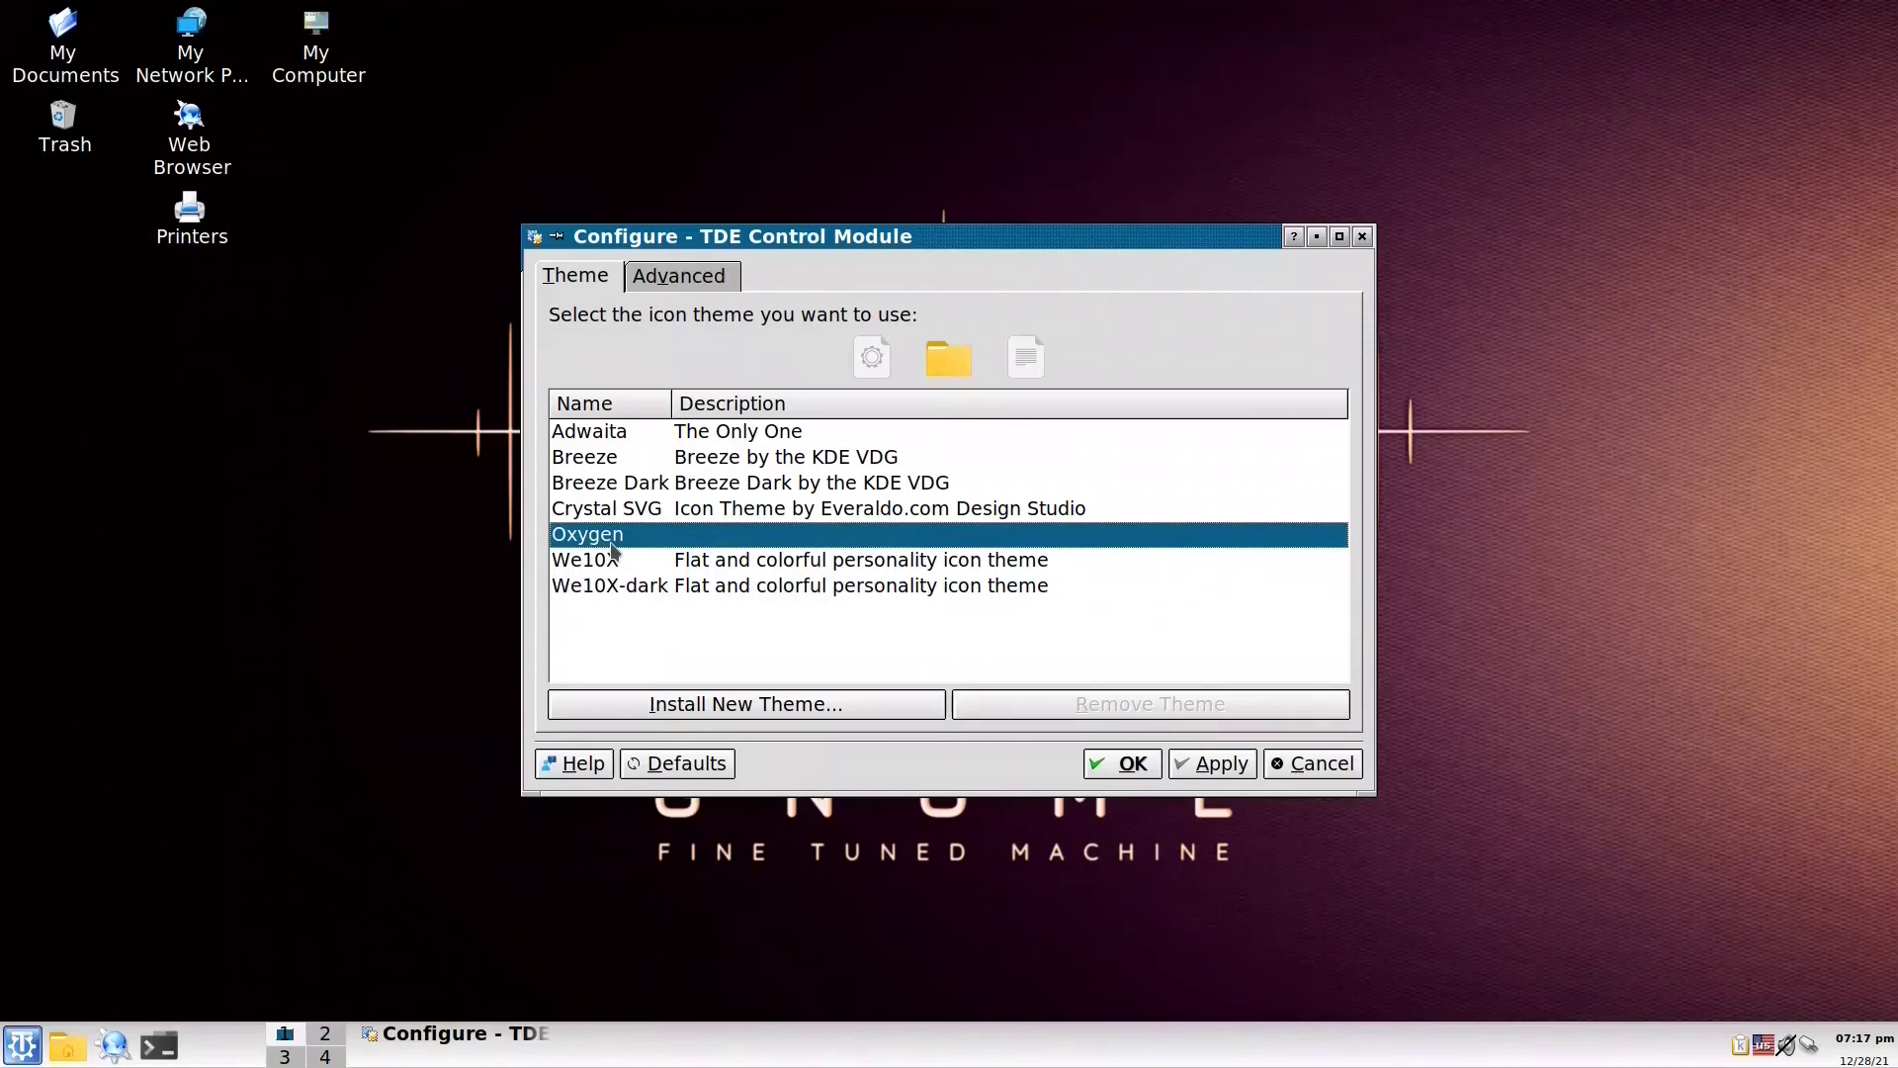
pyautogui.click(1198, 767)
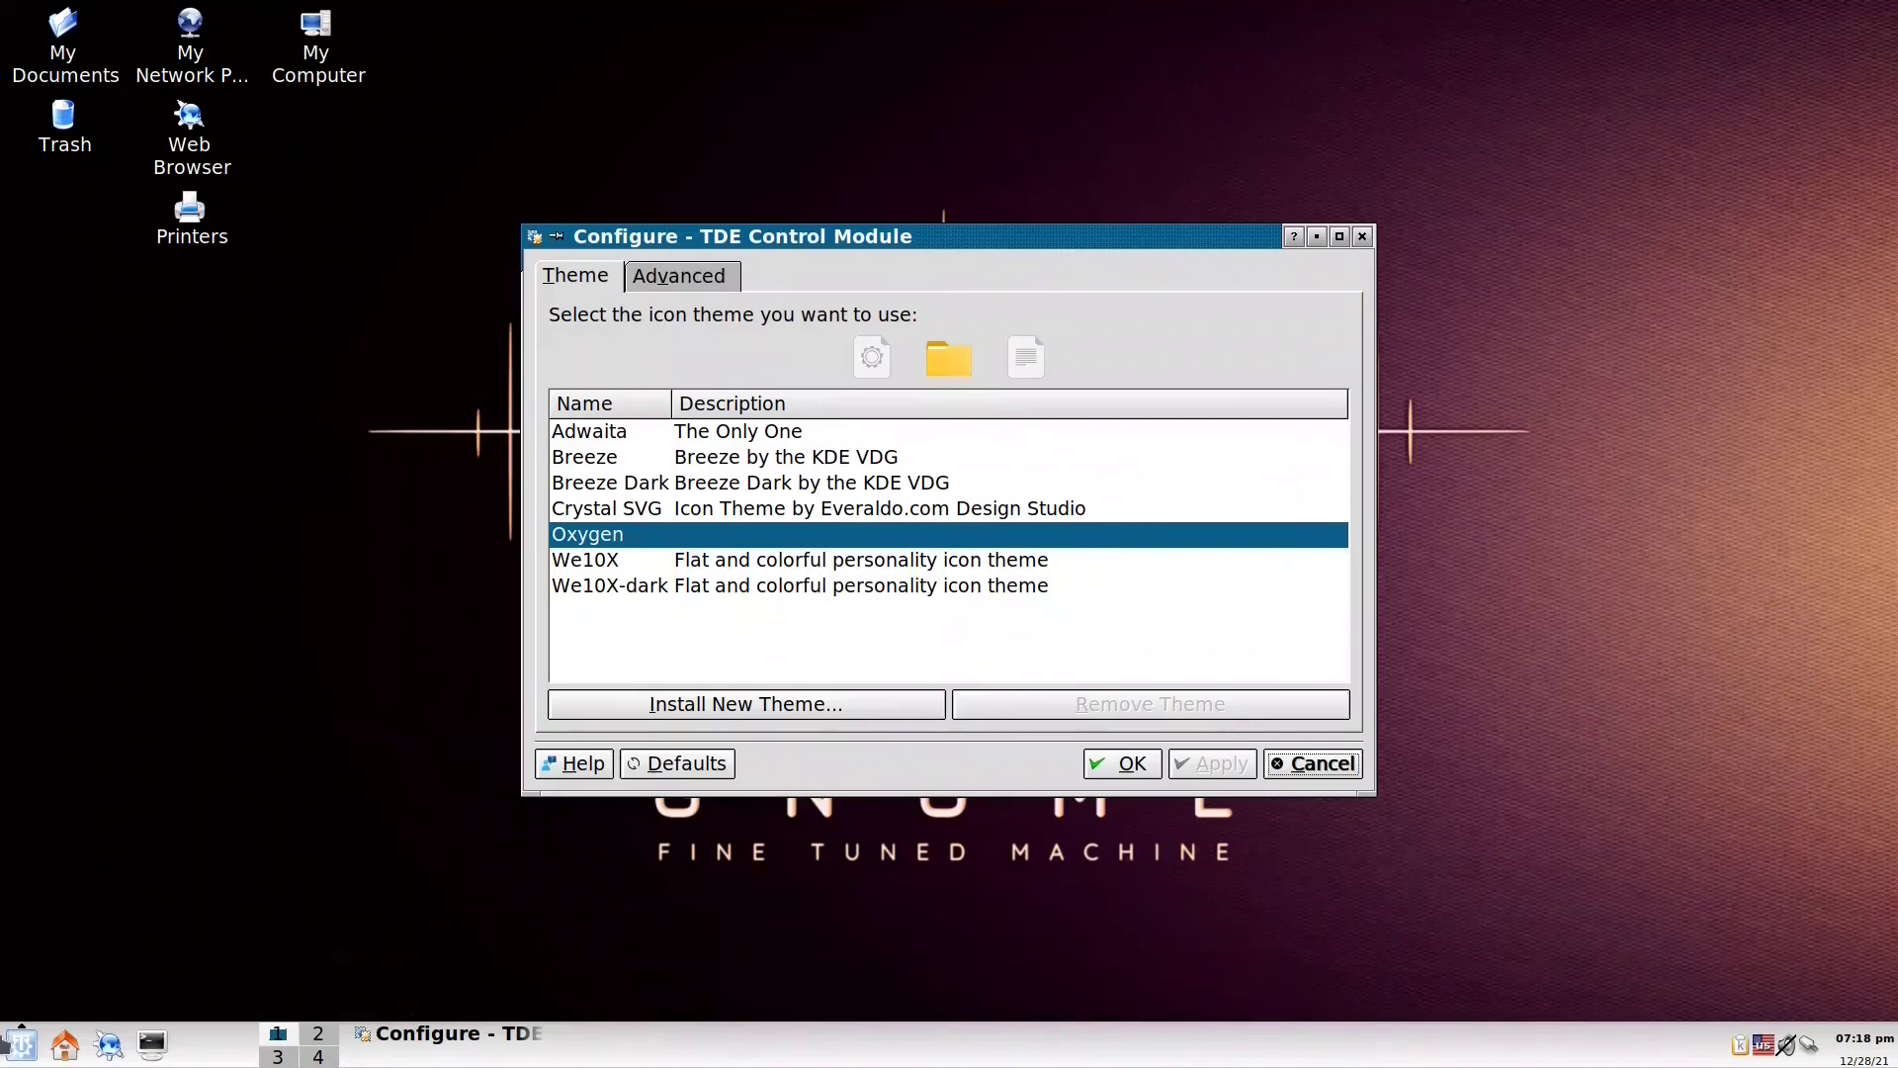
pyautogui.click(672, 591)
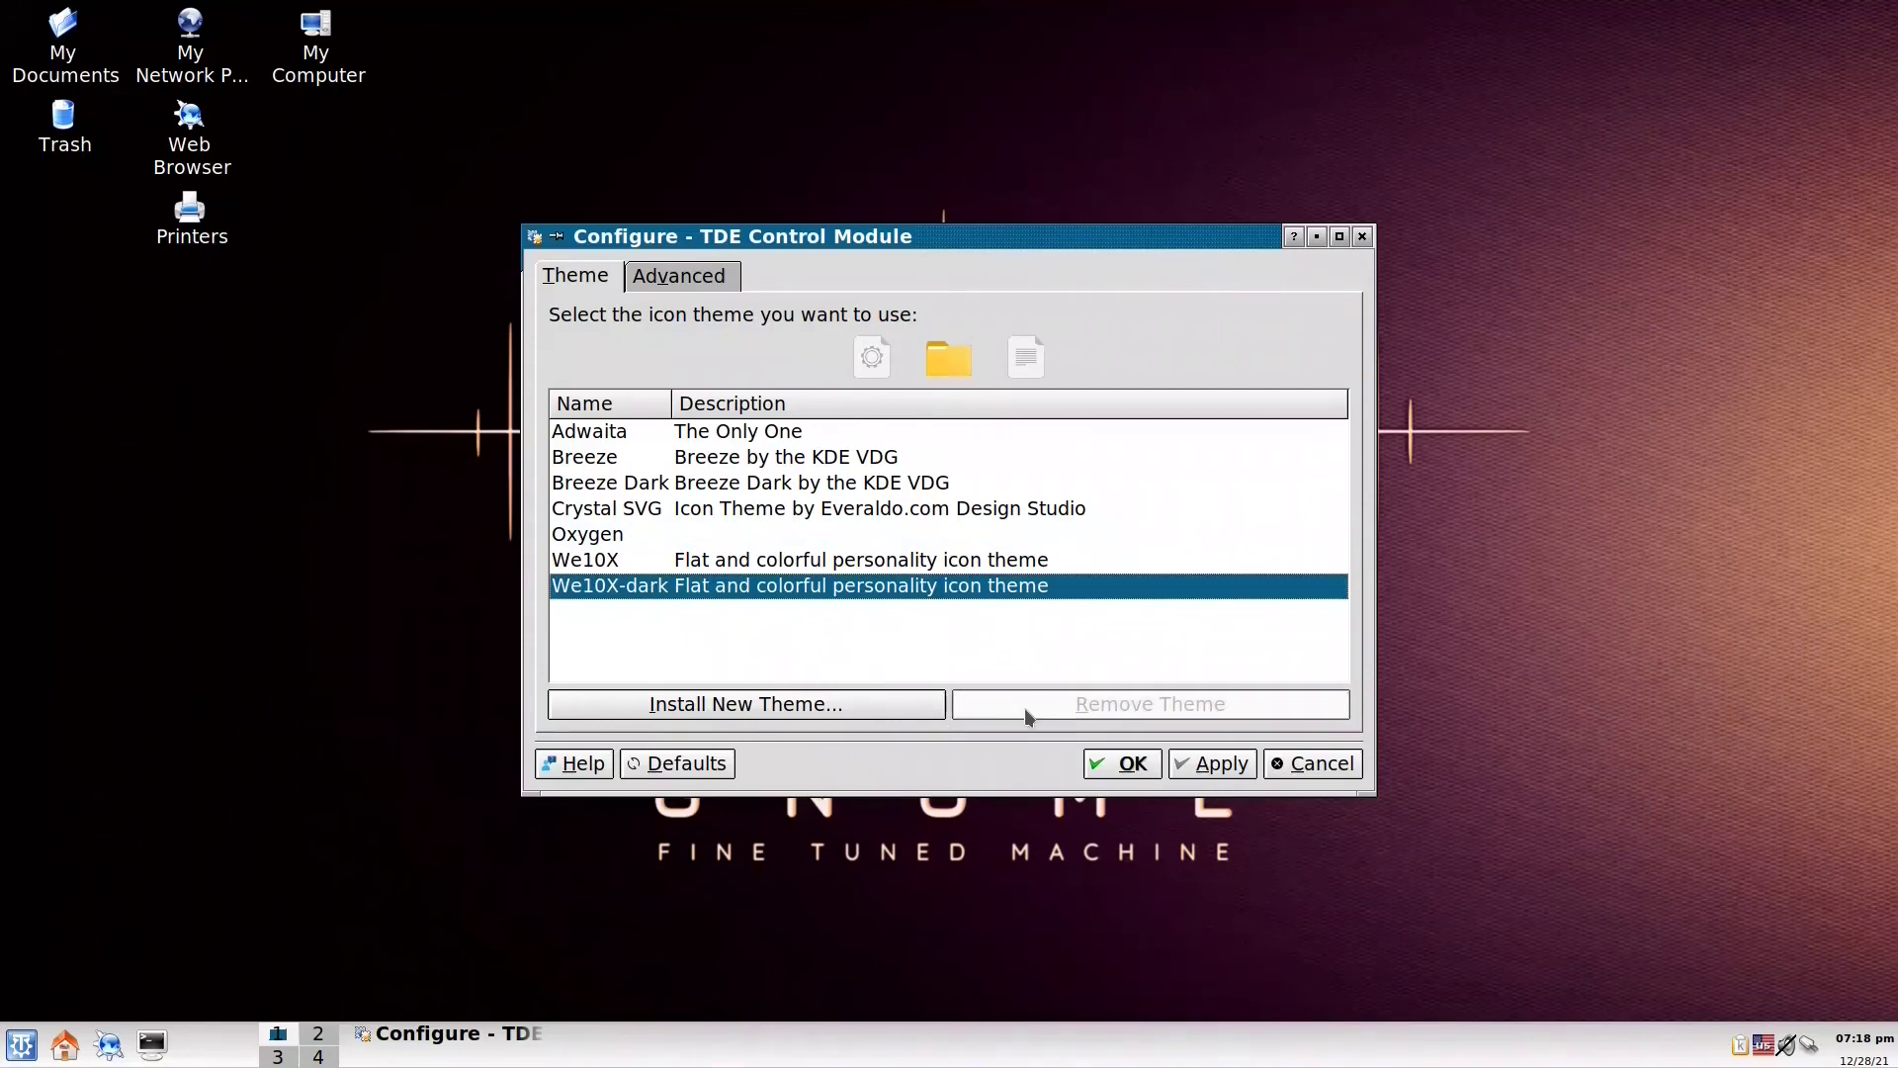
pyautogui.click(1131, 768)
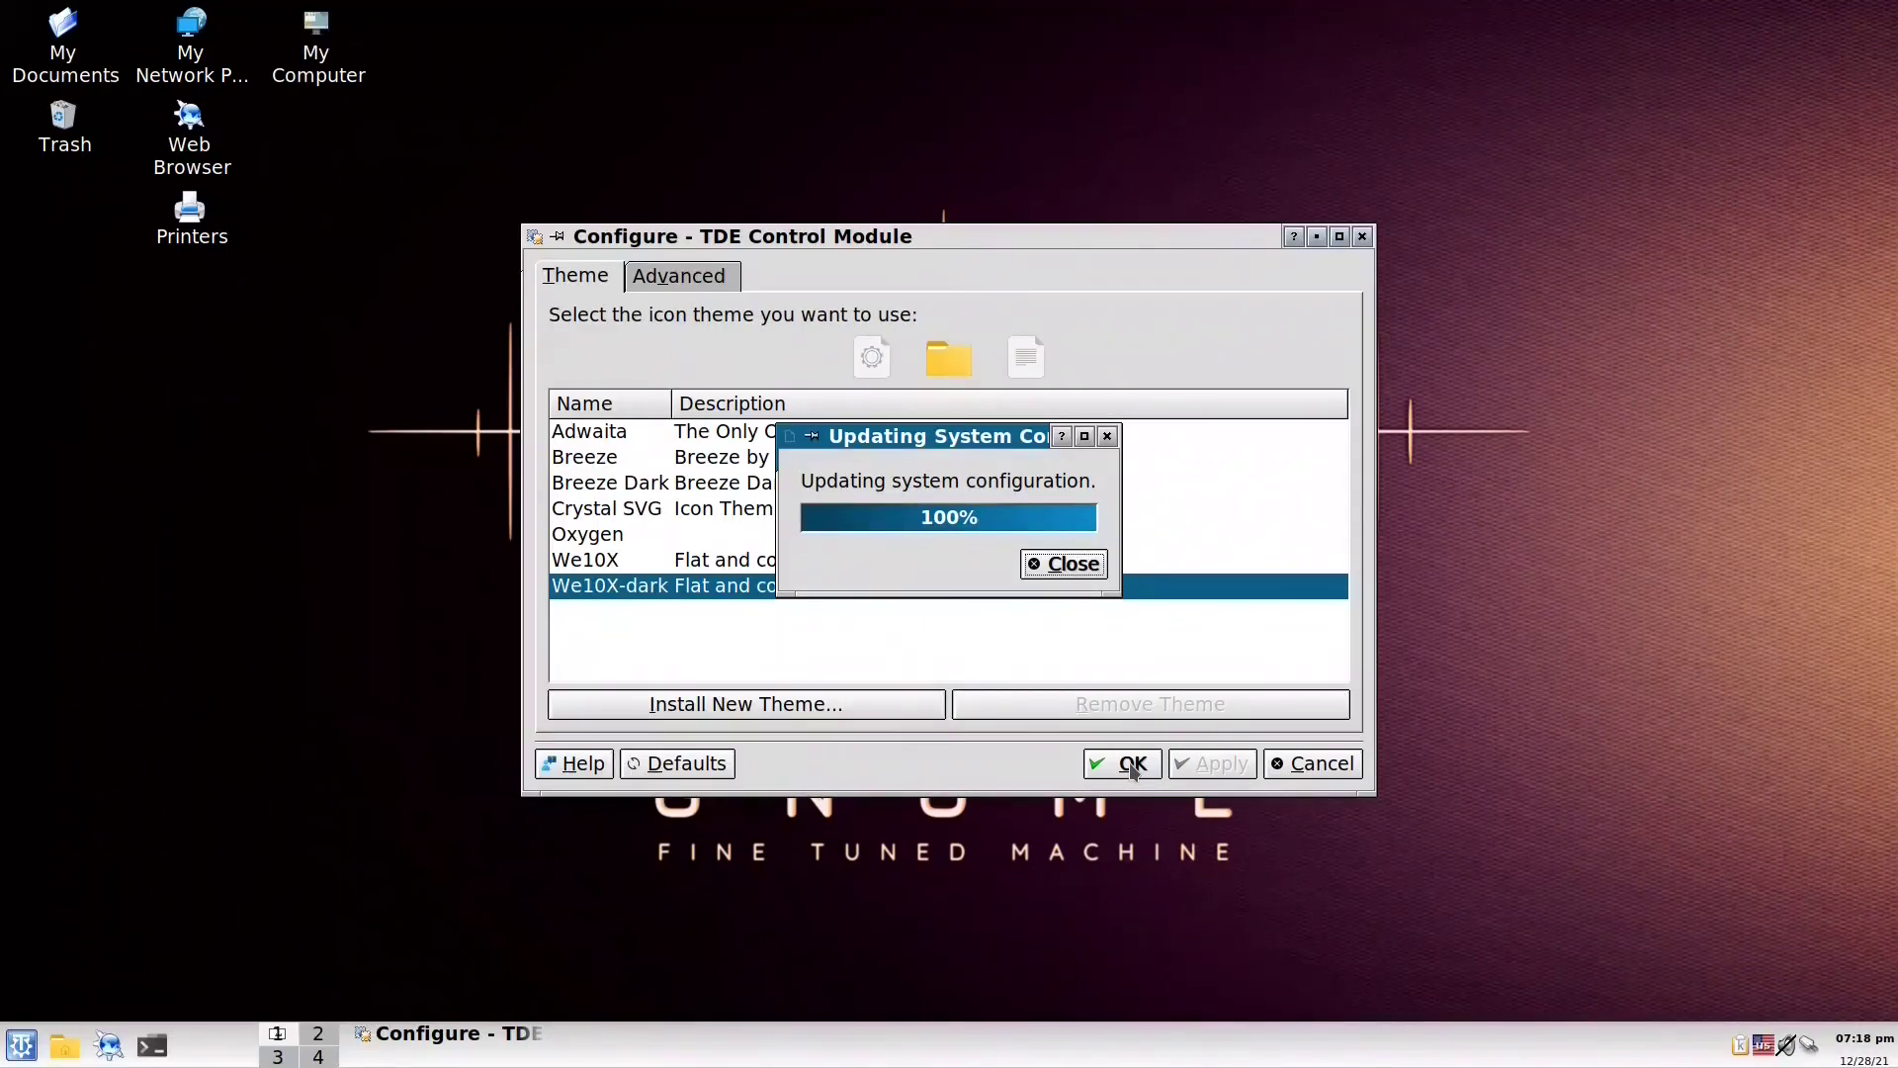
# Launch Install Applications (Q4OS Software Centre) from the K menu's System submenu.
pyautogui.click(22, 1044)
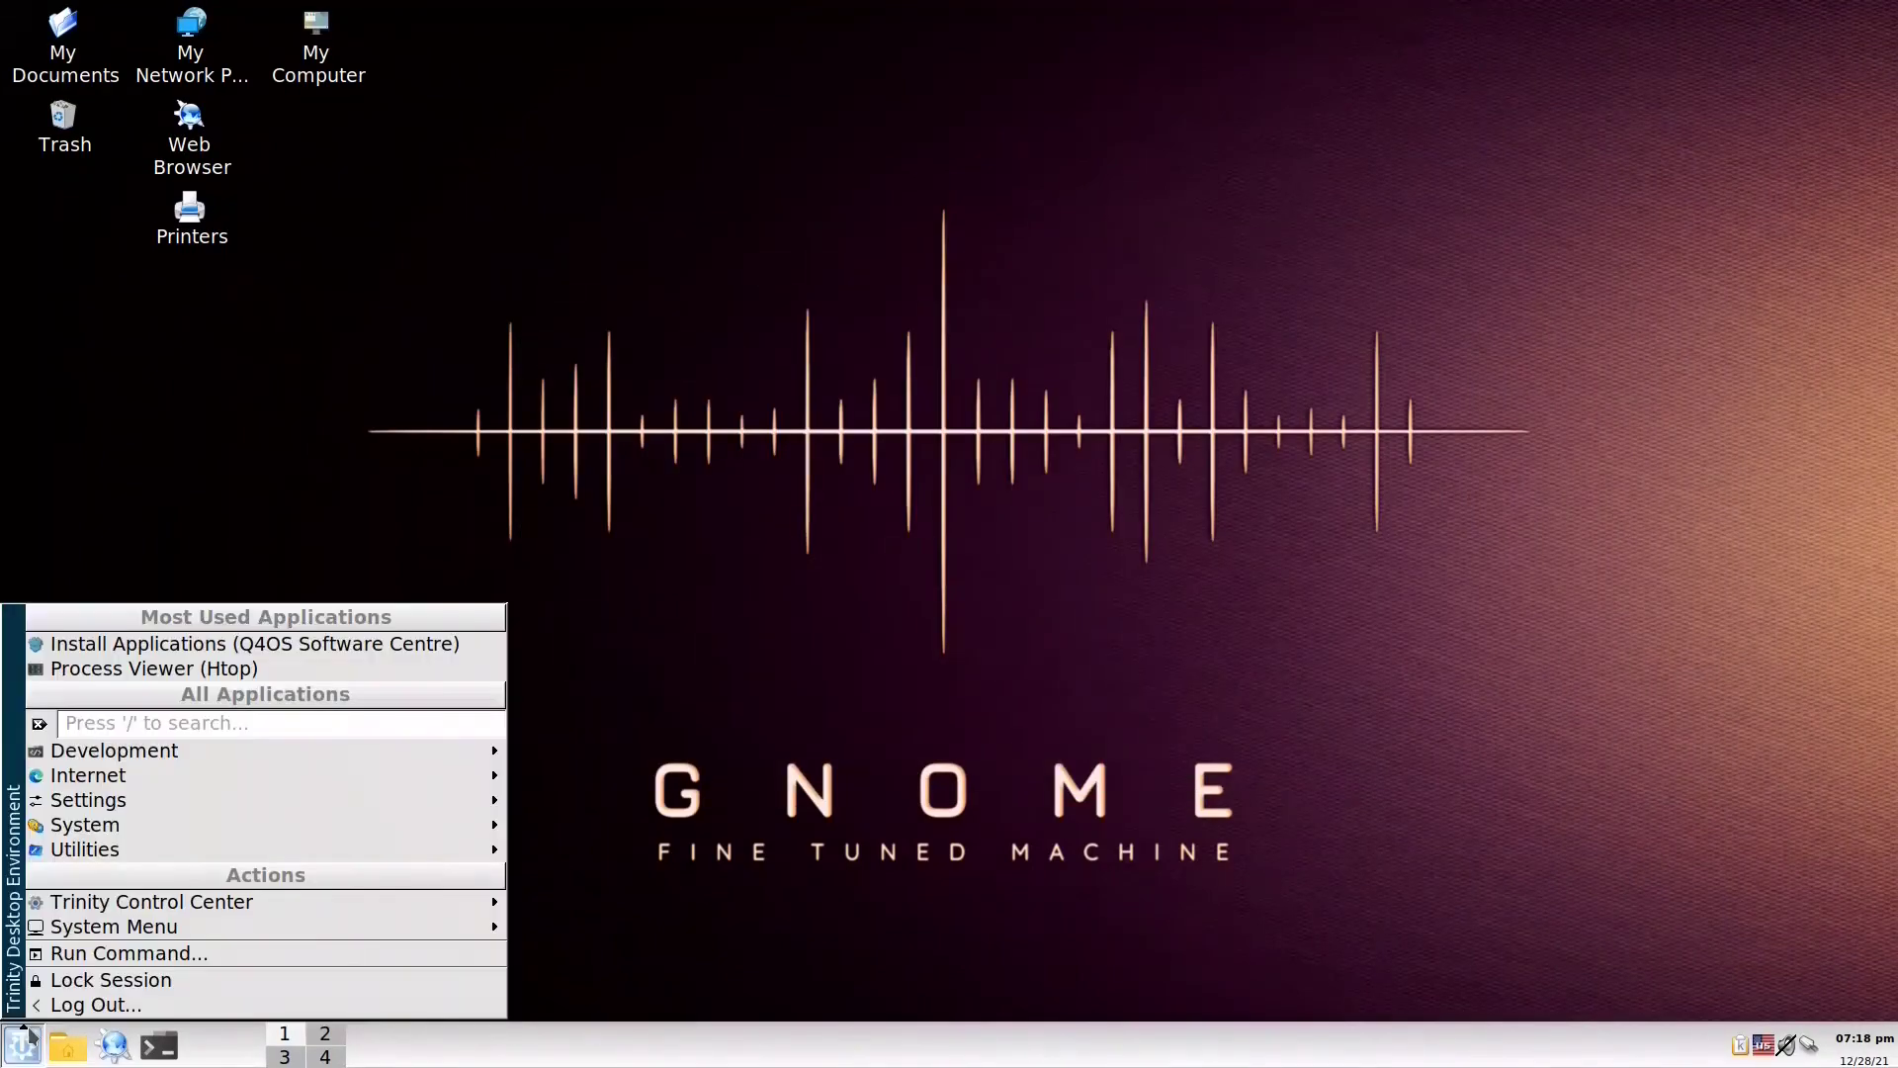
pyautogui.moveTo(211, 751)
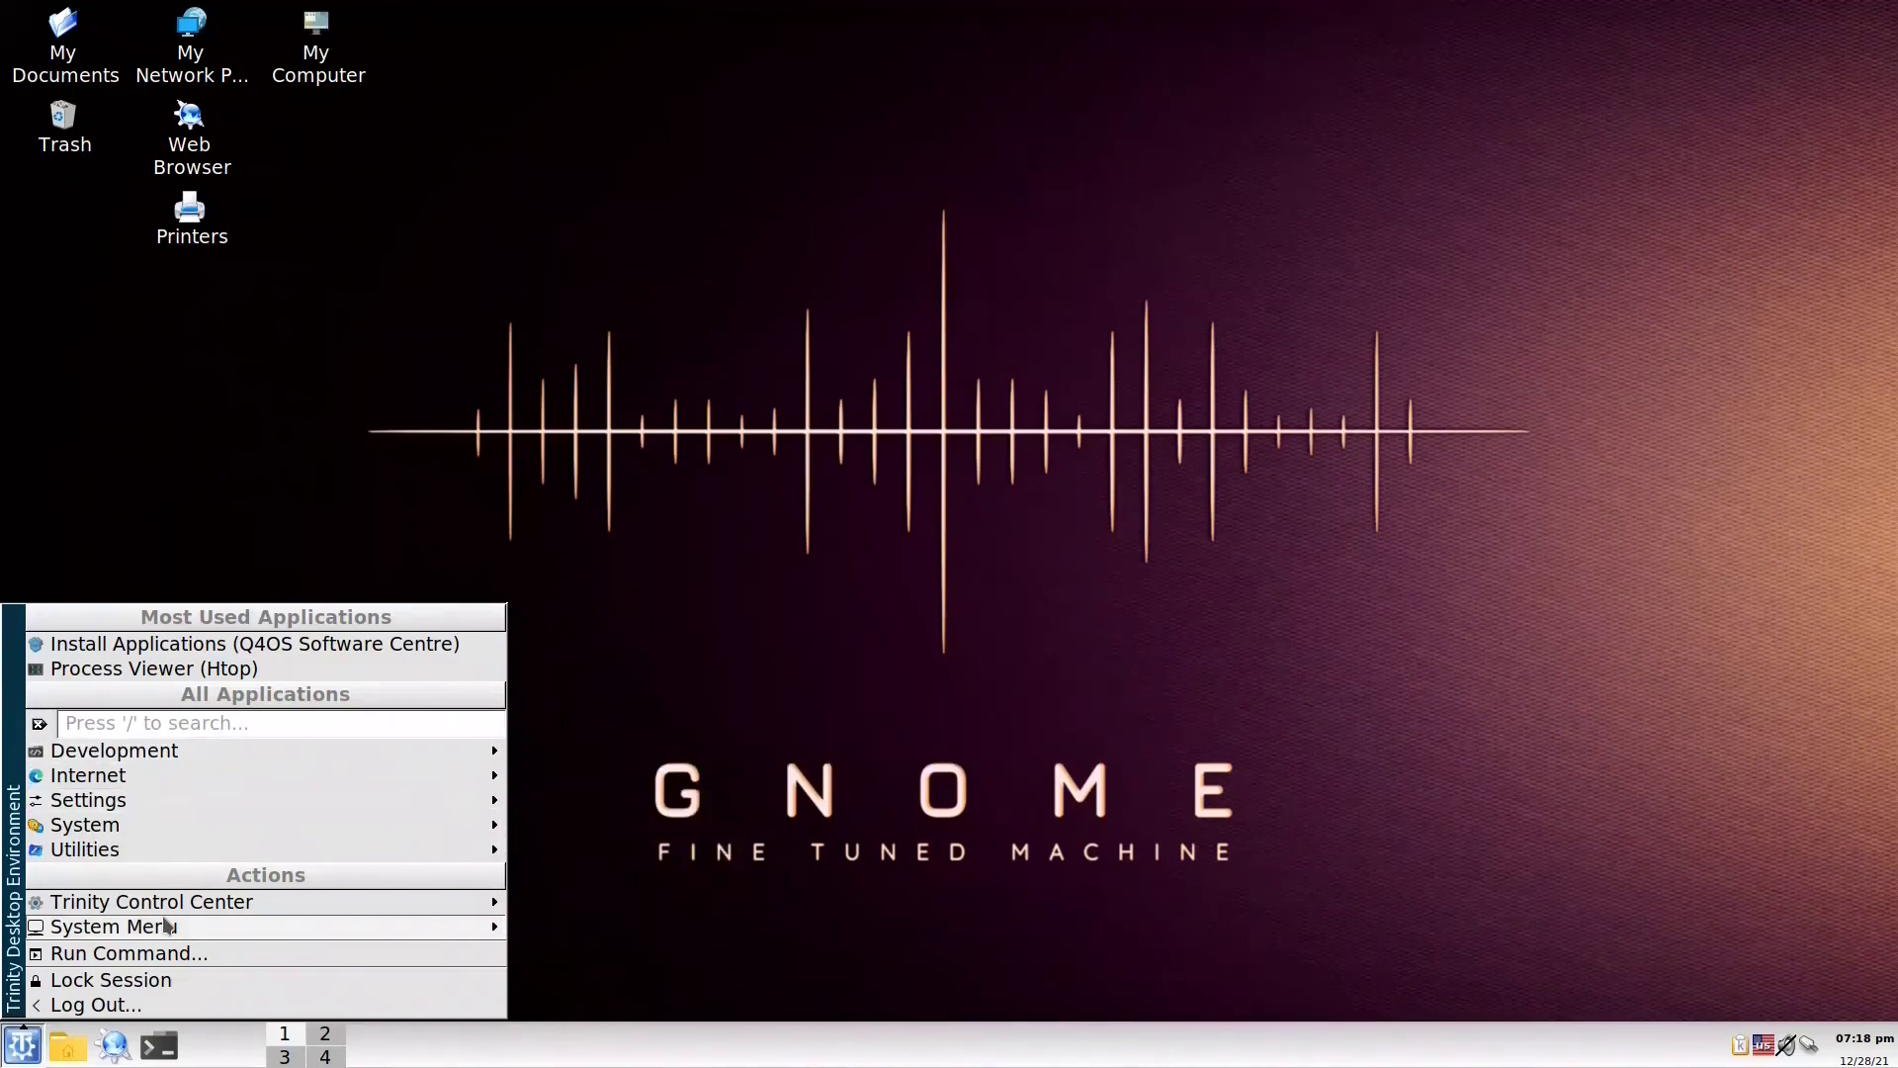
pyautogui.moveTo(257, 832)
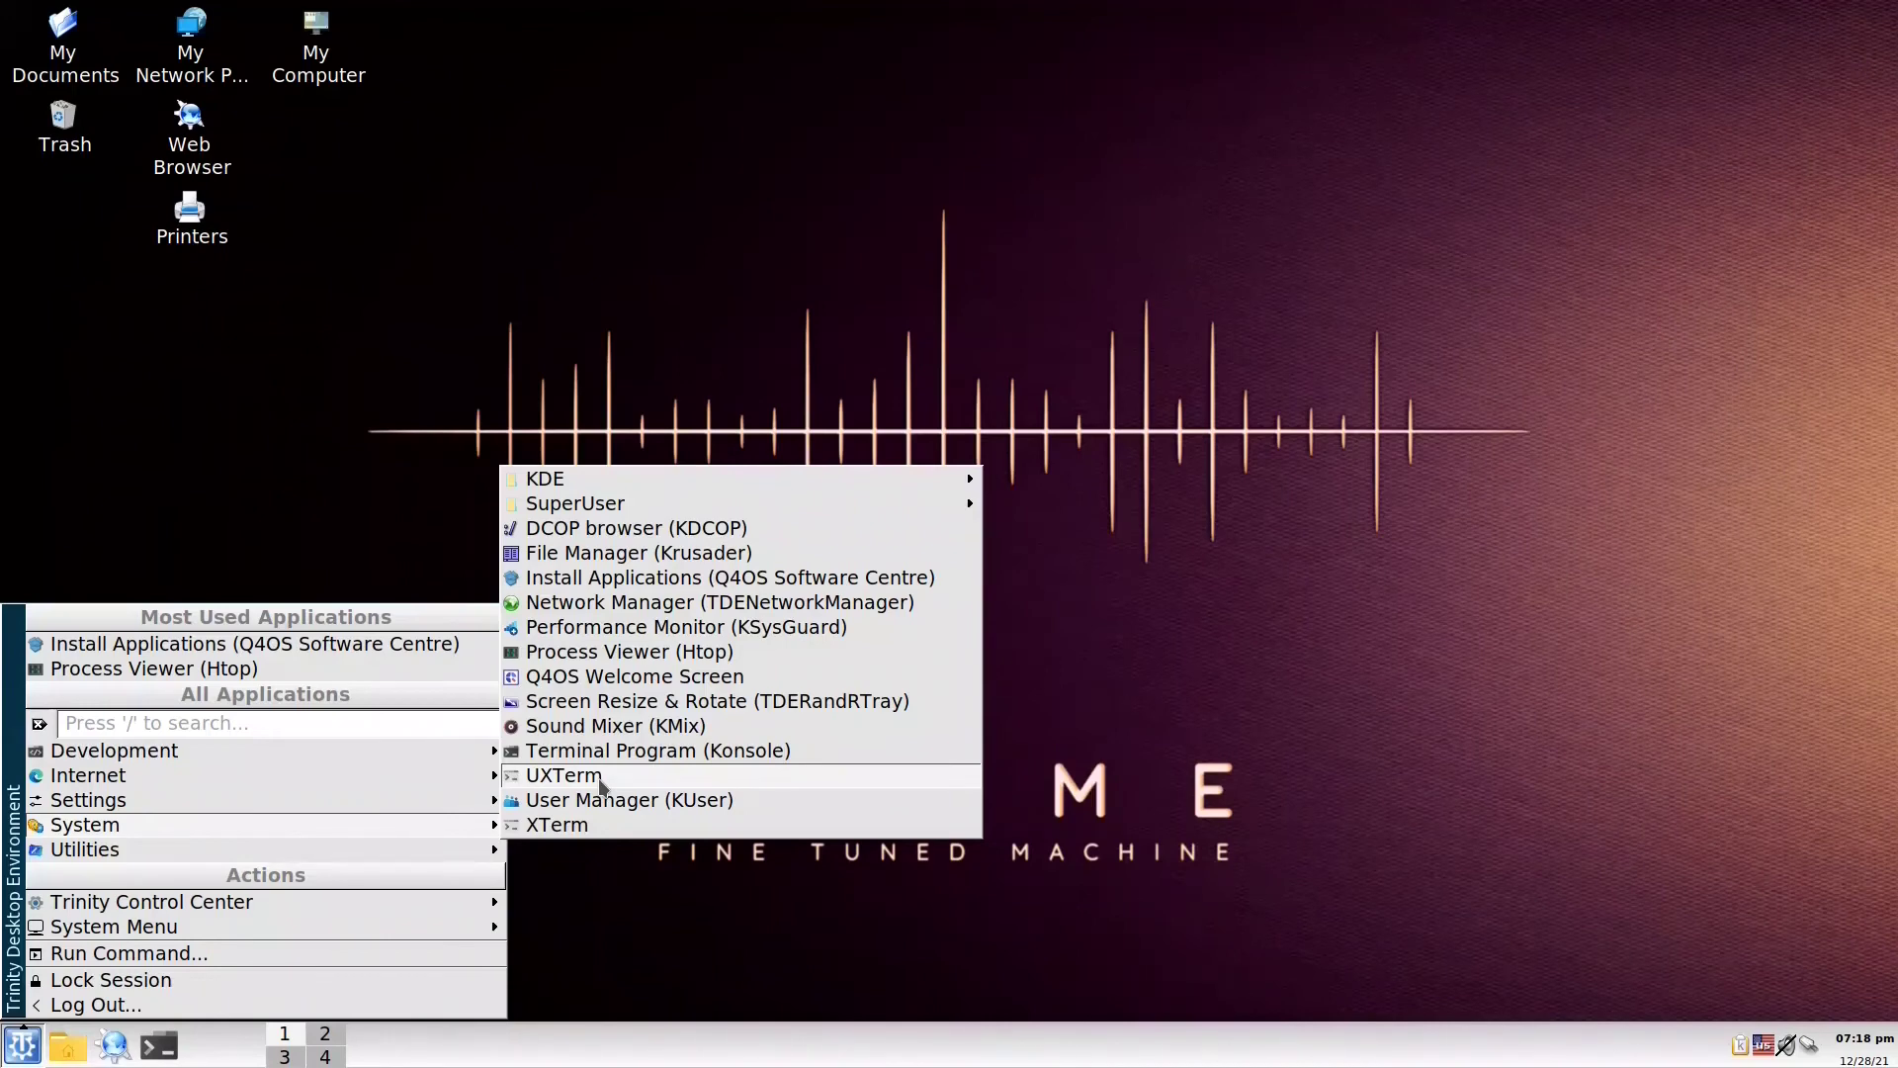
pyautogui.click(771, 577)
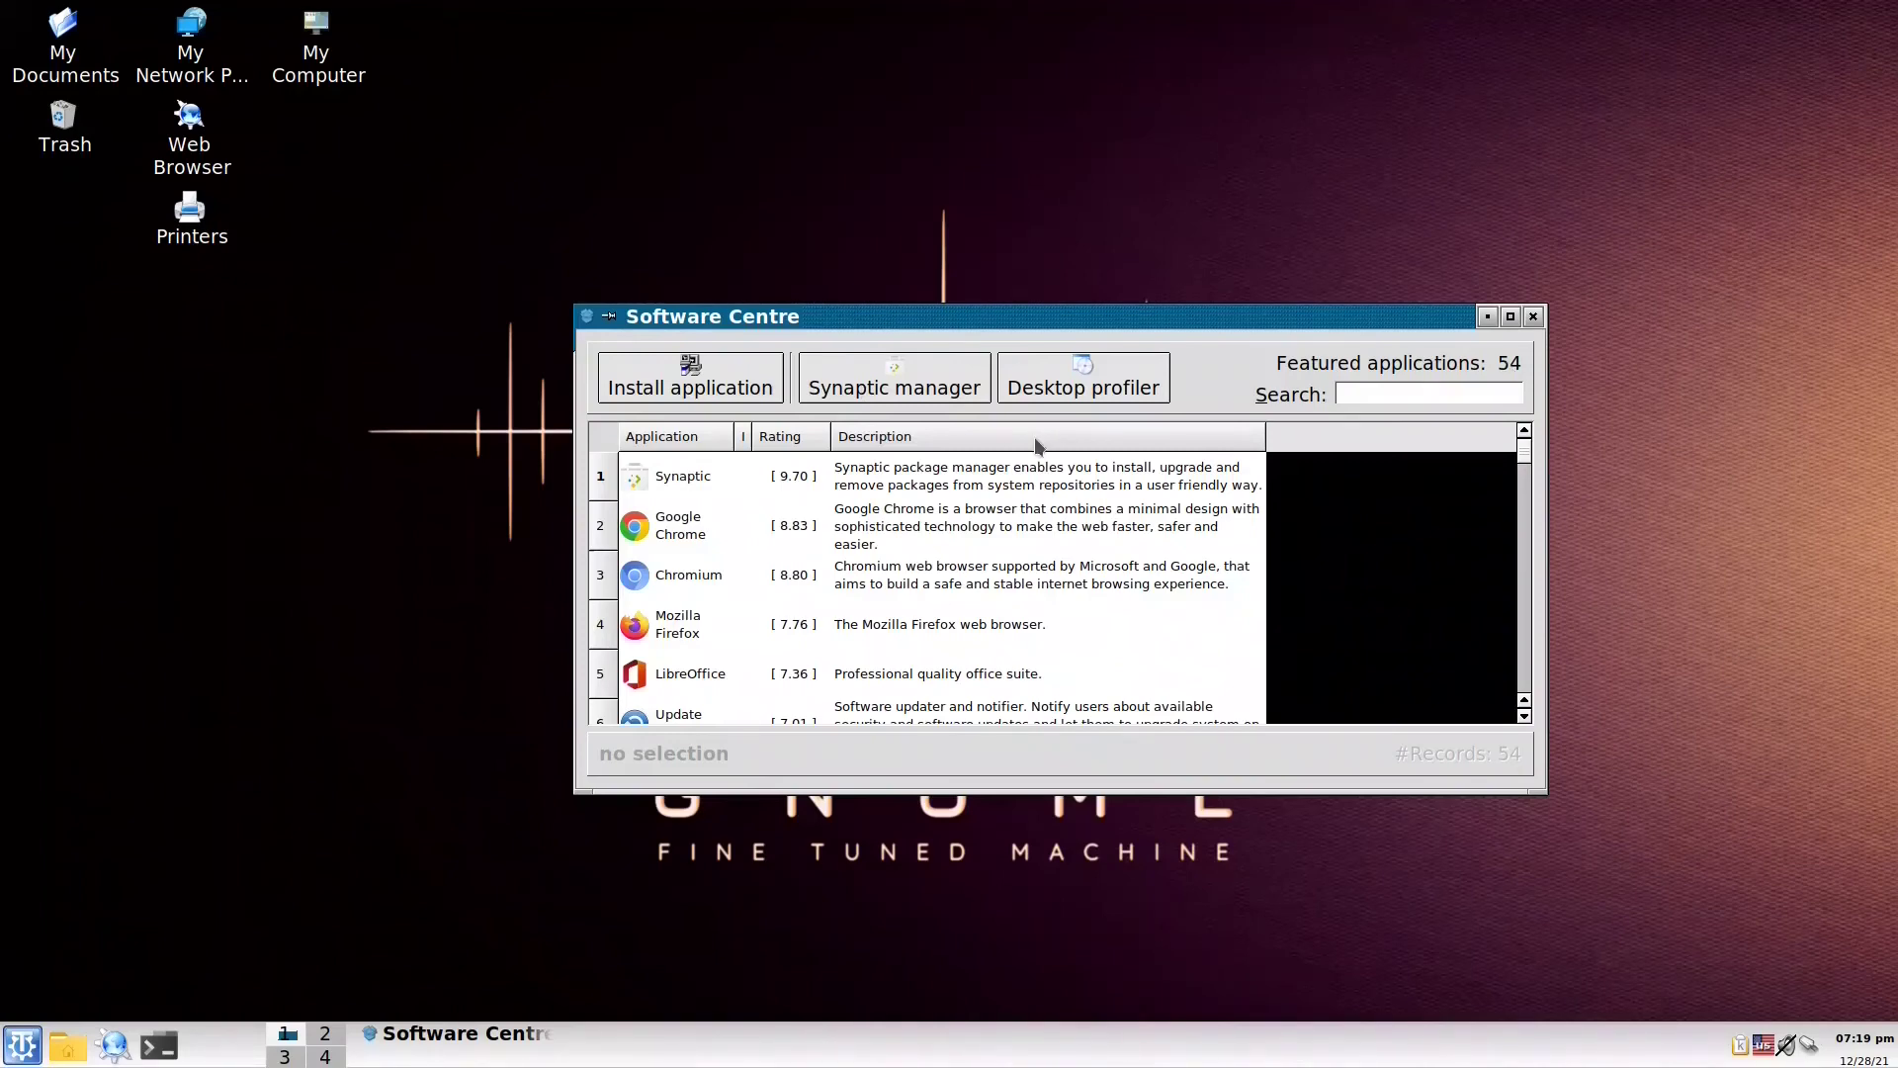
# Install Synaptic from the featured applications and finish its setup wizard.
pyautogui.doubleClick(691, 477)
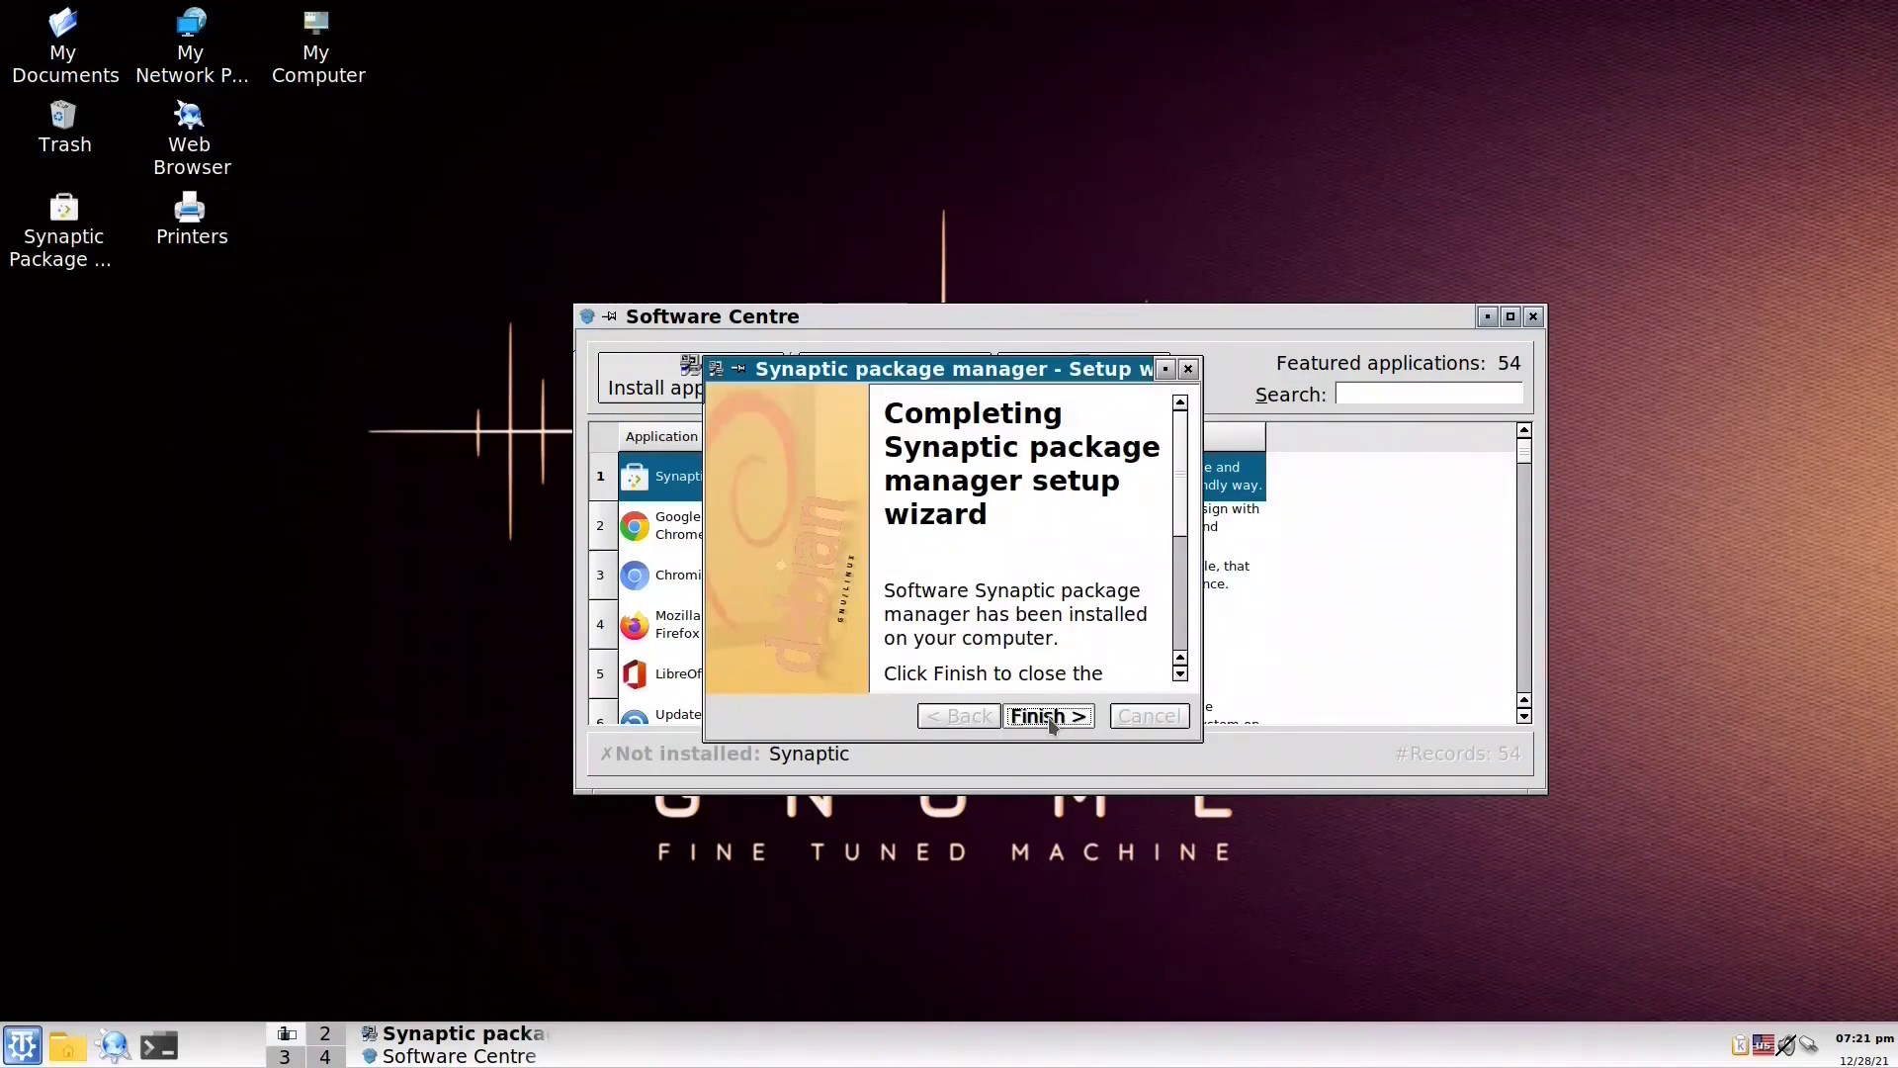
pyautogui.click(1049, 718)
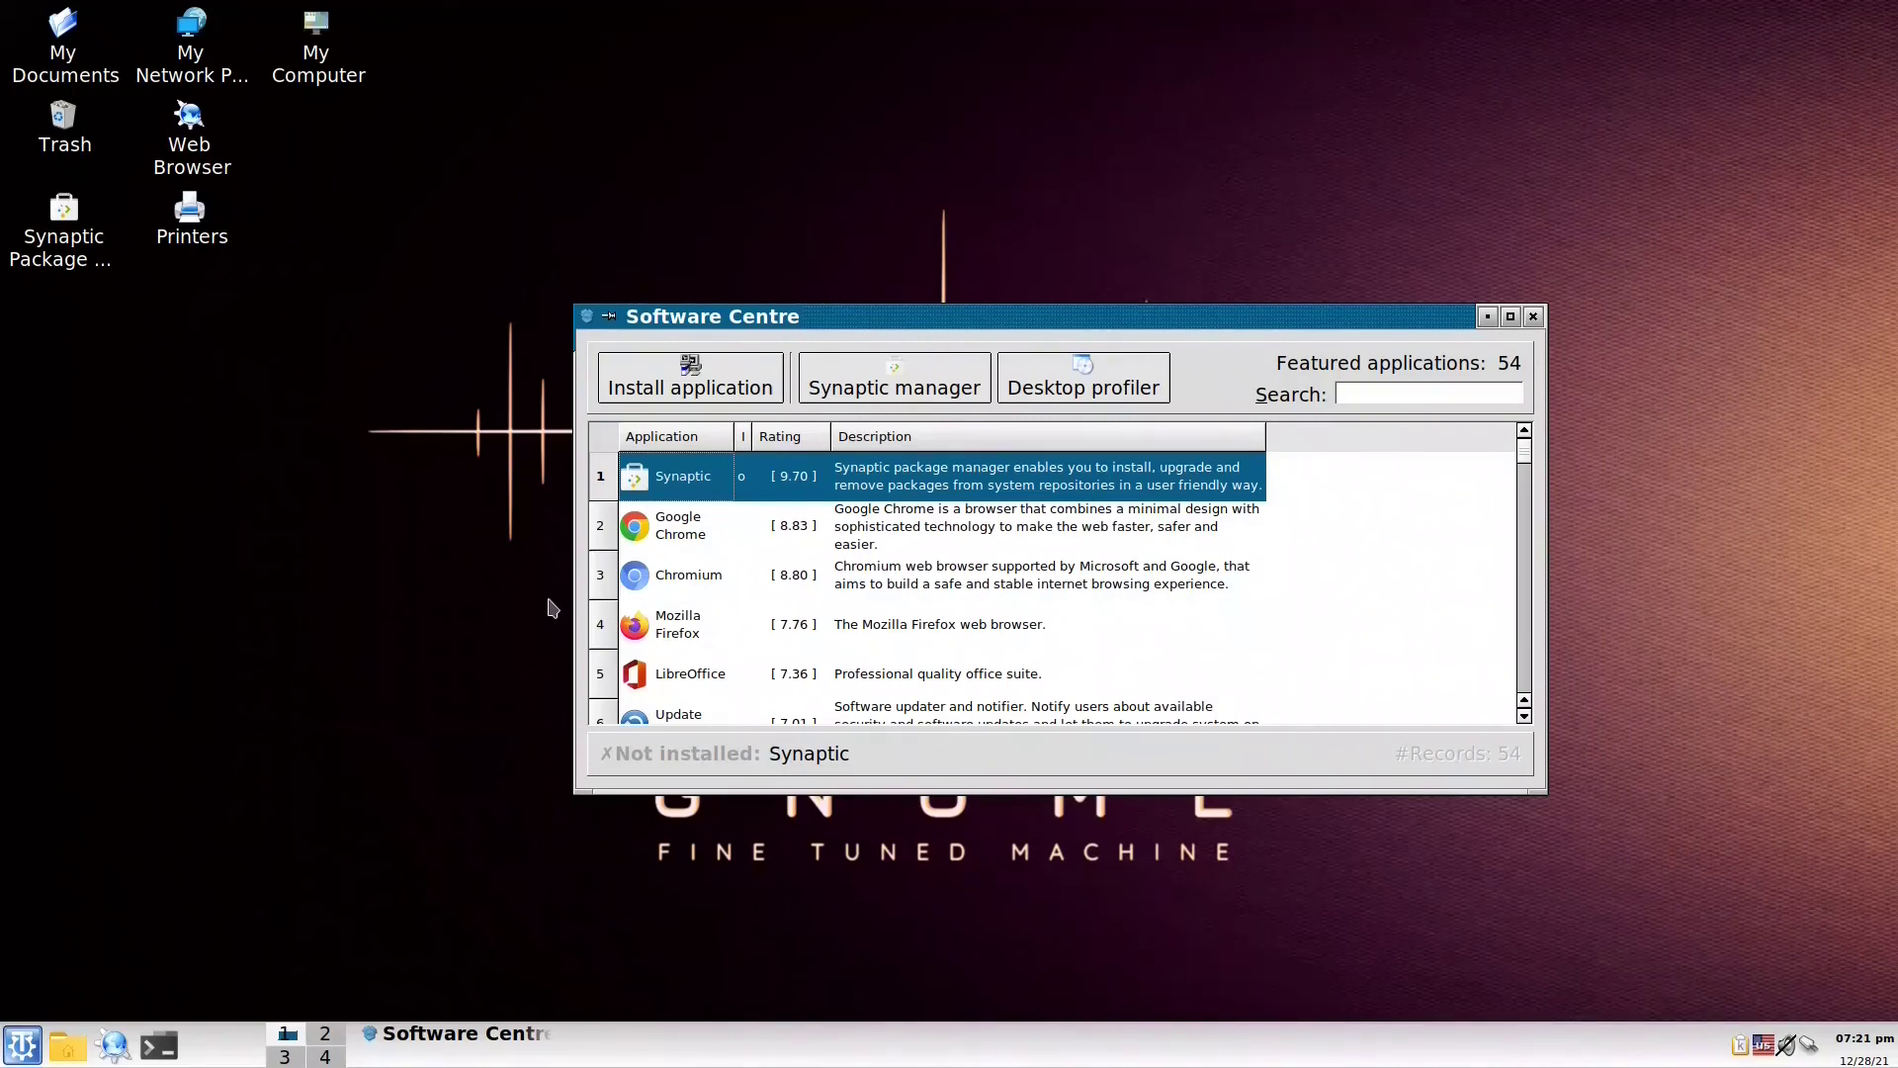
# Launch Synaptic Package Manager from the desktop shortcut with the administrator password.
pyautogui.click(69, 253)
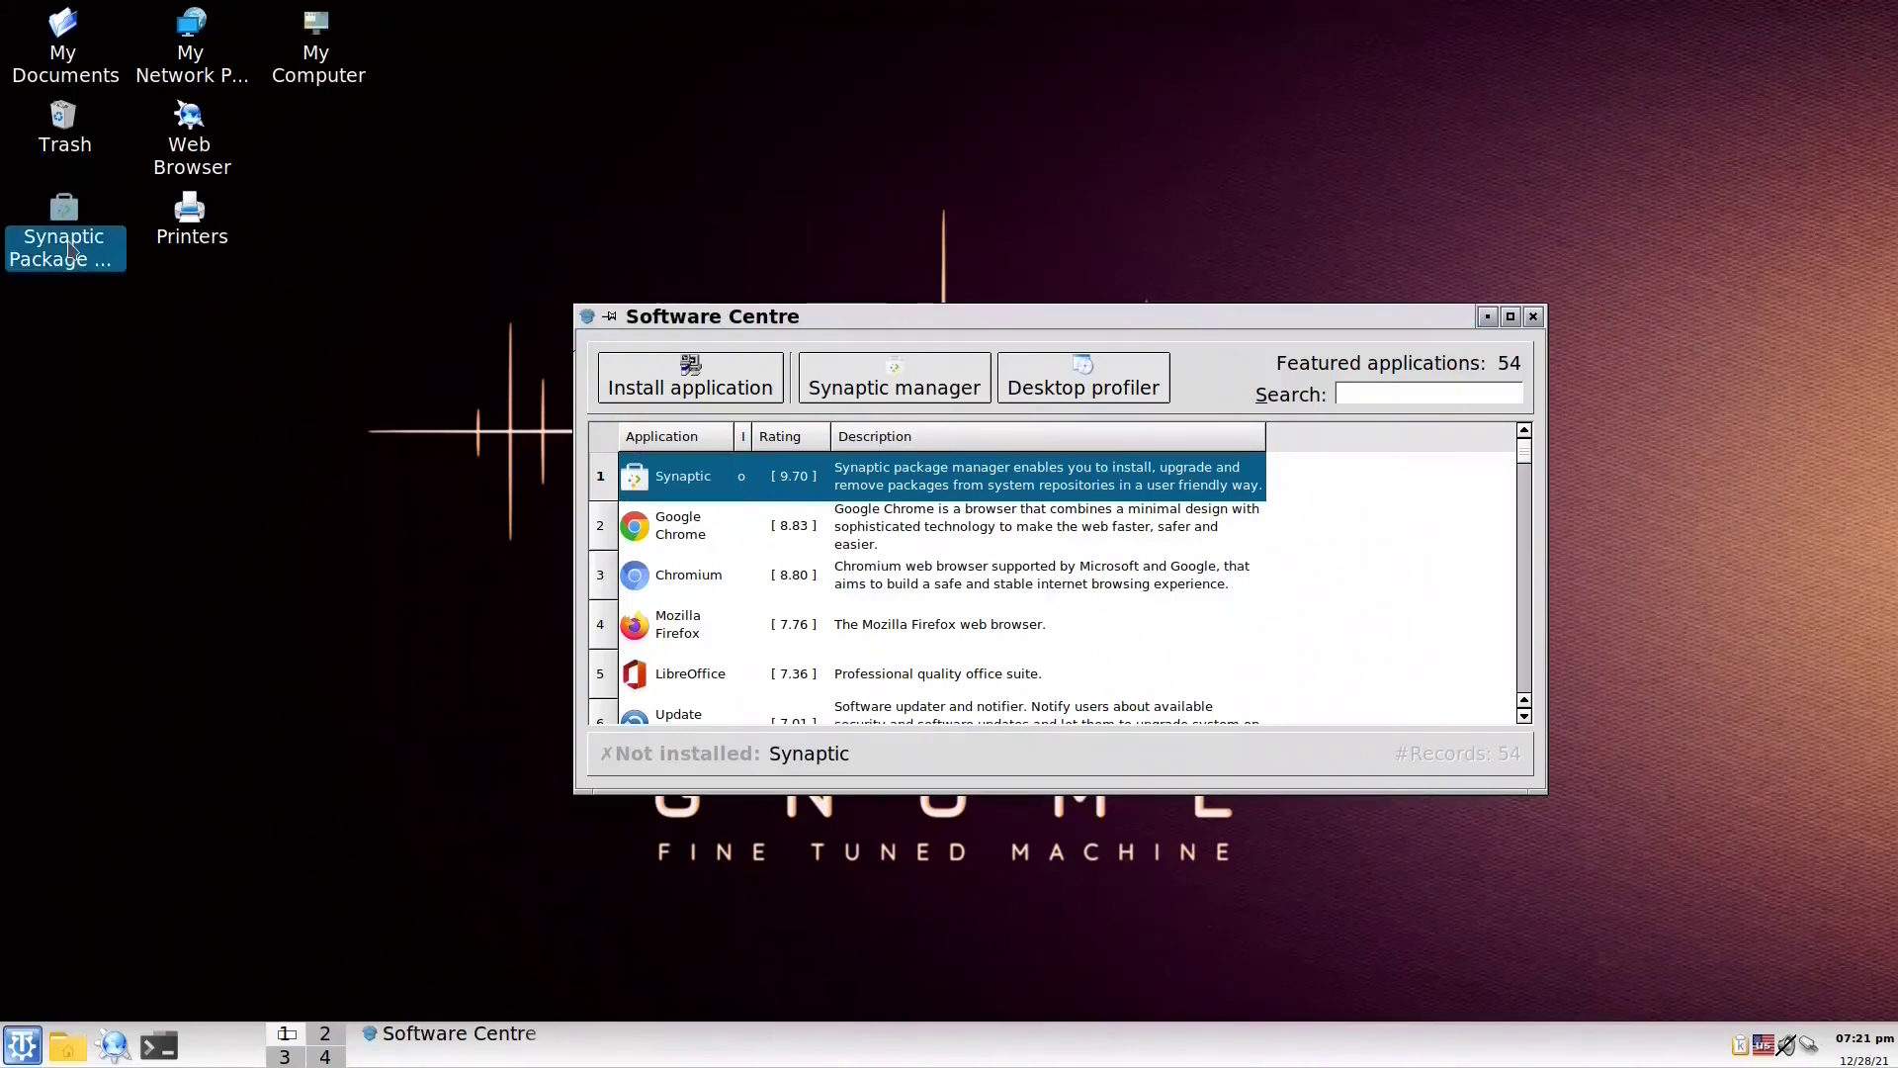
pyautogui.click(929, 380)
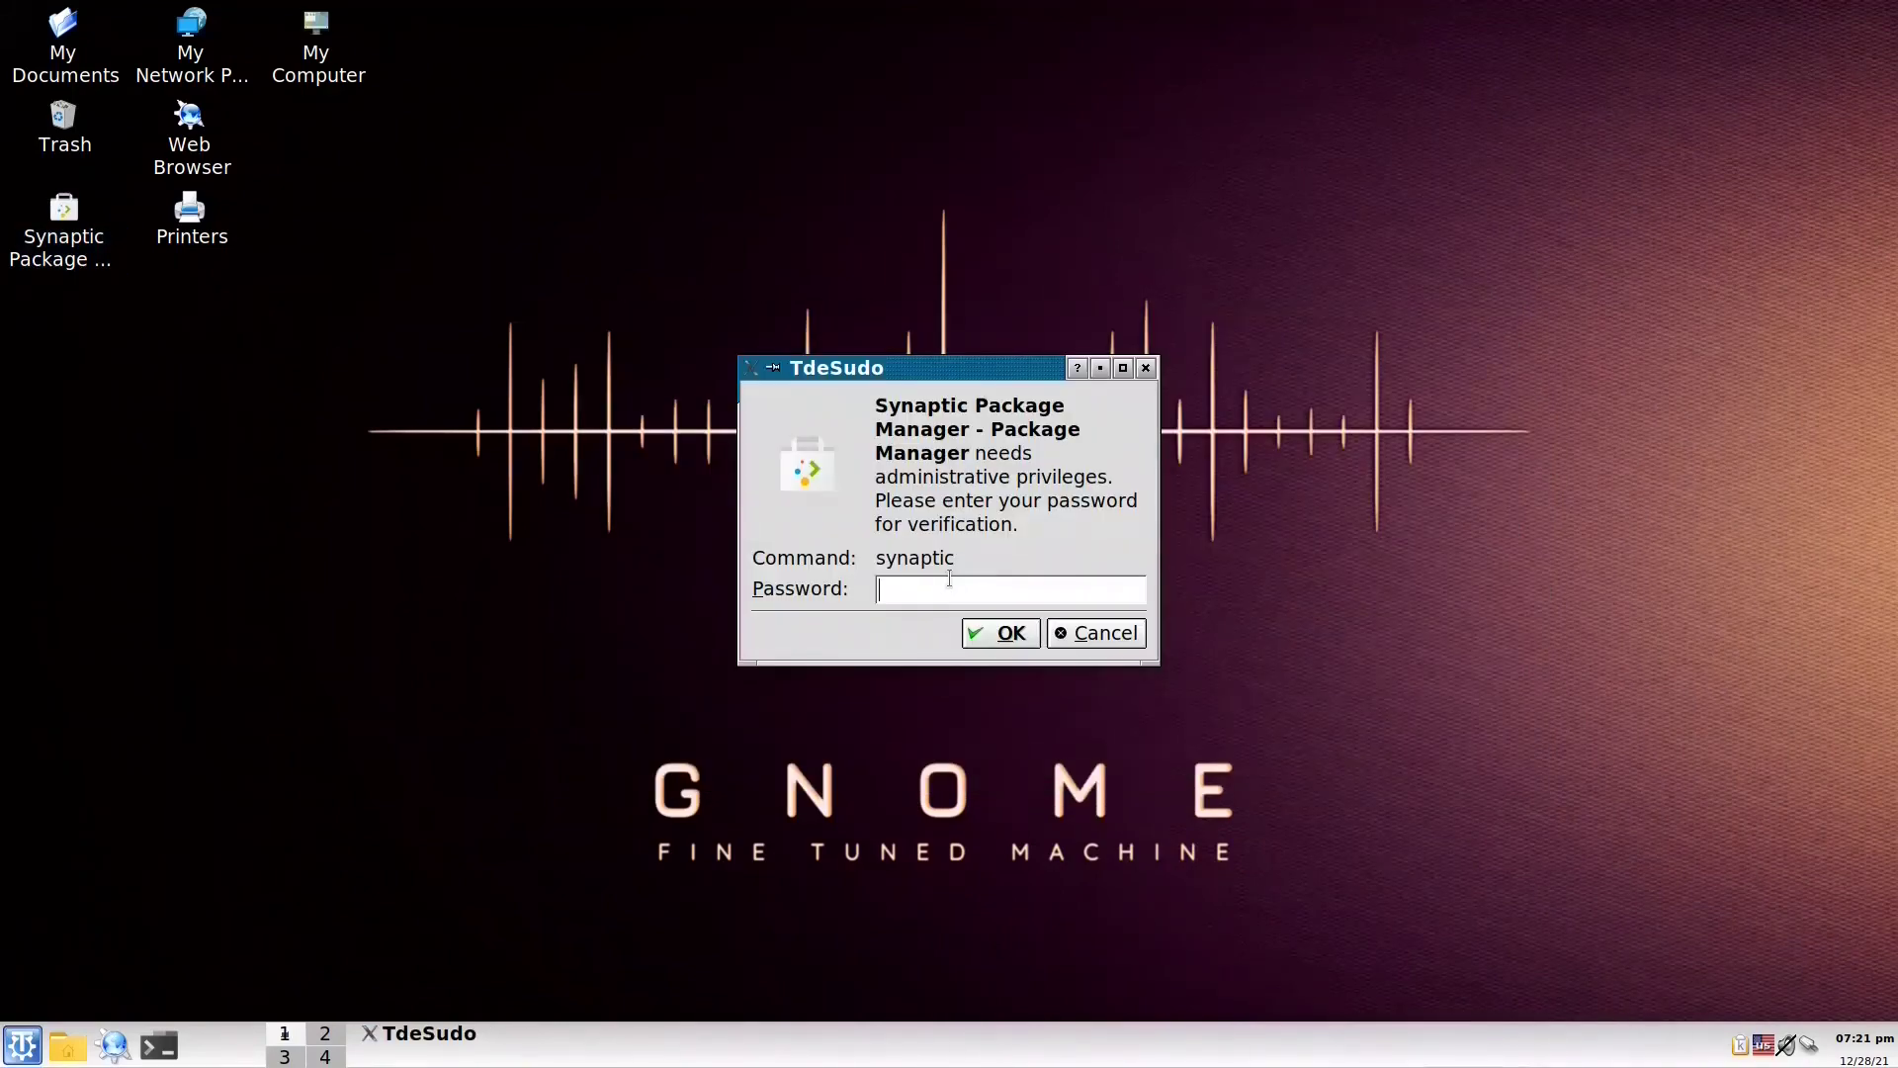
pyautogui.write('*')
pyautogui.press('Return')
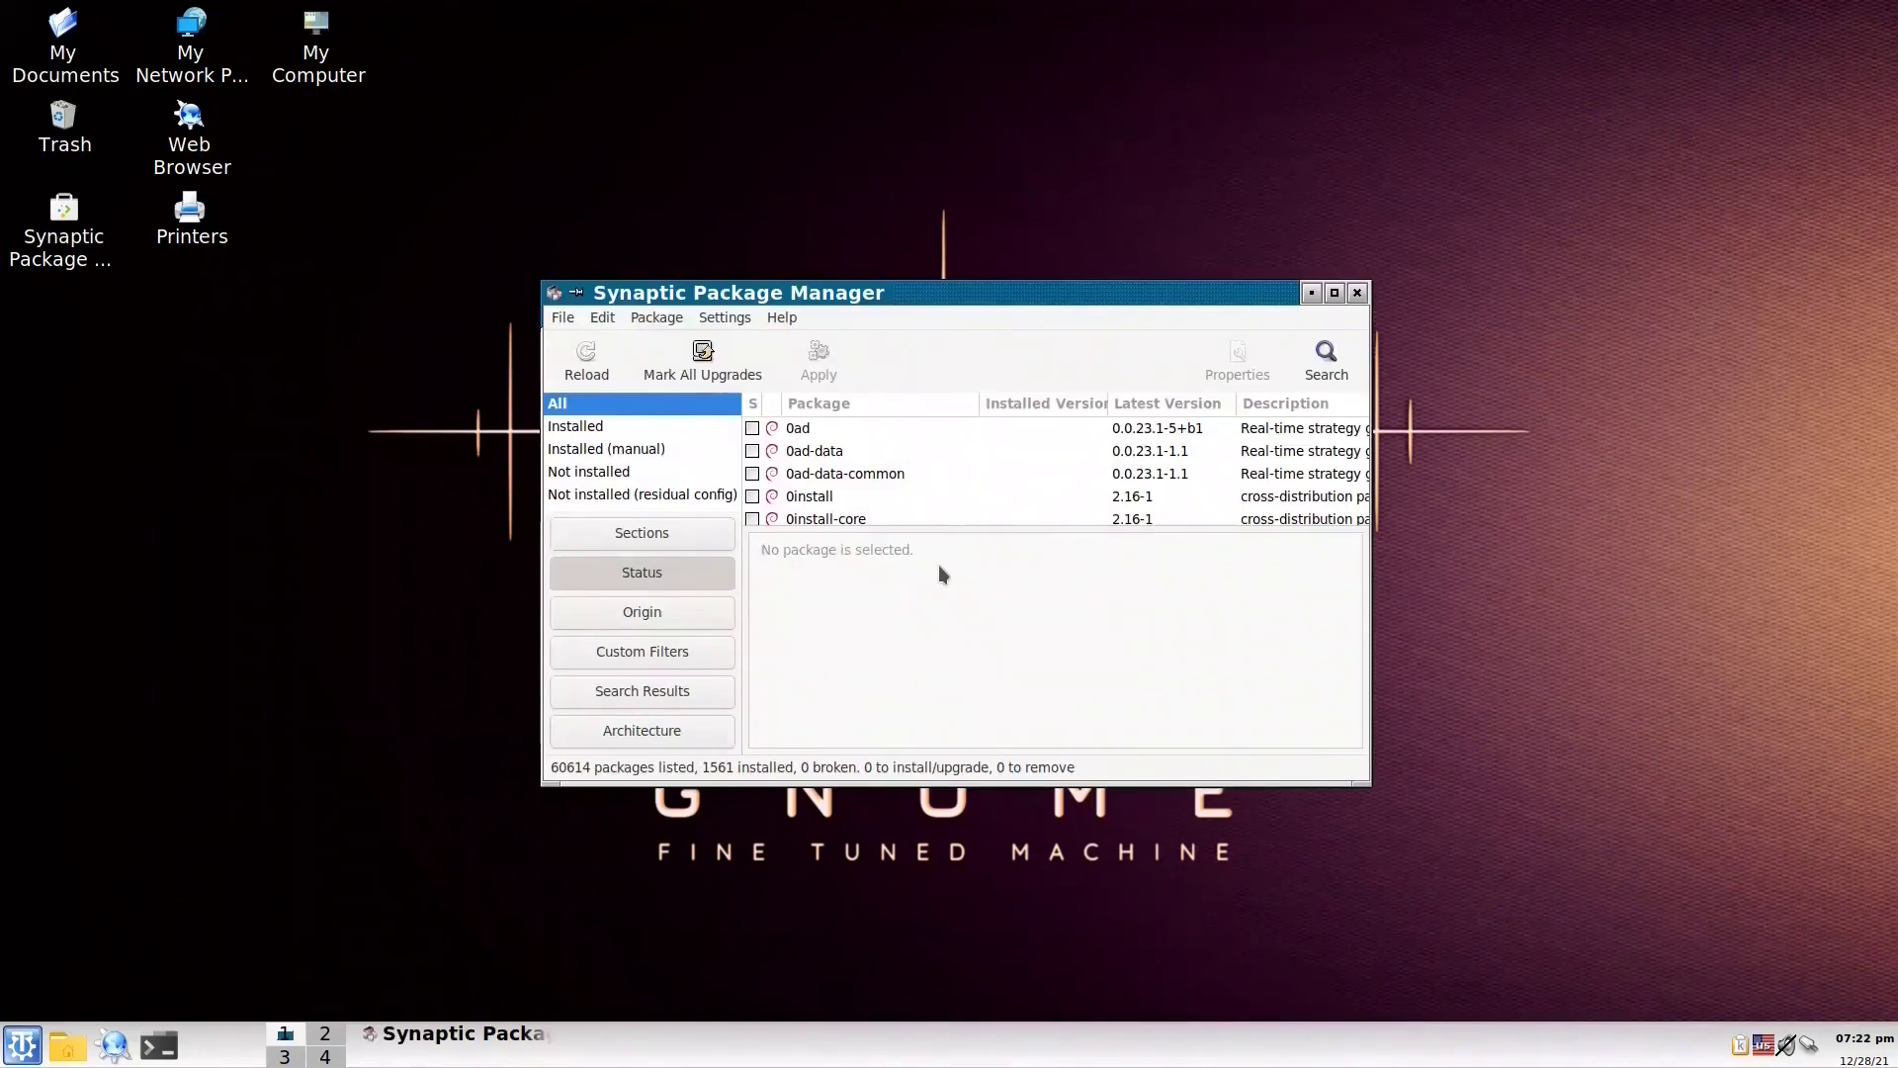
# Search Synaptic for 'leafpad', mark mousepad with its dependencies, and apply the install.
pyautogui.hotkey('ctrl', 'f')
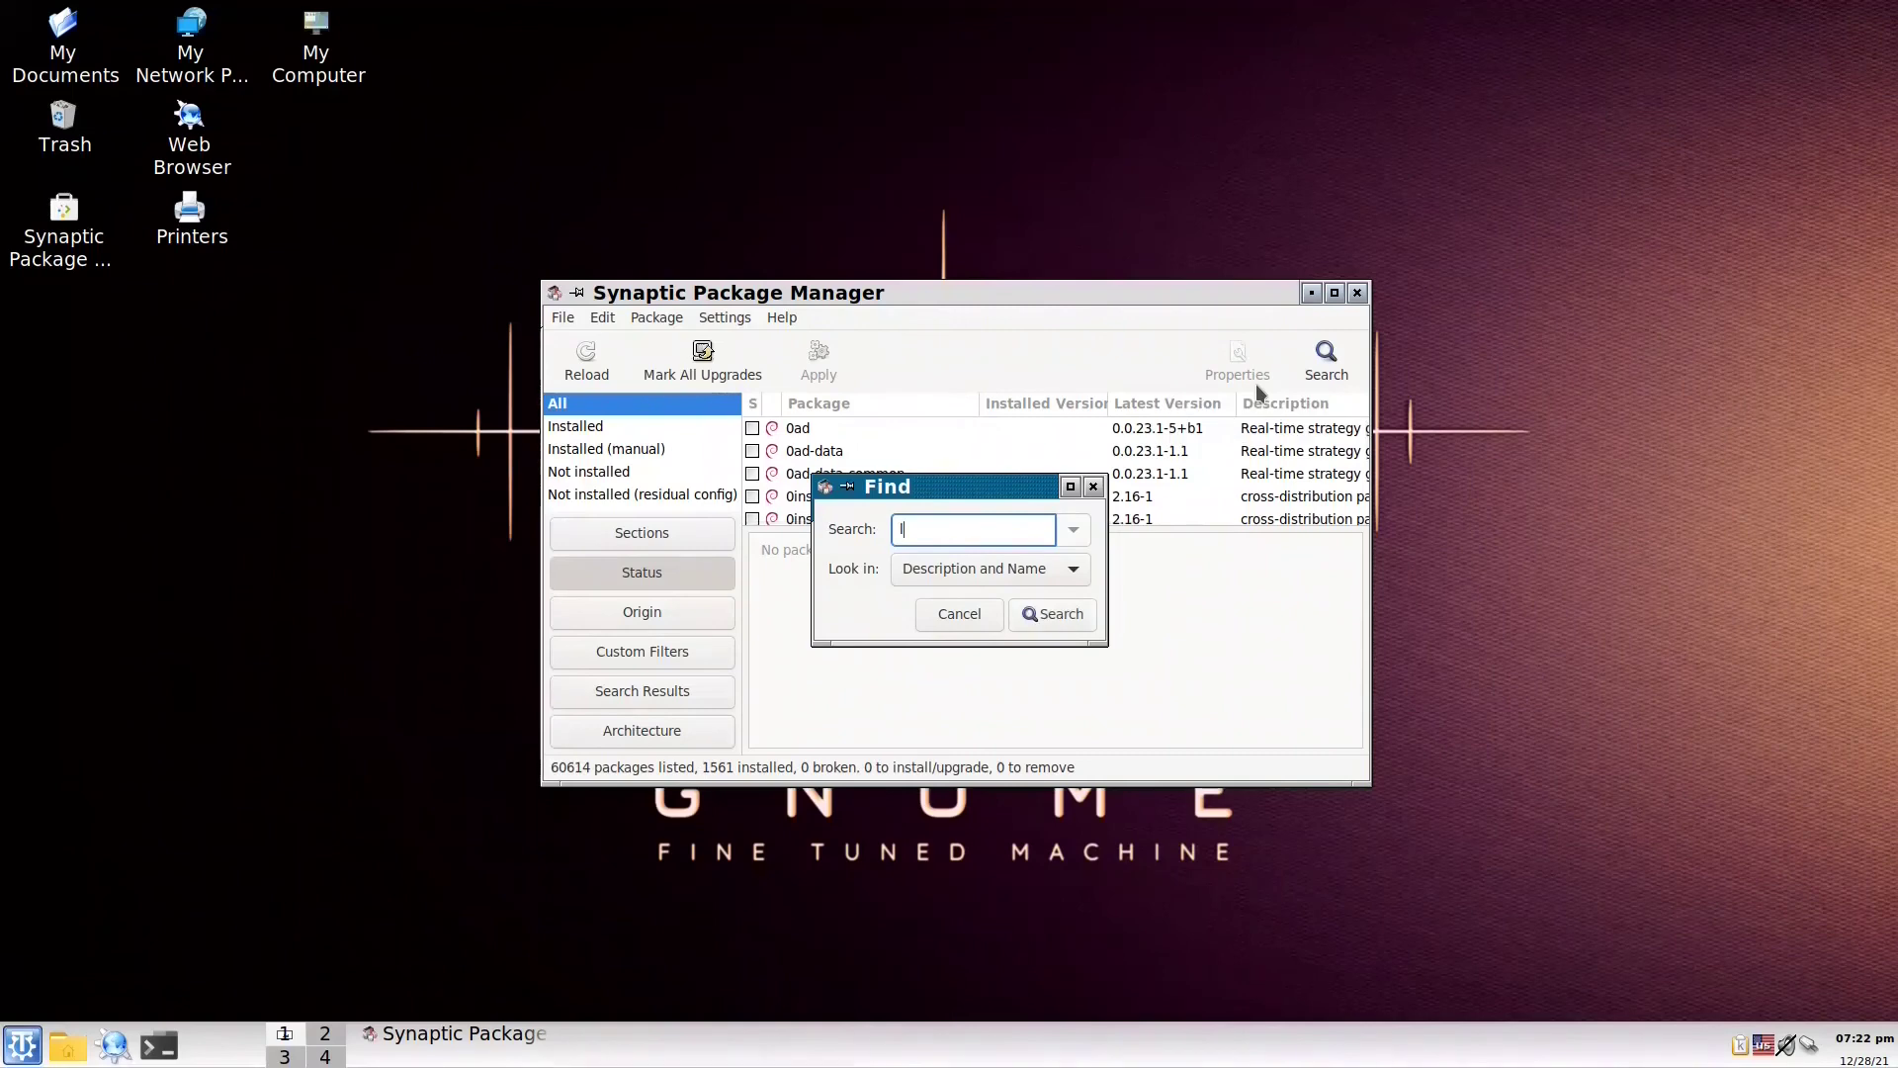
pyautogui.write('leafpad')
pyautogui.click(1052, 613)
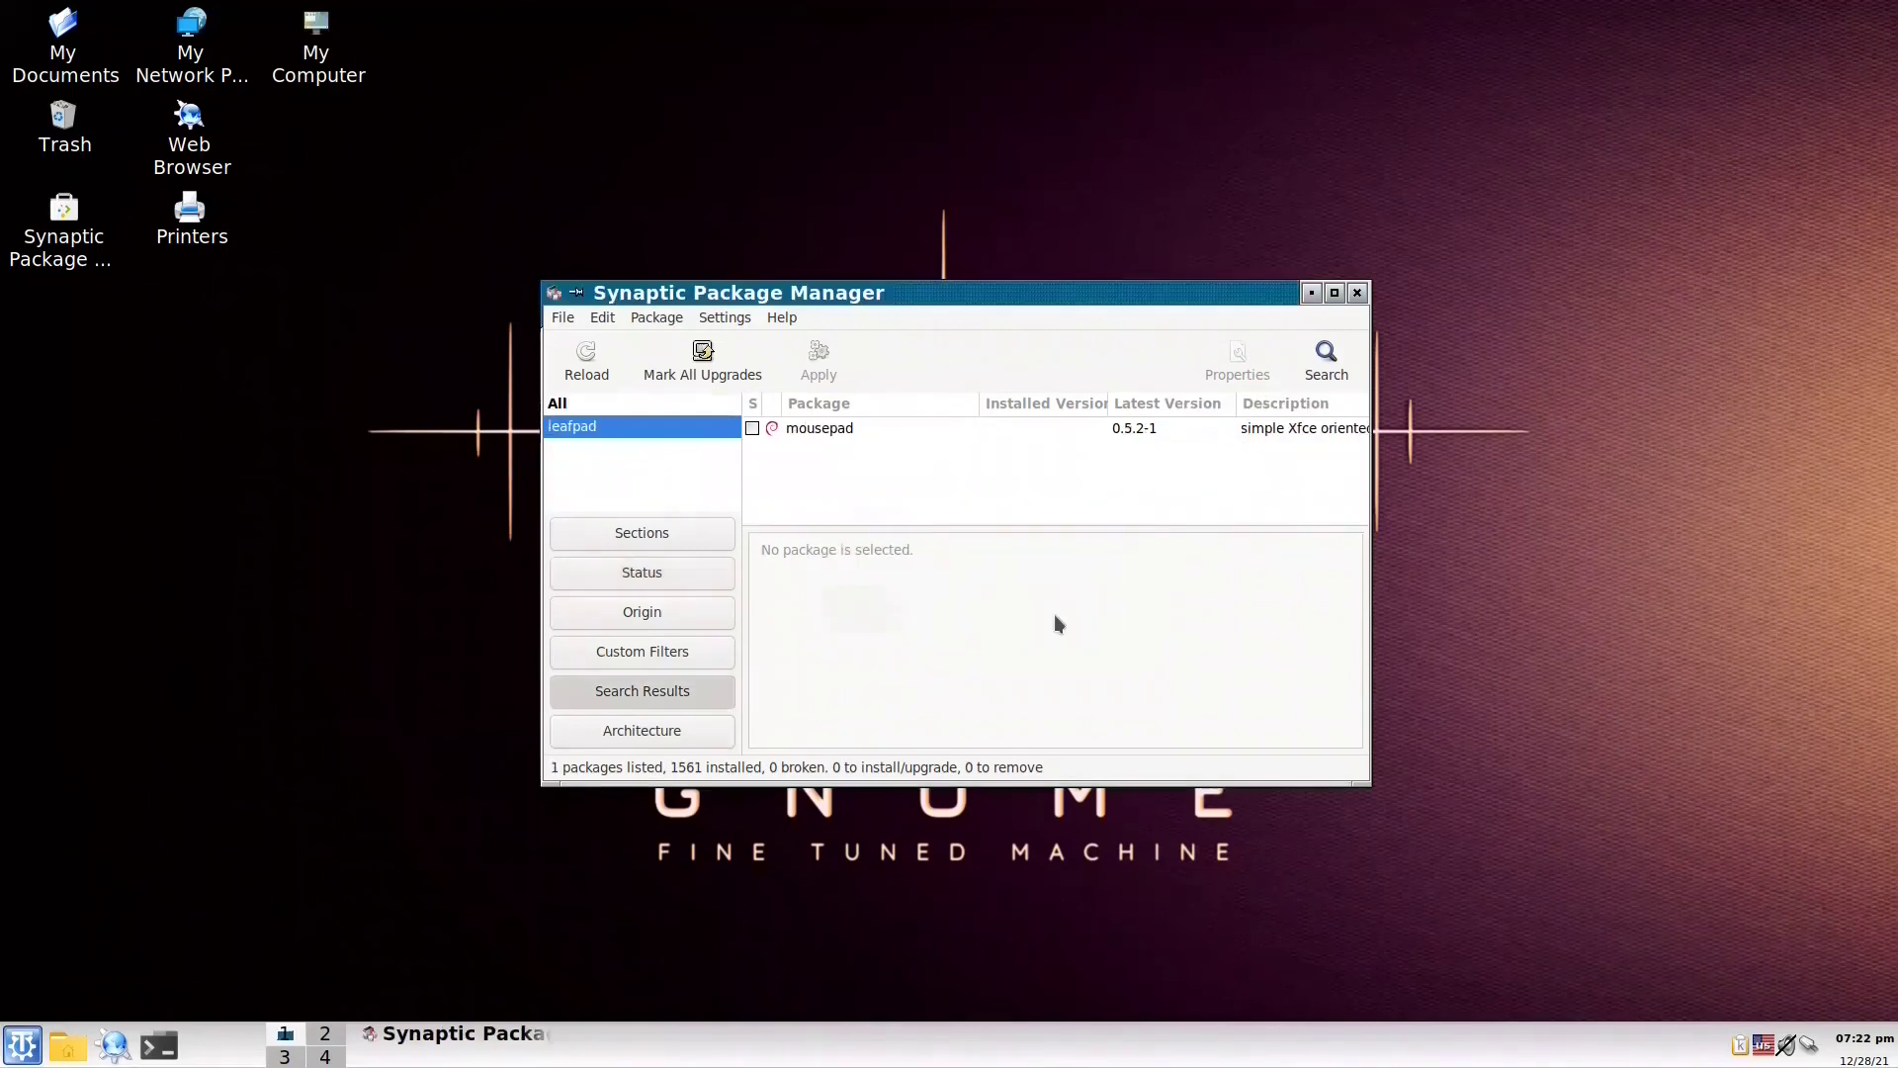
pyautogui.click(753, 429)
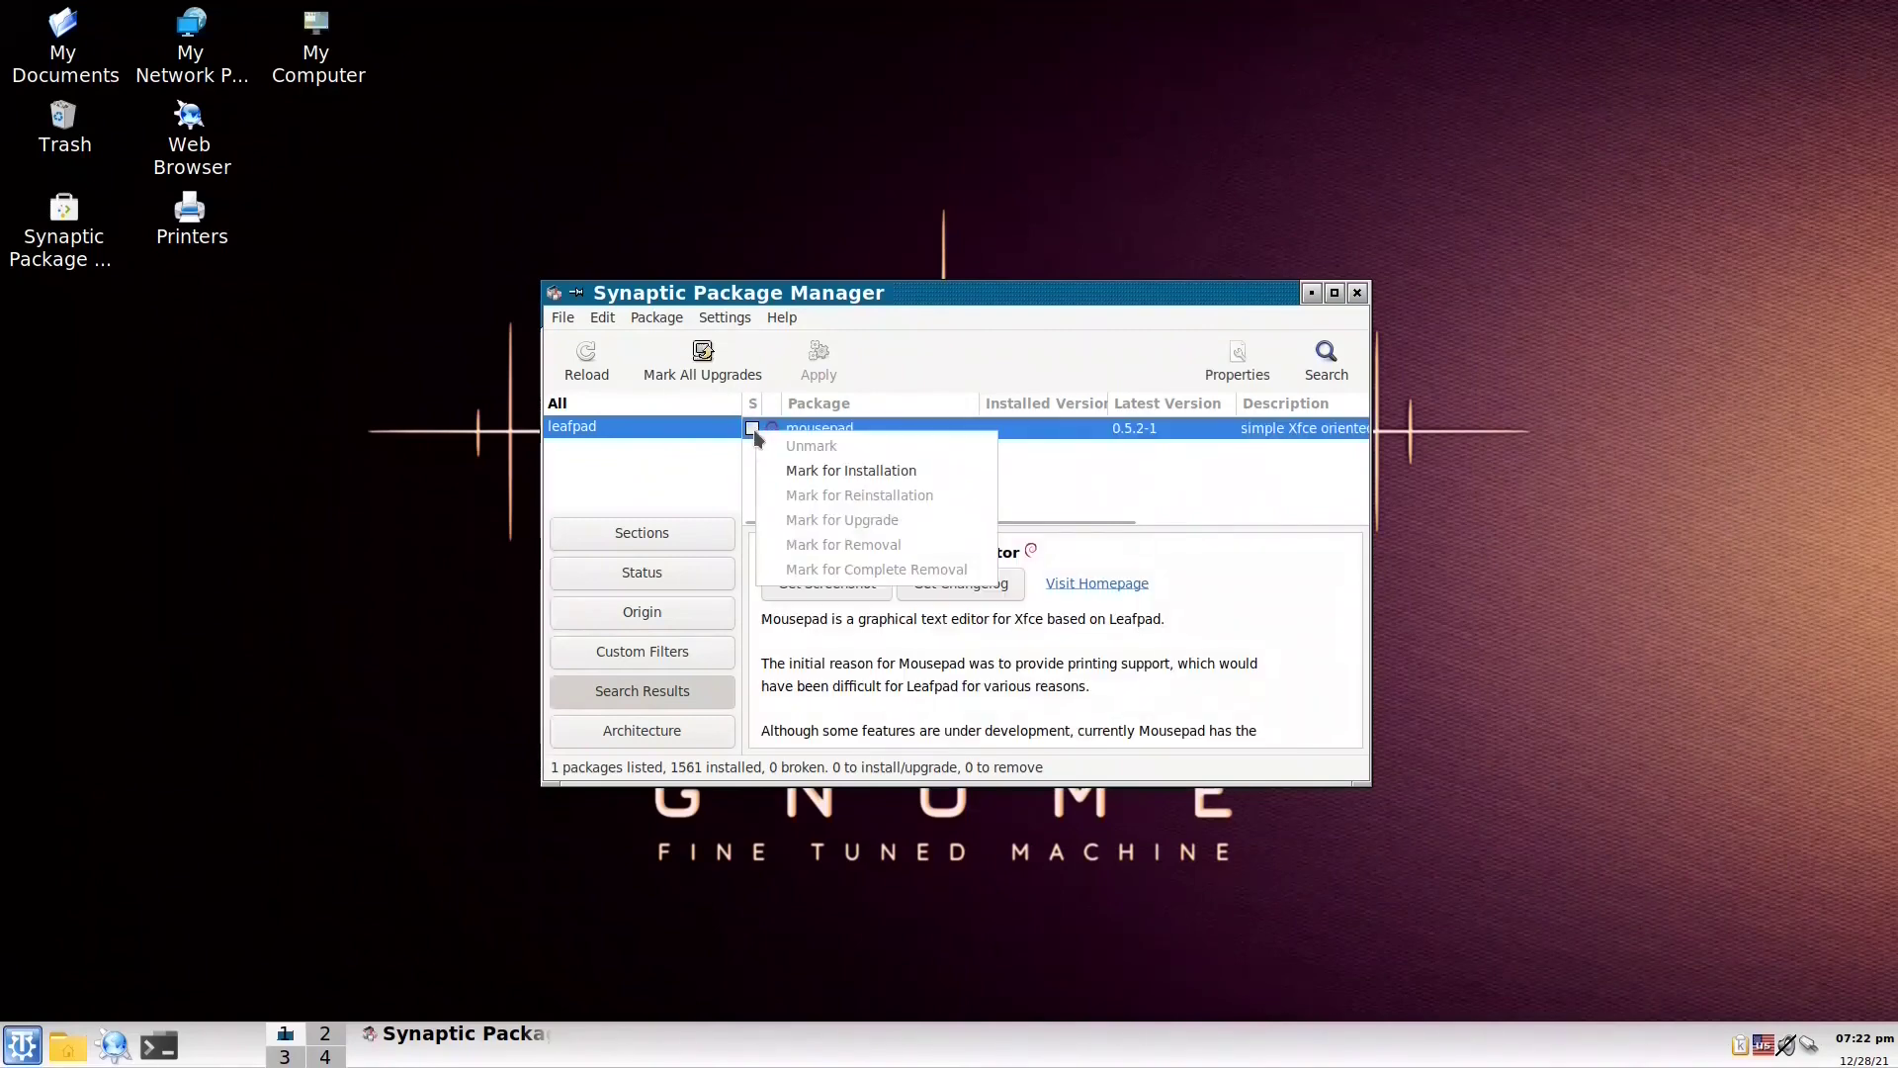
pyautogui.click(850, 471)
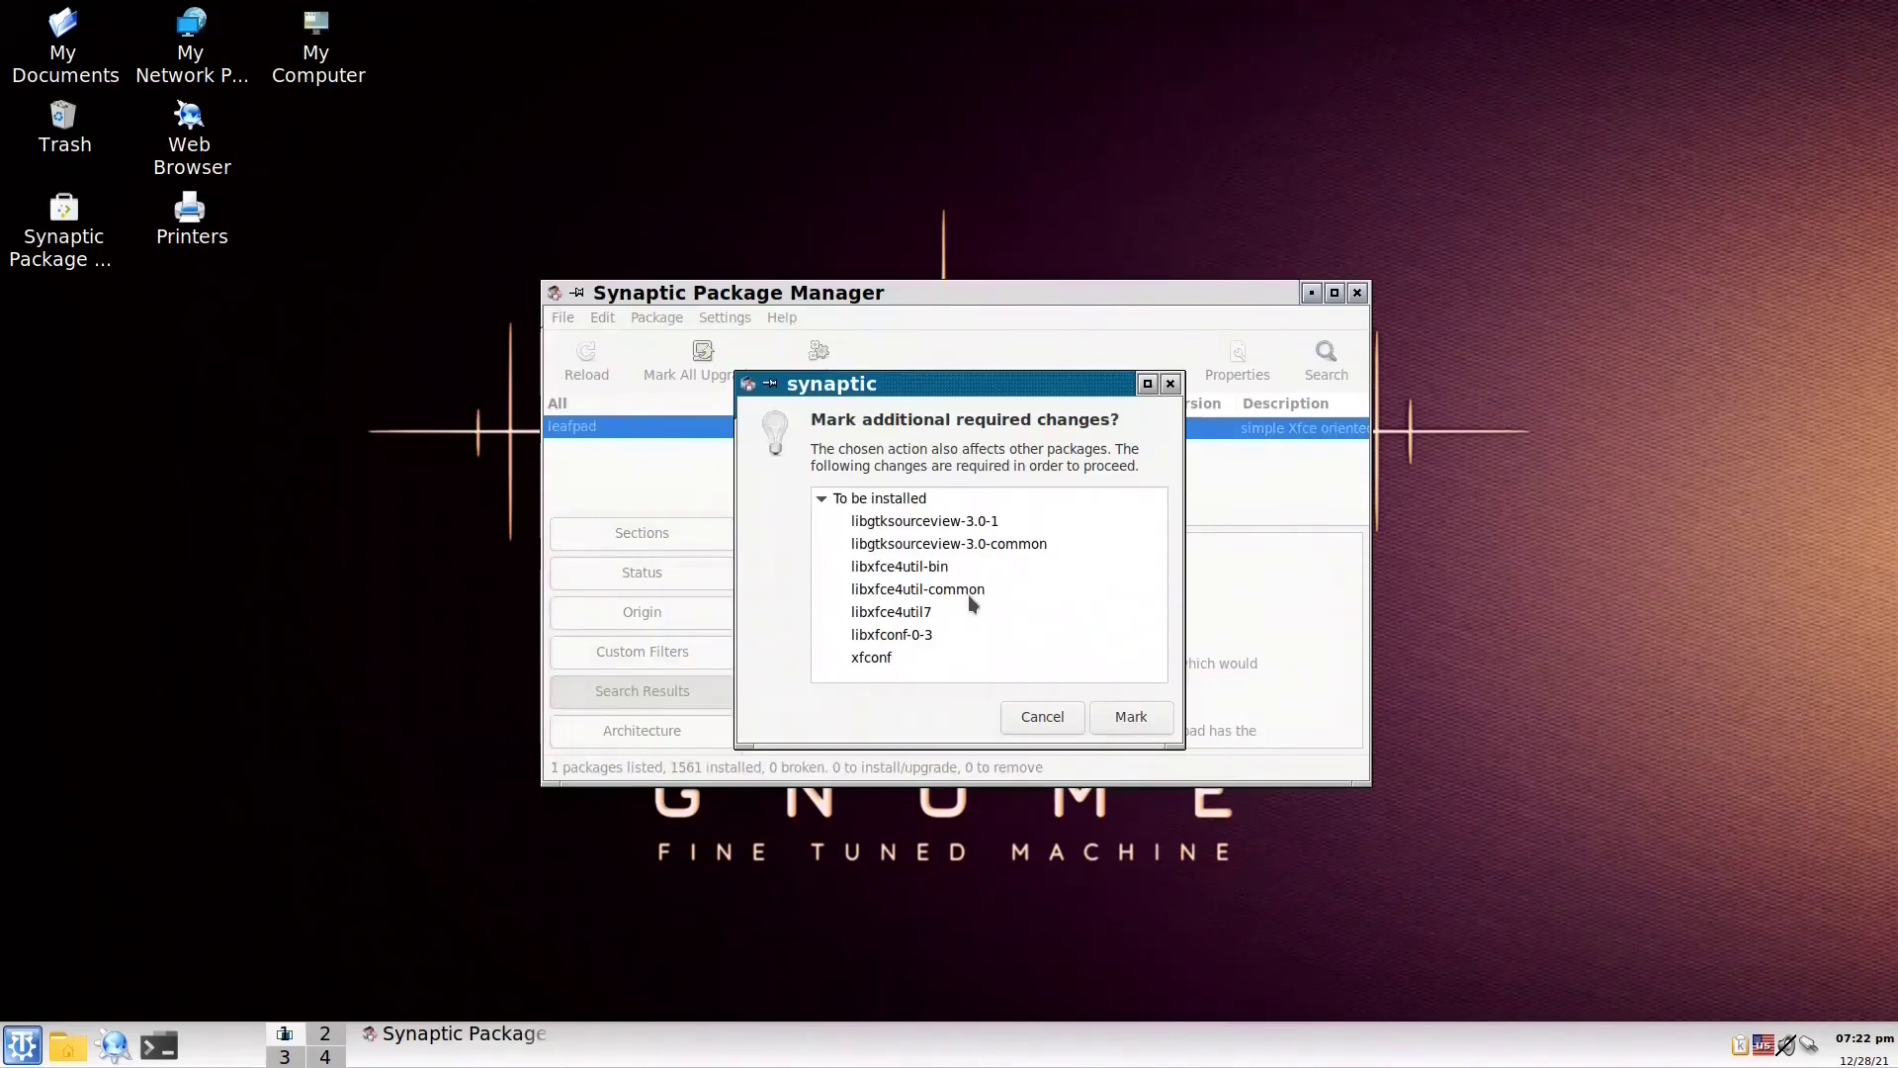
pyautogui.click(1145, 714)
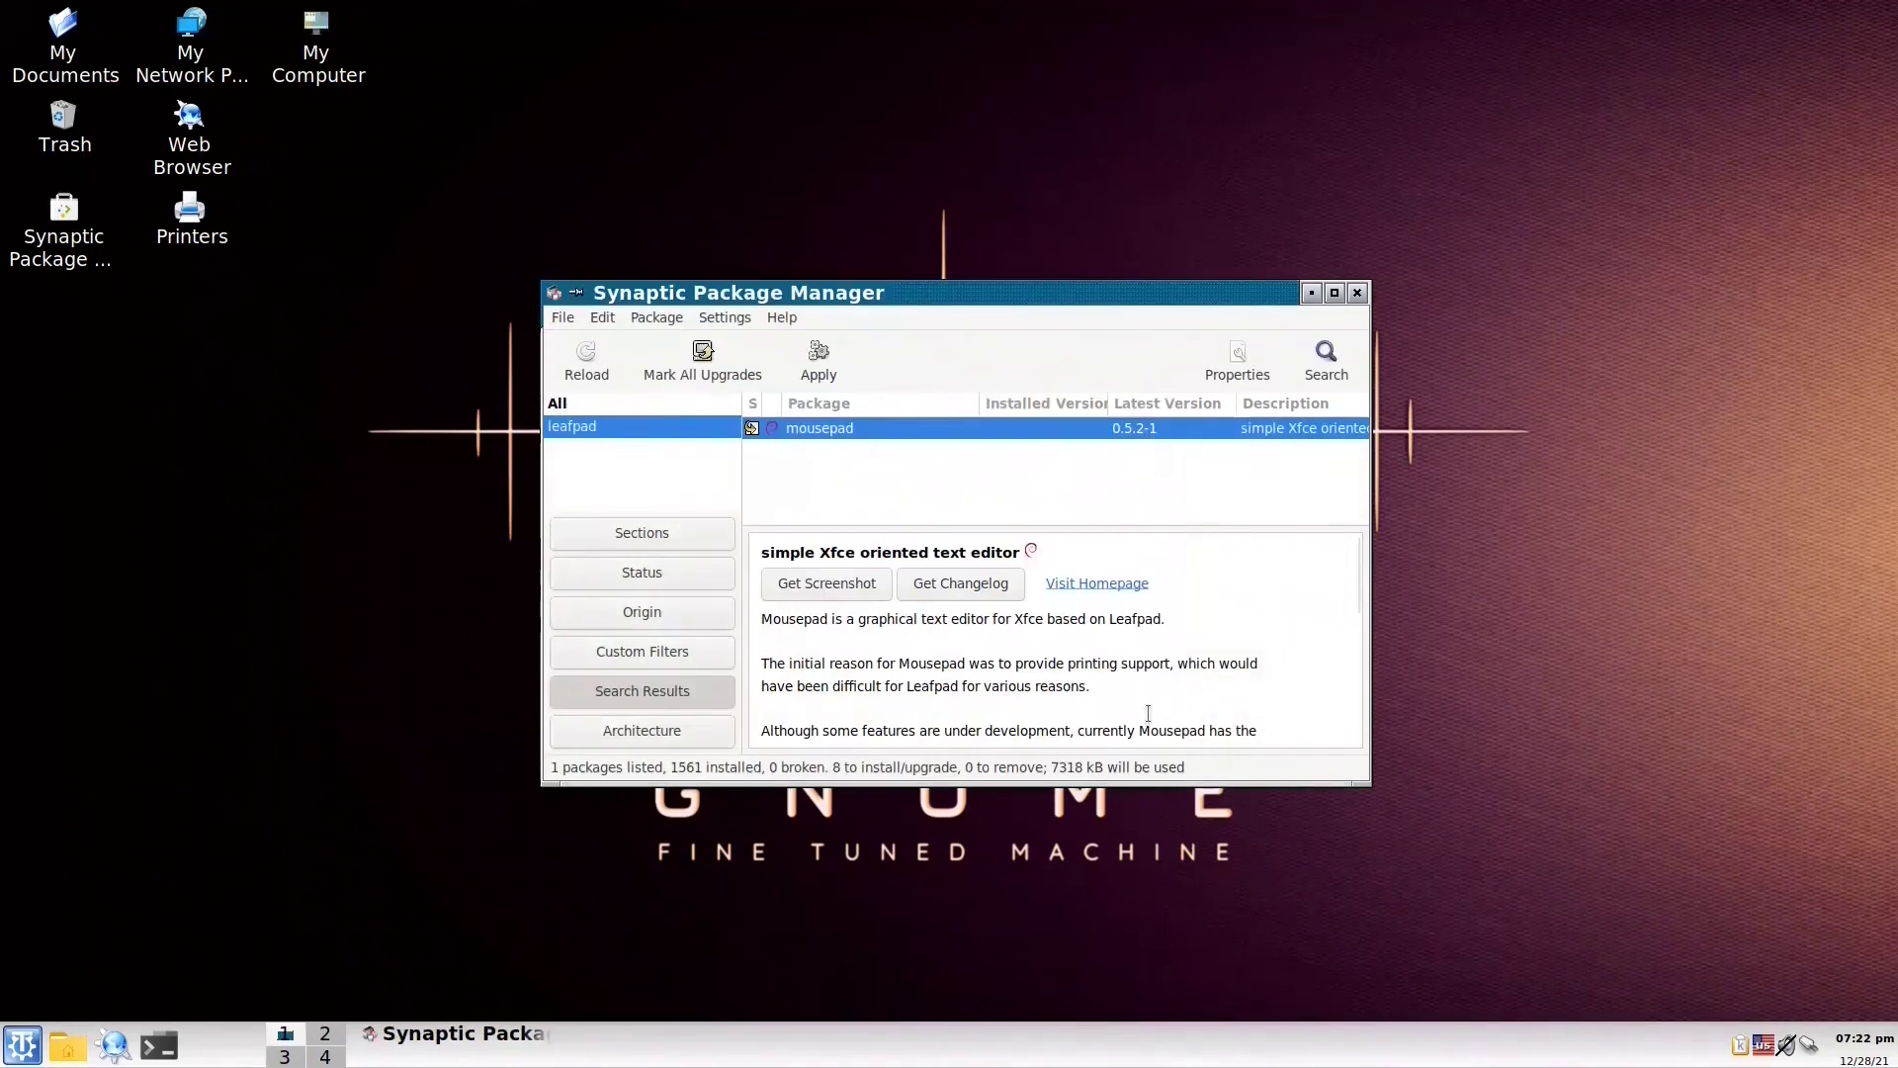
pyautogui.click(816, 358)
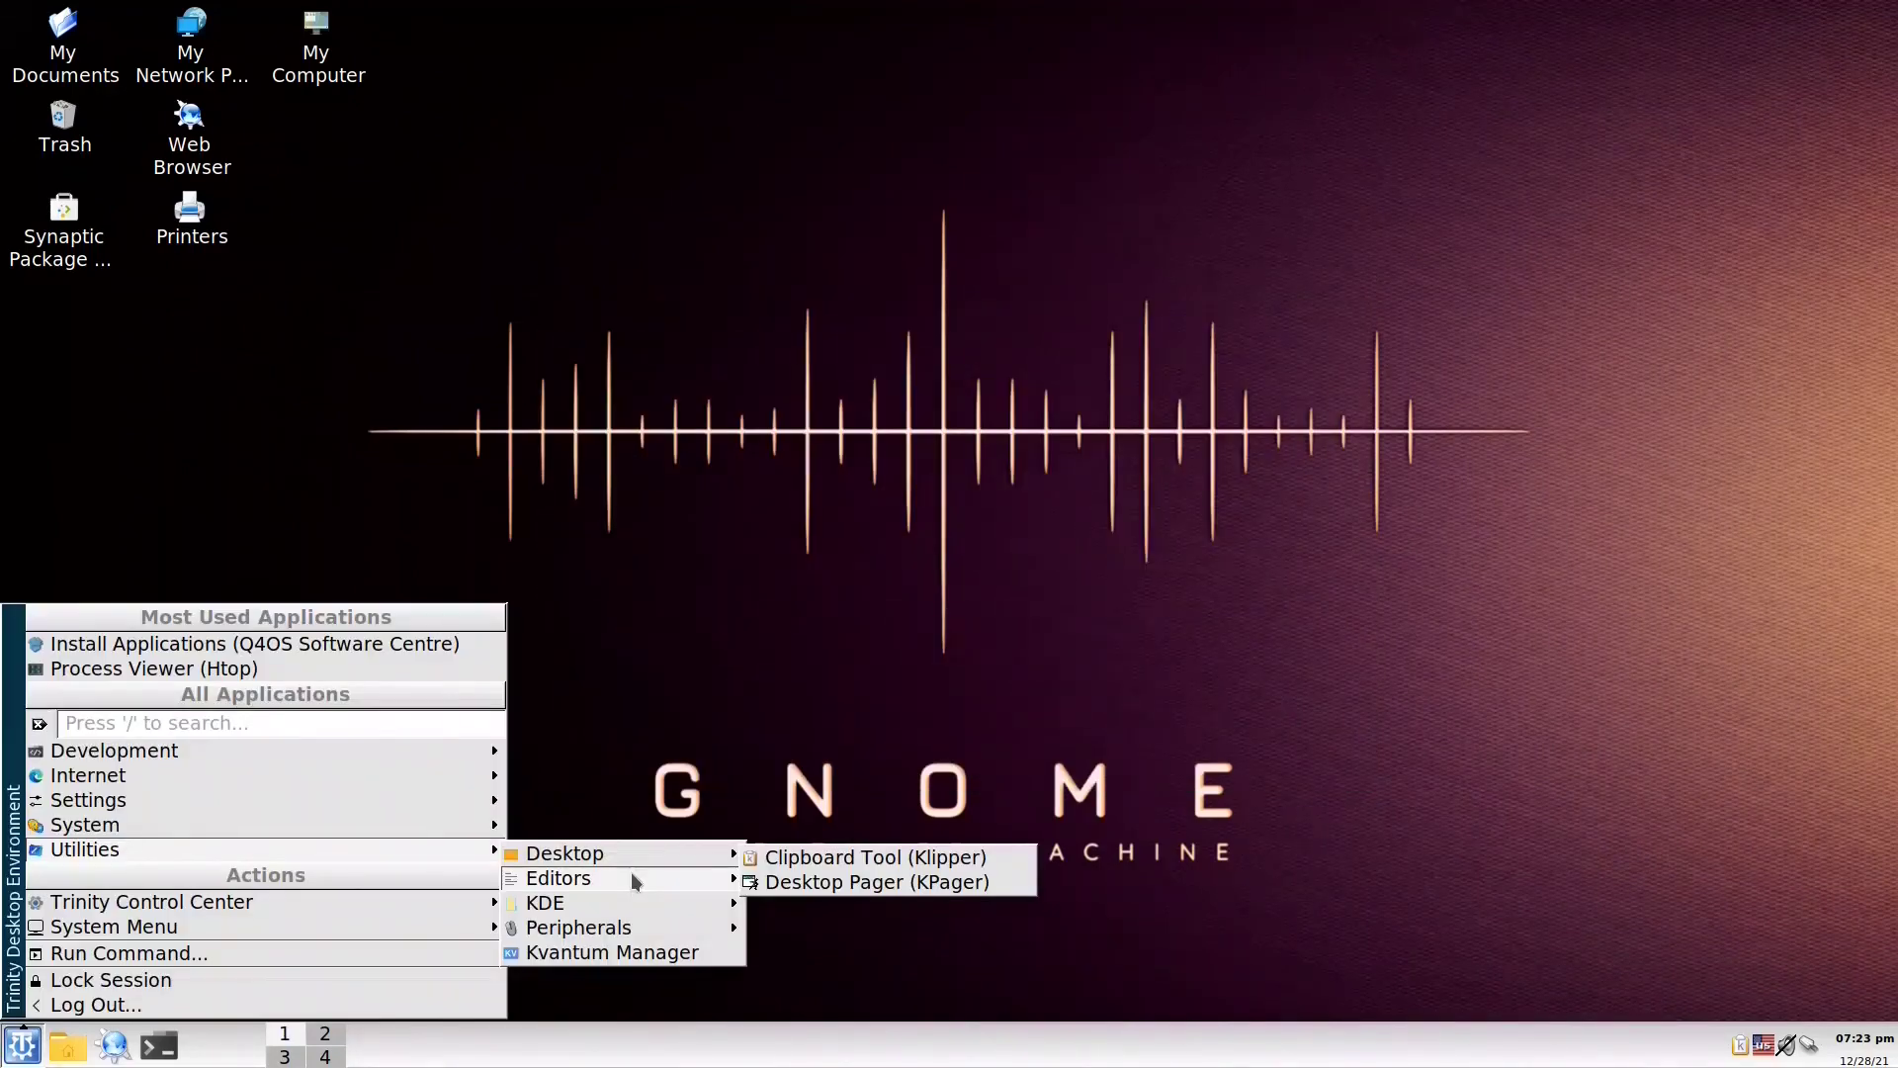
# Add a Mousepad shortcut to the desktop from the Editors menu, then close Mousepad.
pyautogui.moveTo(636, 880)
pyautogui.rightClick(841, 916)
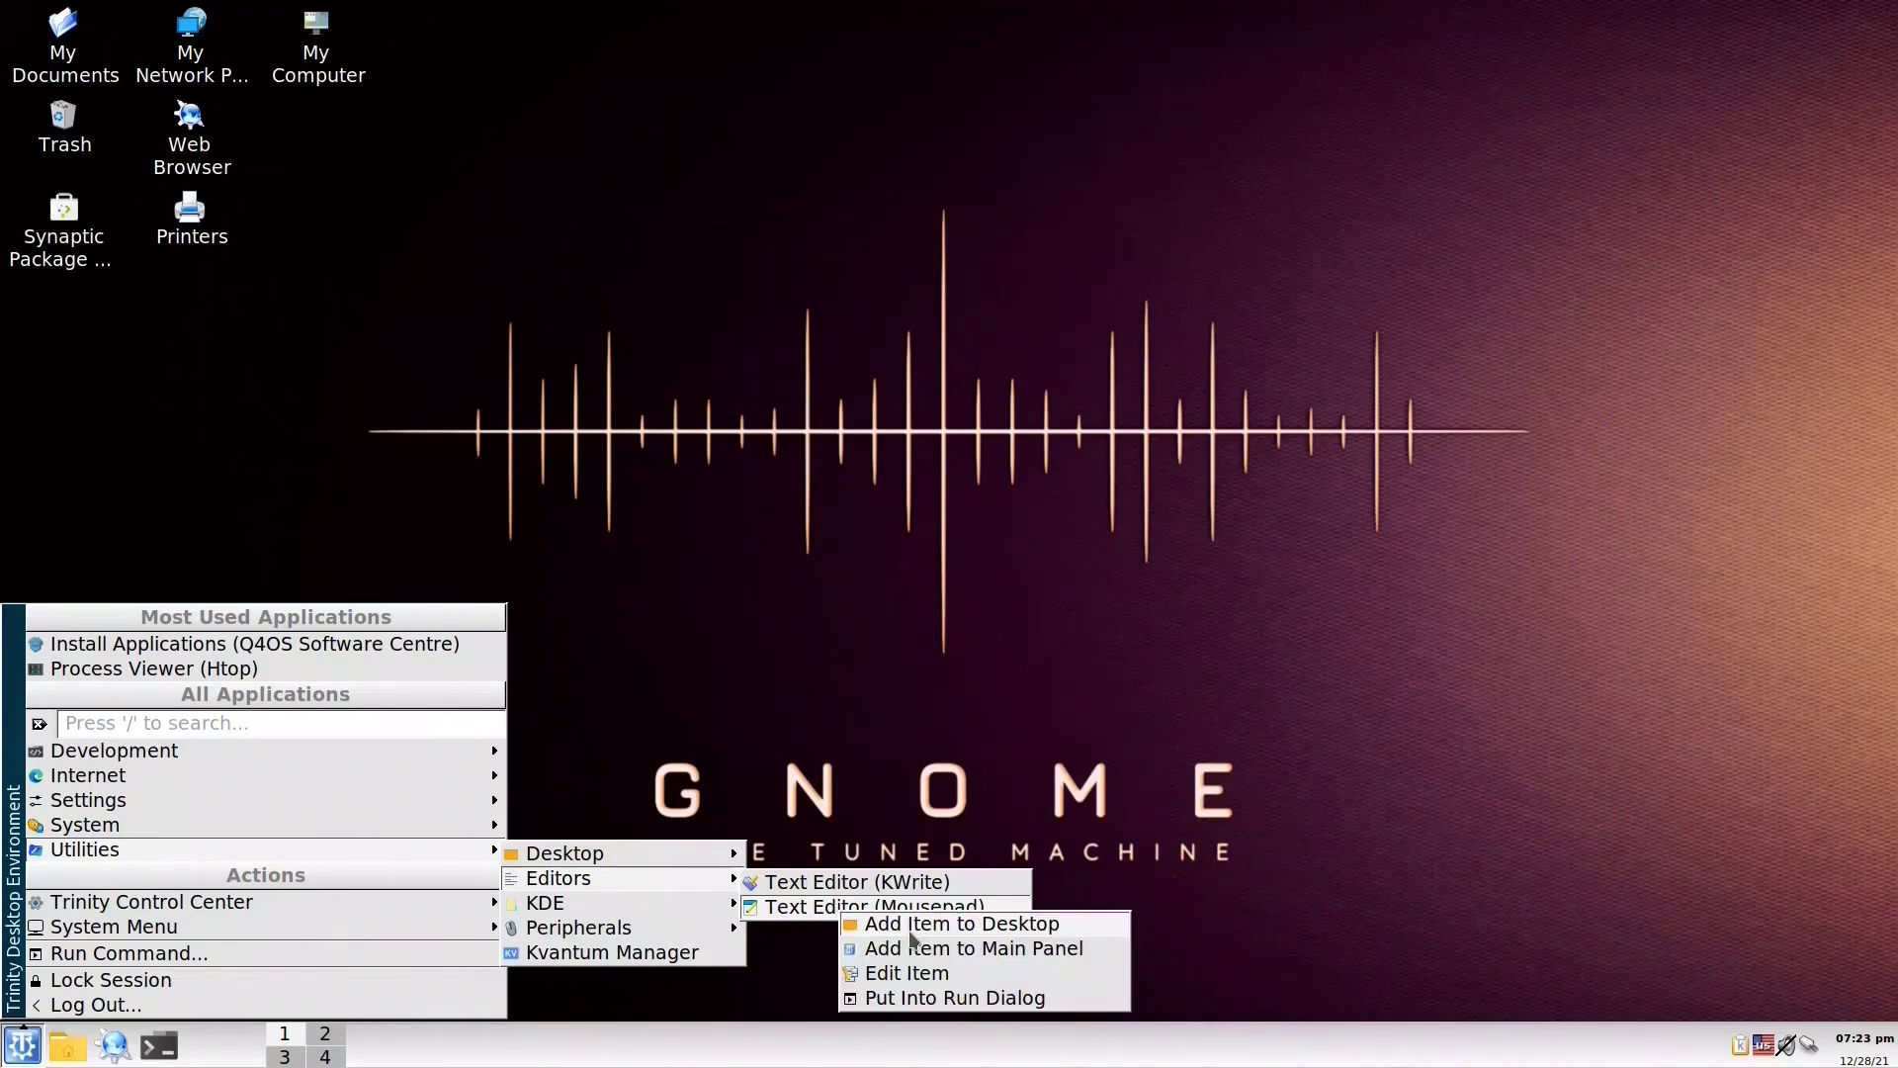
pyautogui.click(911, 927)
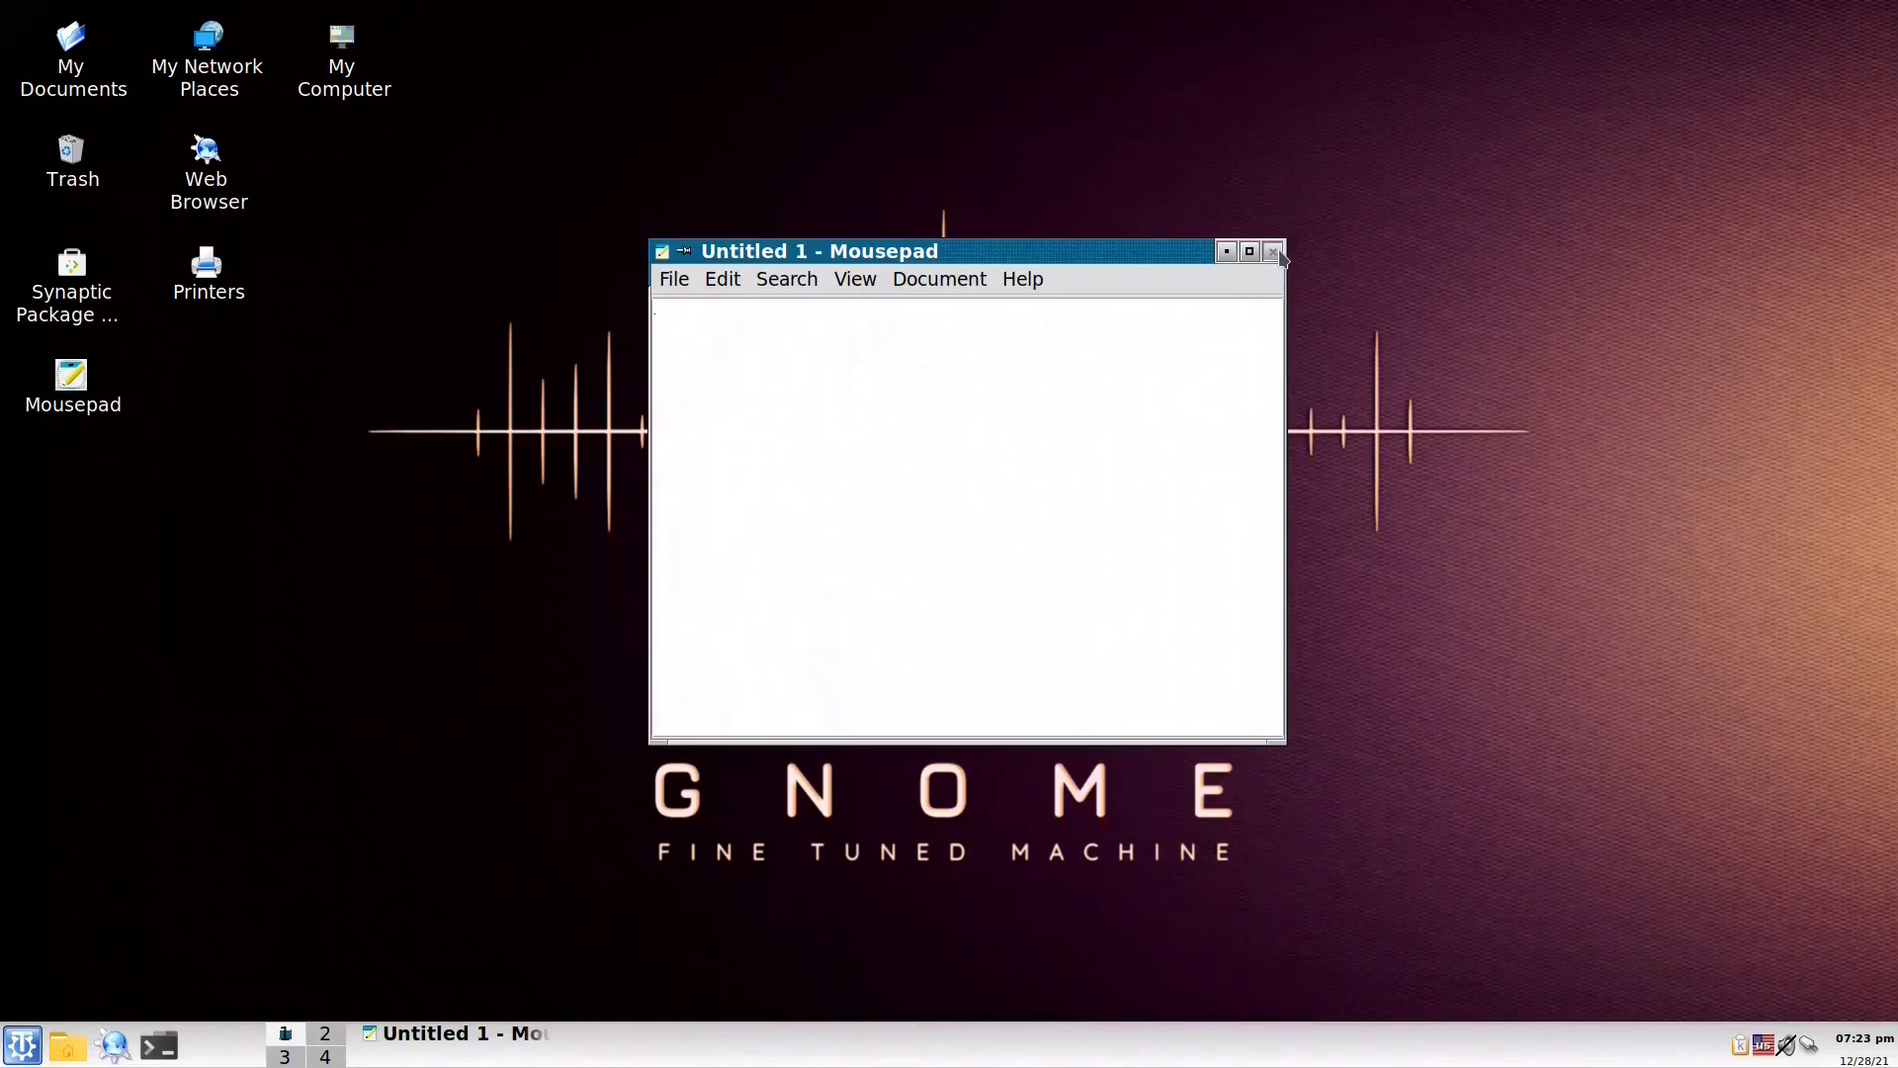
pyautogui.click(1276, 252)
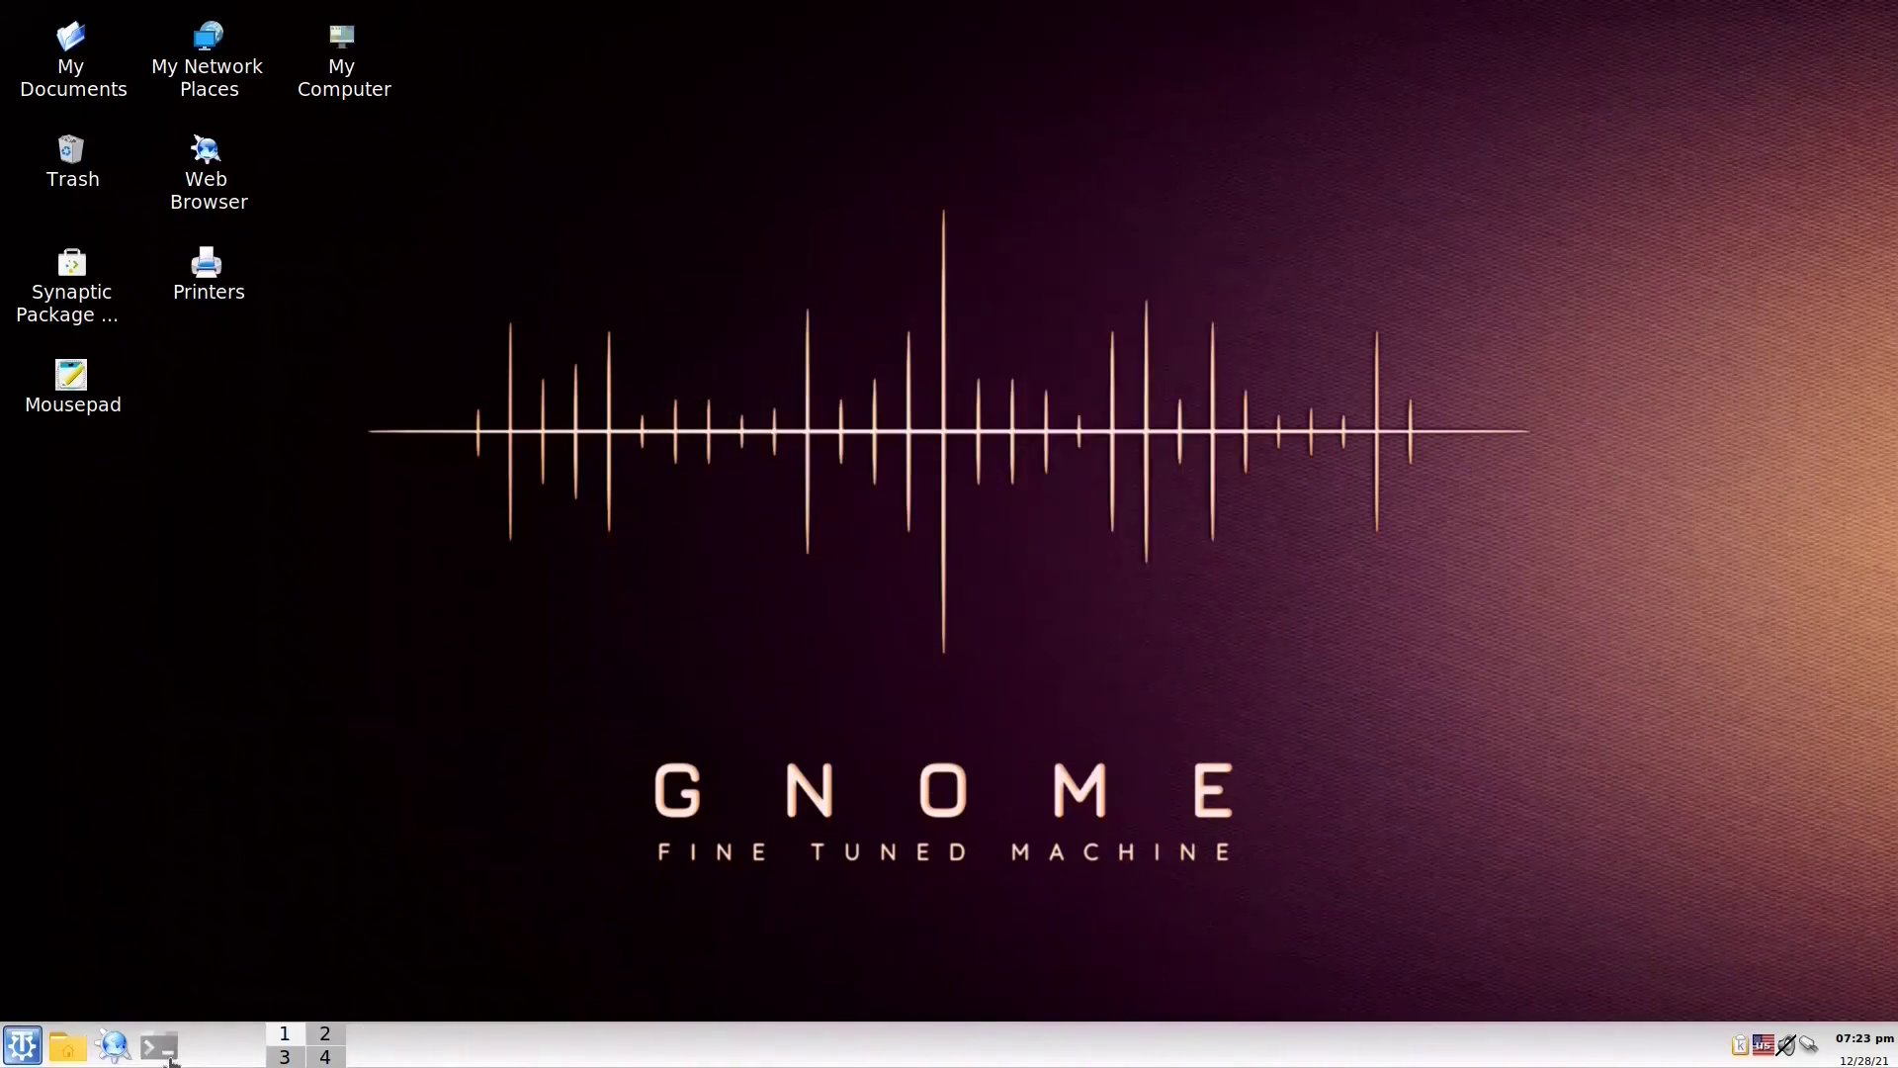
# Run free -m in Konsole, confirm 378 MB used of 1624 MB total, then exit the terminal.
pyautogui.click(163, 1048)
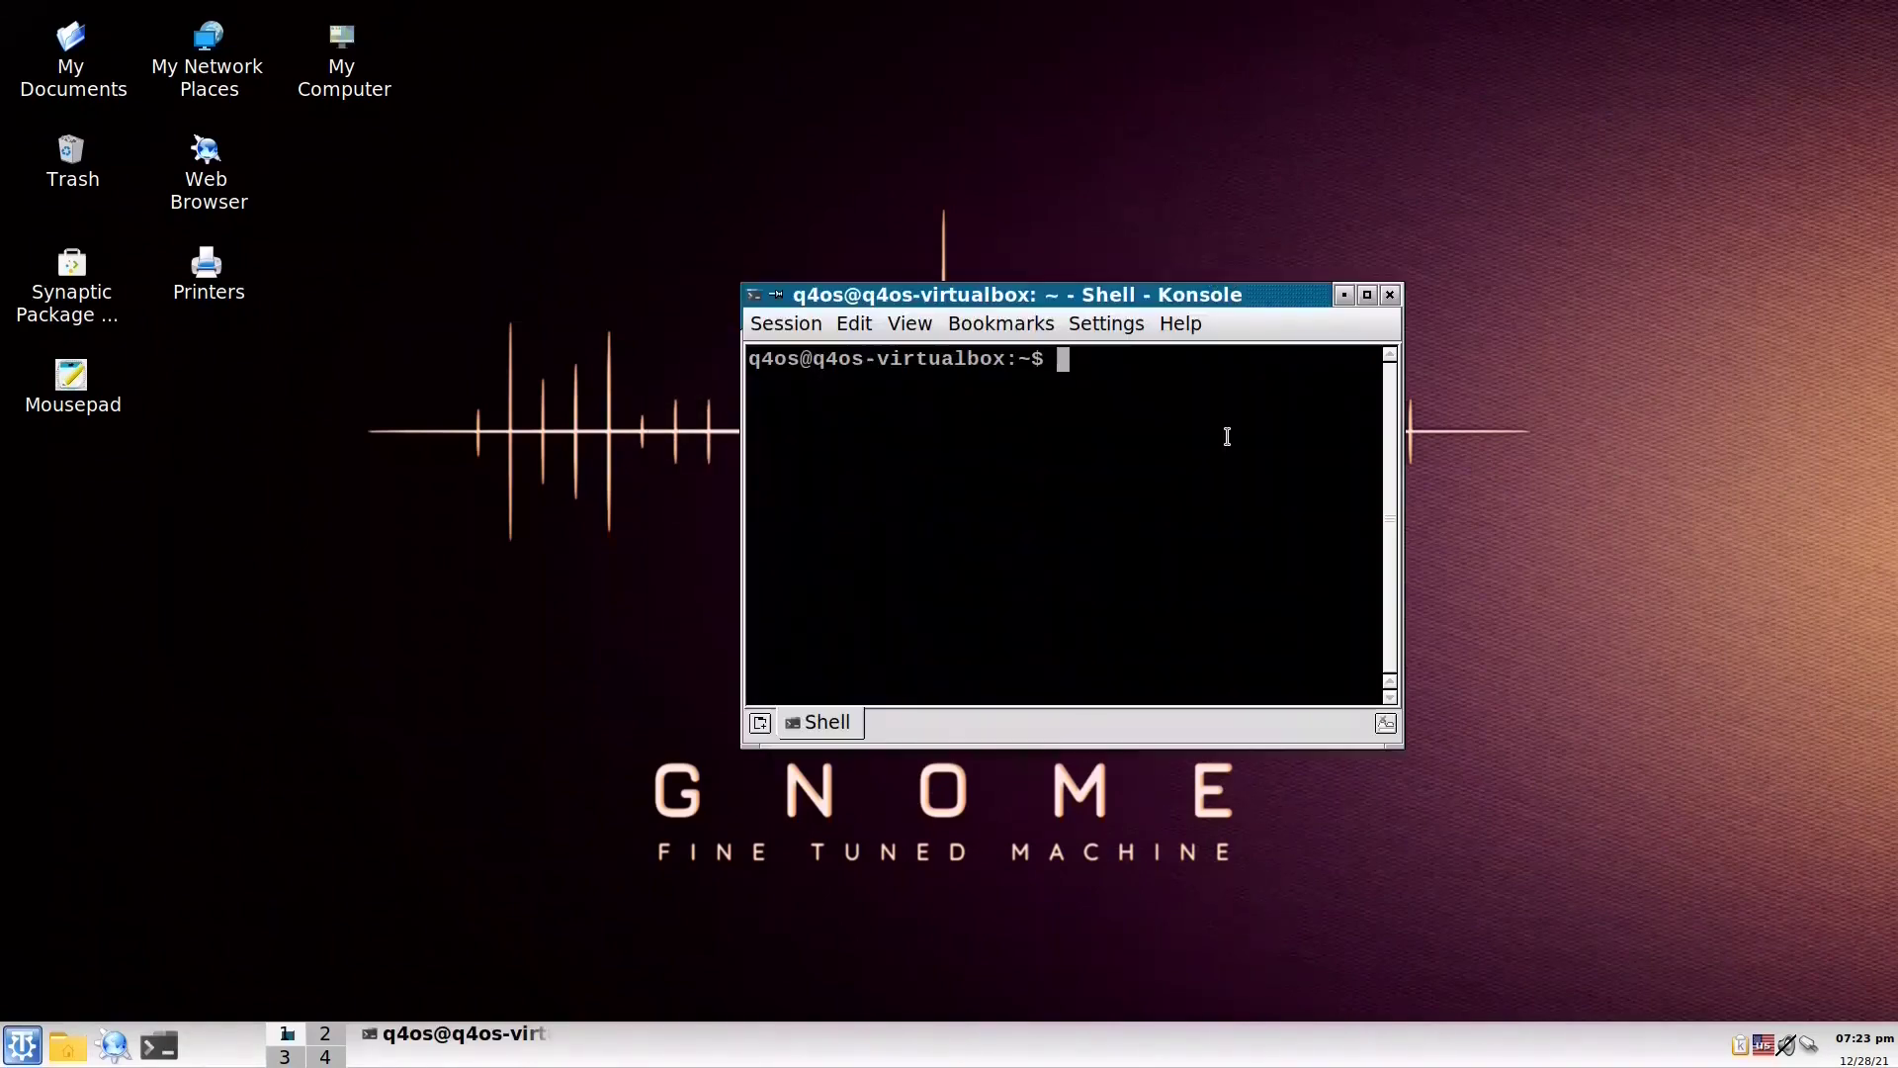
pyautogui.write('free -m')
pyautogui.press('Return')
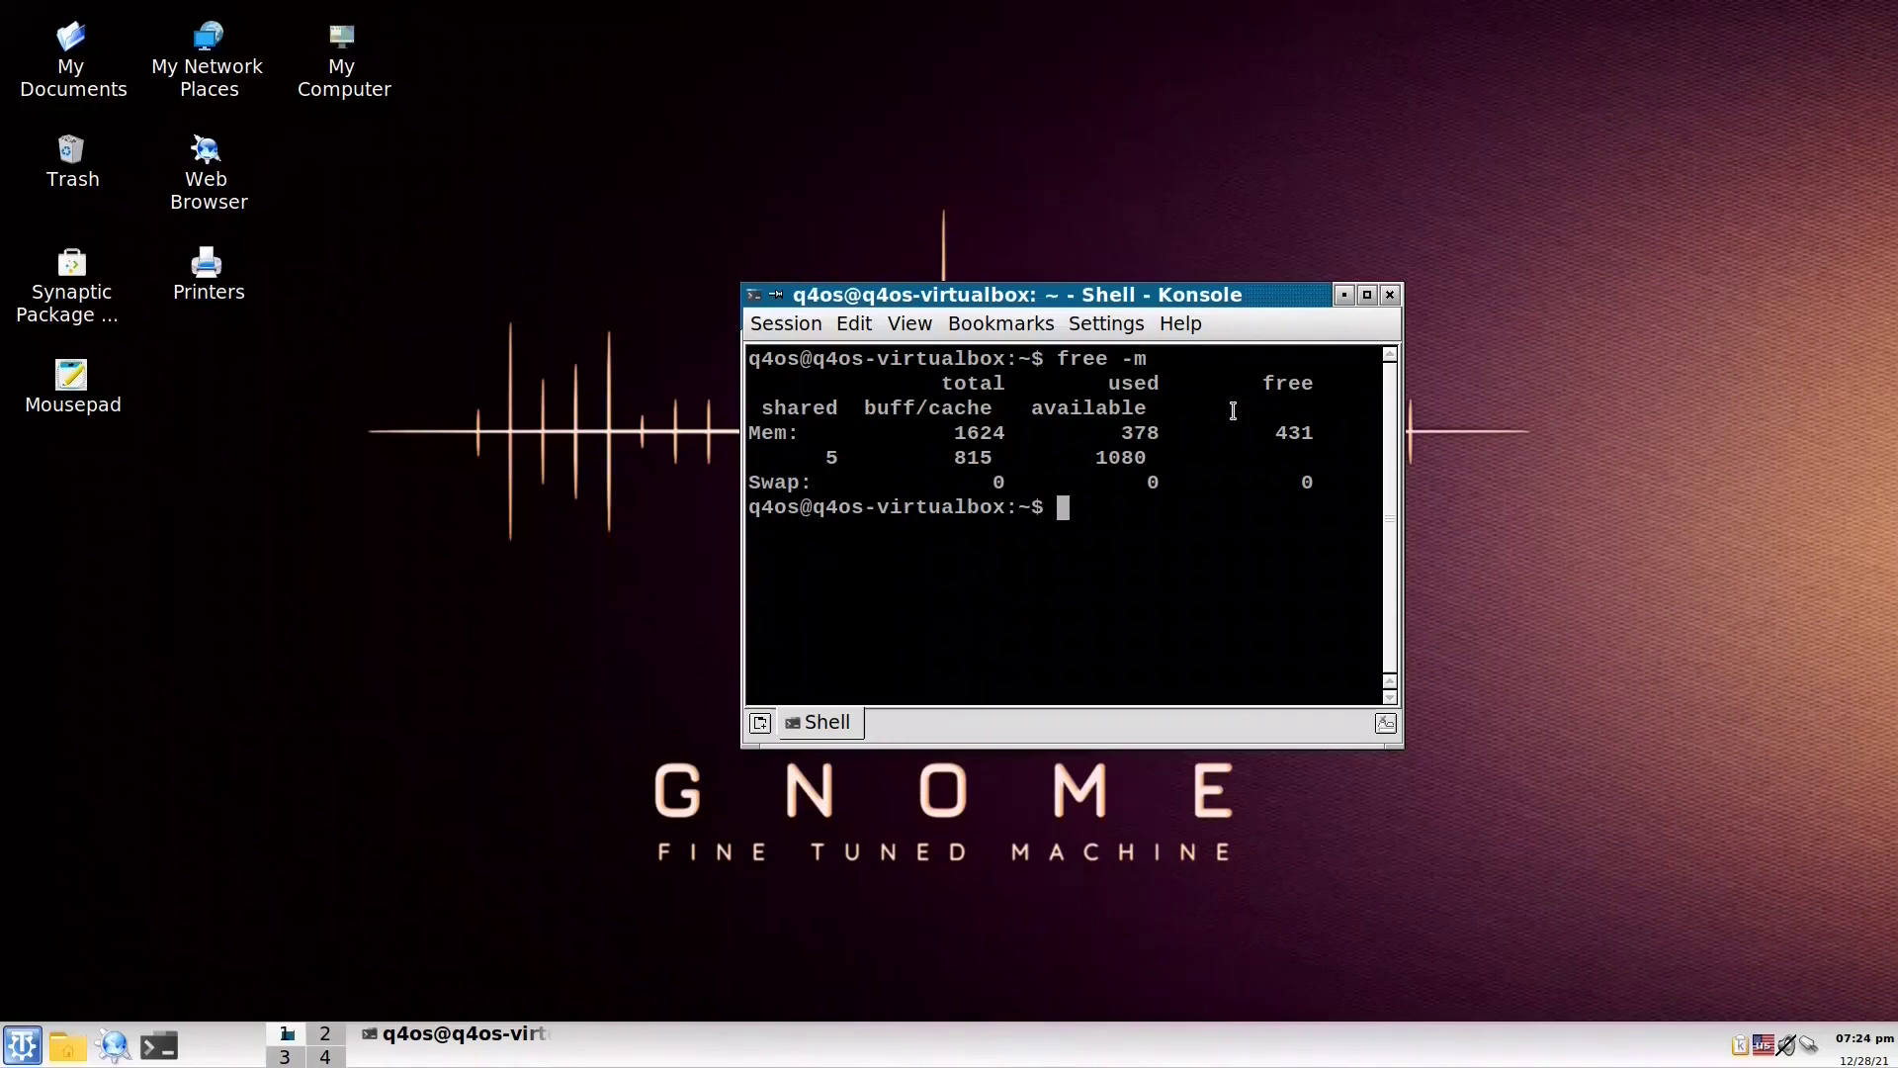
pyautogui.doubleClick(1139, 432)
pyautogui.click(1090, 534)
pyautogui.hotkey('ctrl', 'd')
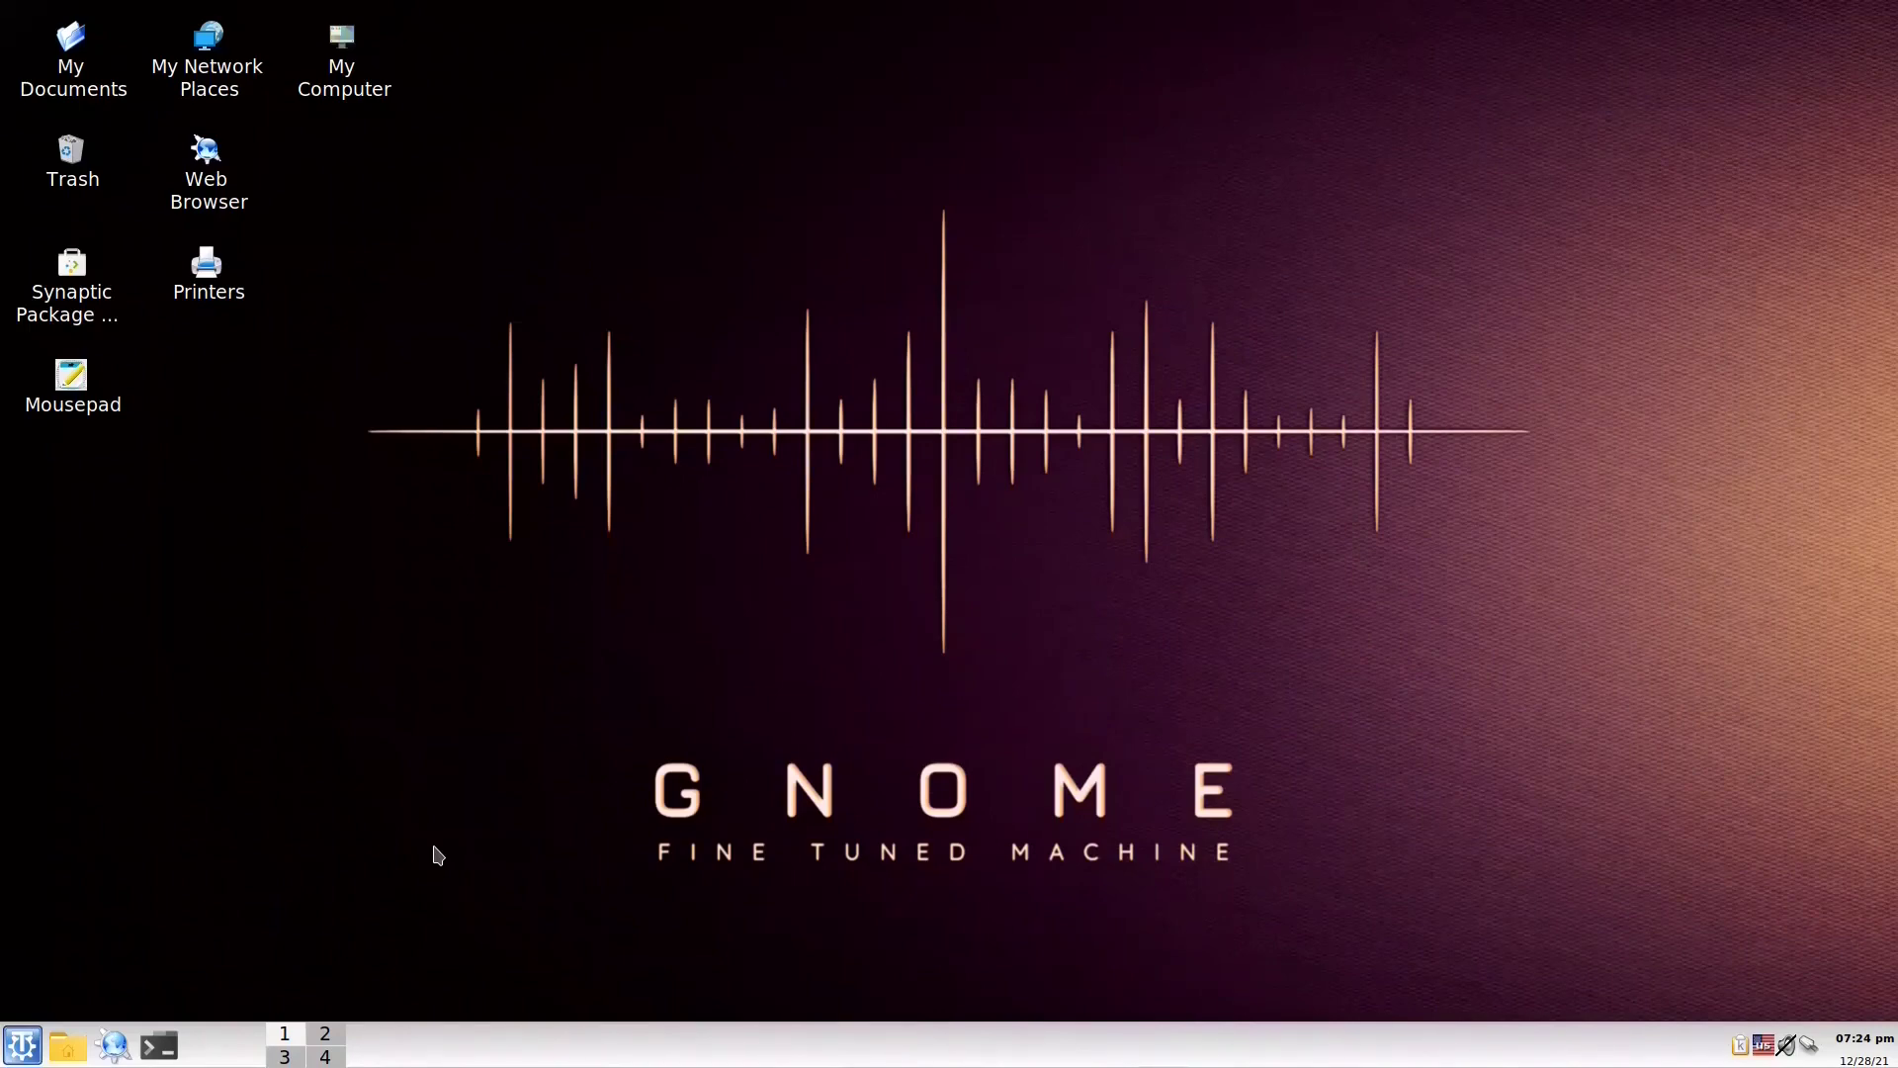
pyautogui.click(24, 1045)
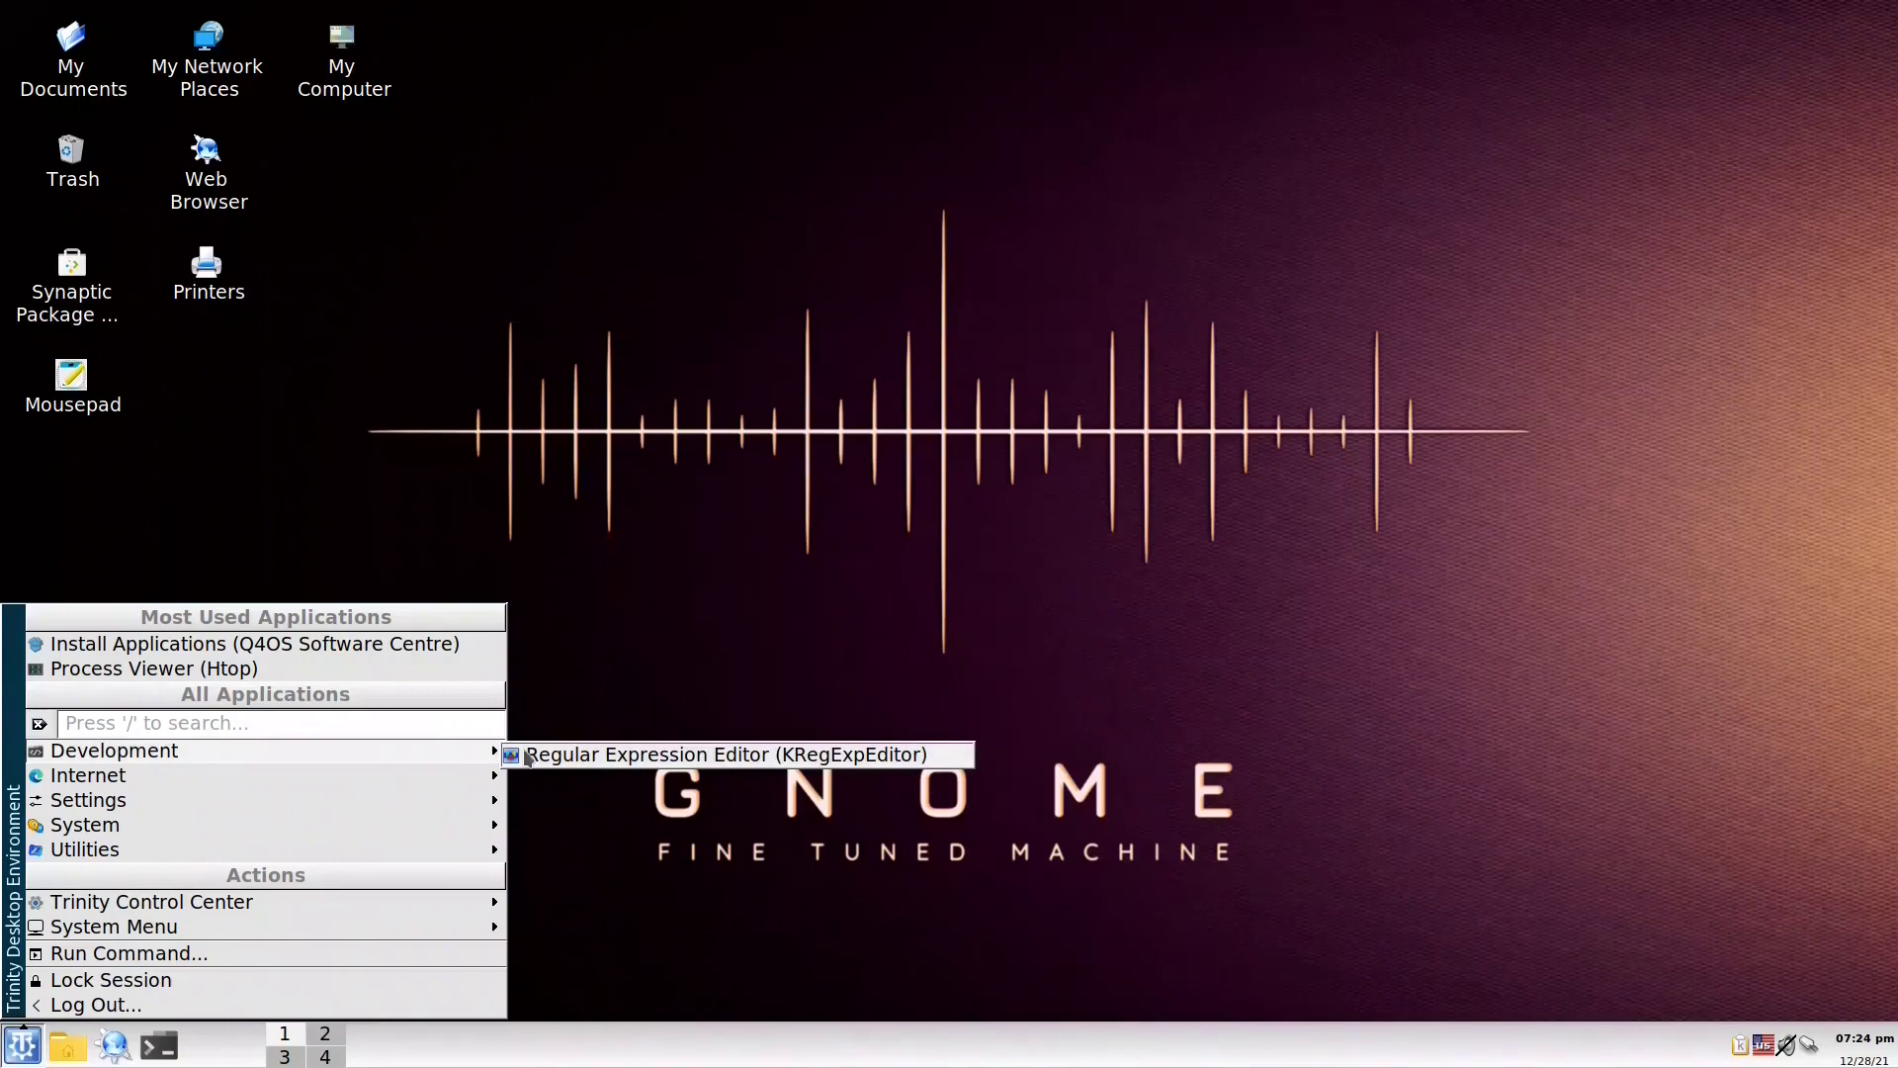
pyautogui.moveTo(464, 777)
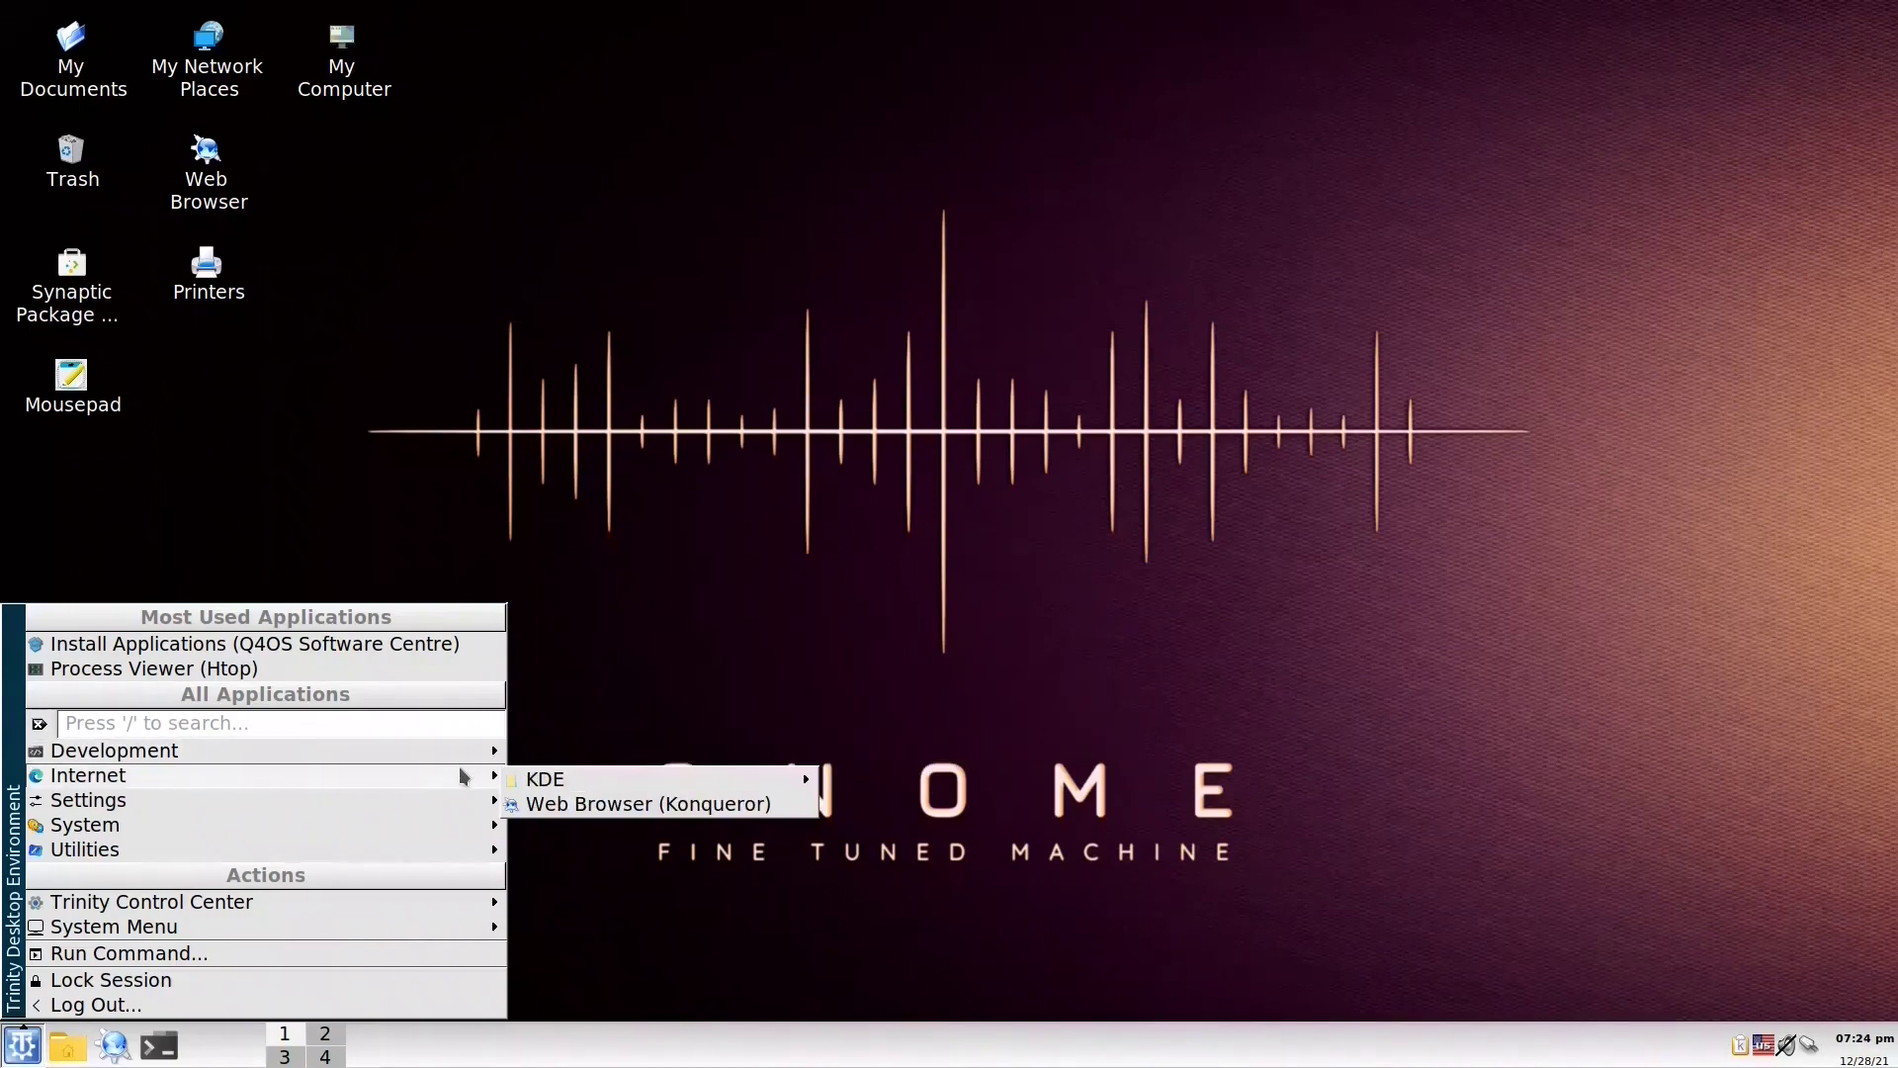
pyautogui.moveTo(581, 782)
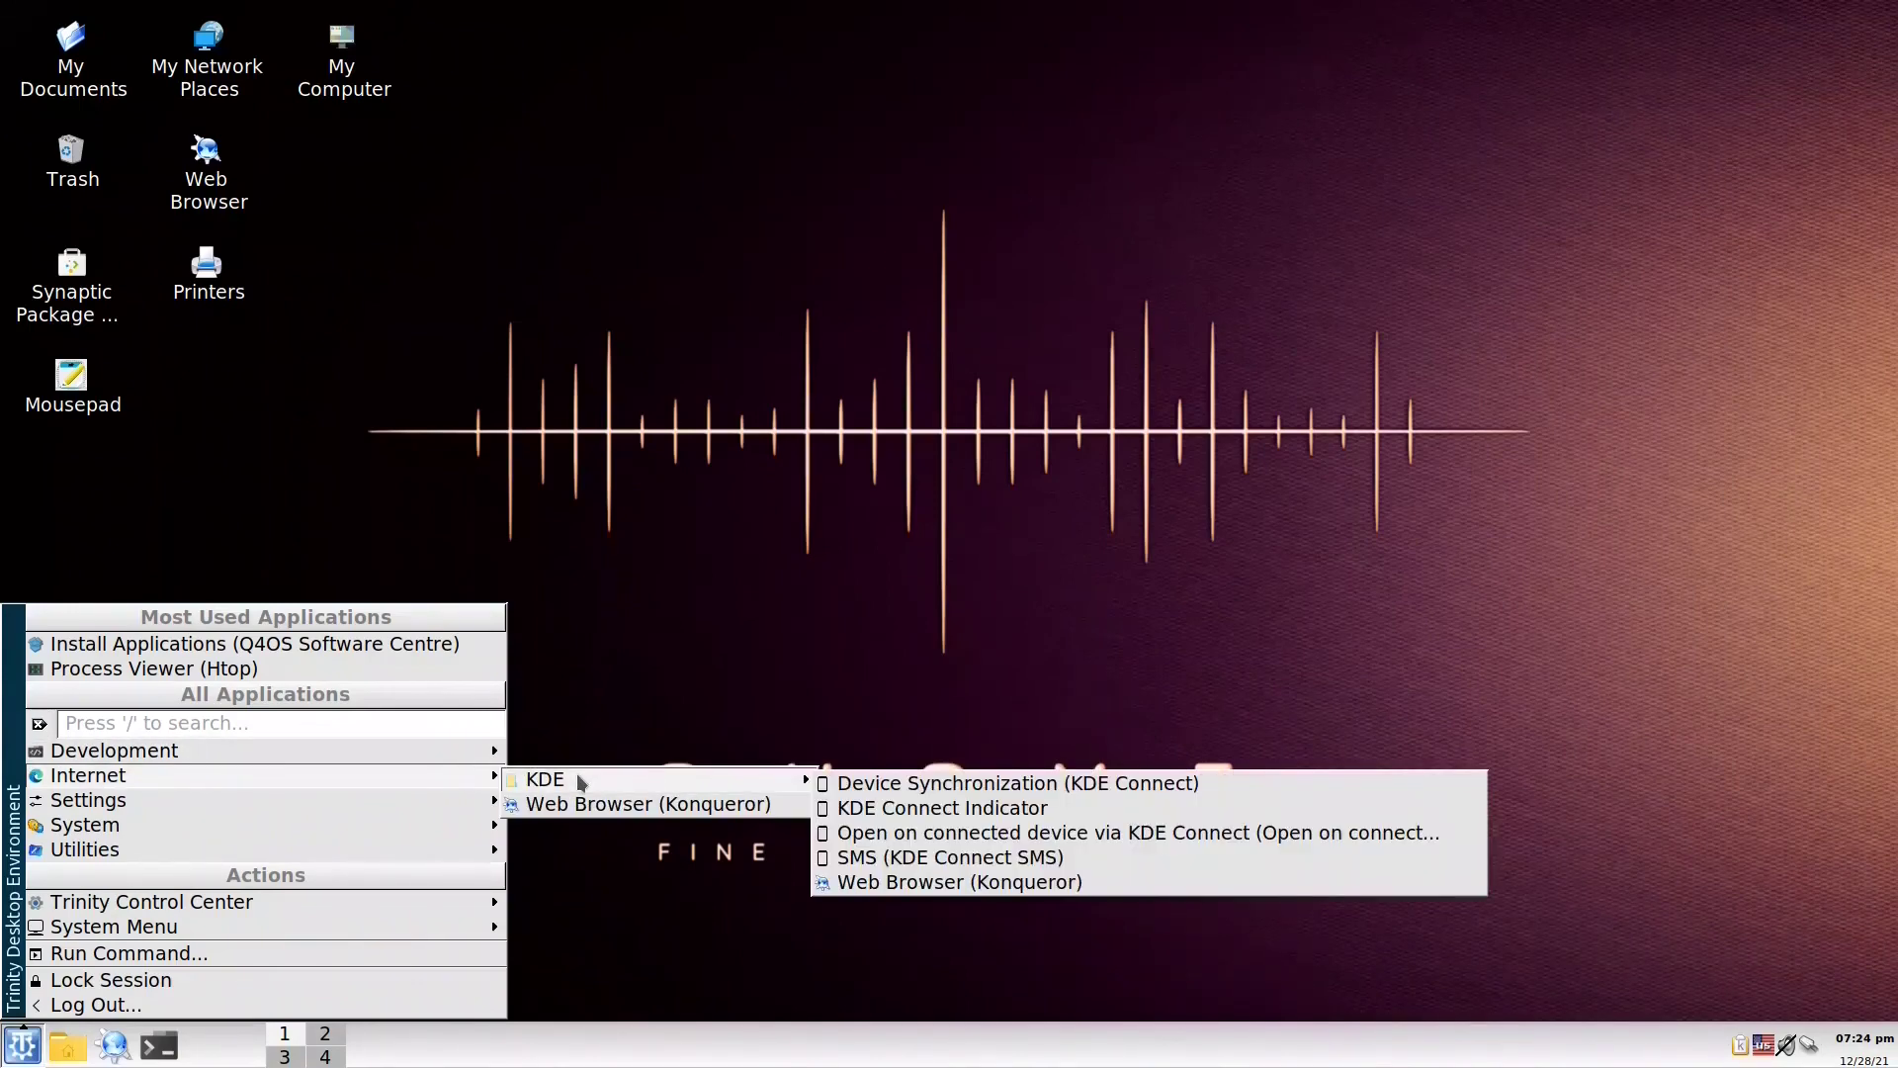
pyautogui.click(725, 653)
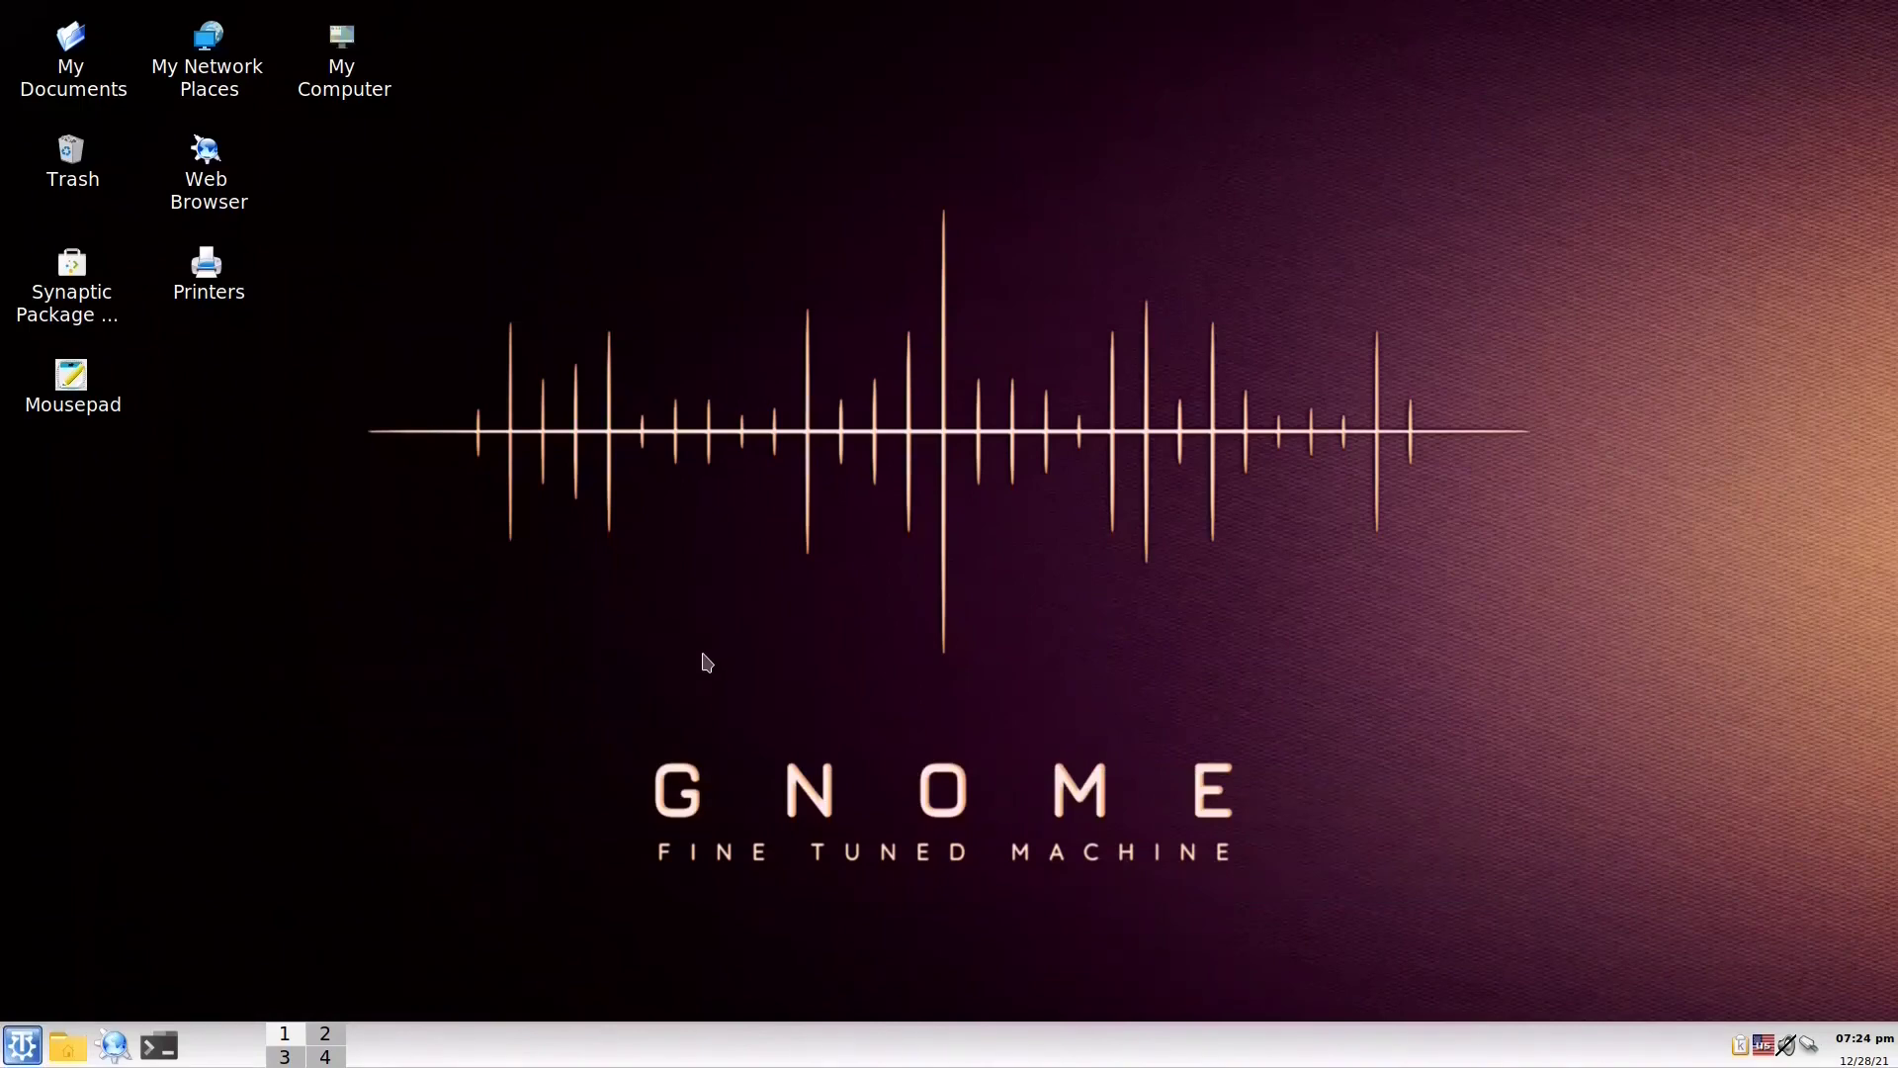